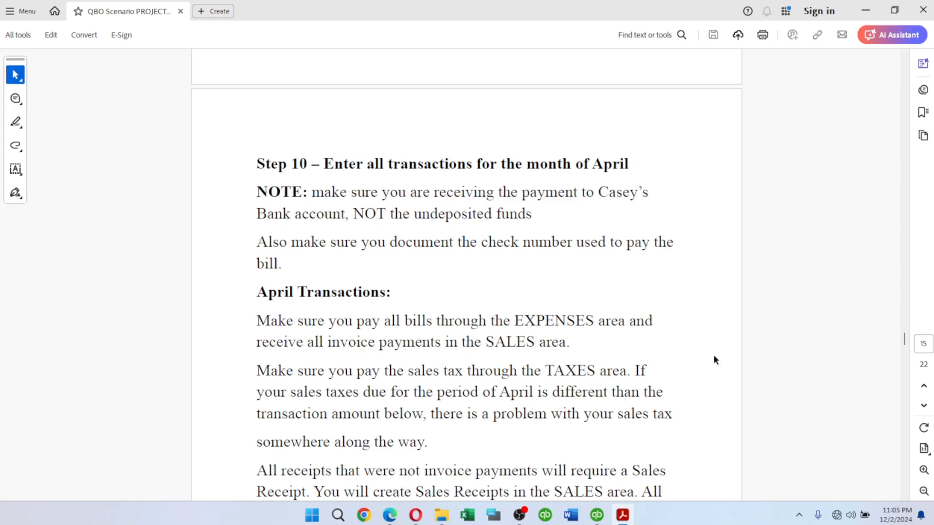
# Step: Read the Step 10 instructions on entering April transactions, and open the Home page in QuickBooks
pyautogui.scroll(-3, 714, 359)
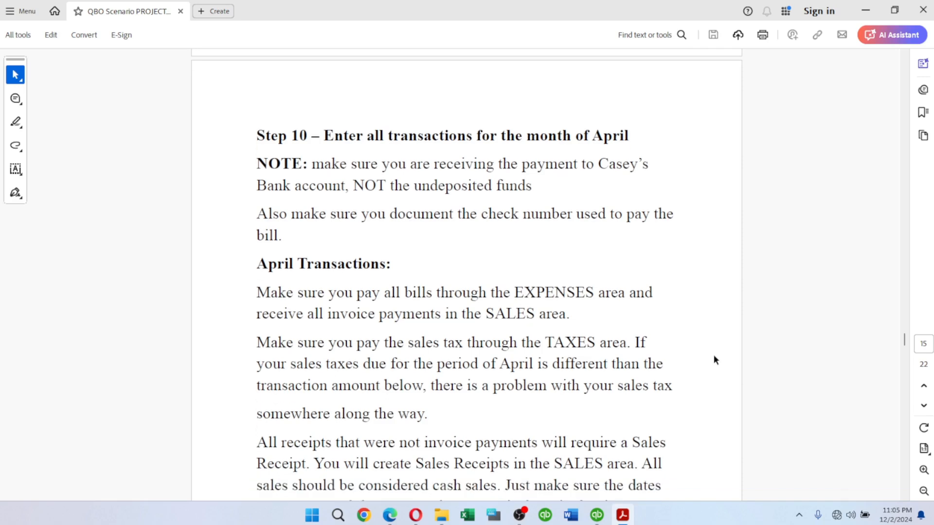
pyautogui.scroll(-2, 714, 360)
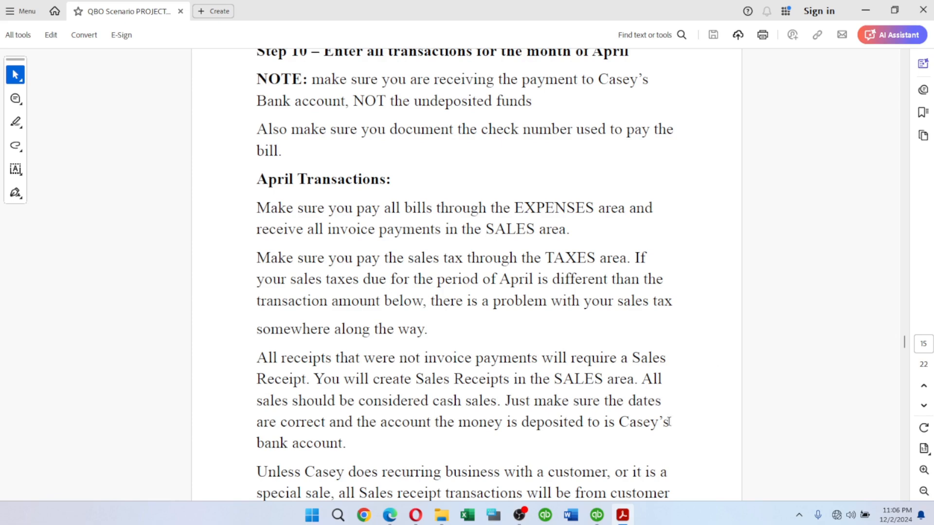
pyautogui.click(597, 515)
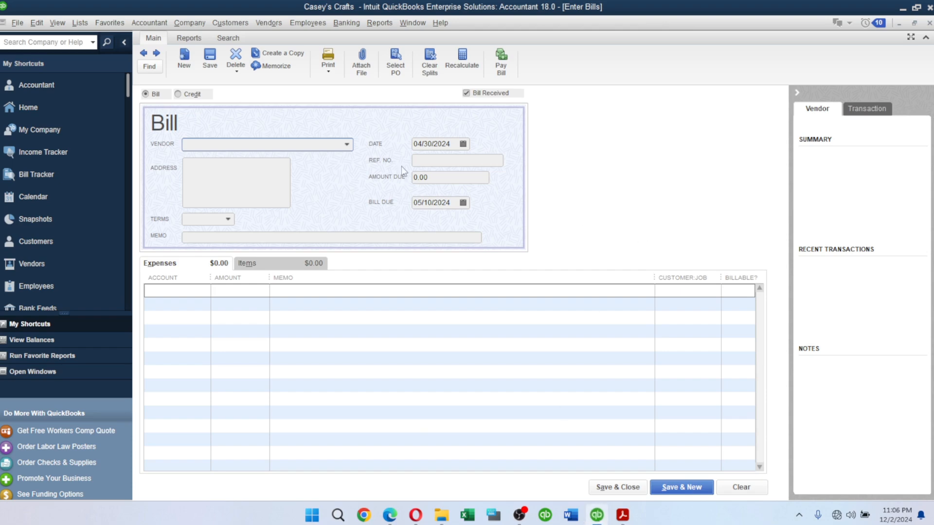
pyautogui.click(36, 109)
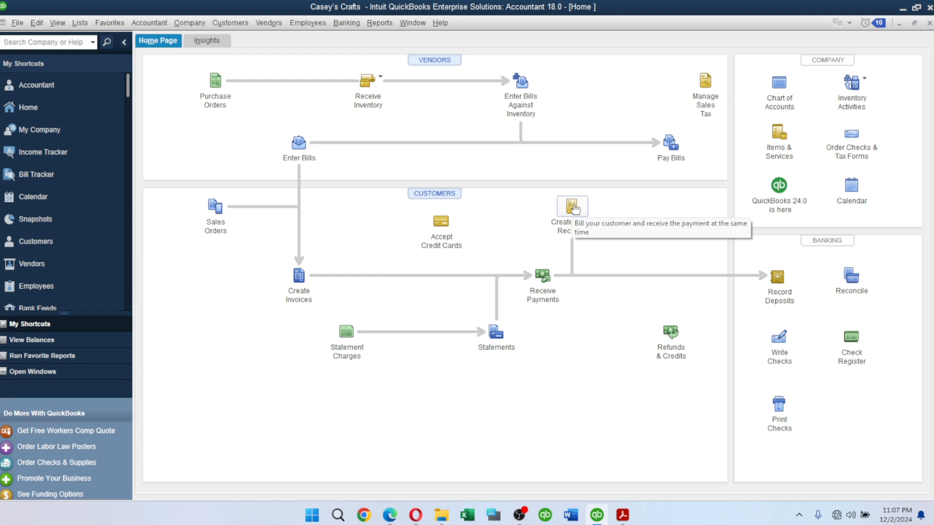
# Step: Return to the project PDF and examine the rules for sales receipts, the Customers customer and checks for non-bill expenses
pyautogui.click(622, 515)
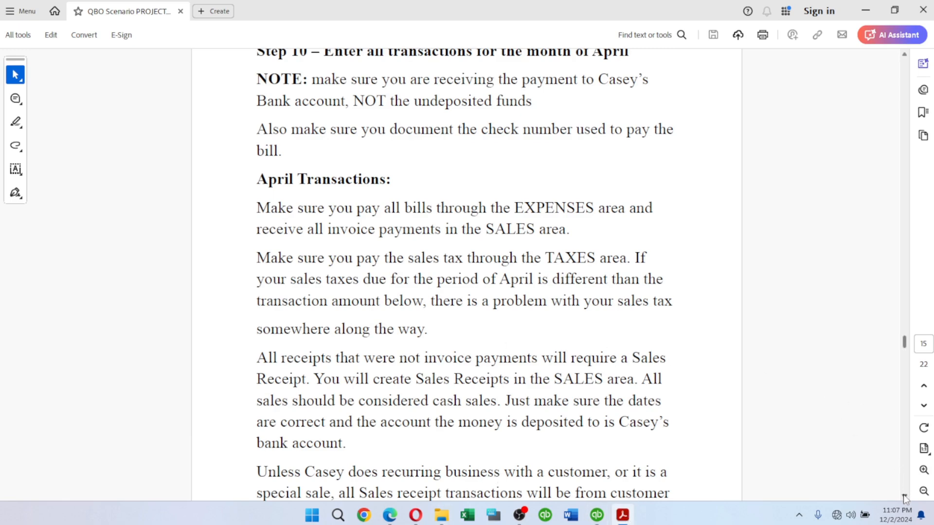
pyautogui.scroll(-3, 904, 498)
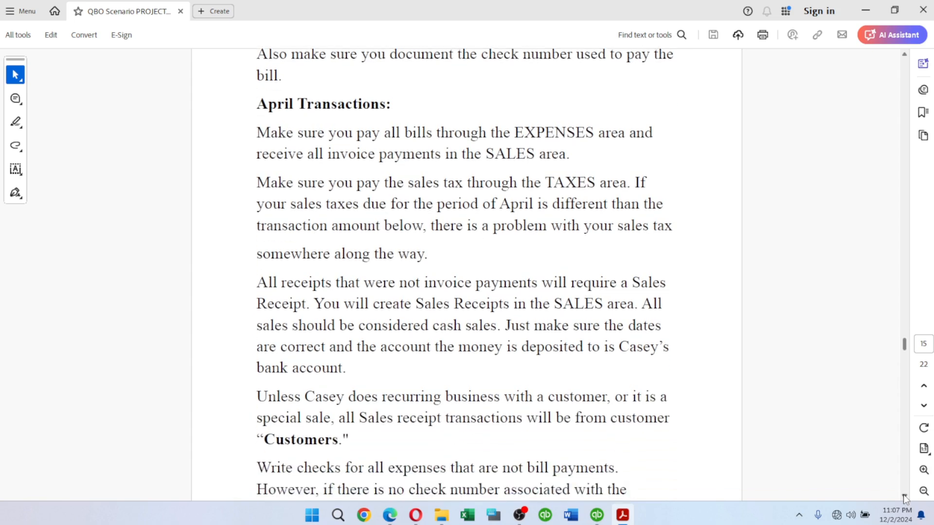
pyautogui.scroll(-1, 905, 498)
pyautogui.scroll(-1, 905, 498)
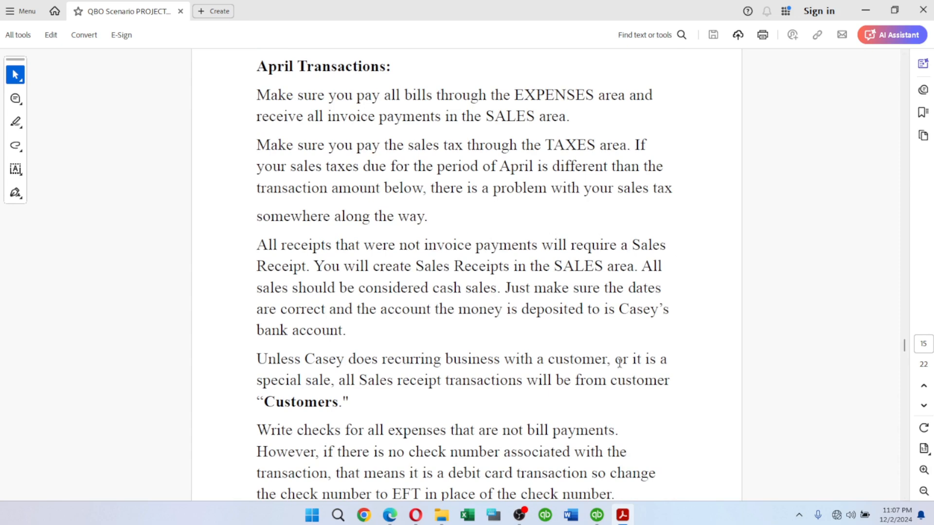
pyautogui.click(905, 497)
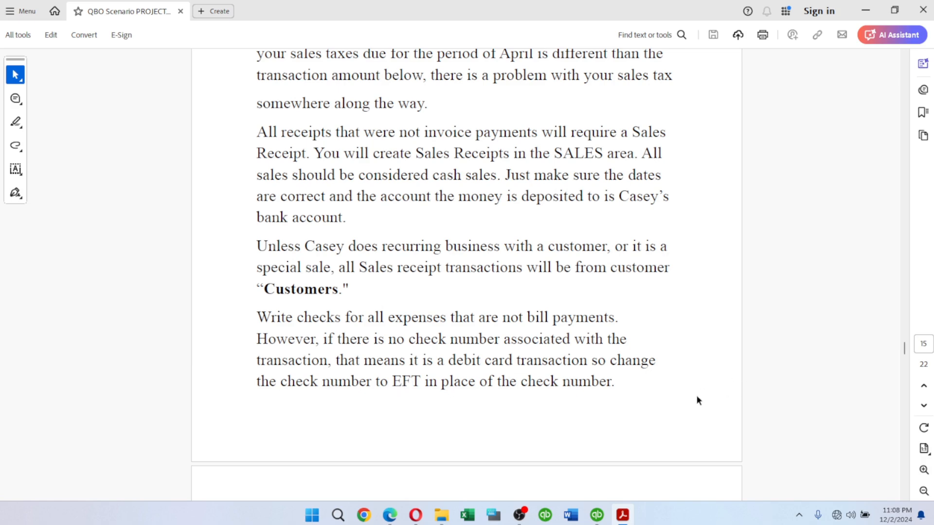
pyautogui.scroll(-5, 794, 361)
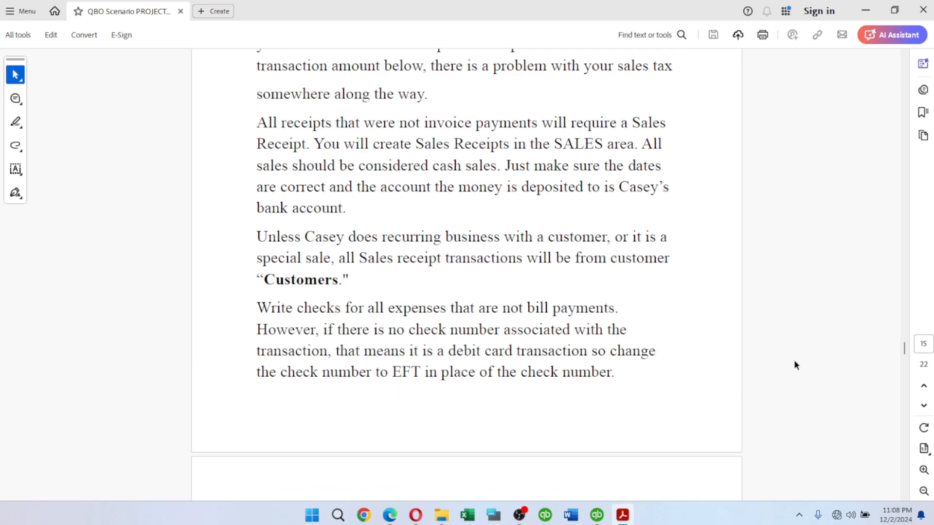
# Step: Examine the page 16 guidance on expensing small purchases under $500 and treating items such as a lamp as office supplies
pyautogui.scroll(-2, 794, 364)
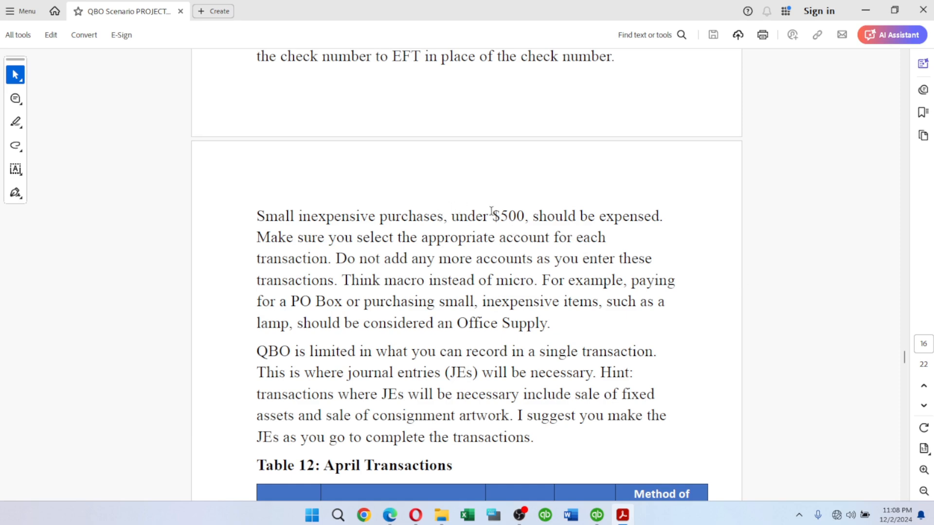
pyautogui.moveTo(491, 212); pyautogui.dragTo(530, 217)
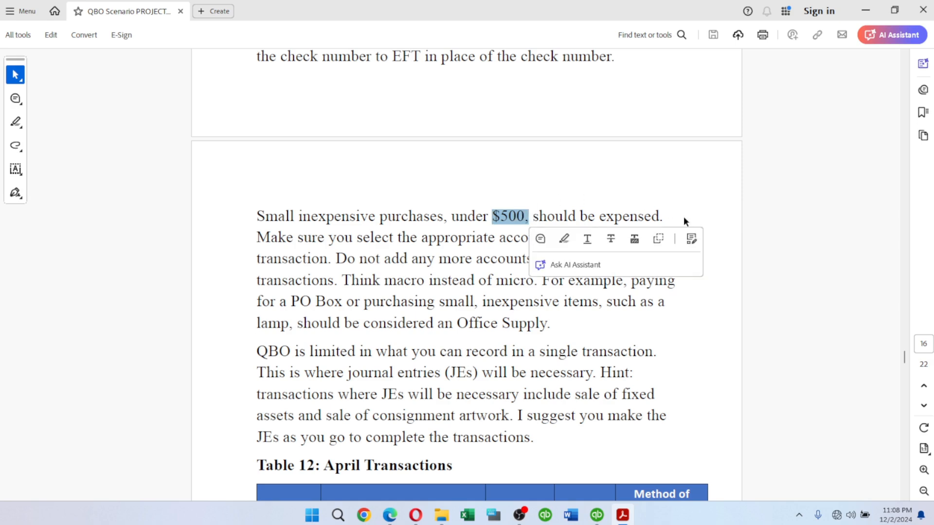
pyautogui.click(737, 206)
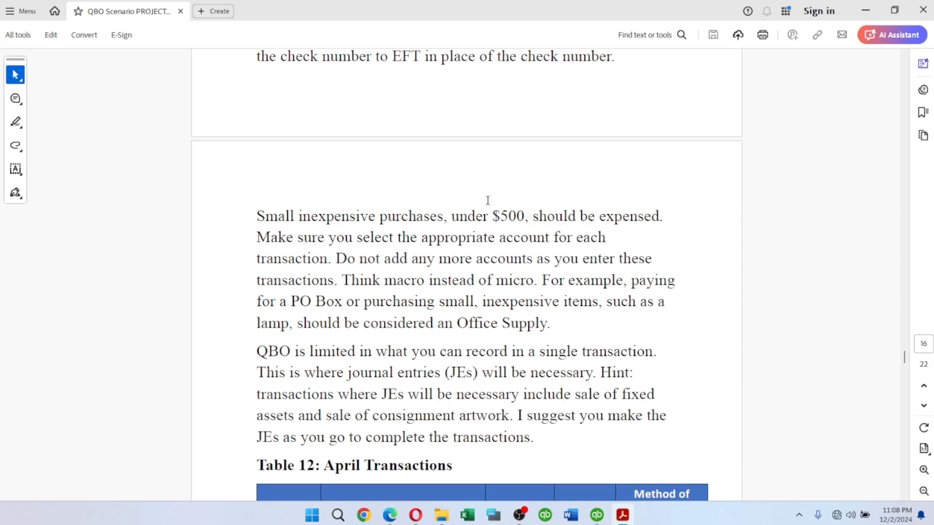
pyautogui.moveTo(491, 216); pyautogui.dragTo(520, 220)
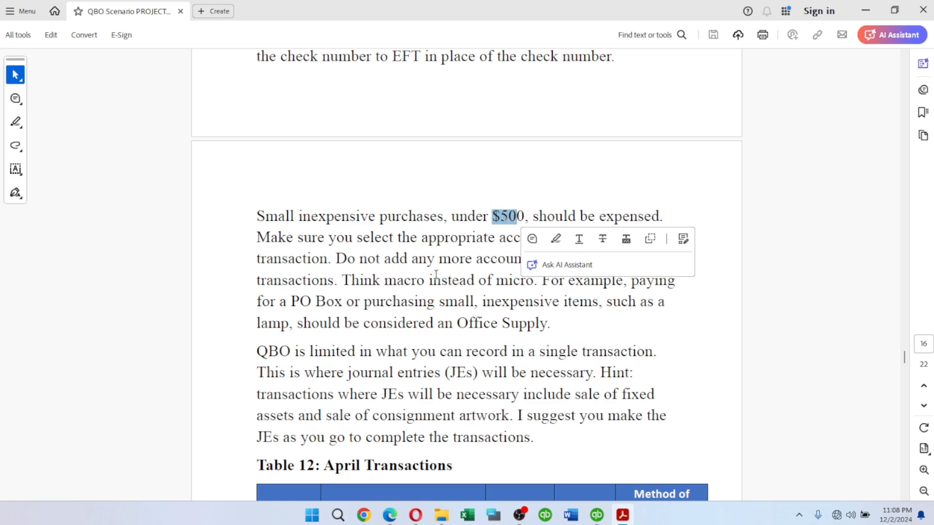
pyautogui.click(693, 339)
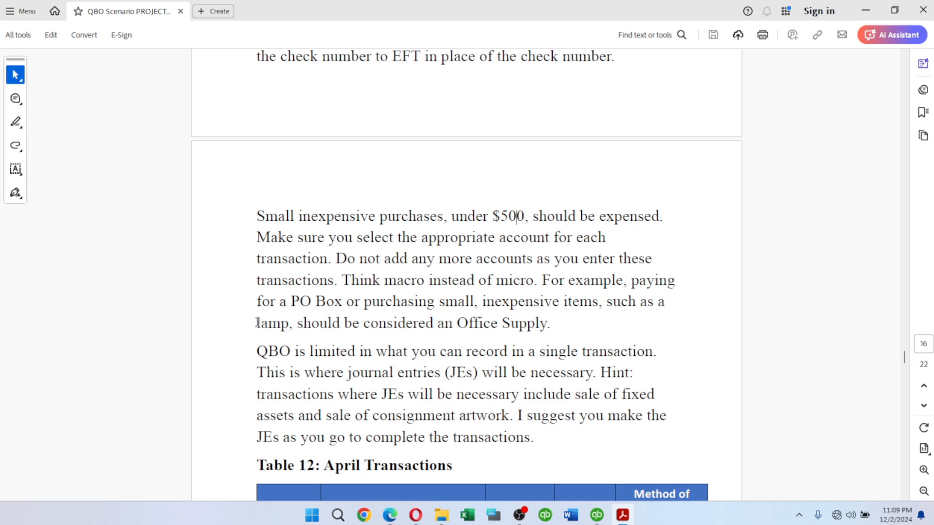
pyautogui.moveTo(257, 324); pyautogui.dragTo(293, 325)
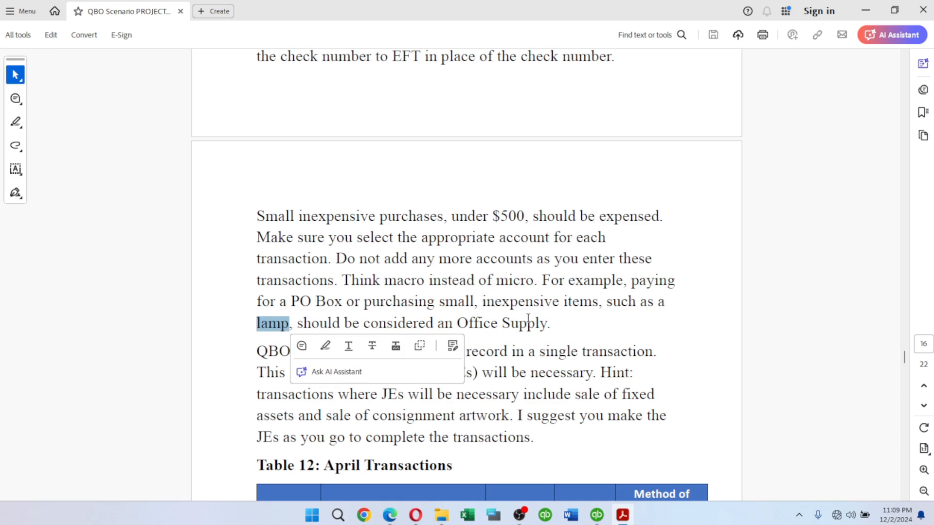
pyautogui.click(649, 325)
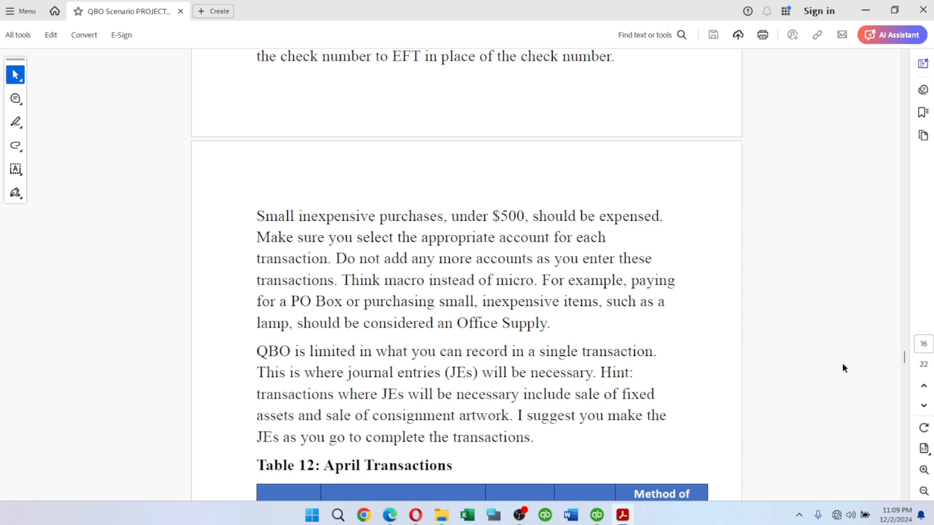
# Step: Examine the note on when journal entries are necessary and the first rows of Table 12: April Transactions
pyautogui.scroll(-3, 842, 364)
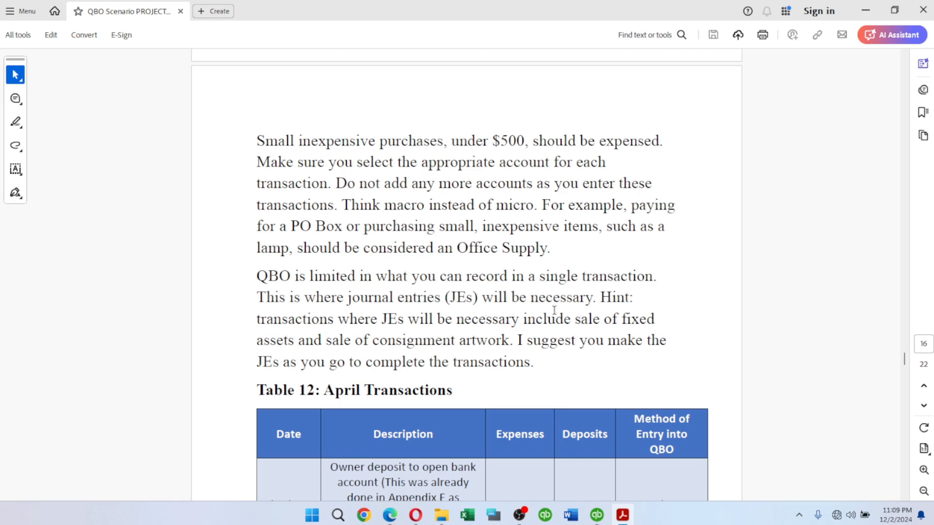
pyautogui.moveTo(444, 297); pyautogui.dragTo(474, 298)
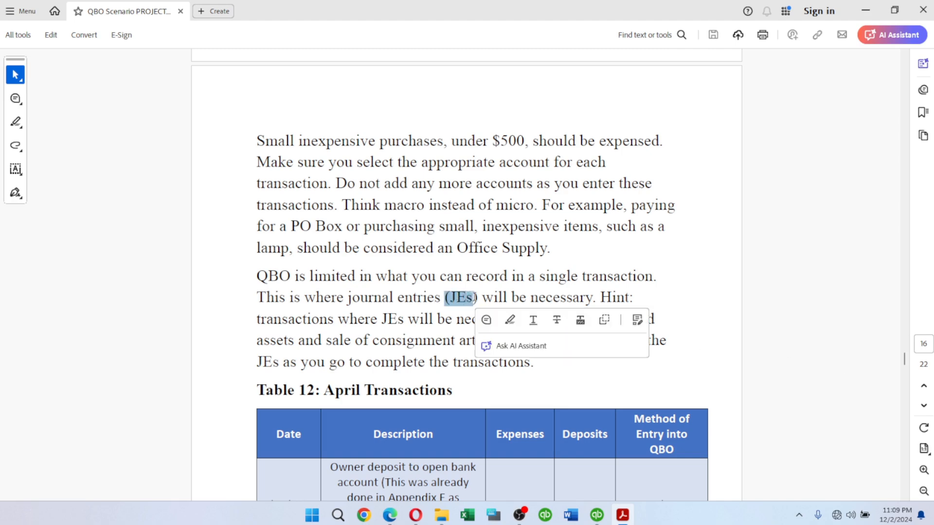
pyautogui.click(794, 264)
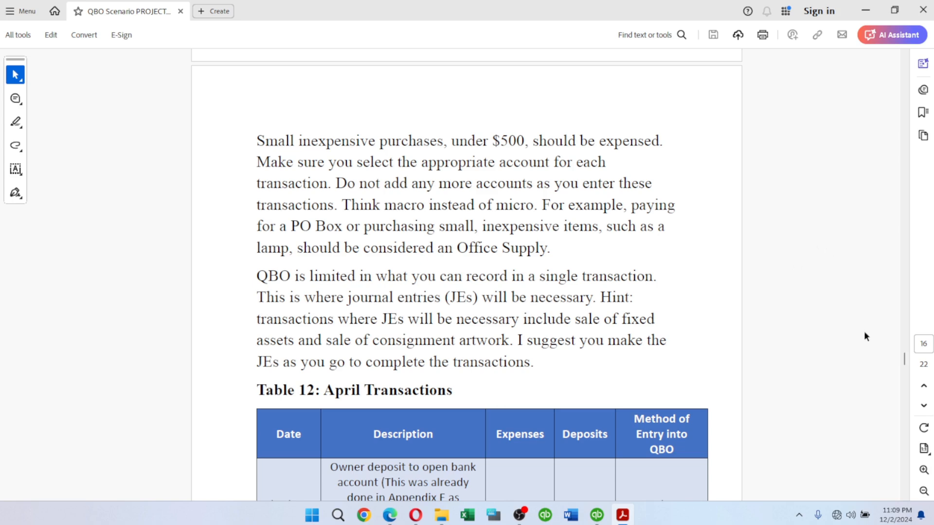
pyautogui.scroll(-8, 864, 332)
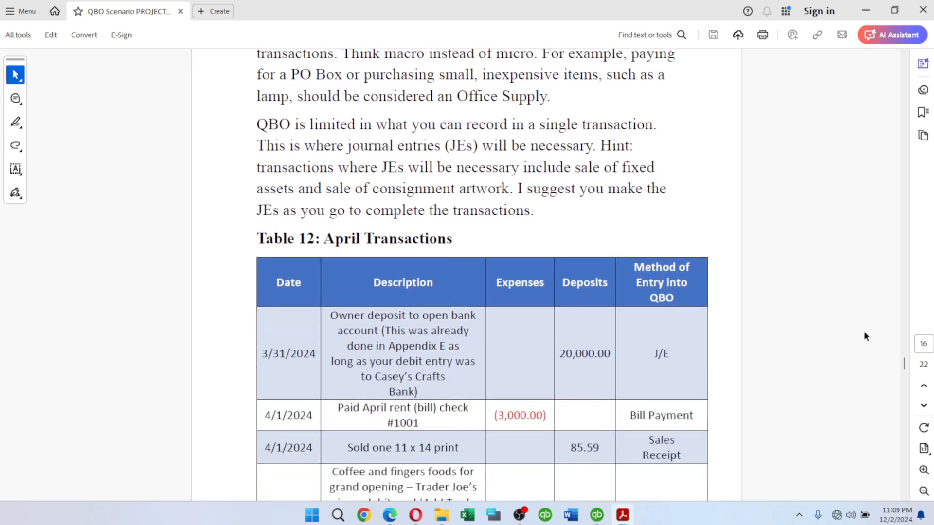
pyautogui.scroll(-3, 864, 336)
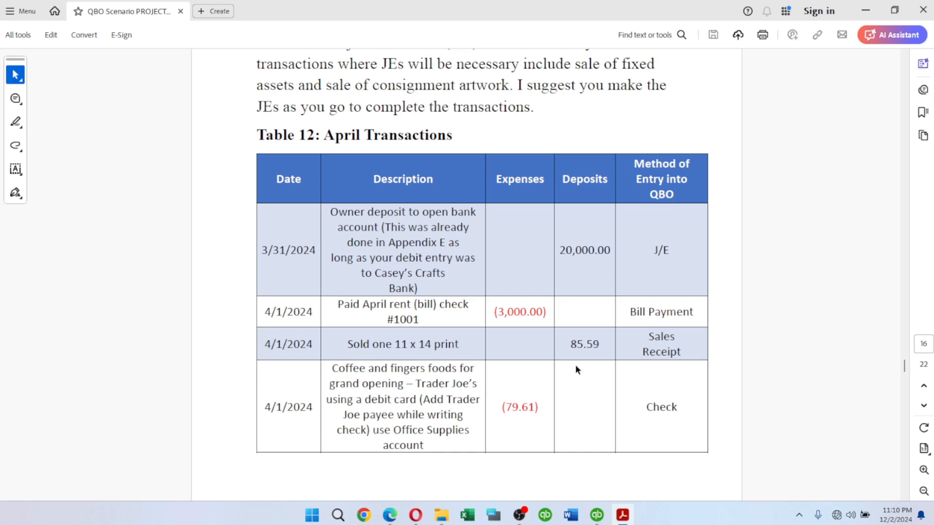
# Step: Switch to QuickBooks, open Pay Bills and select the 3,000.00 rent bill due 04/01/2024 for payment
pyautogui.click(597, 514)
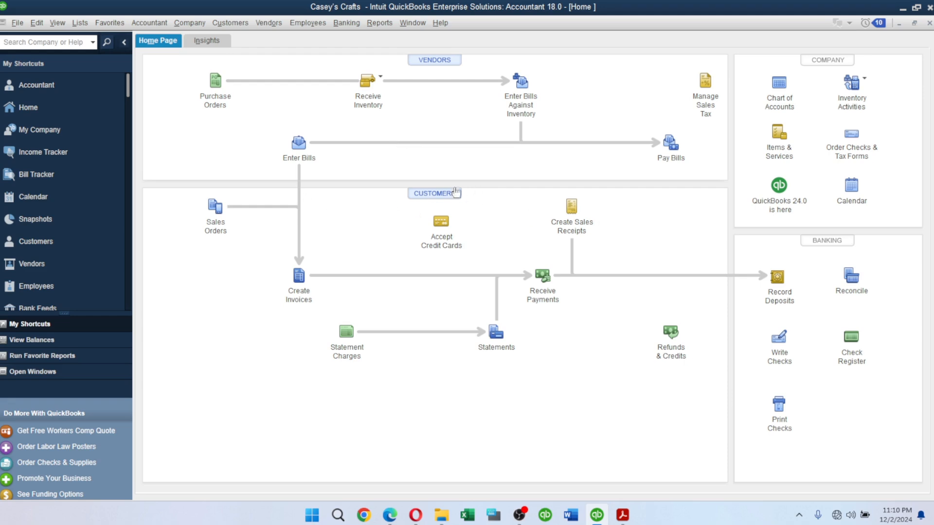
pyautogui.click(670, 147)
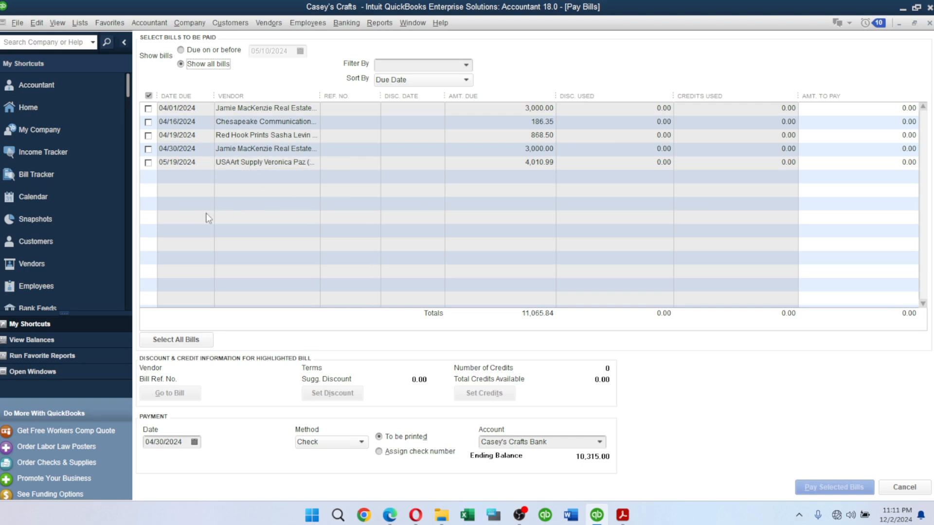
pyautogui.click(148, 107)
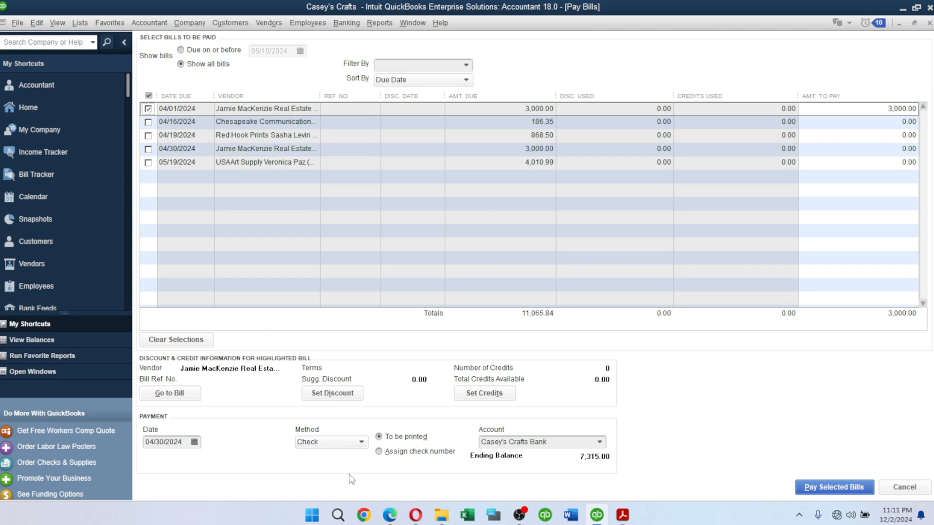
# Step: Check the rent payment in Table 12, set the payment date to 04/01/2024, and choose to assign the check number
pyautogui.click(622, 515)
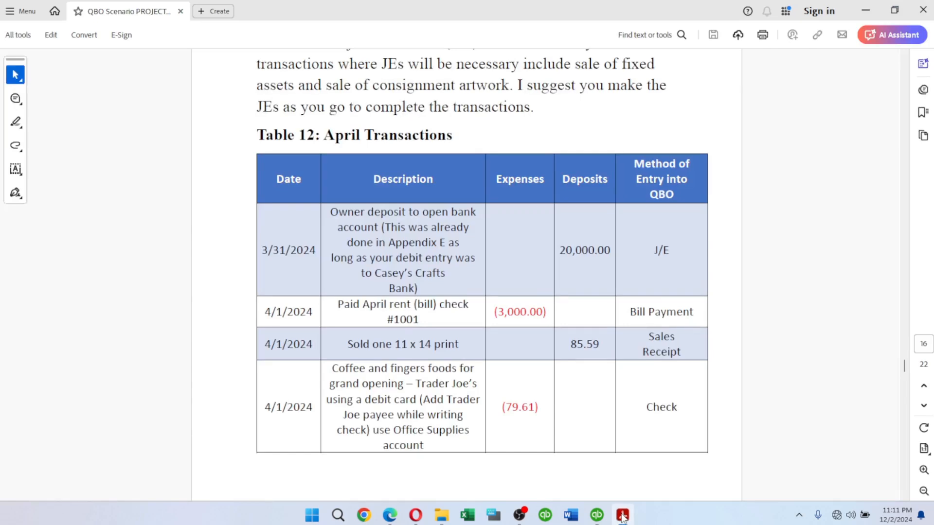
pyautogui.click(622, 516)
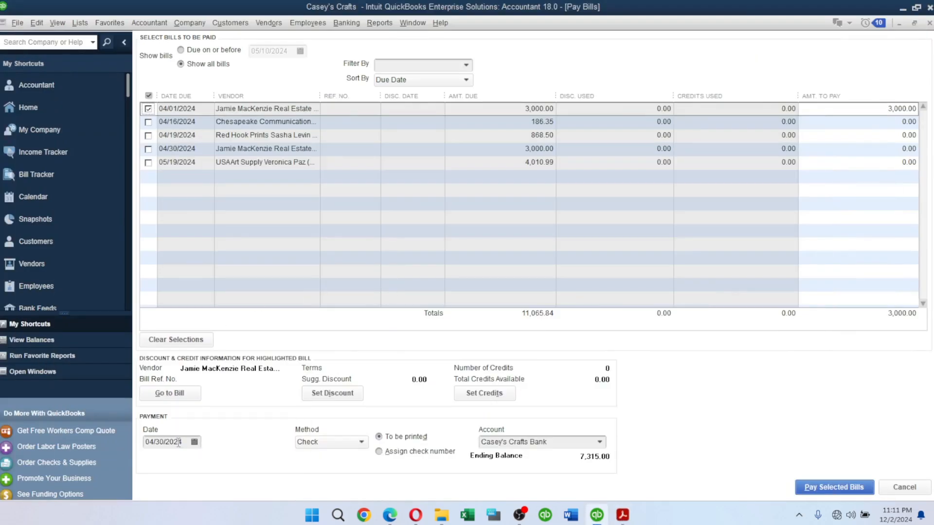
pyautogui.click(194, 442)
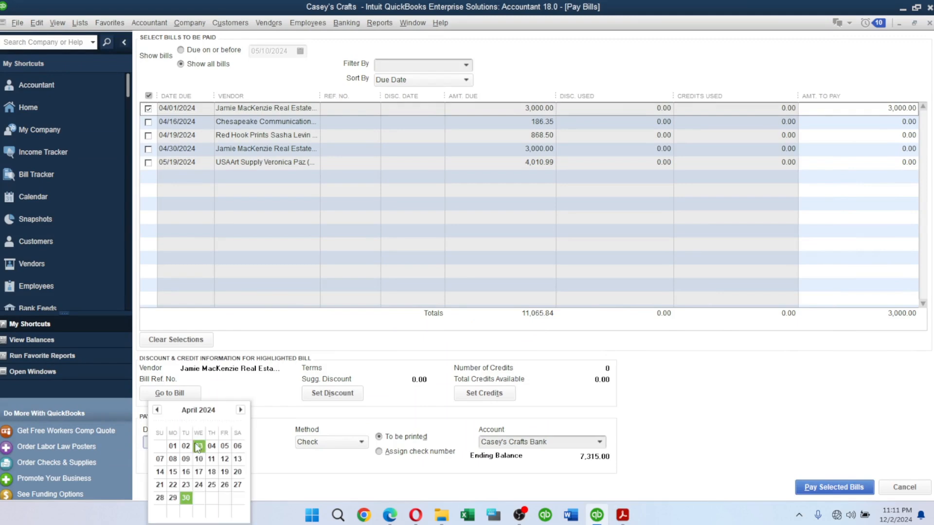
pyautogui.click(172, 446)
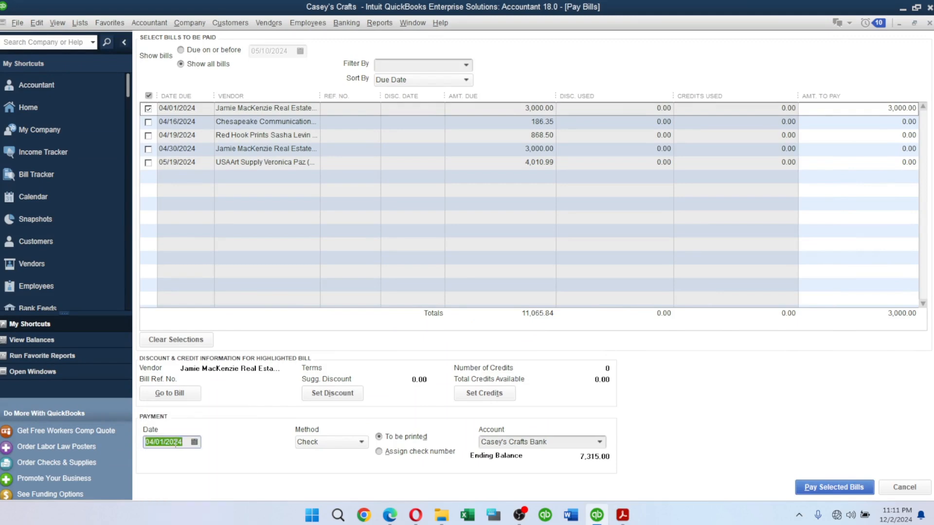
pyautogui.click(348, 444)
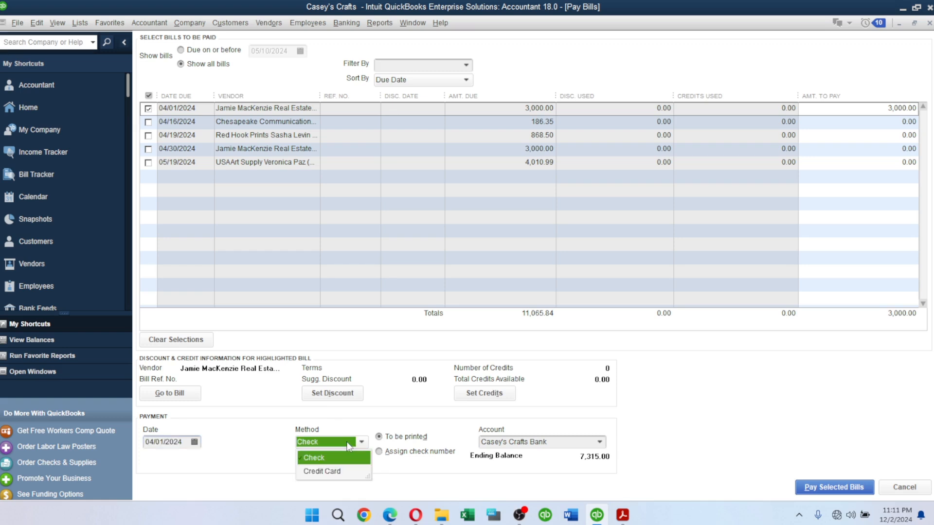
pyautogui.click(347, 442)
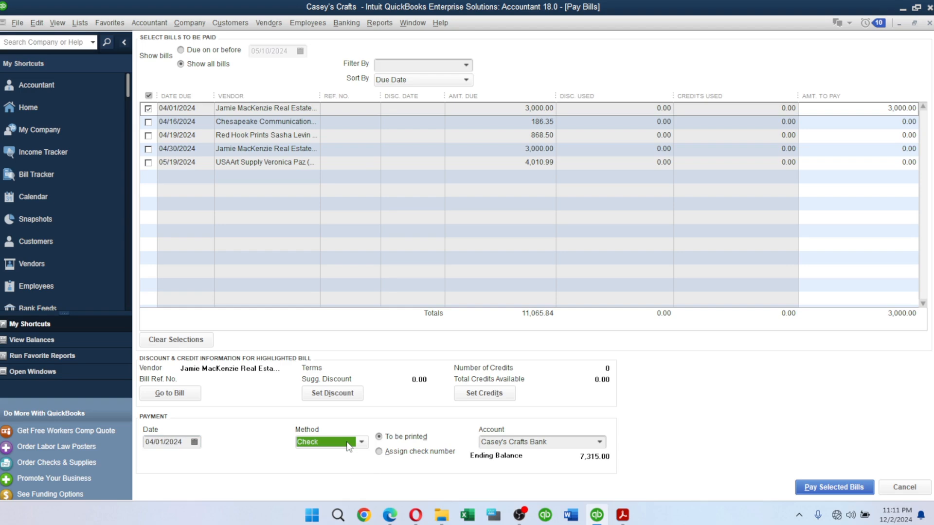
pyautogui.click(381, 452)
# Step: Look up the rent check number in Table 12, then pay the selected bill with check number 1001 and accept the past date
pyautogui.hotkey('alt', 'Tab')
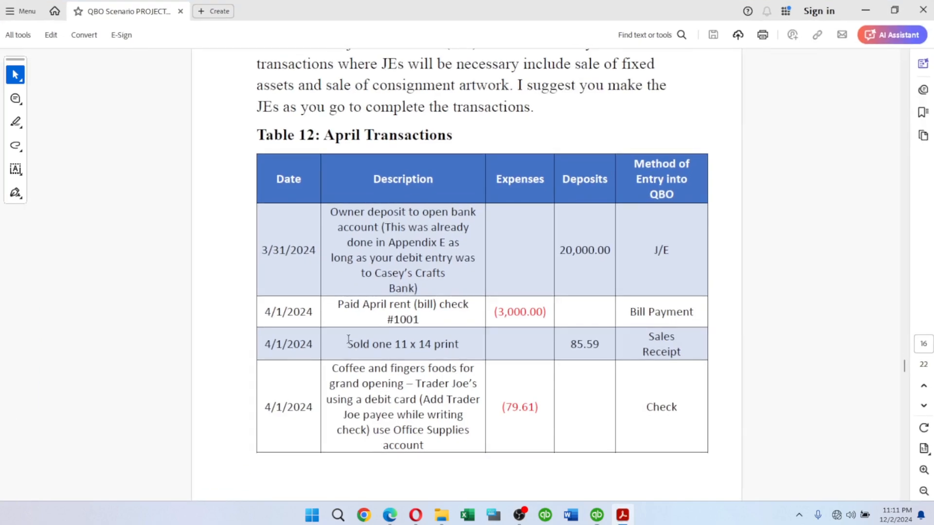
pyautogui.click(395, 319)
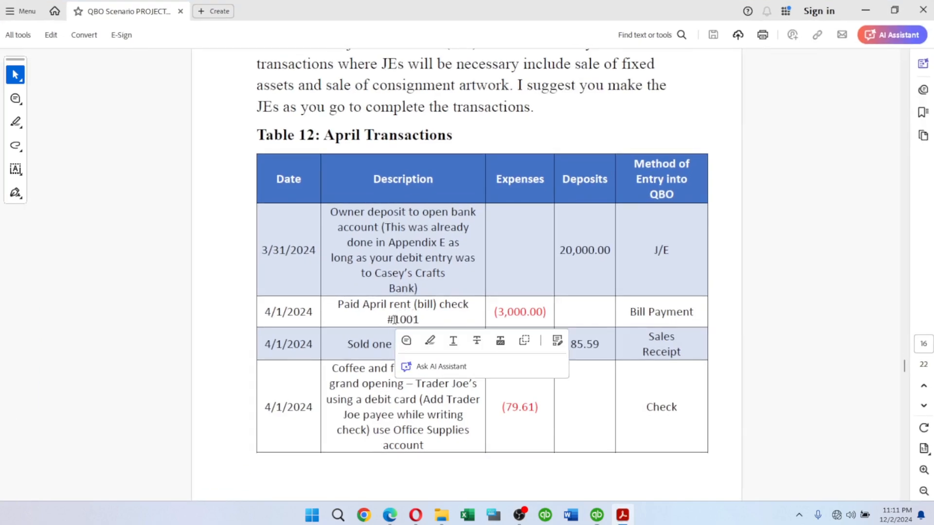
pyautogui.moveTo(394, 319); pyautogui.dragTo(423, 318)
pyautogui.hotkey('alt', 'Tab')
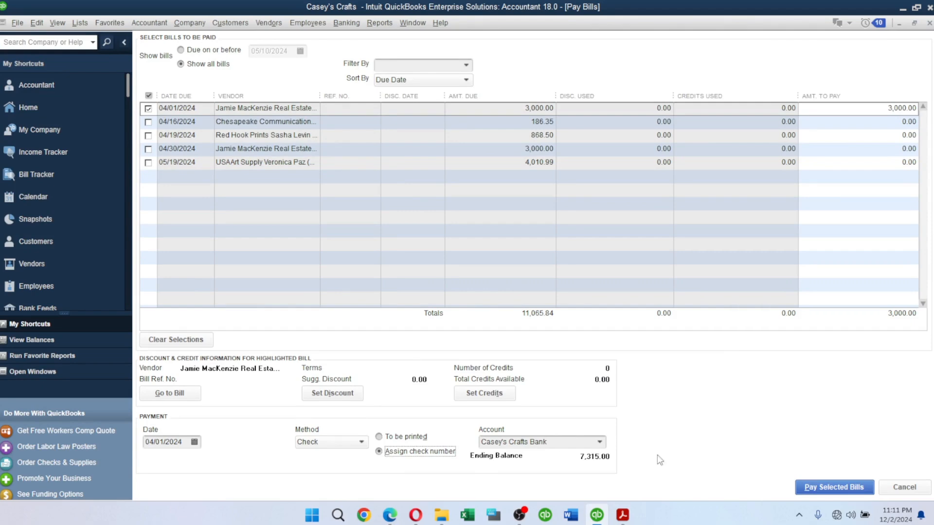
pyautogui.click(833, 488)
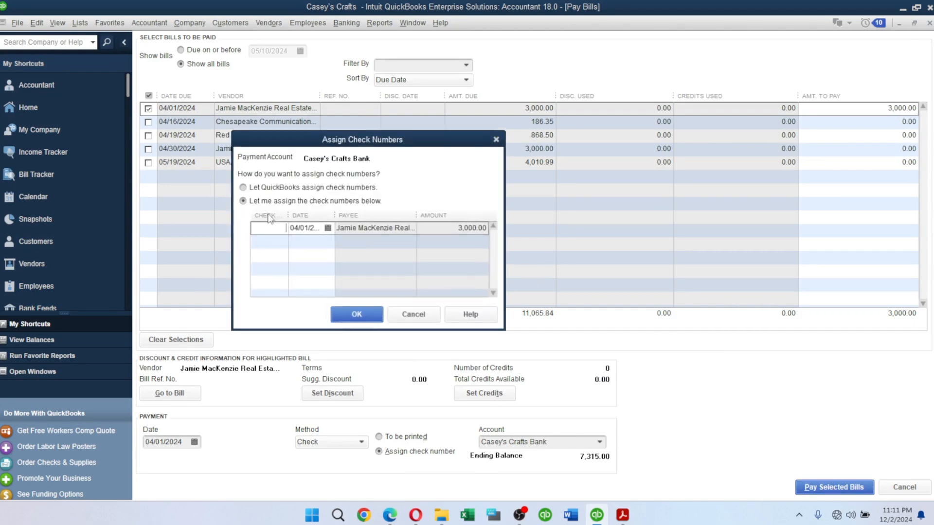
pyautogui.write('1001')
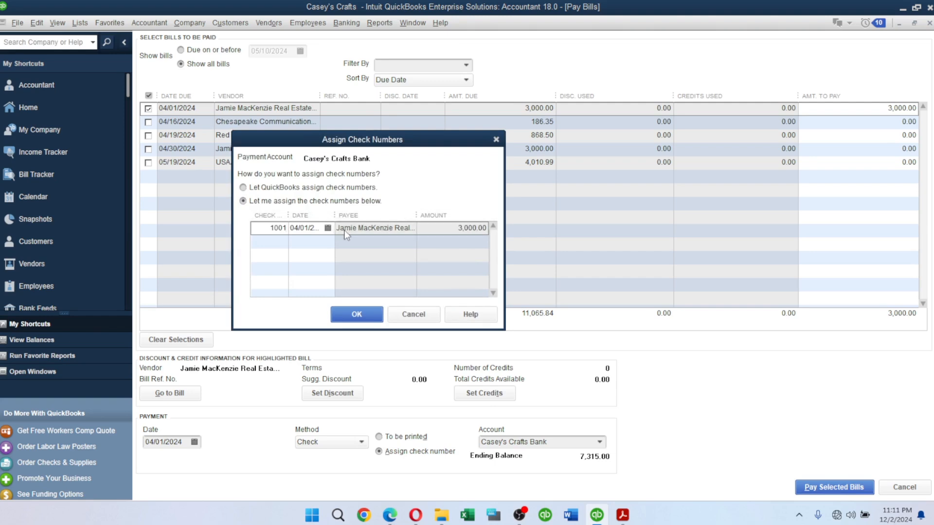
pyautogui.click(358, 317)
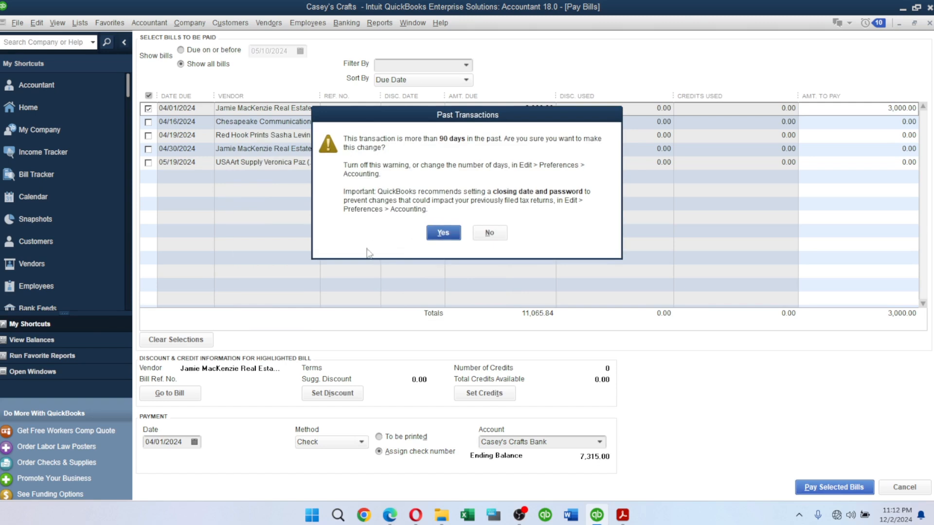
pyautogui.click(443, 232)
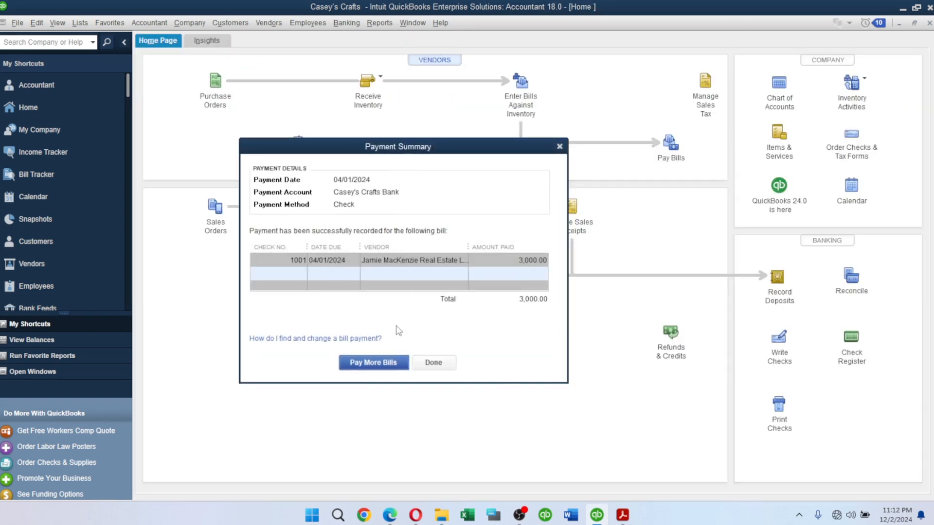
# Step: Review the print sale in Table 12, close the payment summary, and start a sales receipt for Customers/Sundry Sales
pyautogui.click(630, 520)
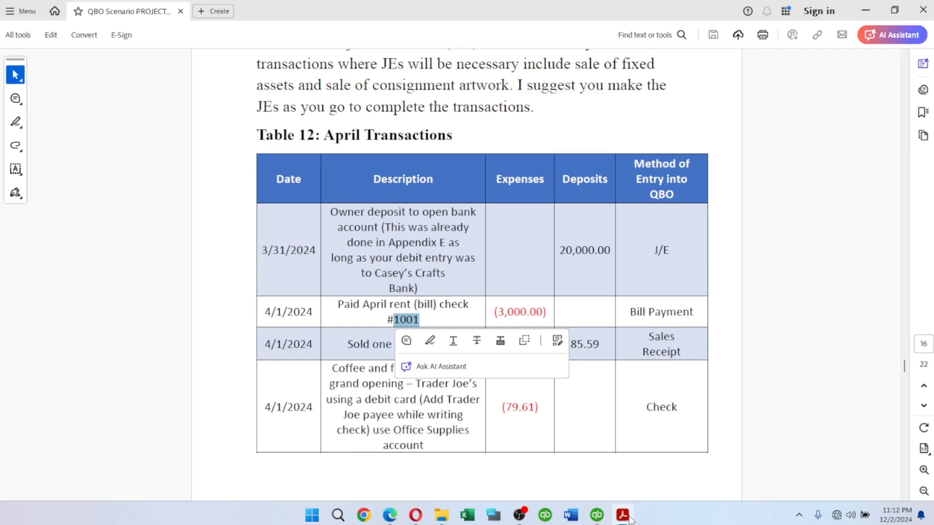
pyautogui.click(682, 447)
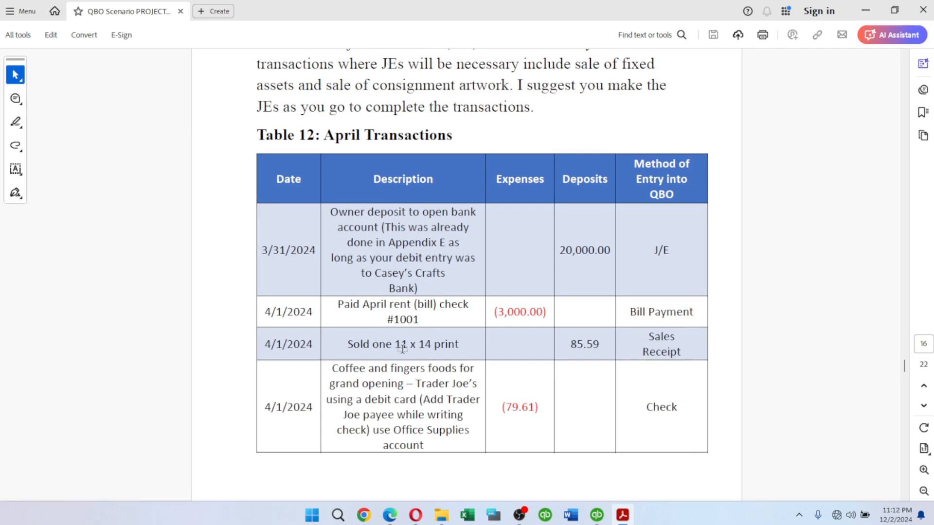
pyautogui.hotkey('alt', 'Tab')
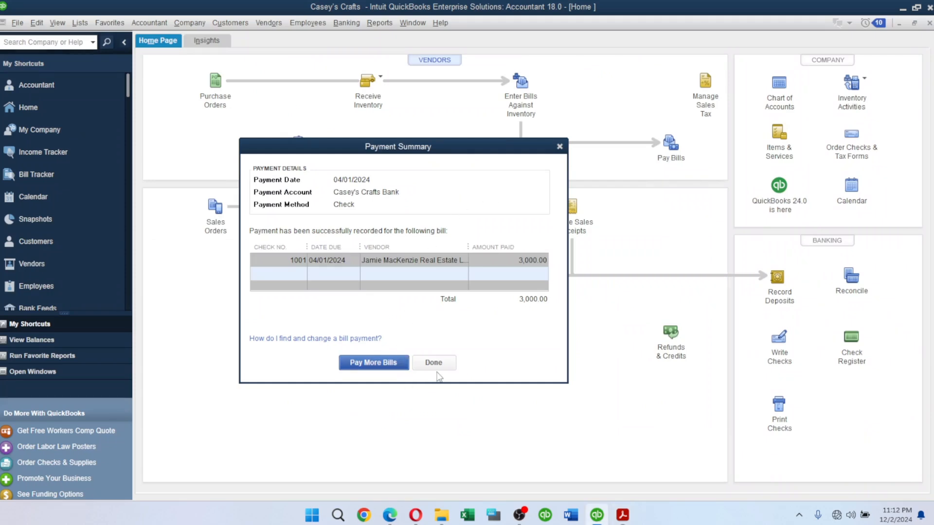
pyautogui.click(440, 365)
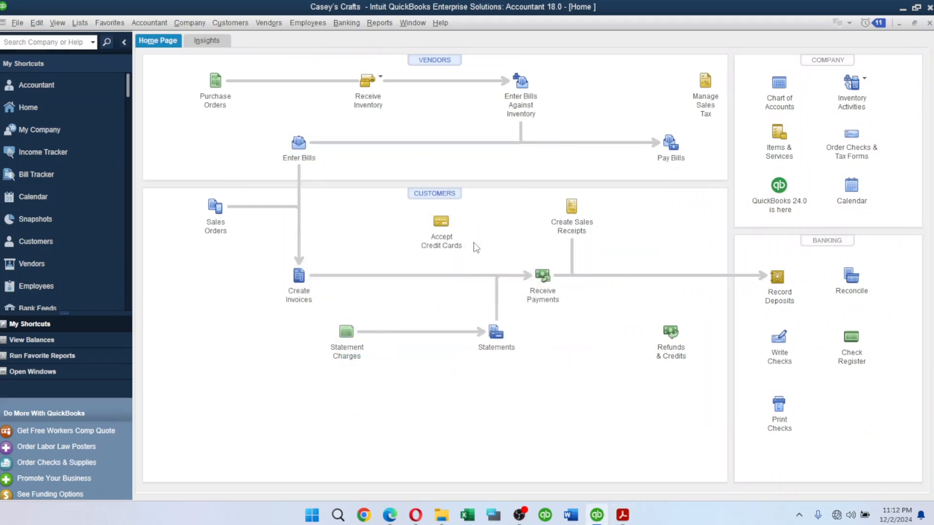
pyautogui.click(570, 206)
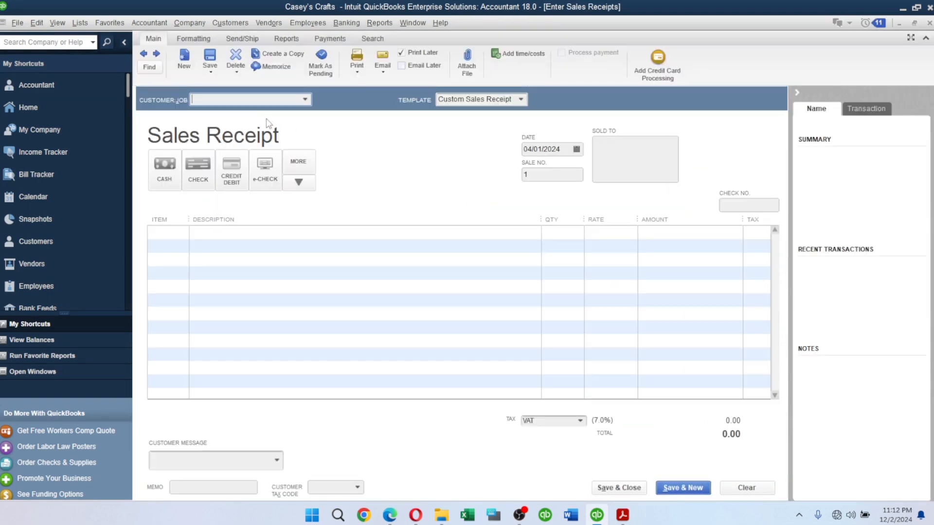
pyautogui.write('Customers/Sundry Sales')
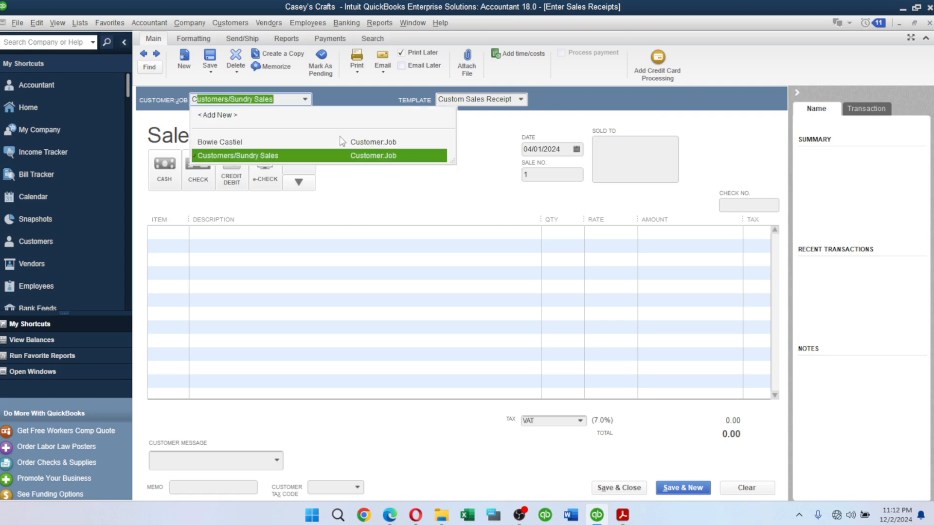
pyautogui.press('Tab')
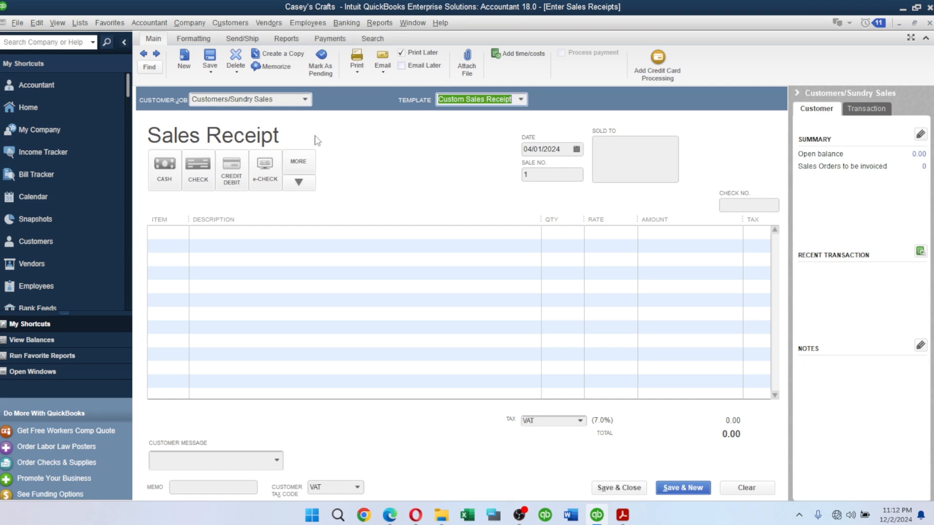
# Step: Check the print sale's details in Table 12, add EFT as a new payment method, and select it for the sales receipt
pyautogui.hotkey('alt', 'Tab')
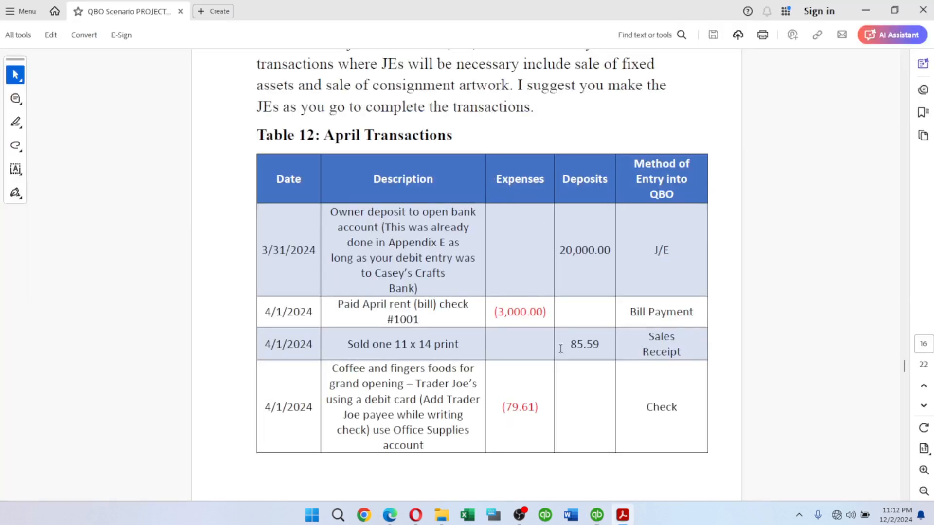
pyautogui.hotkey('alt', 'Tab')
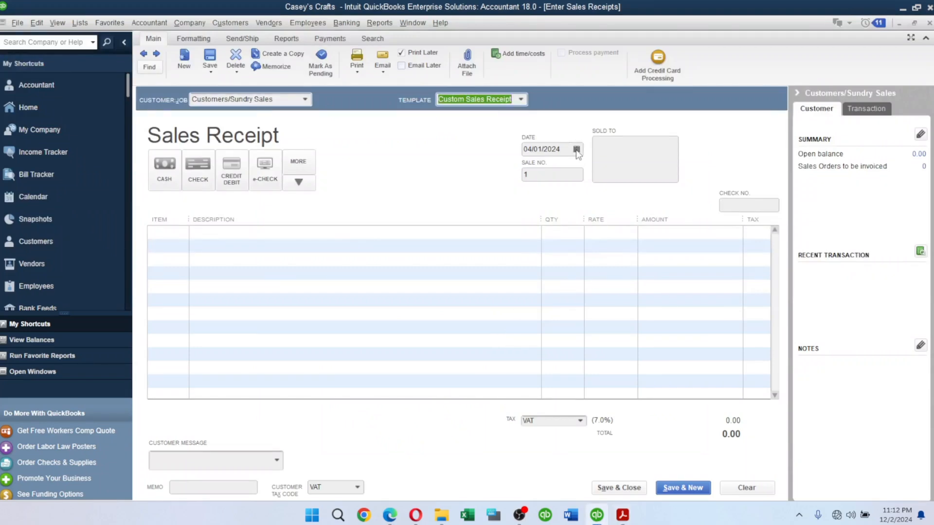
pyautogui.click(298, 183)
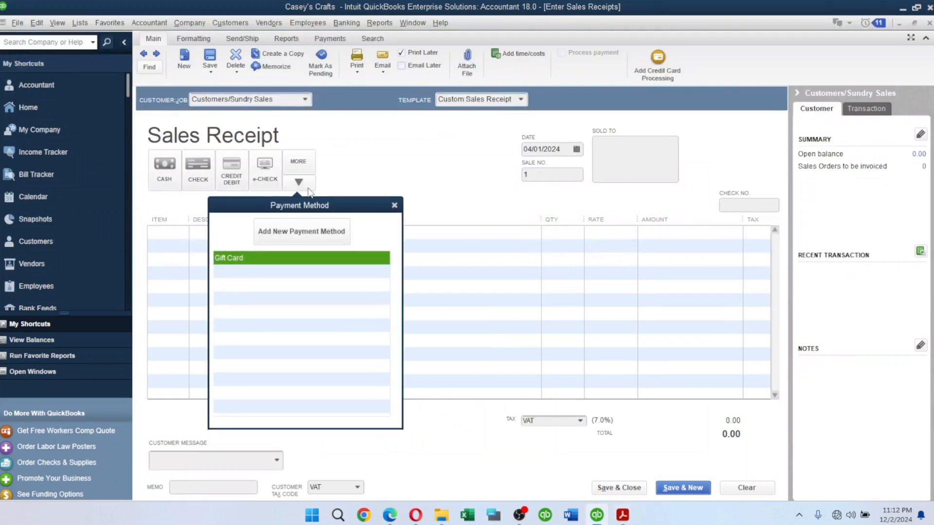
pyautogui.click(289, 235)
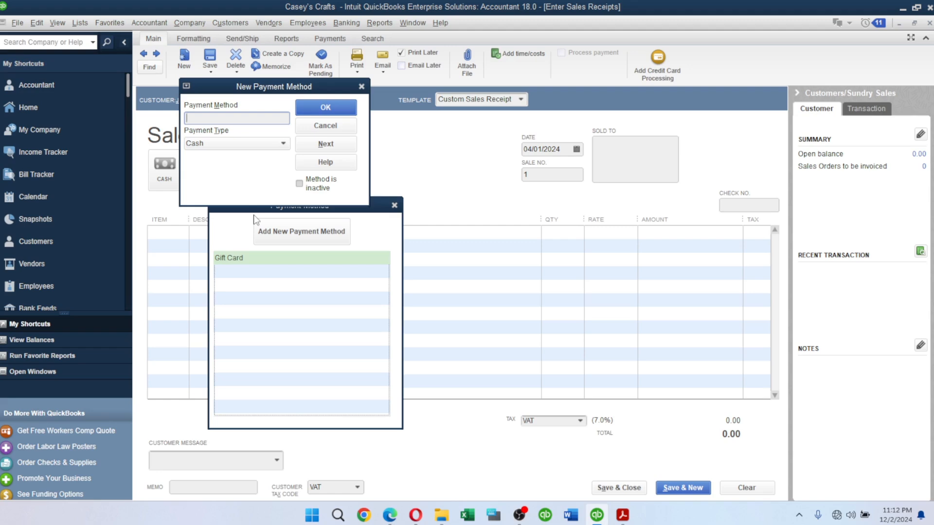
pyautogui.write('D')
pyautogui.click(326, 108)
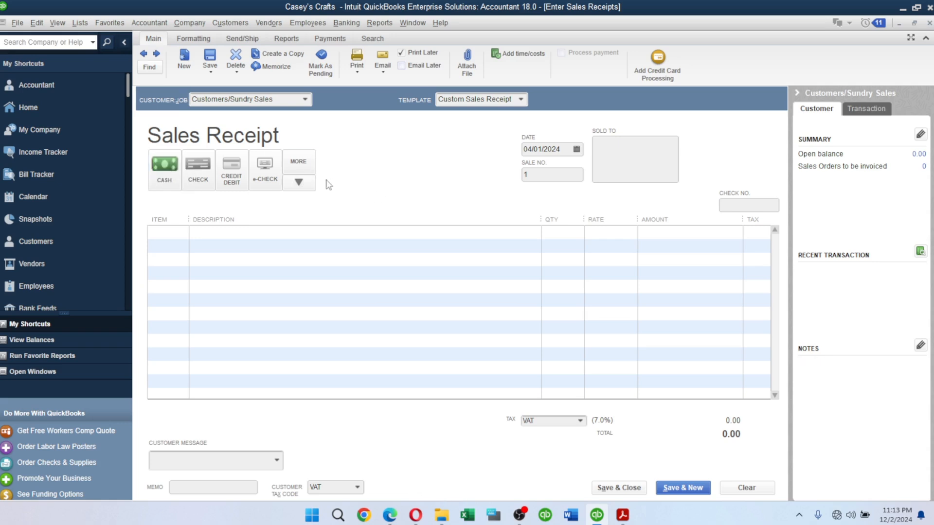
pyautogui.click(308, 183)
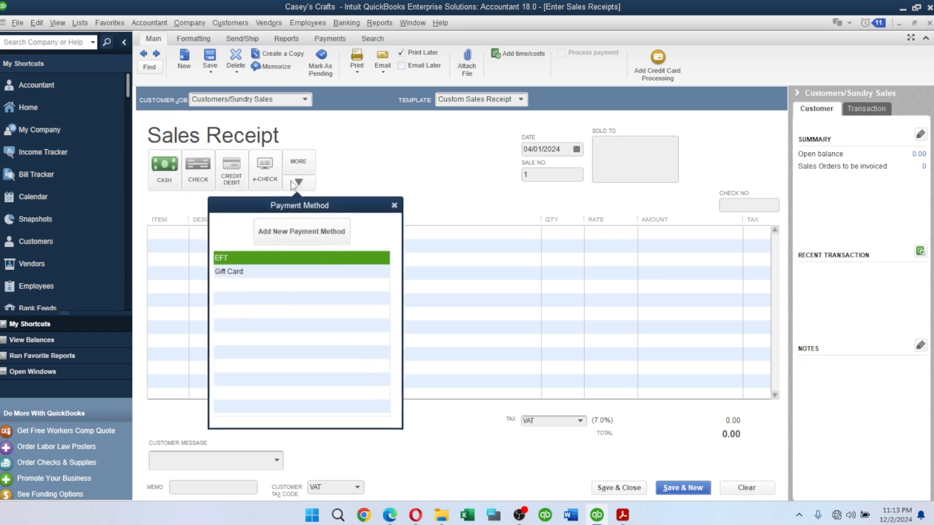
pyautogui.click(235, 256)
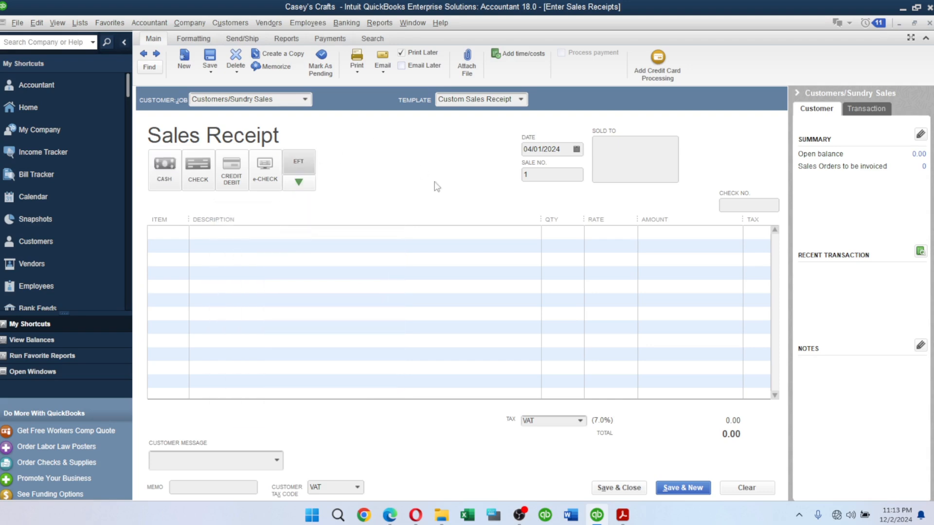
# Step: Add the PRINTS ARTWORK:11 x 14 Print item to the receipt's first line with quantity 1, checking the sale in Table 12
pyautogui.click(155, 230)
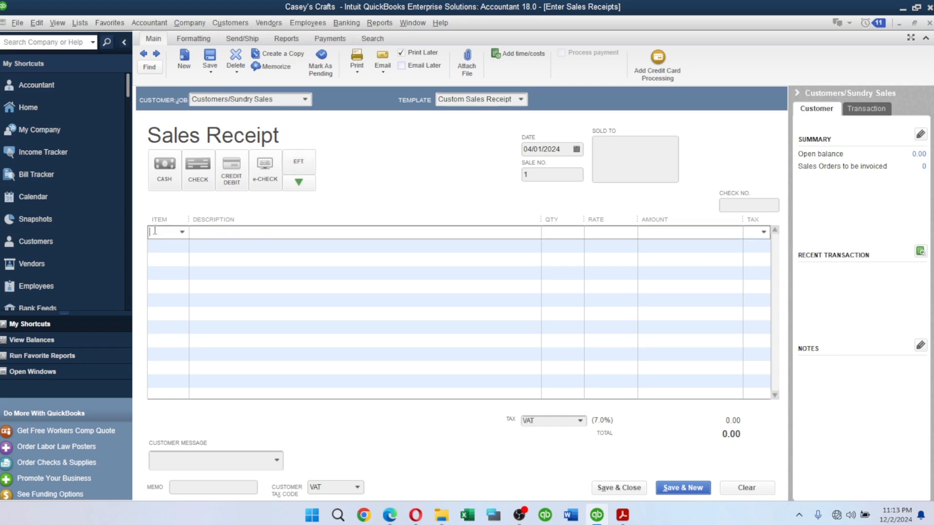
pyautogui.write('11')
pyautogui.press('Tab')
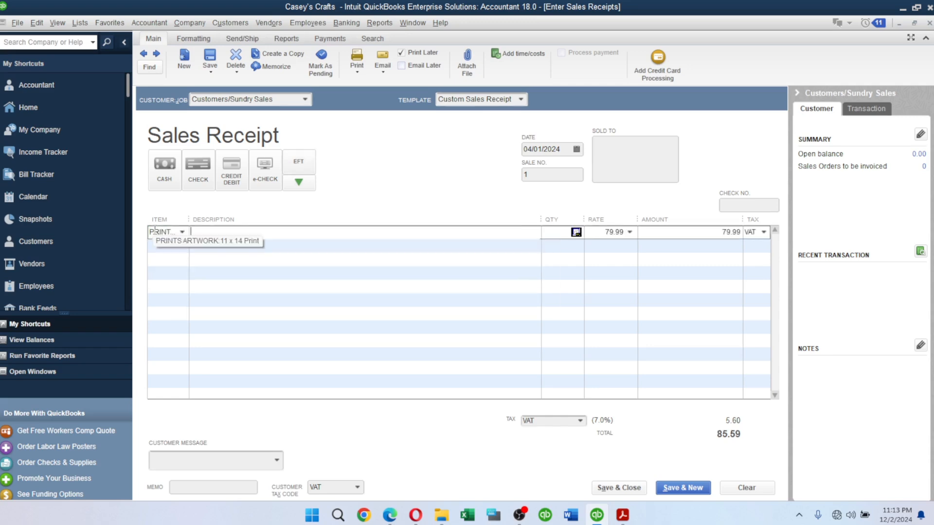
pyautogui.press('Tab')
pyautogui.hotkey('alt', 'Tab')
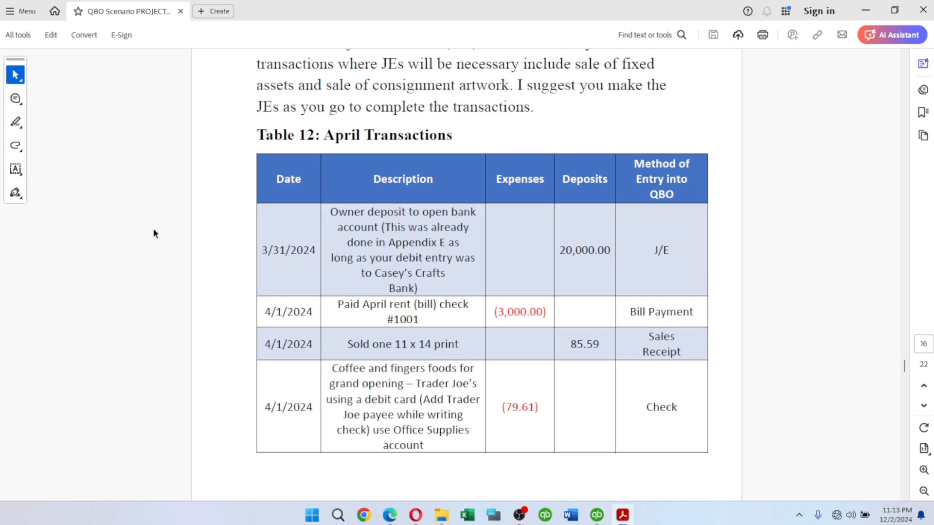
pyautogui.hotkey('alt', 'Tab')
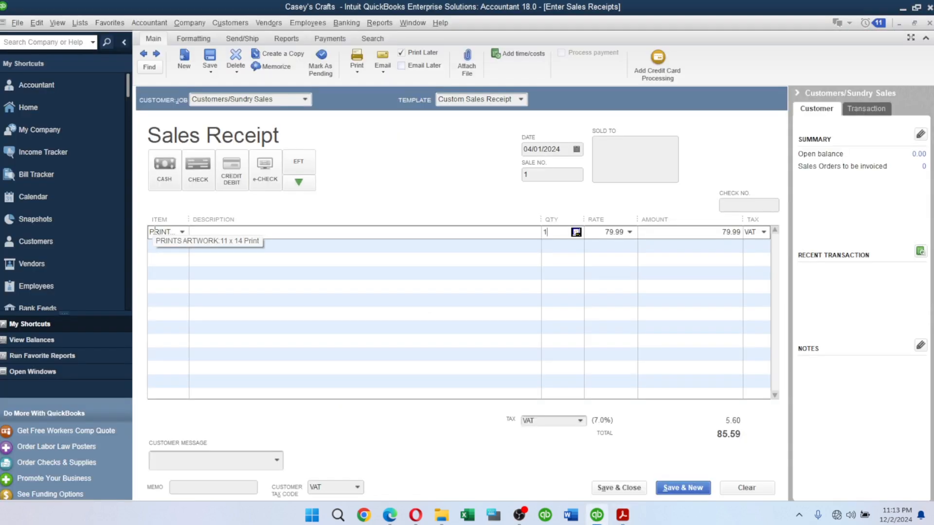
pyautogui.press('Tab')
# Step: Compare the receipt total with the Table 12 deposit, then save the receipt with its past date and begin a new one
pyautogui.hotkey('alt', 'Tab')
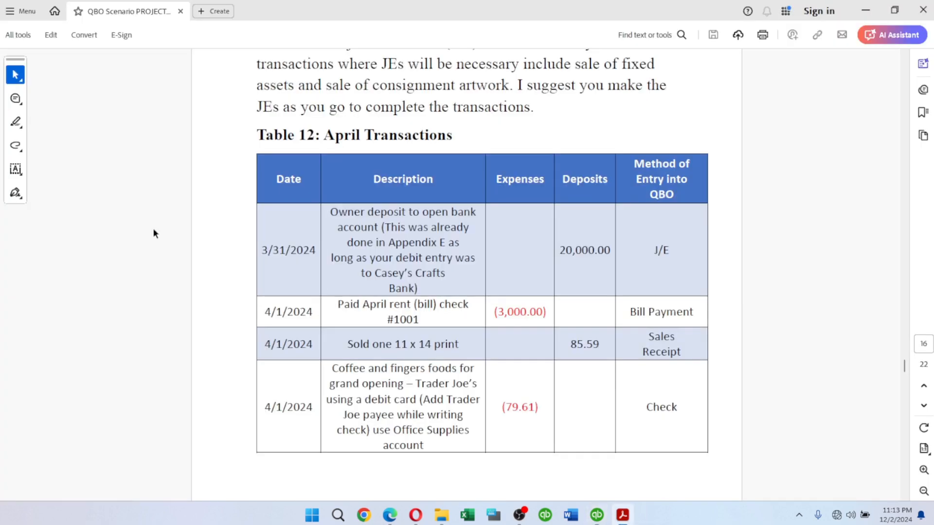
pyautogui.hotkey('alt', 'Tab')
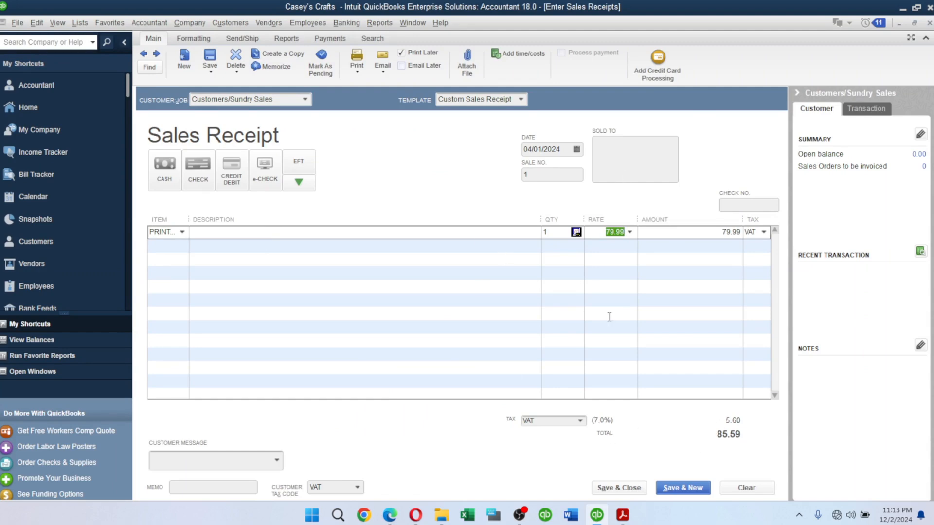
pyautogui.click(700, 491)
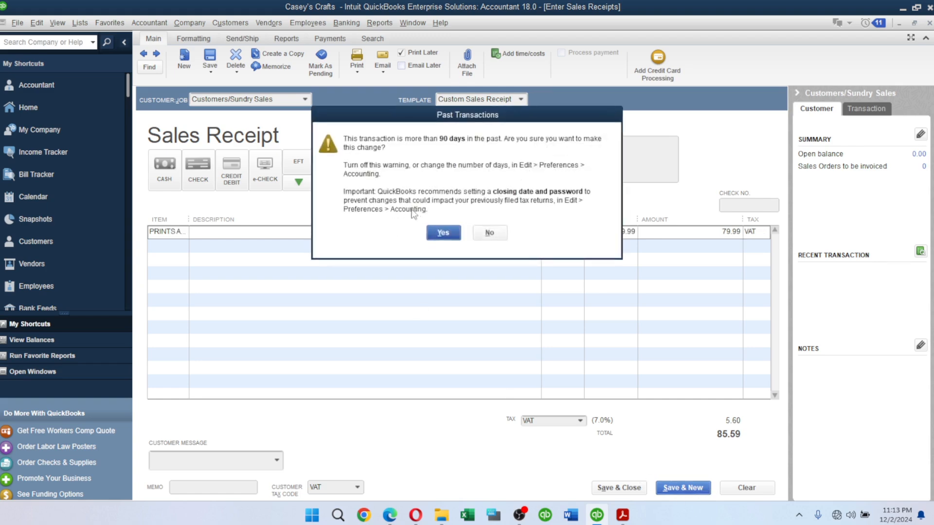
pyautogui.click(443, 233)
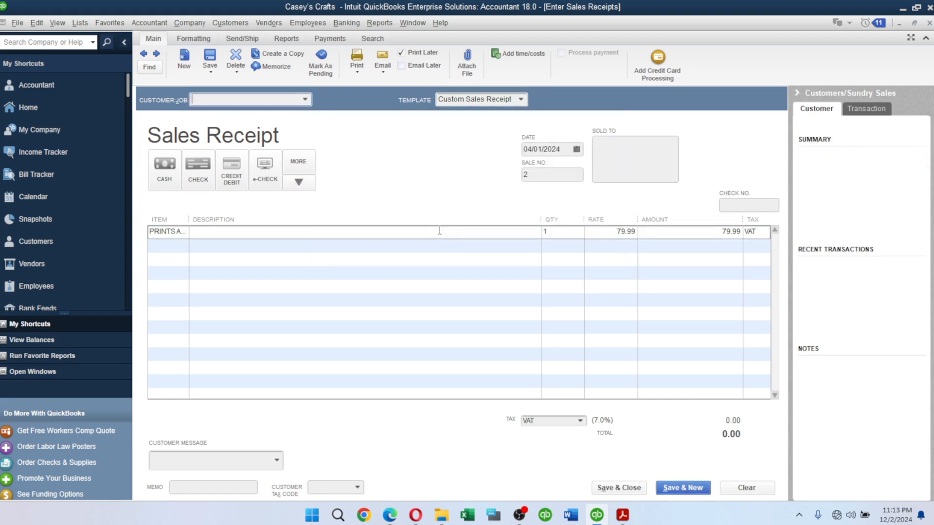
# Step: Review the Trader Joe's purchase in Table 12, leave the blank sales receipt, and start a new check from Casey's Crafts Bank
pyautogui.hotkey('alt', 'Tab')
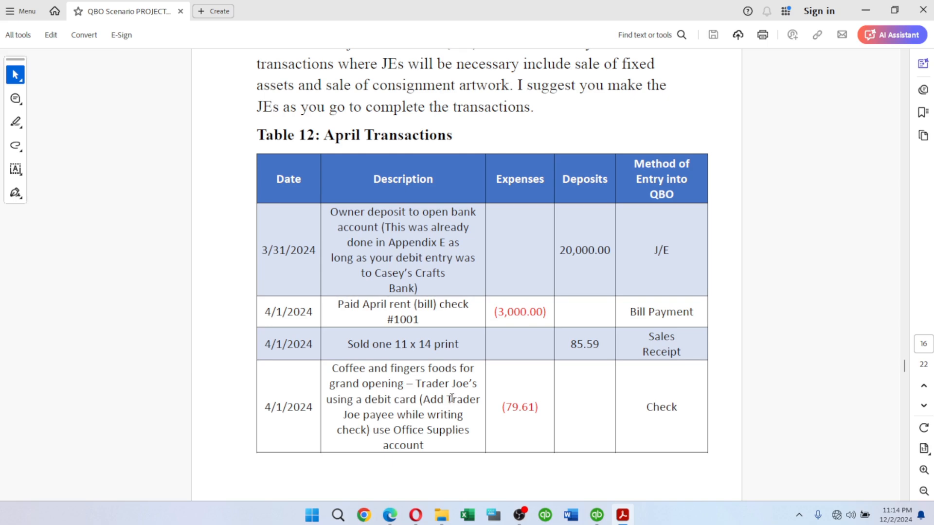
pyautogui.moveTo(447, 397); pyautogui.dragTo(365, 419)
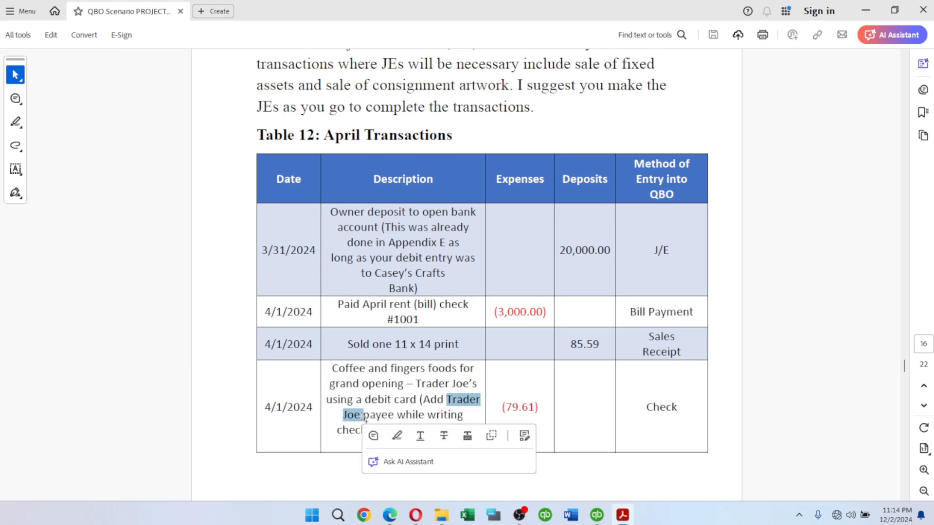
pyautogui.hotkey('alt', 'Tab')
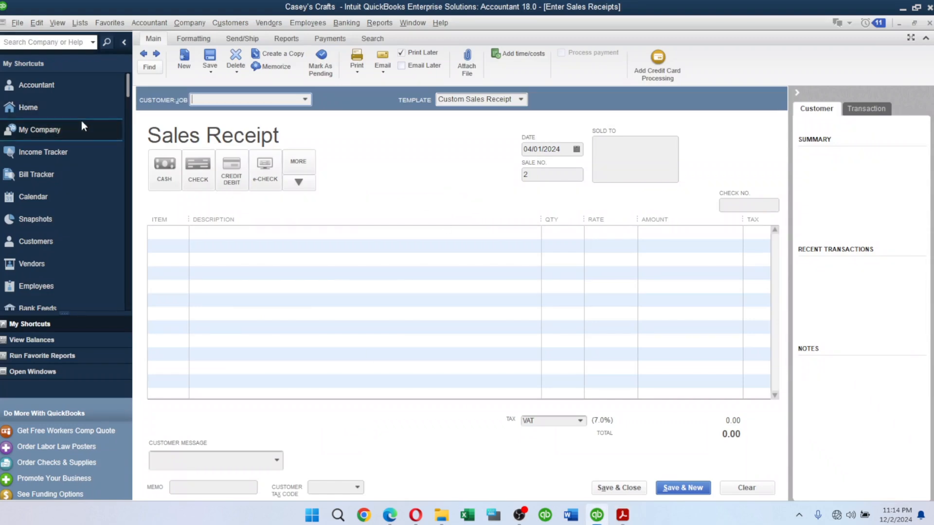
pyautogui.hotkey('alt', 'Tab')
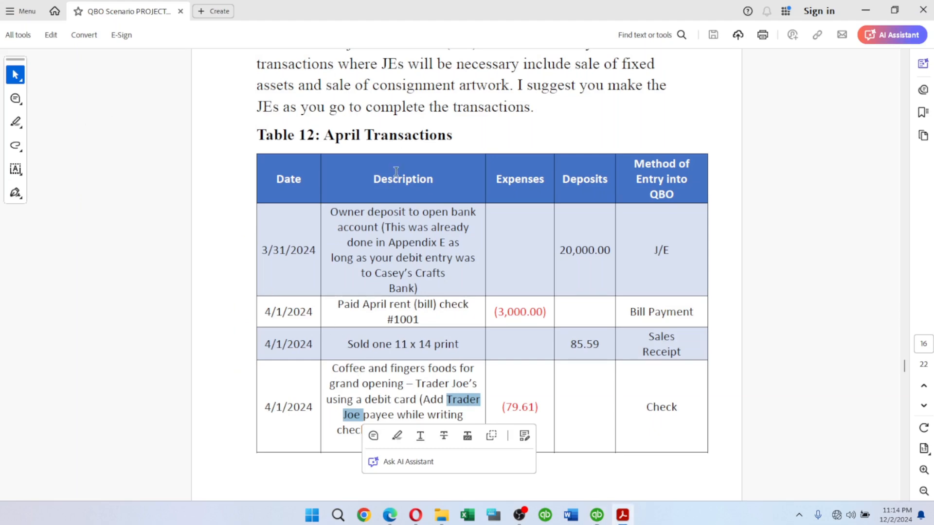
pyautogui.hotkey('alt', 'Tab')
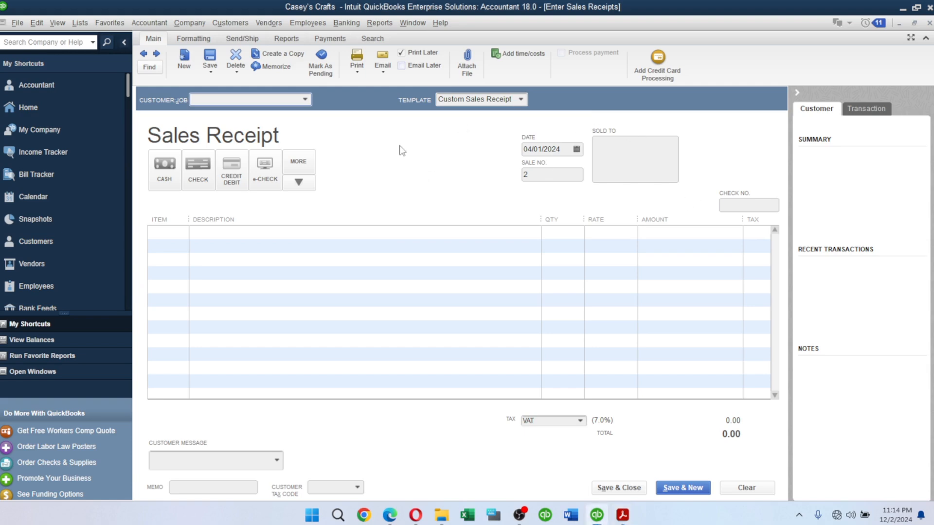
pyautogui.click(28, 116)
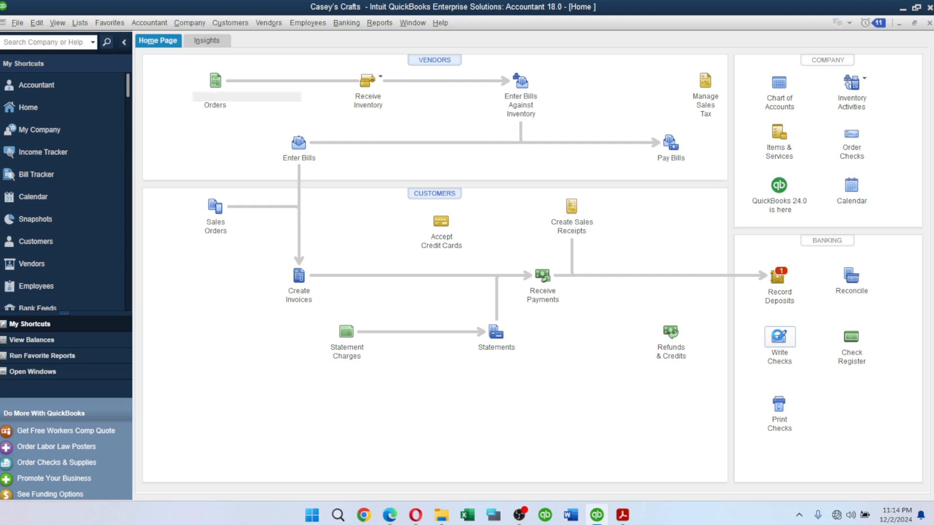
pyautogui.click(779, 336)
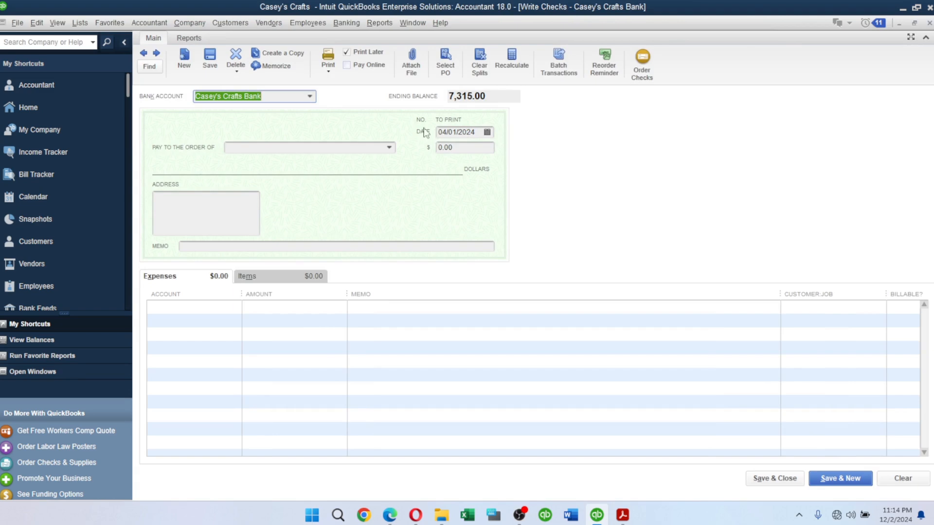
pyautogui.click(929, 22)
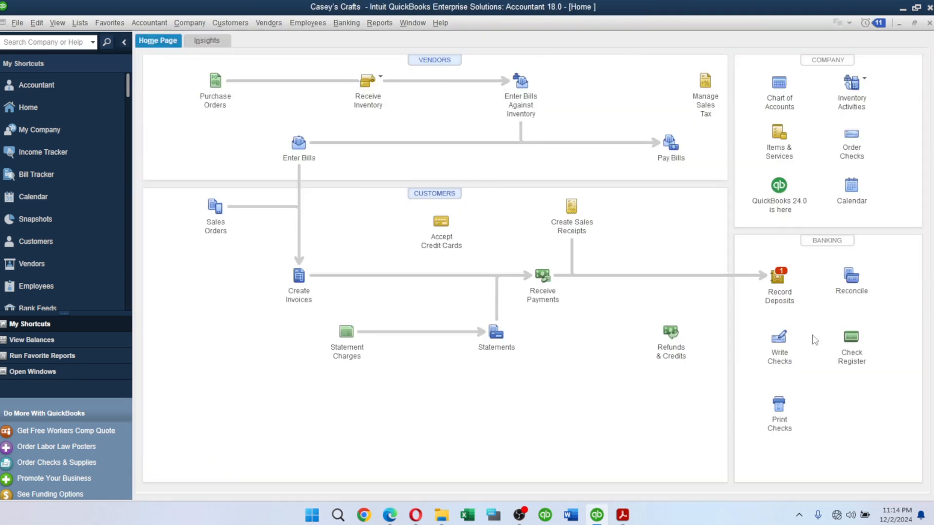
pyautogui.click(779, 344)
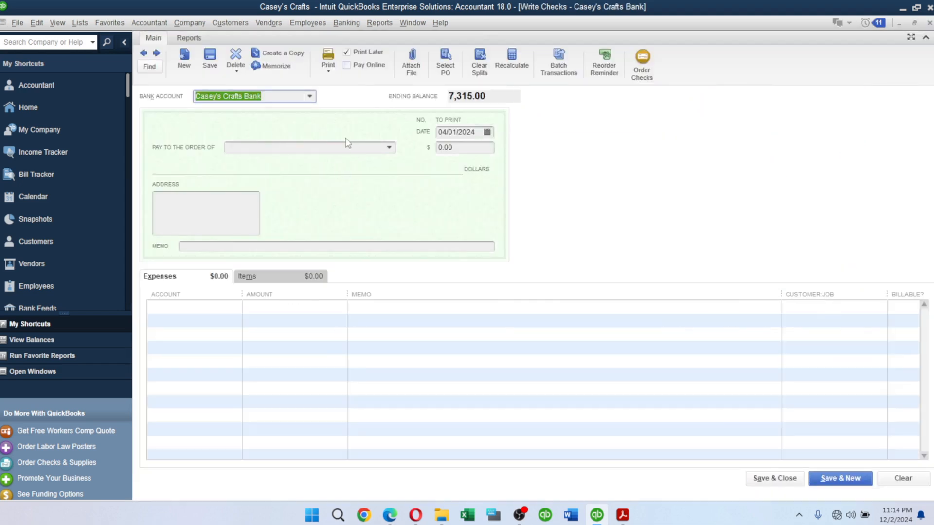
# Step: Enter Trader Joe as the check's payee and quickly add it to the name list as a vendor
pyautogui.click(333, 145)
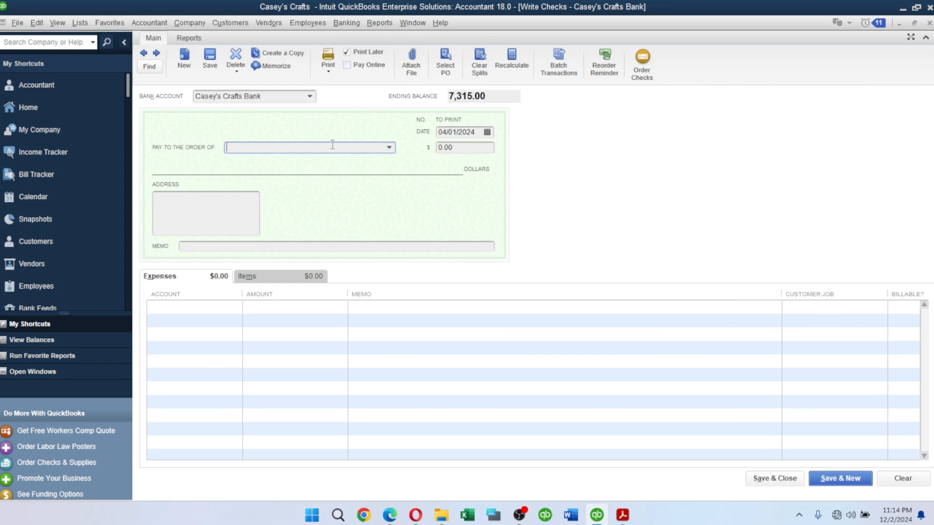
pyautogui.write('Trader Joe')
pyautogui.press('Tab')
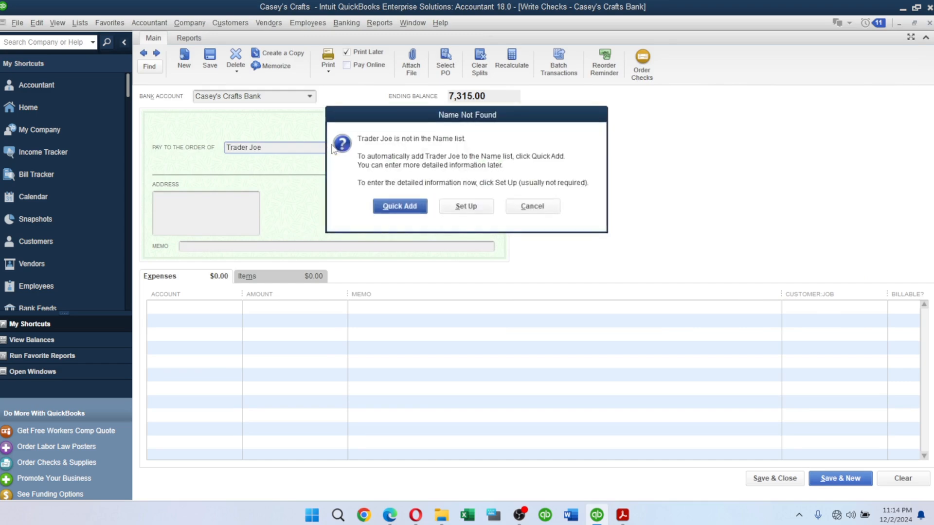
pyautogui.click(401, 207)
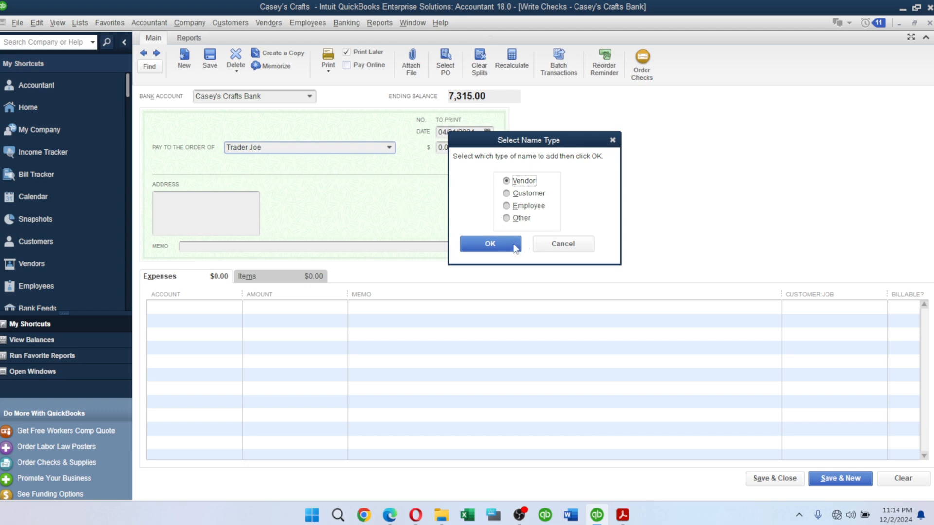
pyautogui.click(491, 243)
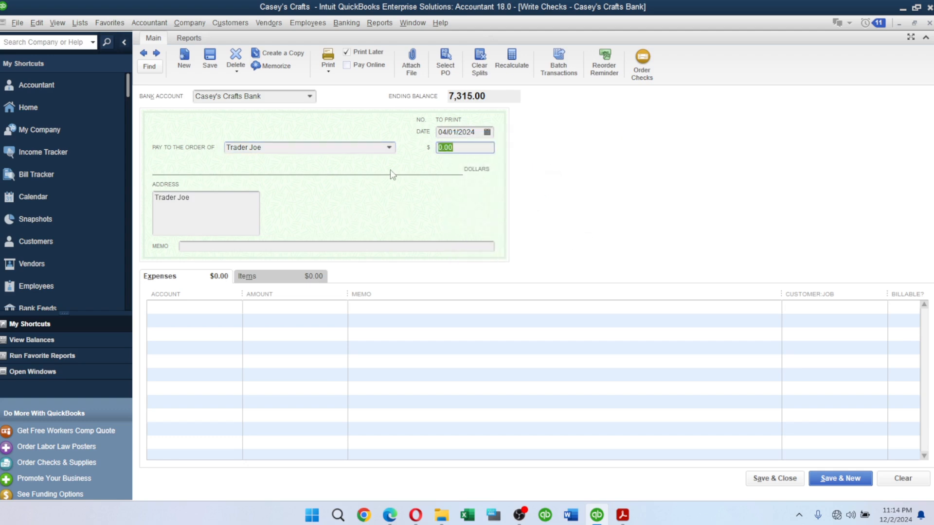
# Step: Copy the 79.61 expense amount from Table 12 into the check's amount and recheck the table entry
pyautogui.hotkey('alt', 'Tab')
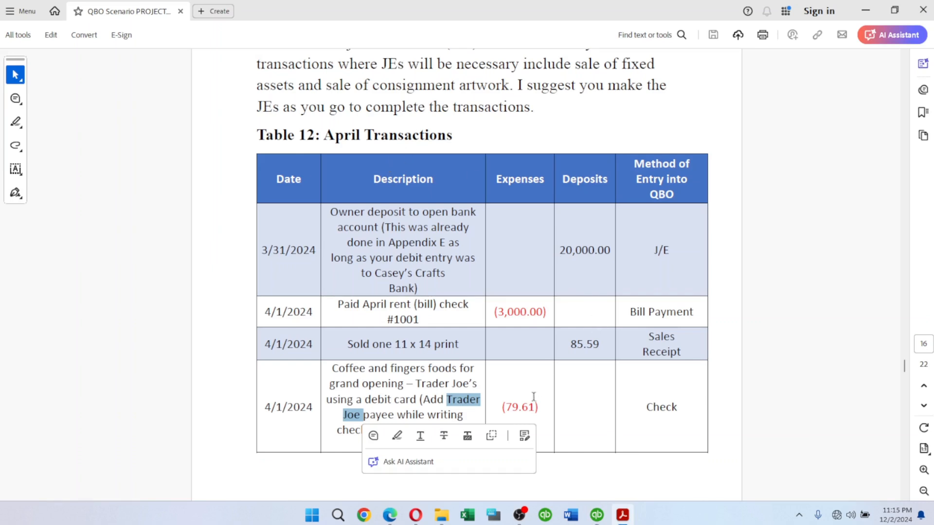
pyautogui.moveTo(505, 405); pyautogui.dragTo(532, 408)
pyautogui.hotkey('ctrl', 'c')
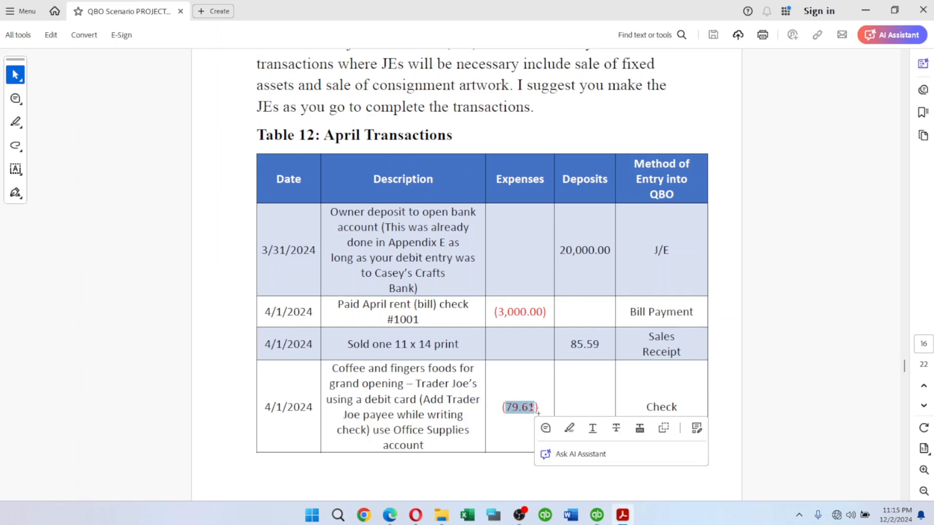
pyautogui.hotkey('alt', 'Tab')
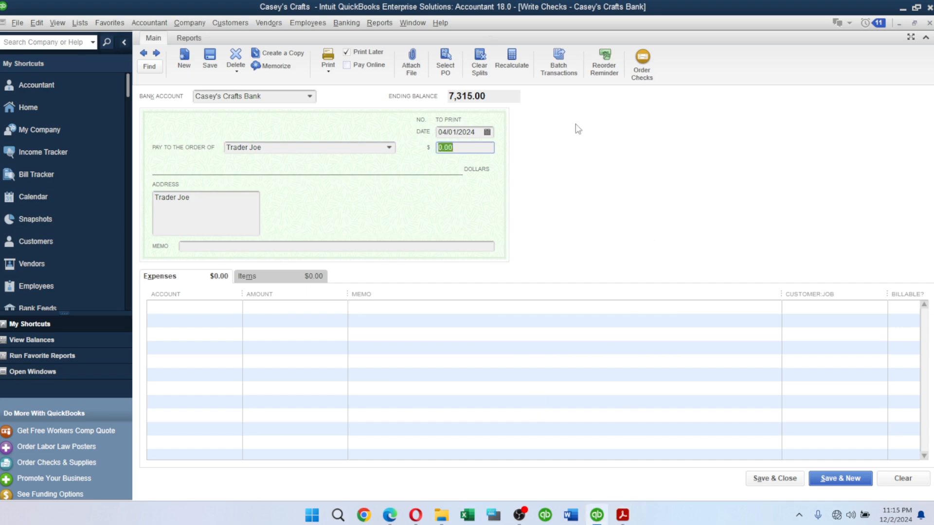
pyautogui.hotkey('ctrl', 'v')
pyautogui.hotkey('alt', 'Tab')
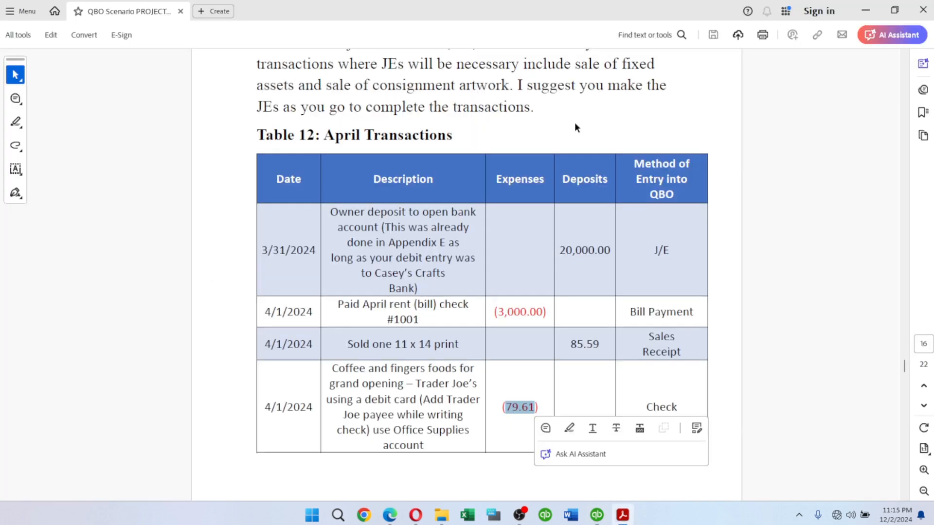
pyautogui.hotkey('alt', 'Tab')
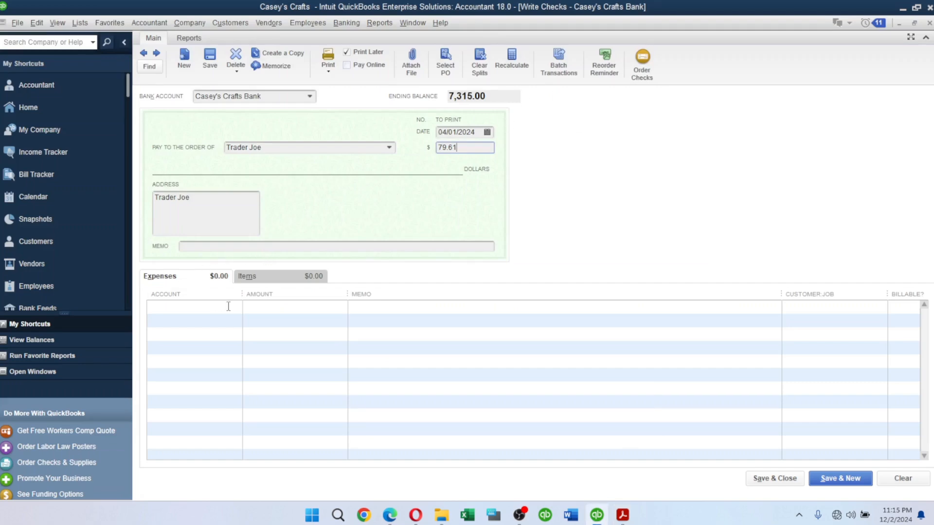
# Step: Check the required account in Table 12 and assign the check's first expense line to Office Supplies Expense
pyautogui.hotkey('alt', 'Tab')
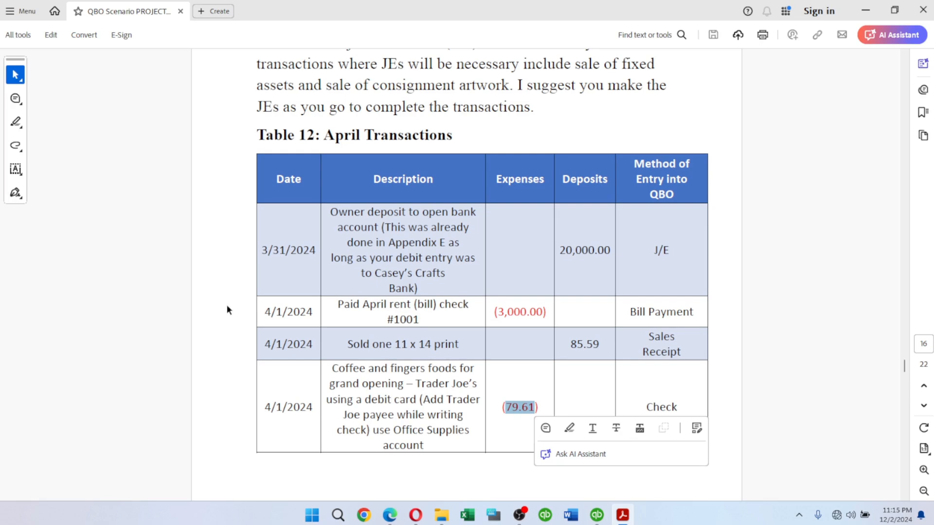
pyautogui.hotkey('alt', 'Tab')
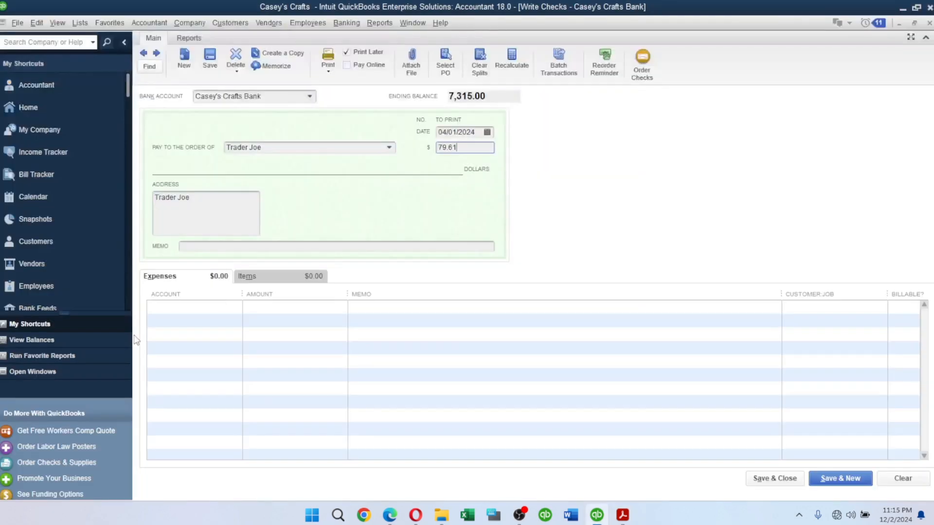
pyautogui.click(198, 305)
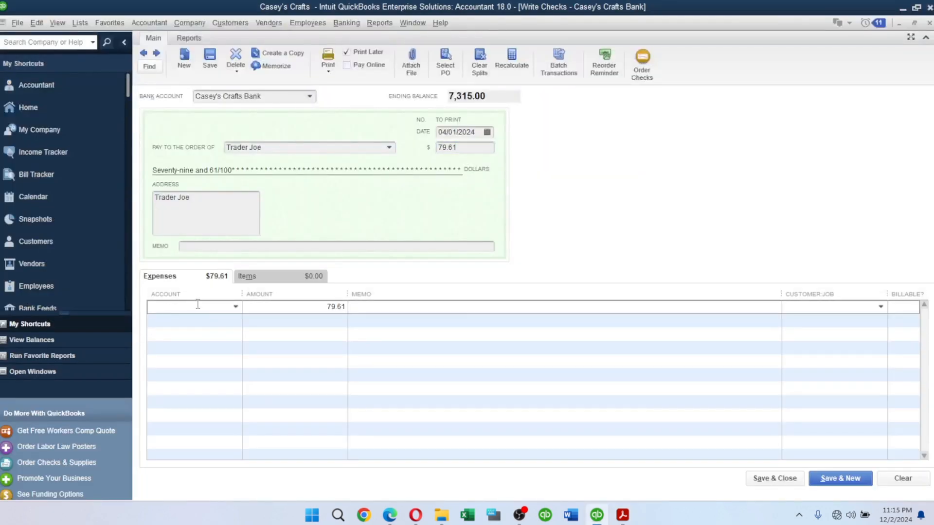
pyautogui.write('Office Supplies Expense')
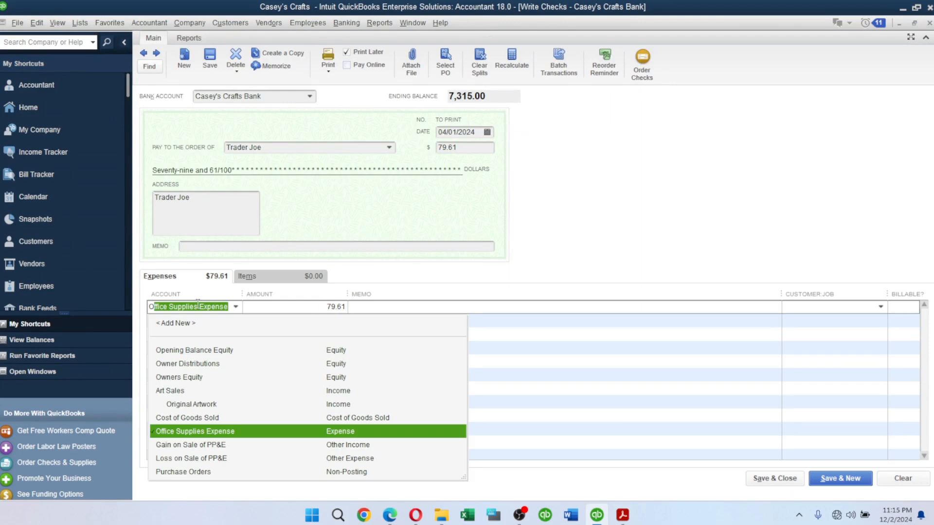
pyautogui.press('Tab')
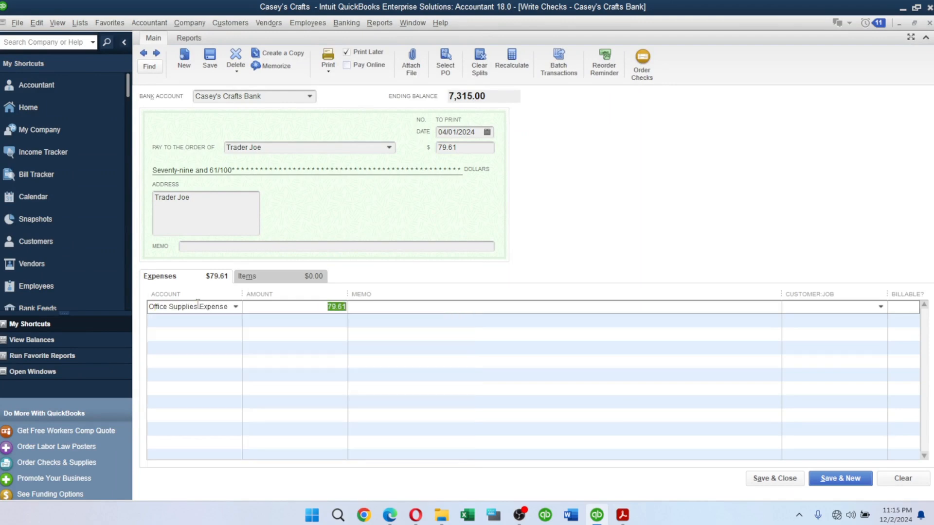
# Step: Copy "Coffee and fingers foods for grand opening" from Table 12 into the memo of the check's expense line
pyautogui.hotkey('alt', 'Tab')
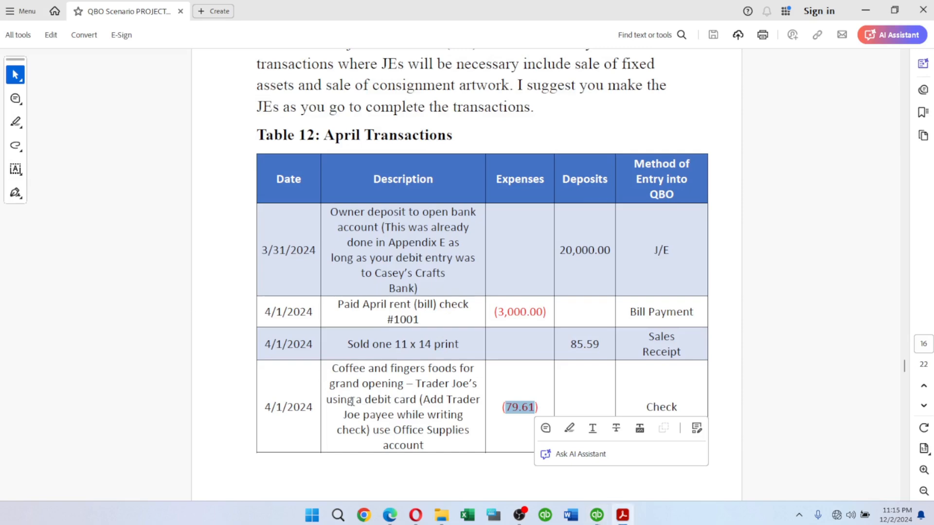
pyautogui.moveTo(331, 366); pyautogui.dragTo(408, 388)
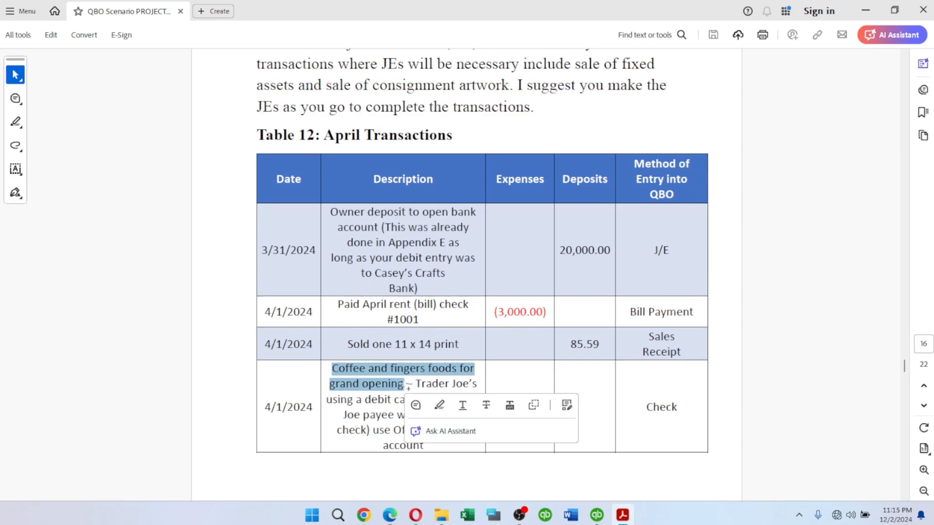
pyautogui.hotkey('ctrl', 'c')
pyautogui.hotkey('alt', 'Tab')
pyautogui.click(527, 306)
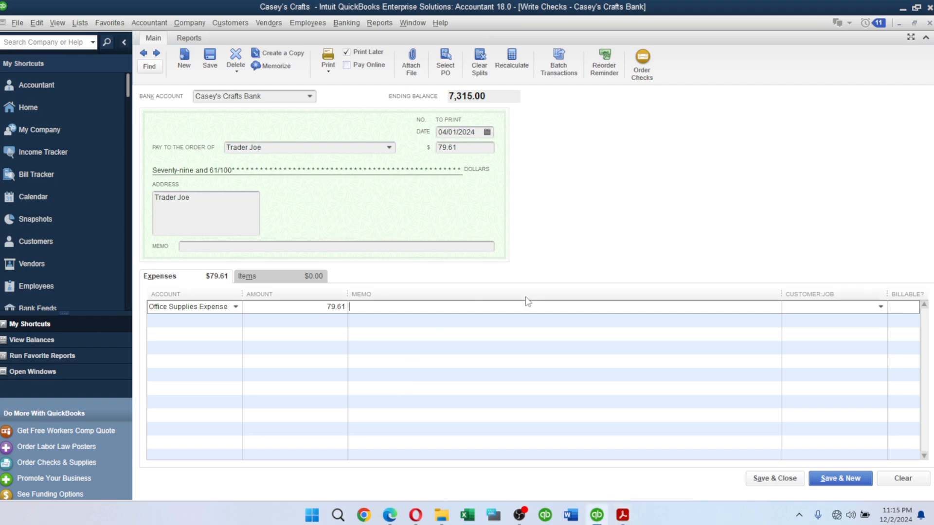
pyautogui.hotkey('ctrl', 'v')
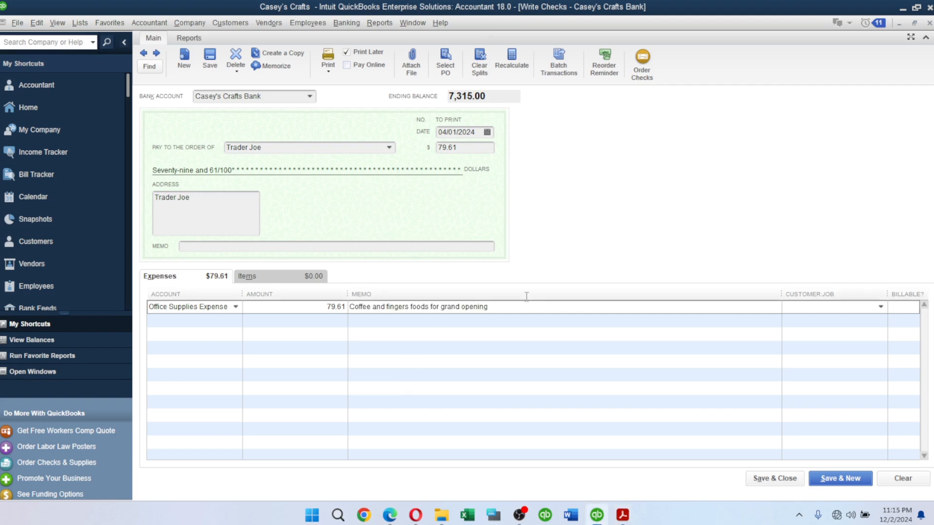
# Step: Save the Trader Joe check, accepting its past date, and return to the home page
pyautogui.click(812, 480)
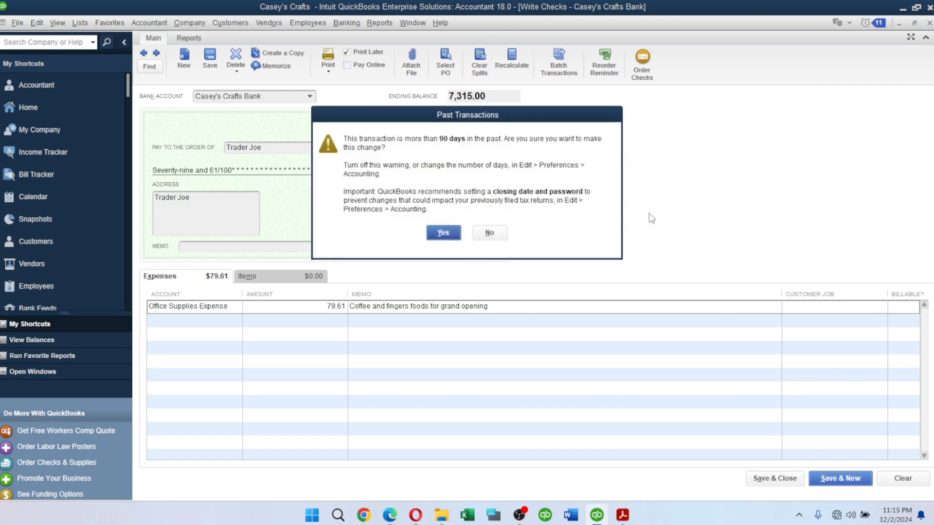
pyautogui.click(437, 232)
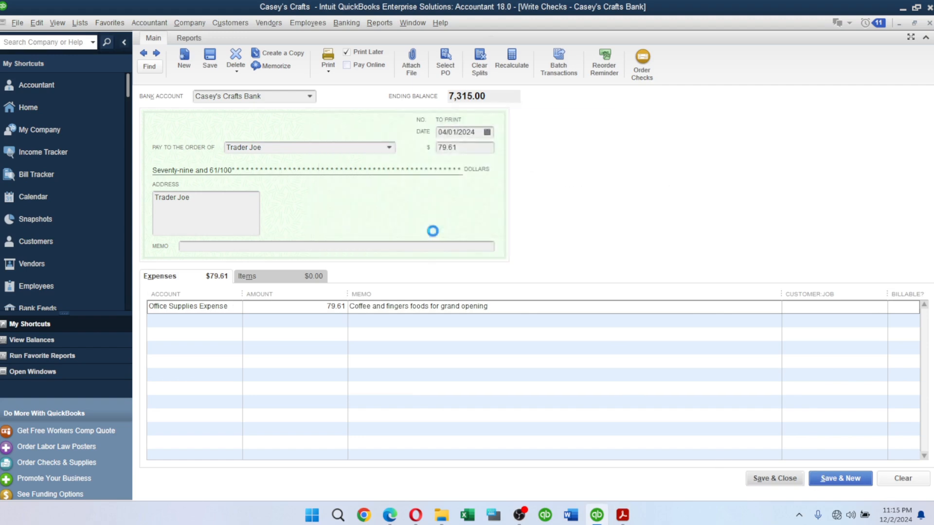
pyautogui.press('Escape')
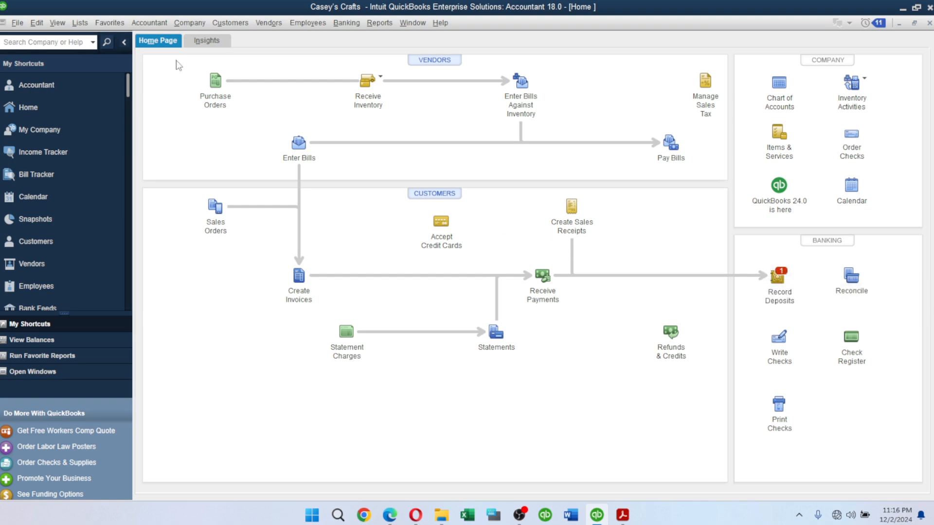
# Step: Turn off Undeposited Funds as the default deposit account in the company's payment preferences, save, and decline the report refresh
pyautogui.click(38, 24)
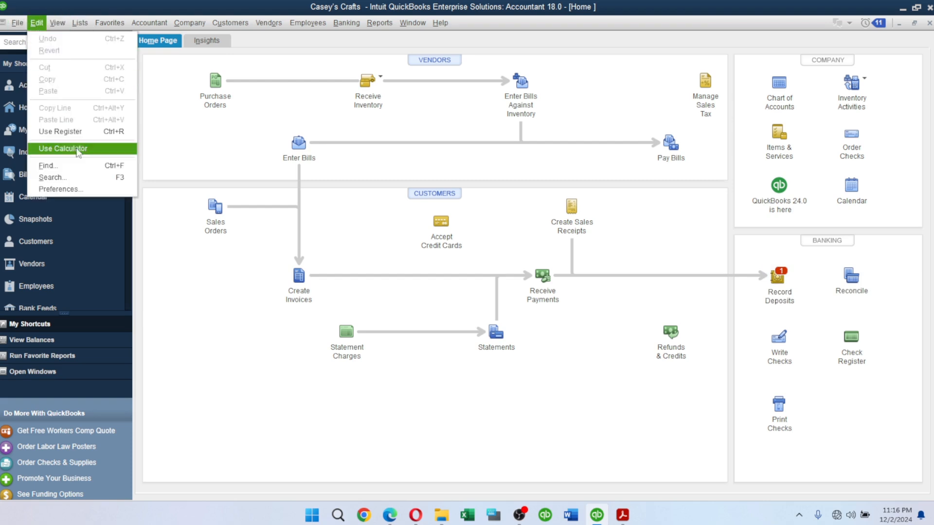
pyautogui.click(72, 189)
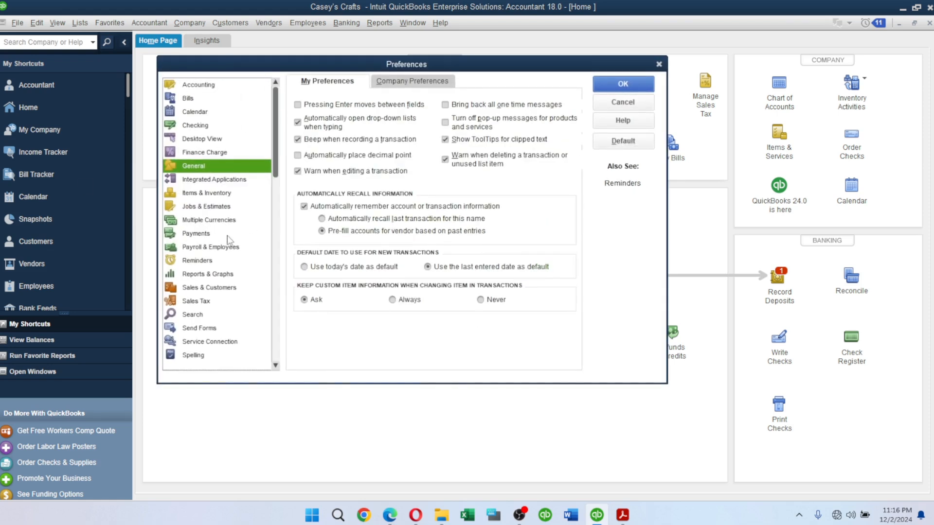
pyautogui.click(203, 236)
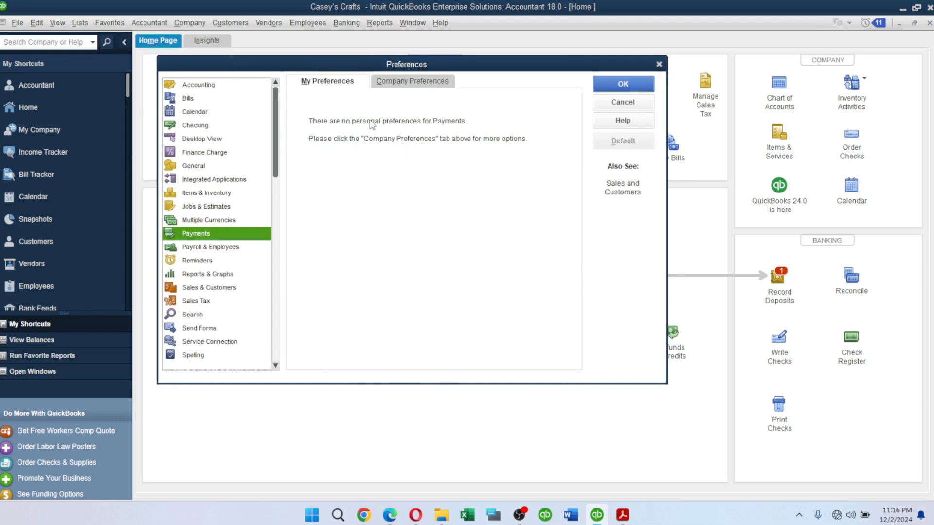
pyautogui.click(410, 83)
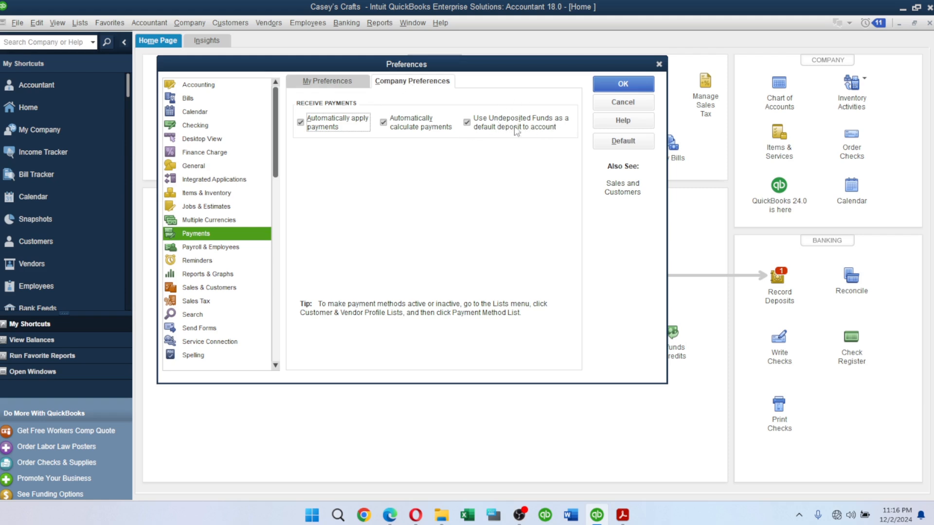
pyautogui.click(467, 123)
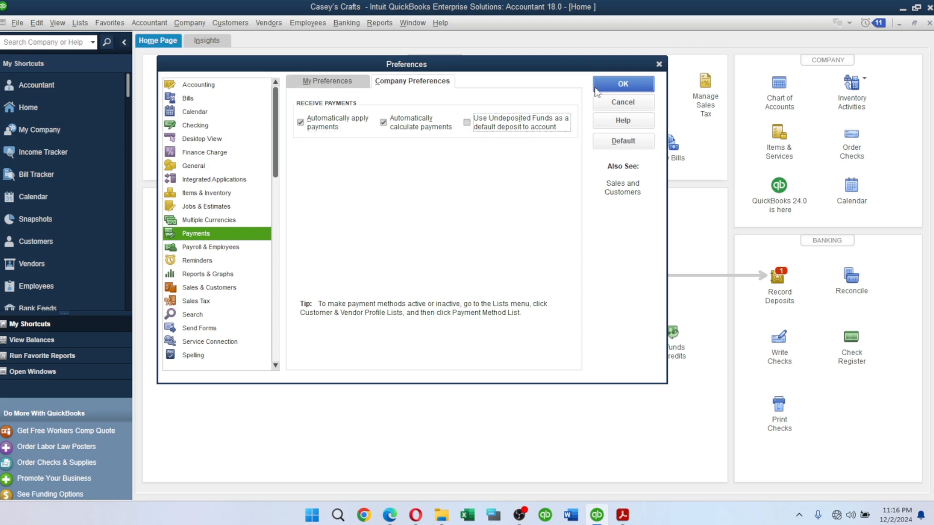
pyautogui.click(615, 89)
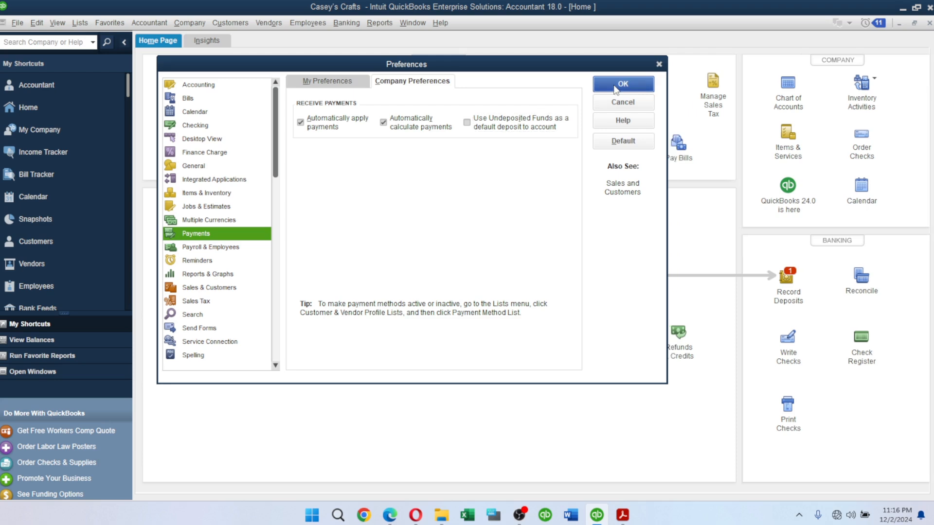
pyautogui.click(465, 163)
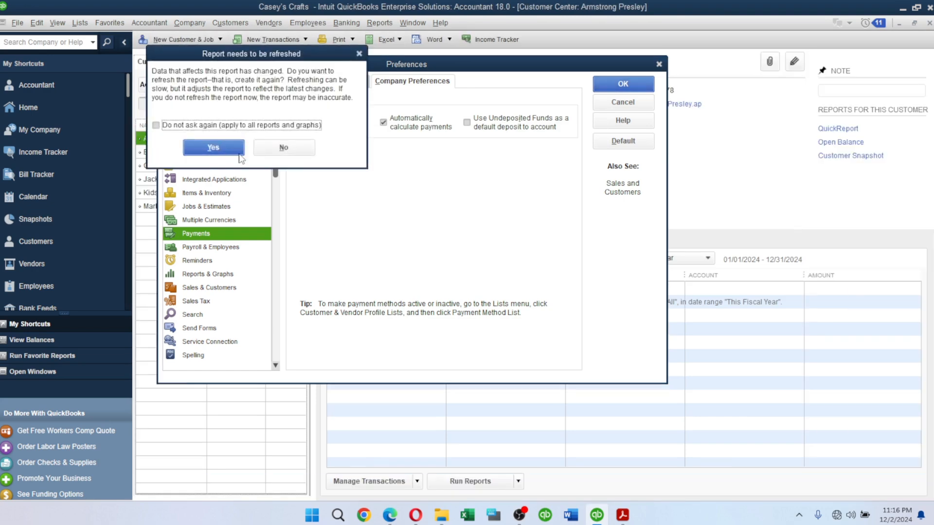
pyautogui.click(280, 147)
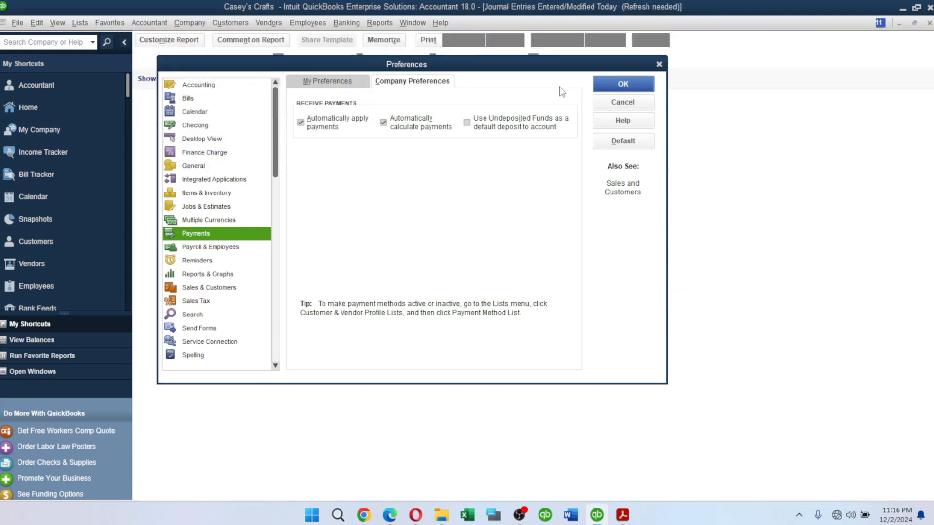
pyautogui.click(623, 84)
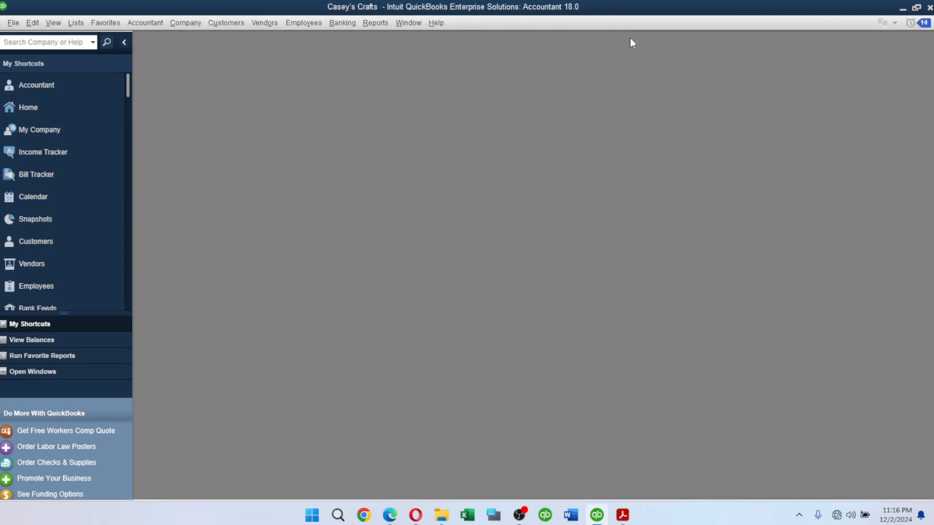
# Step: Start a deposit from the home page, select the 04/01/2024 EFT sales receipt payment, and check it against Table 12 before adding it
pyautogui.click(30, 115)
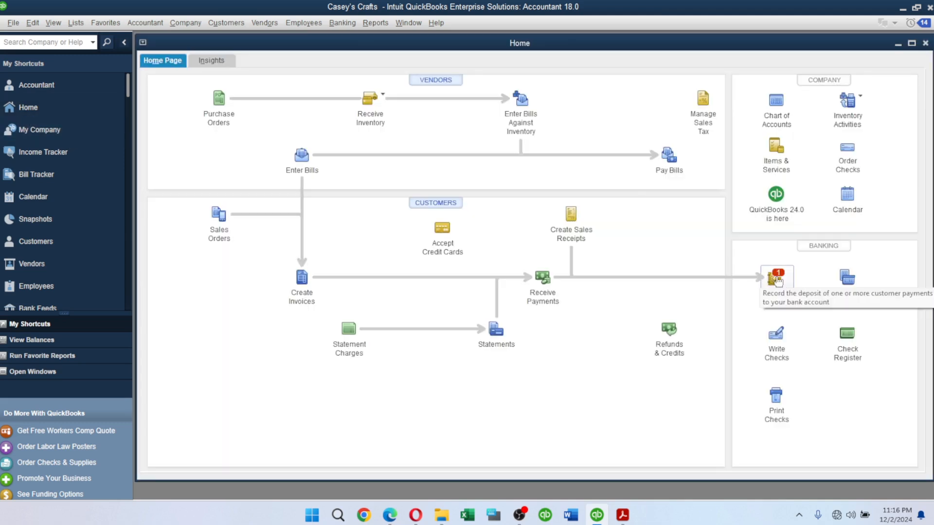
pyautogui.click(770, 280)
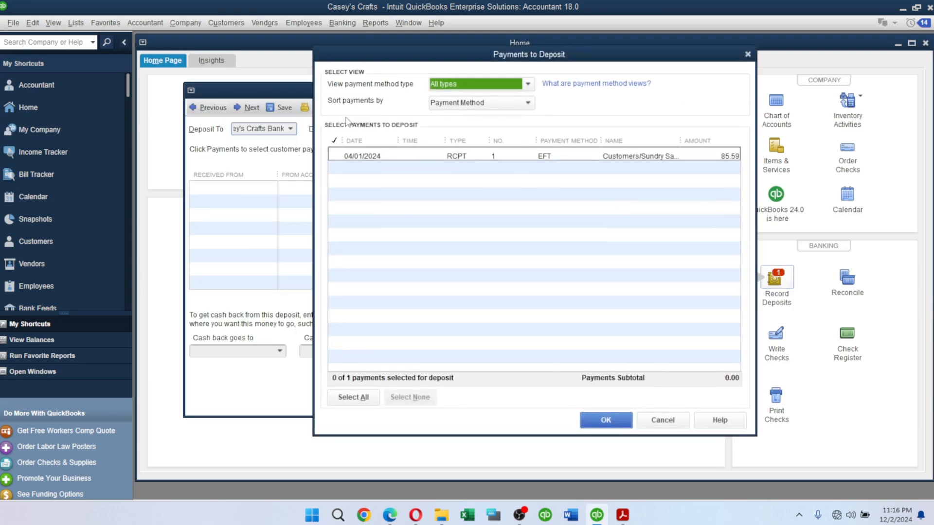
pyautogui.click(340, 155)
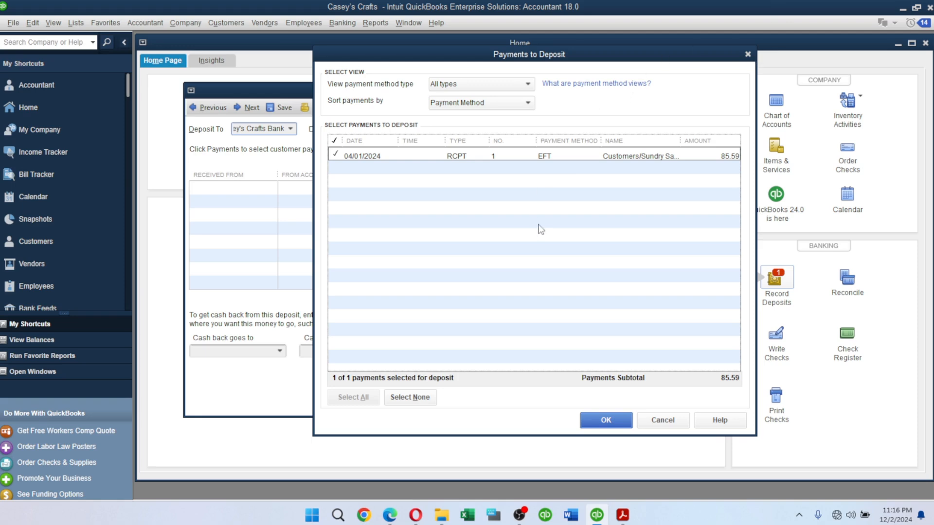
pyautogui.click(624, 514)
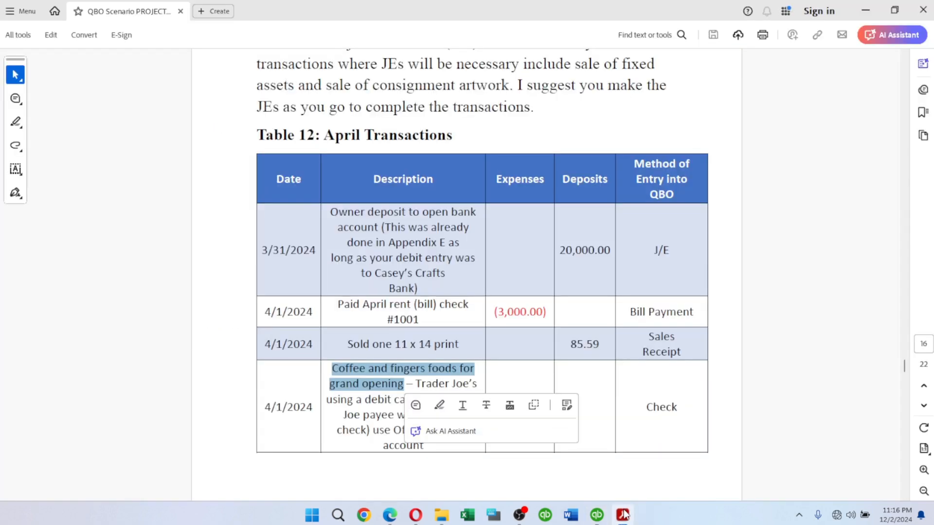
pyautogui.click(624, 515)
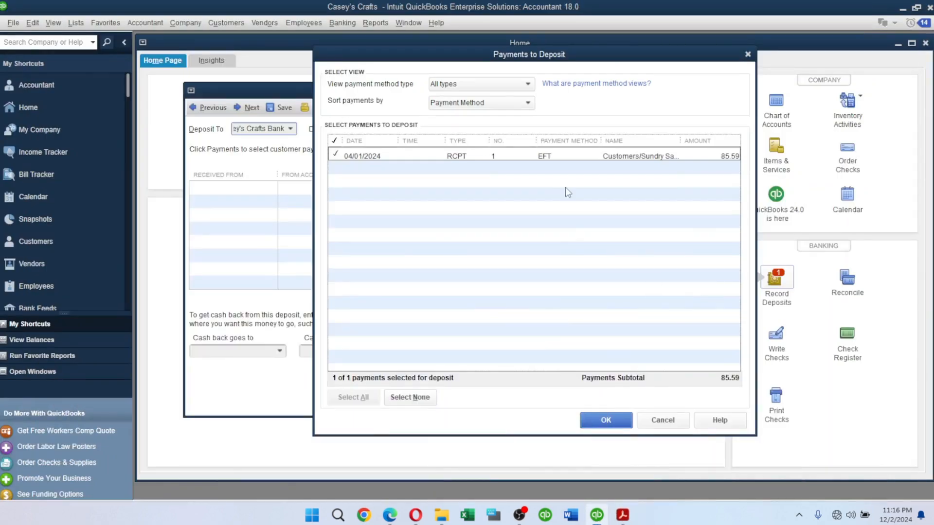
pyautogui.click(605, 420)
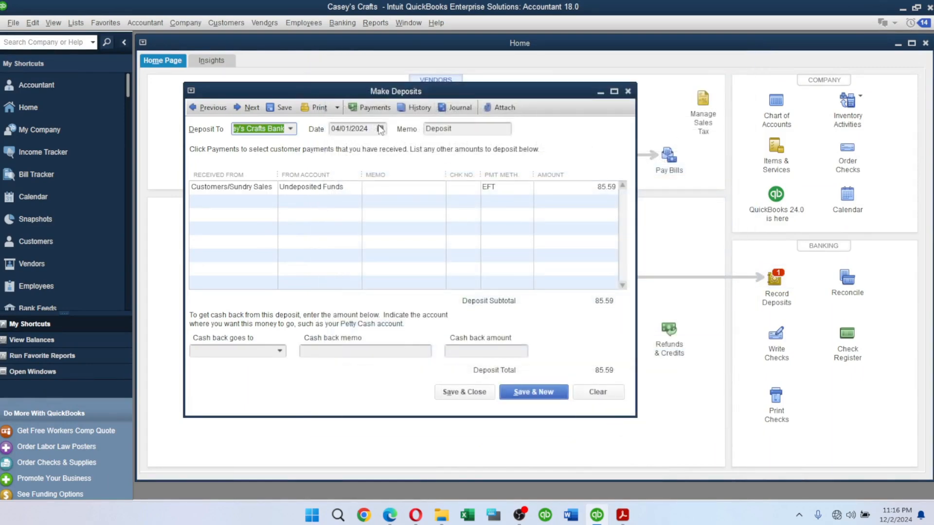
# Step: Save and close the deposit, accept its past date, and maximize the home page
pyautogui.click(491, 393)
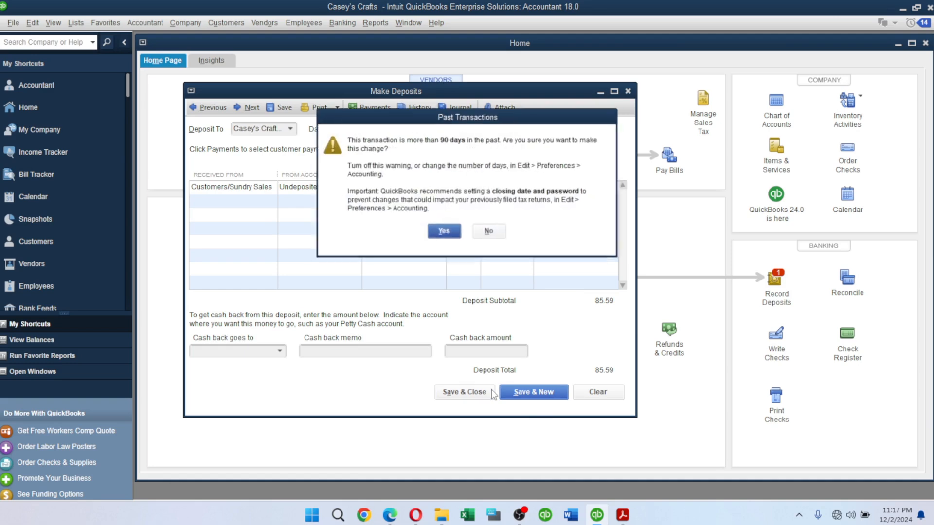
pyautogui.click(438, 231)
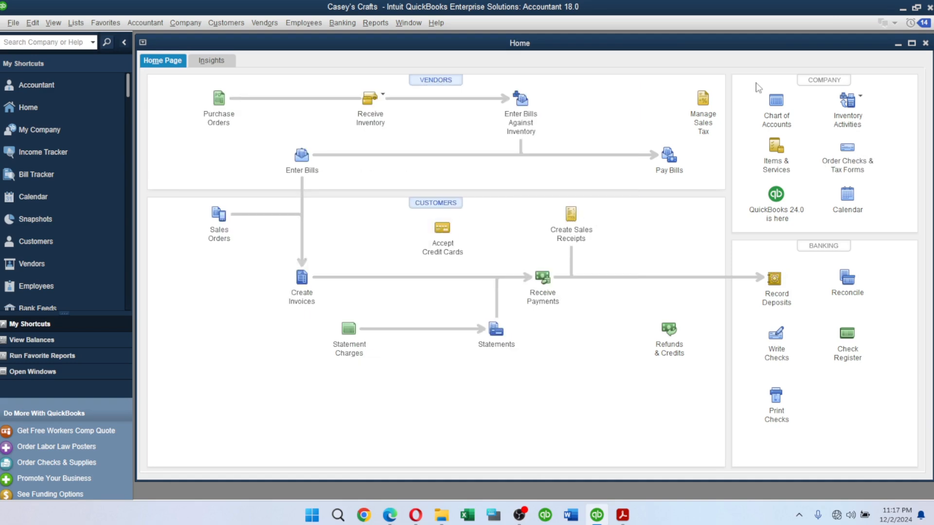
pyautogui.click(912, 44)
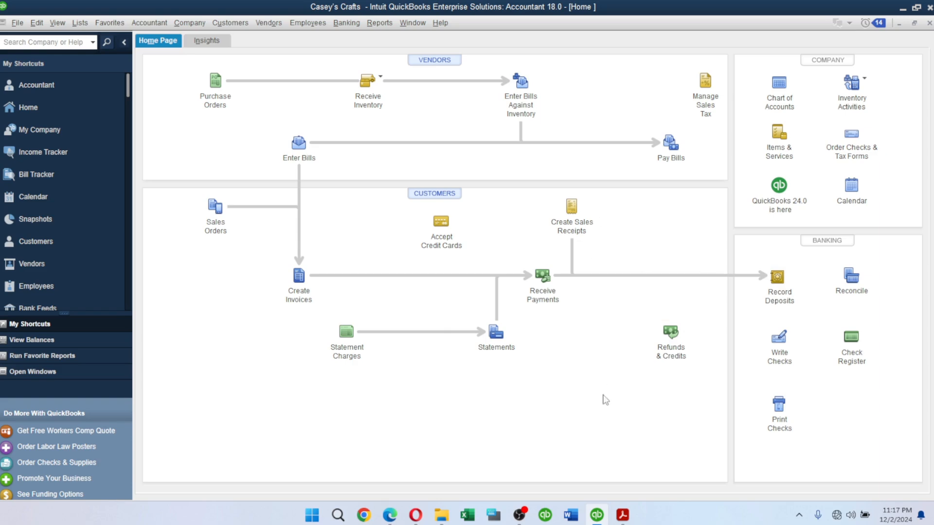
# Step: Find the 4/2/2024 medium original artwork sale in Table 12 of the PDF and select its deposit amount
pyautogui.click(622, 515)
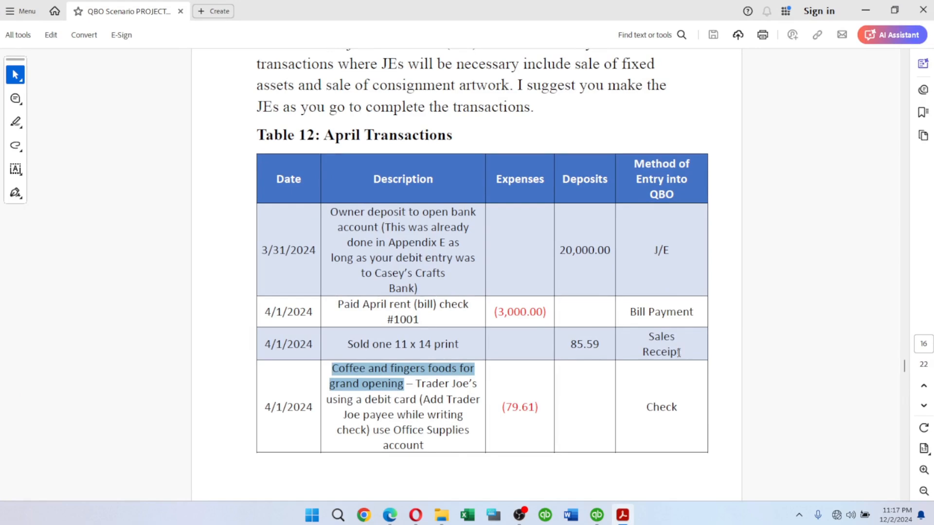
pyautogui.click(832, 341)
pyautogui.scroll(-2, 831, 342)
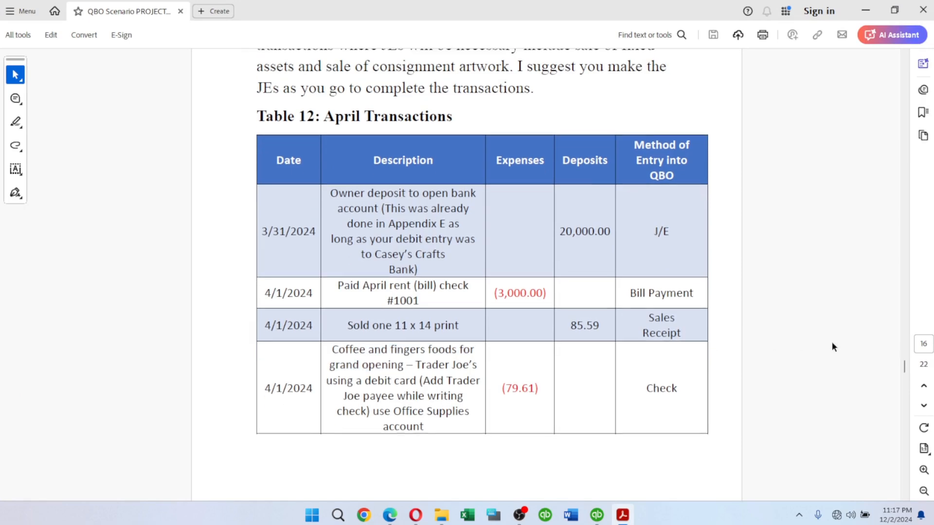
pyautogui.scroll(-10, 831, 343)
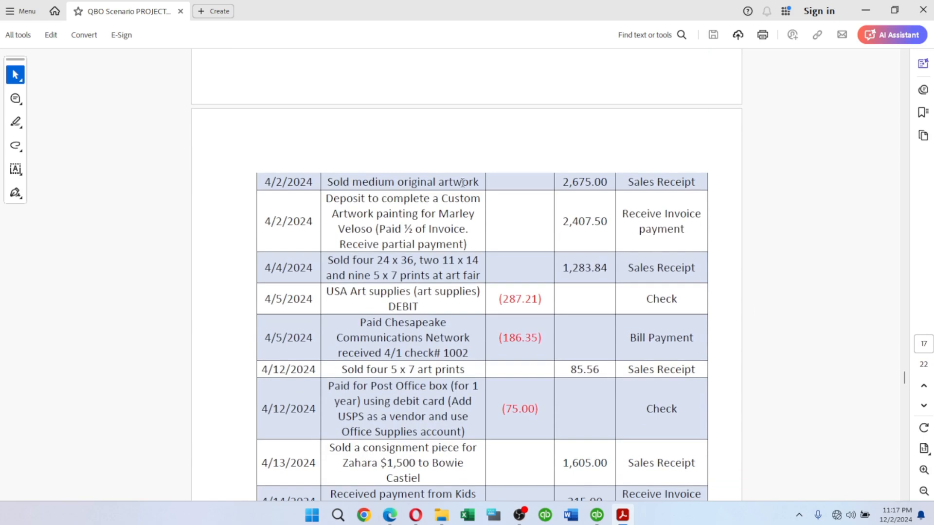
pyautogui.click(629, 178)
pyautogui.click(904, 55)
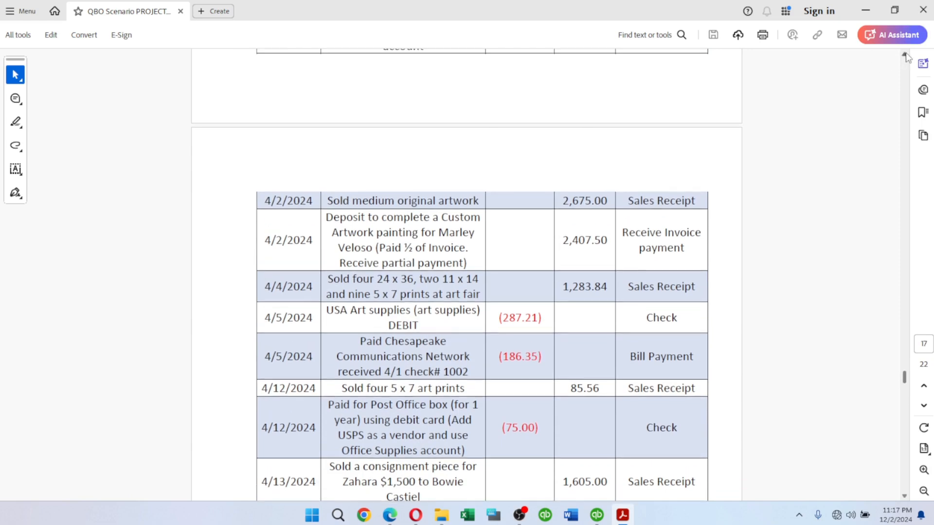
pyautogui.click(905, 55)
pyautogui.click(905, 55)
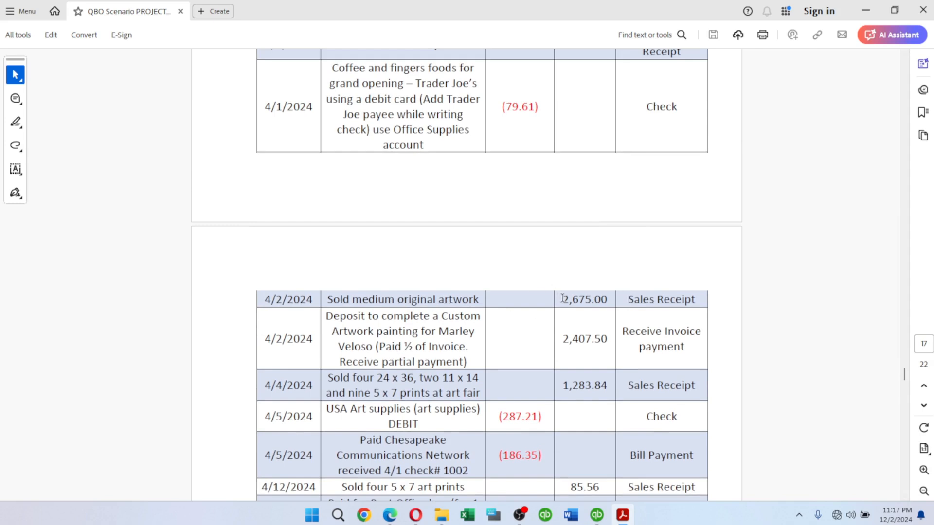
pyautogui.moveTo(562, 298); pyautogui.dragTo(612, 303)
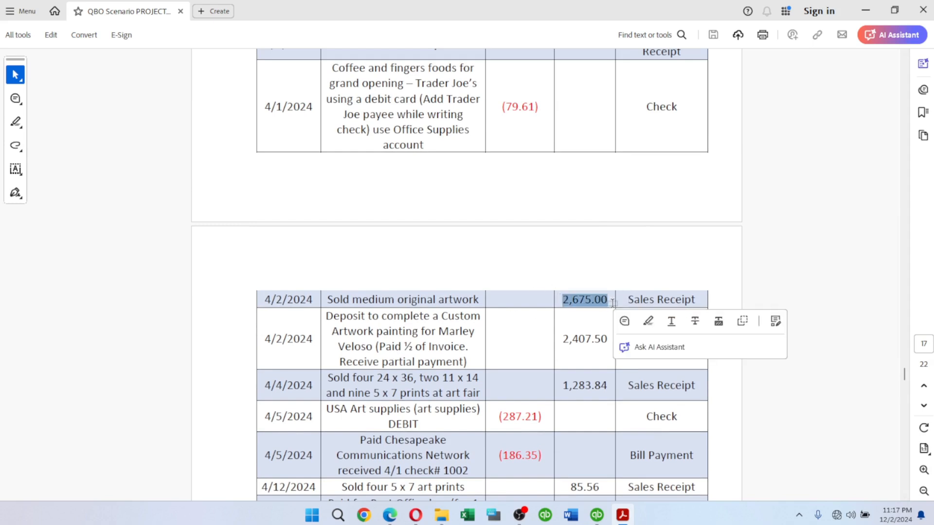
# Step: Start a sales receipt in QuickBooks for Customers/Sundry Sales, check the sale's date in Table 12, and date the receipt 04/02/2024
pyautogui.hotkey('alt', 'Tab')
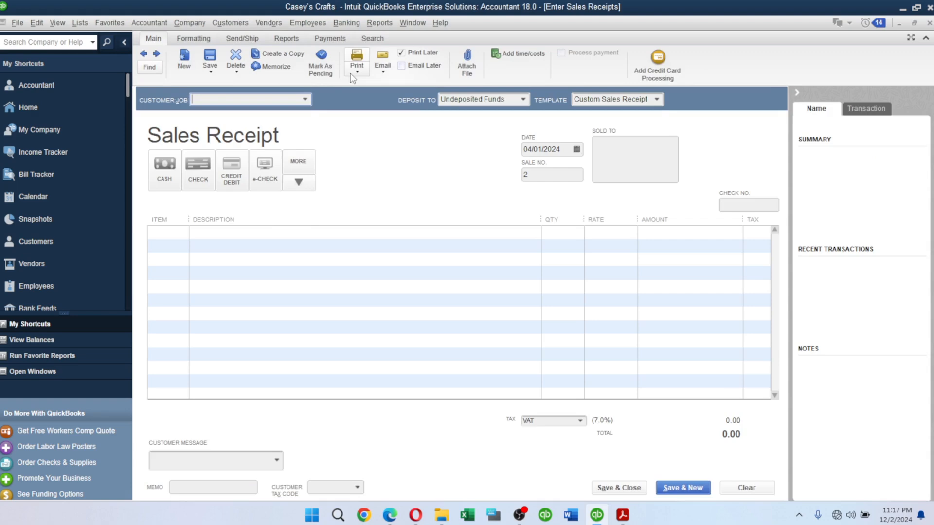
pyautogui.write('Customers/Sundry Sales')
pyautogui.press('Tab')
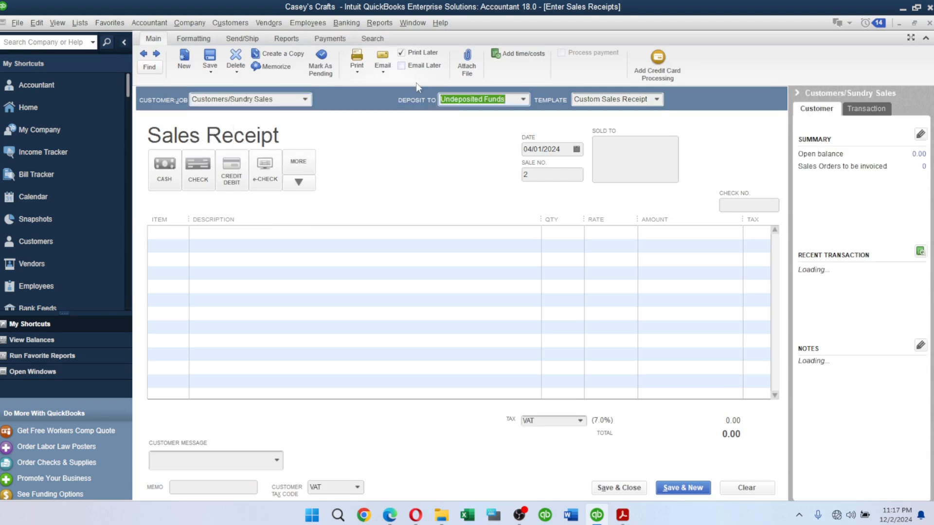
pyautogui.hotkey('alt', 'Tab')
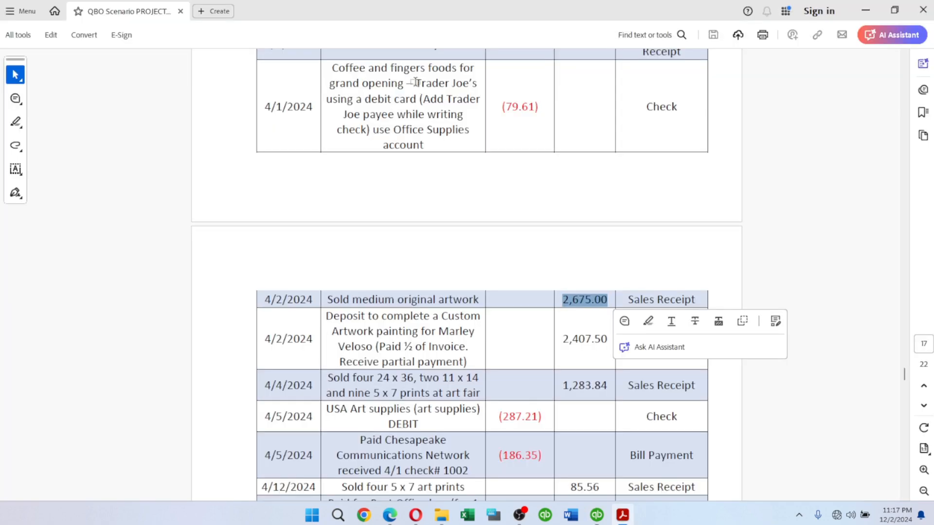
pyautogui.hotkey('alt', 'Tab')
pyautogui.click(576, 150)
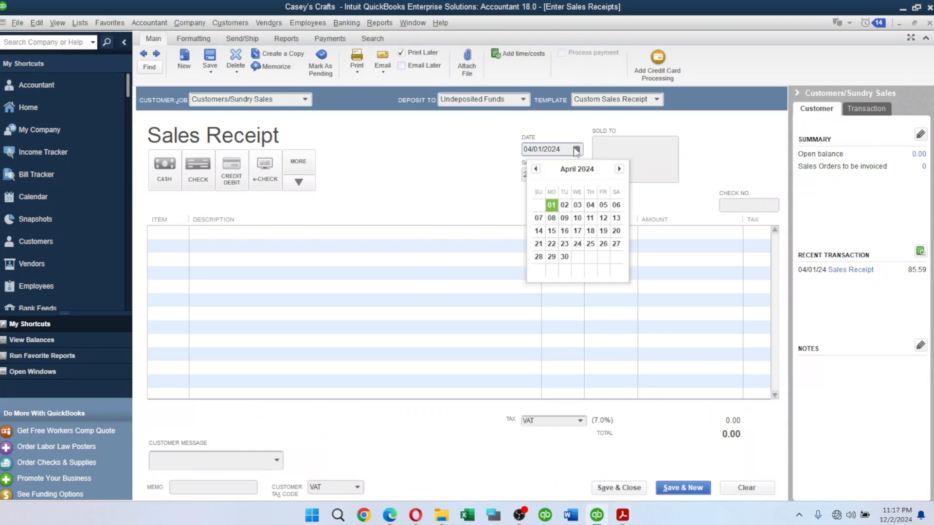
pyautogui.click(564, 205)
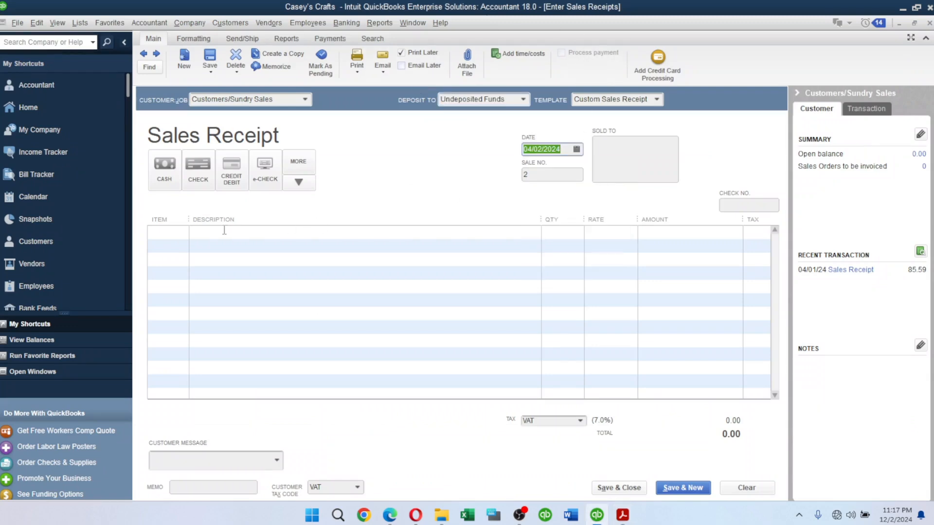
# Step: Add the Medium Originals item to the receipt's first line and compare the receipt total with Table 12
pyautogui.click(165, 234)
pyautogui.write('m')
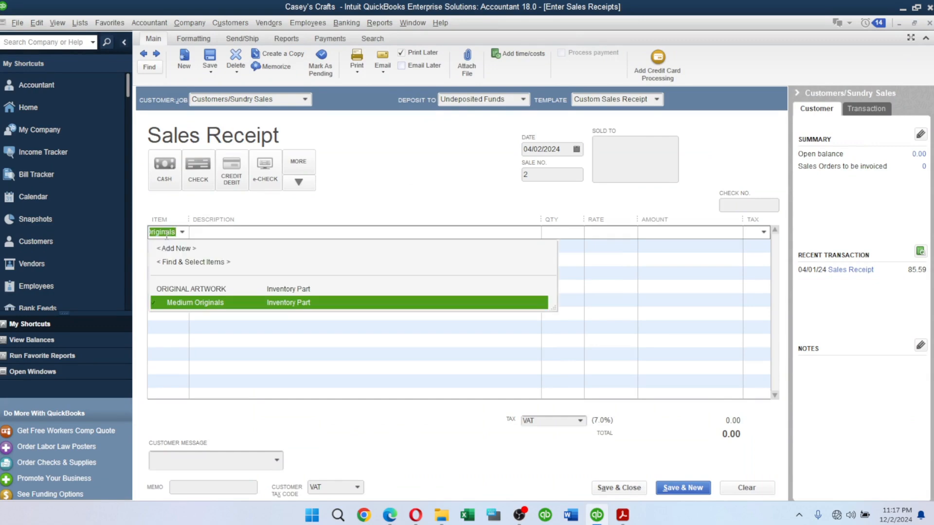
pyautogui.press('Tab')
pyautogui.press('Tab')
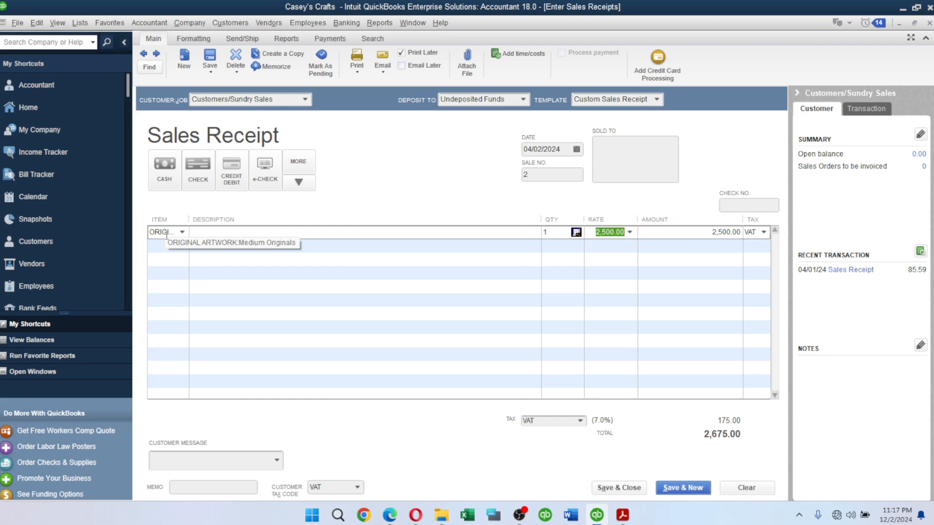
pyautogui.hotkey('alt', 'Tab')
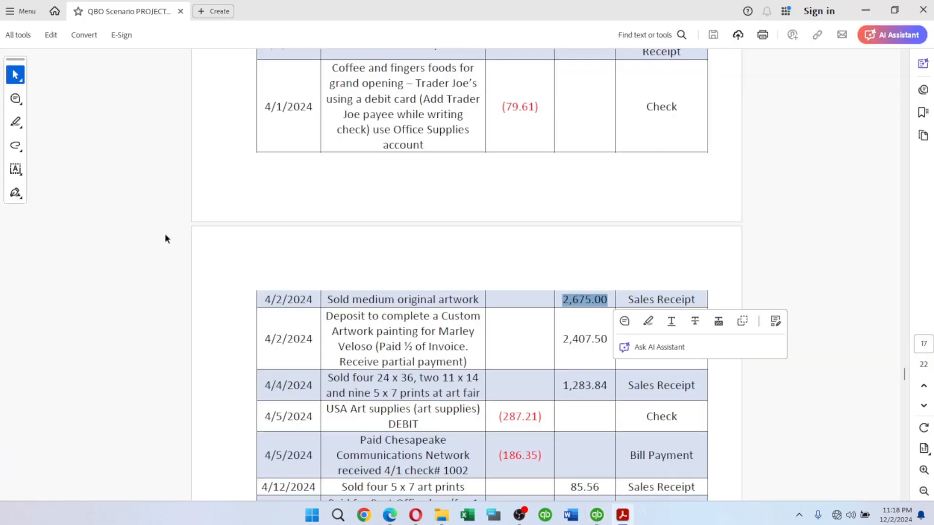
pyautogui.hotkey('alt', 'Tab')
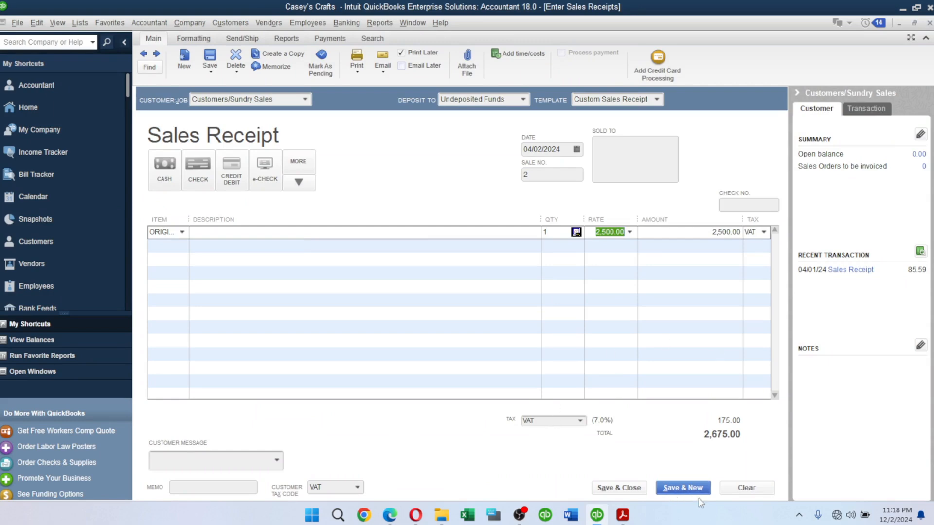
# Step: Save the medium original artwork receipt, accepting its past date, and return to Table 12 for the next transaction
pyautogui.click(683, 488)
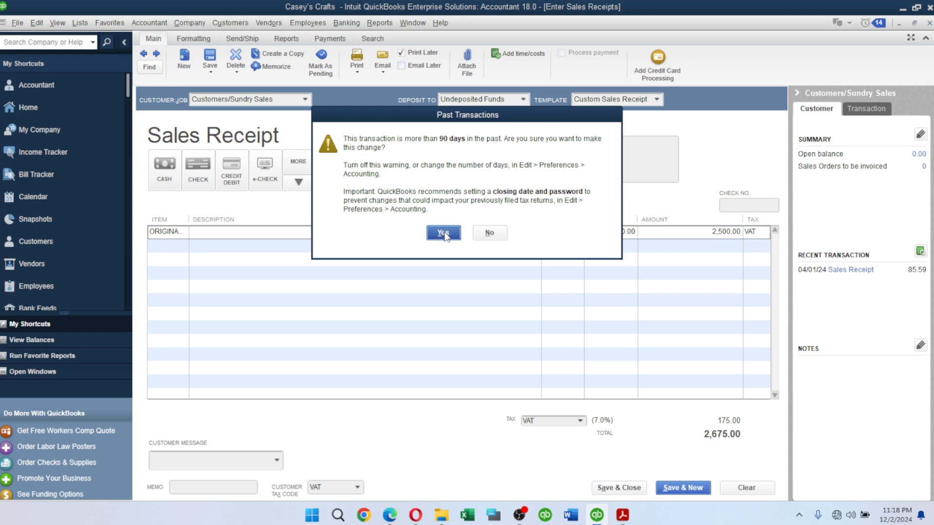
pyautogui.click(443, 233)
pyautogui.hotkey('alt', 'Tab')
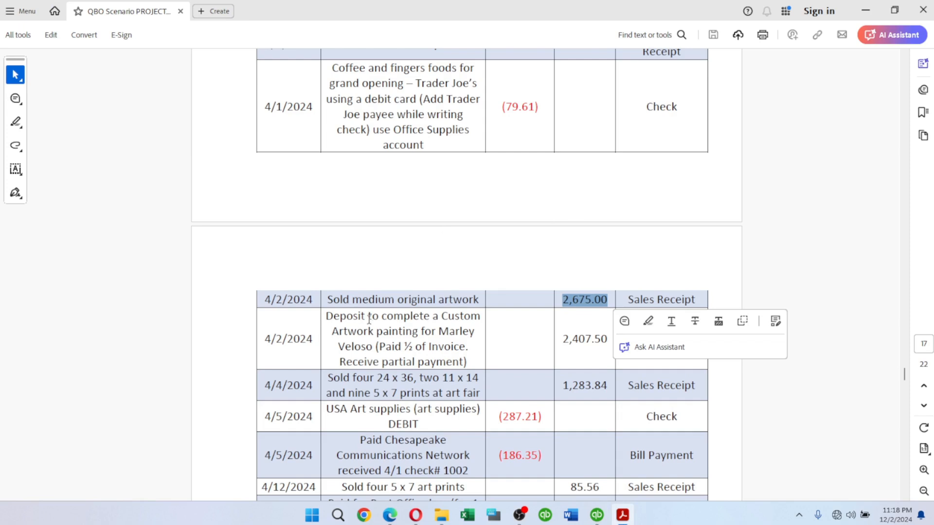
# Step: Select the 4/2/2024 custom artwork deposit amount in Table 12 and start a QuickBooks customer payment from the customer named there
pyautogui.click(389, 331)
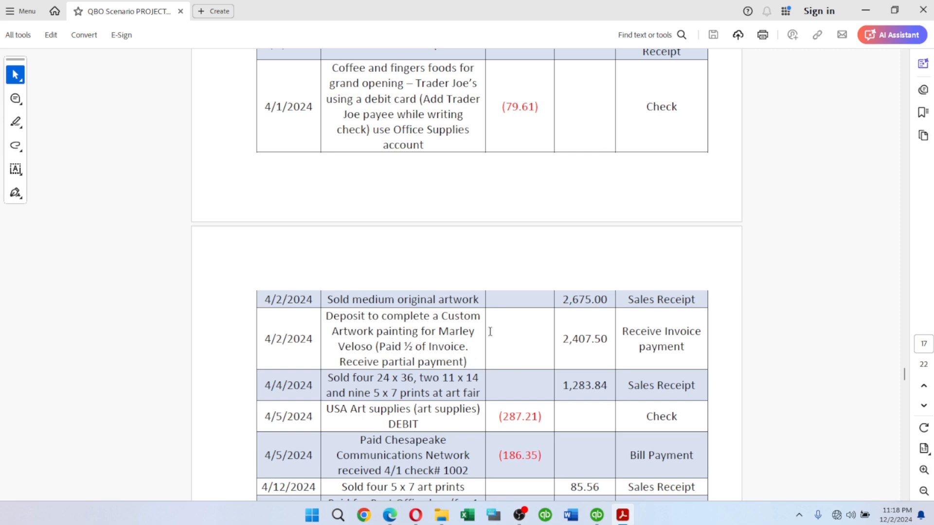
pyautogui.moveTo(564, 338); pyautogui.dragTo(611, 342)
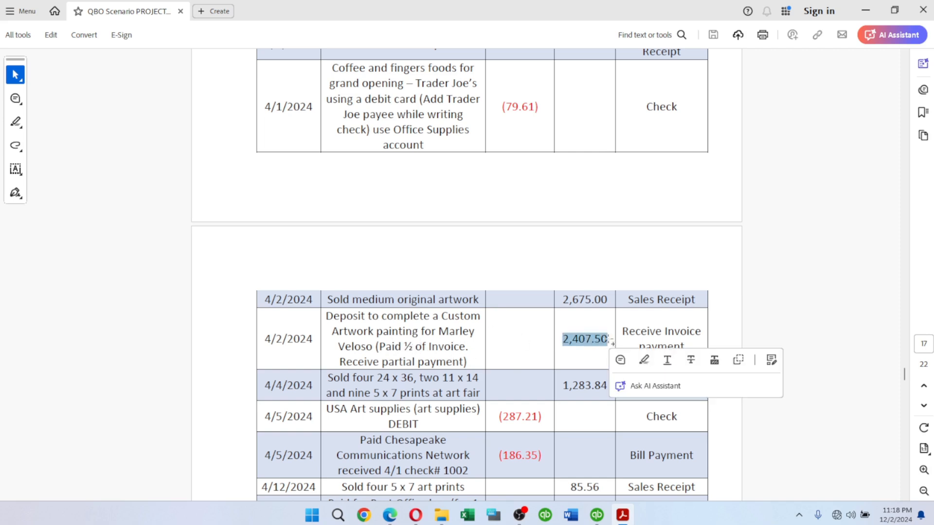
pyautogui.hotkey('alt', 'Tab')
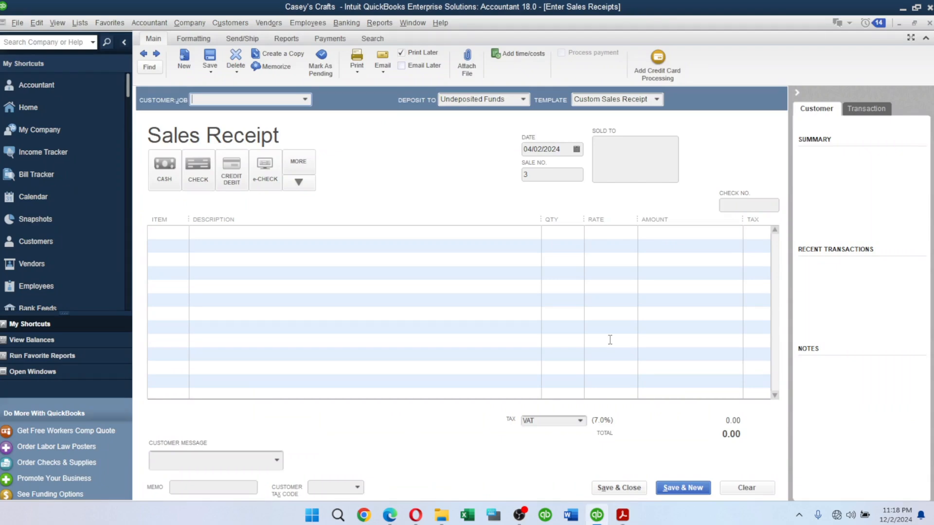
pyautogui.click(44, 105)
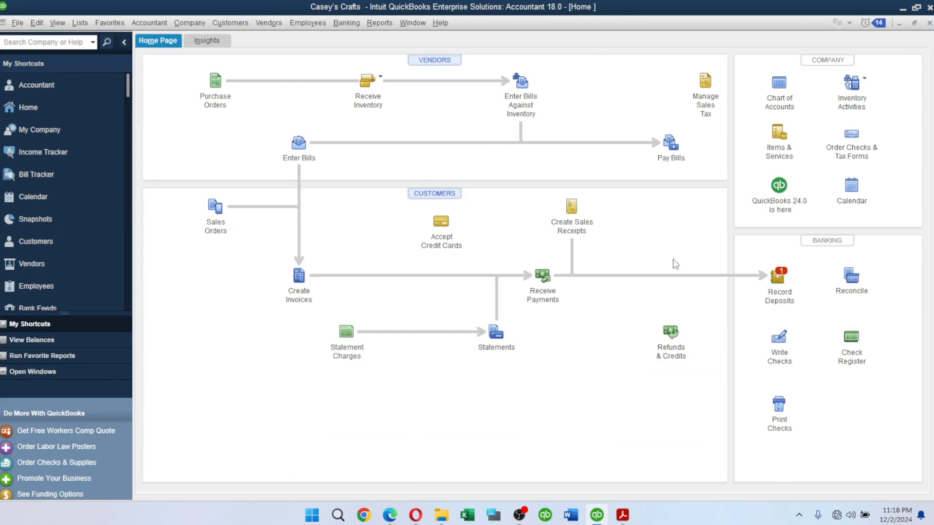
pyautogui.click(543, 276)
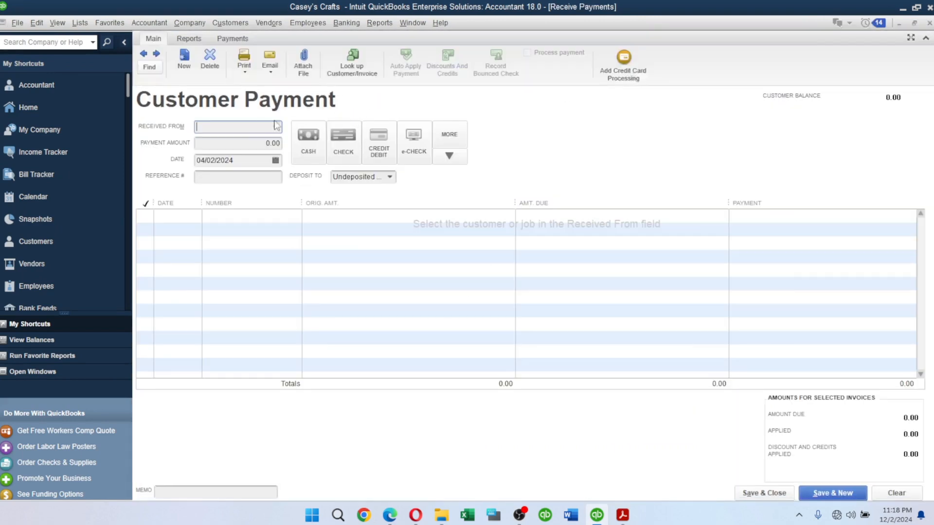
pyautogui.write('ME')
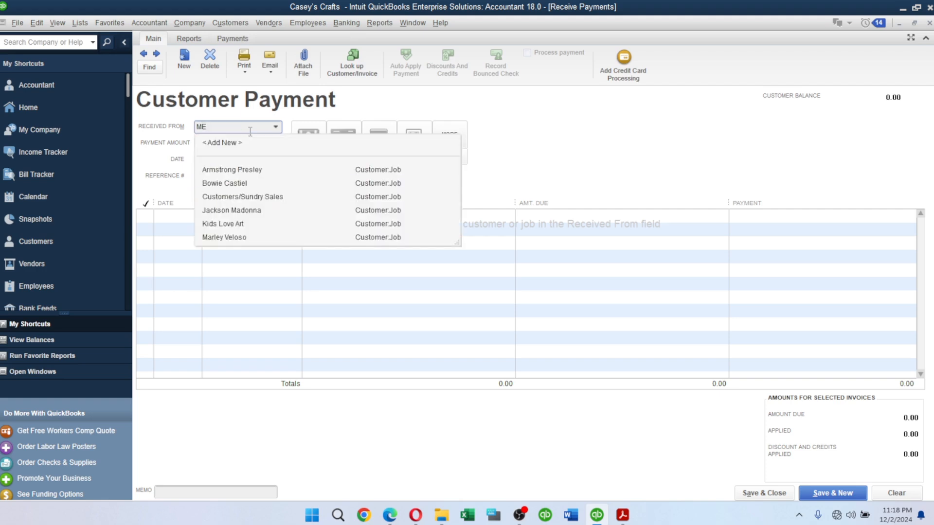
pyautogui.click(219, 237)
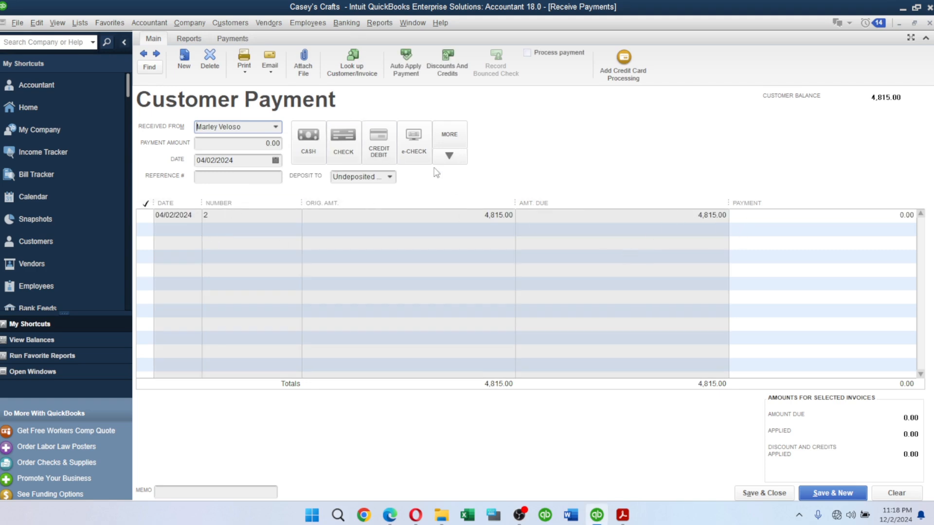
# Step: Apply a payment of 2,407.50 to the customer's 04/02/2024 invoice and keep automatic payment calculation on
pyautogui.click(791, 216)
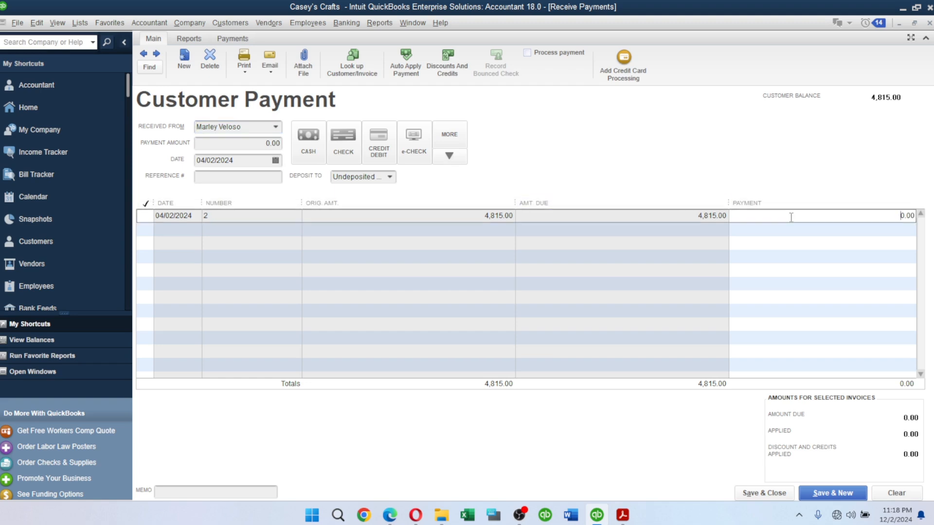
pyautogui.doubleClick(832, 220)
pyautogui.write('2407.50')
pyautogui.click(604, 226)
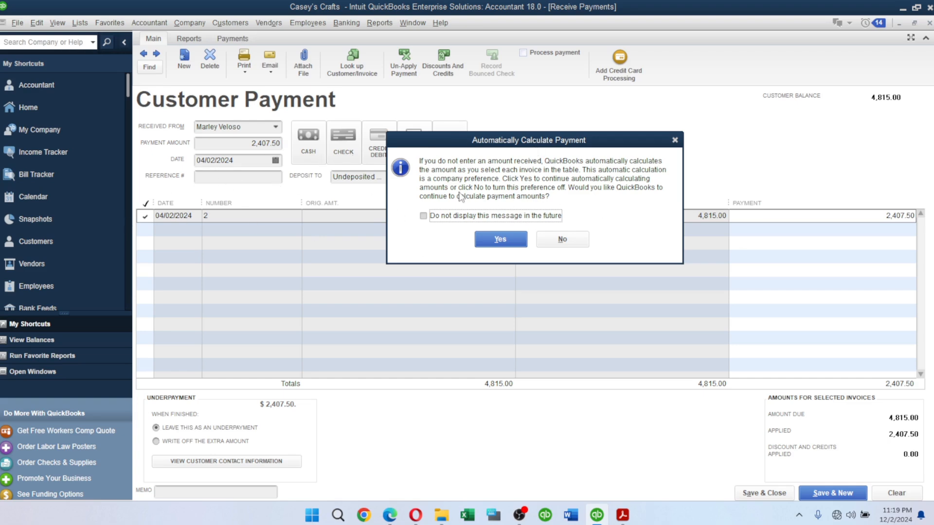
pyautogui.click(501, 240)
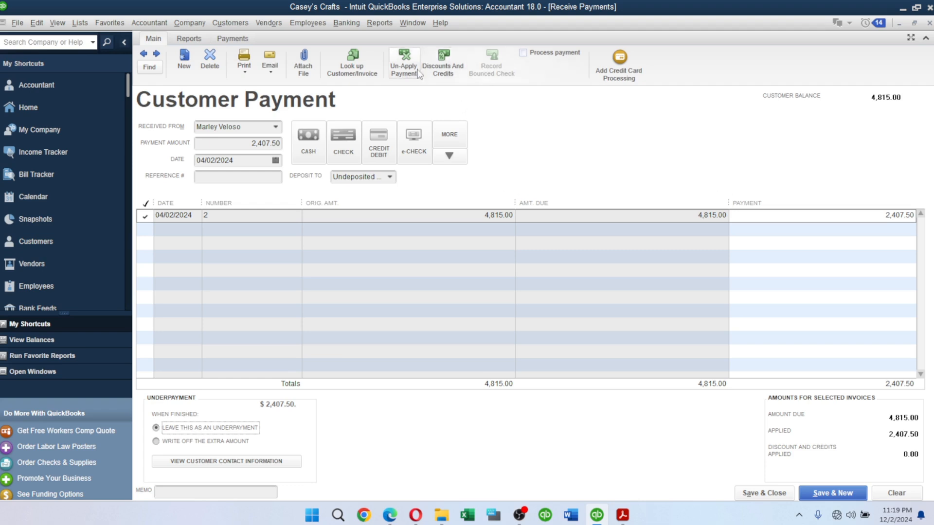
pyautogui.click(538, 53)
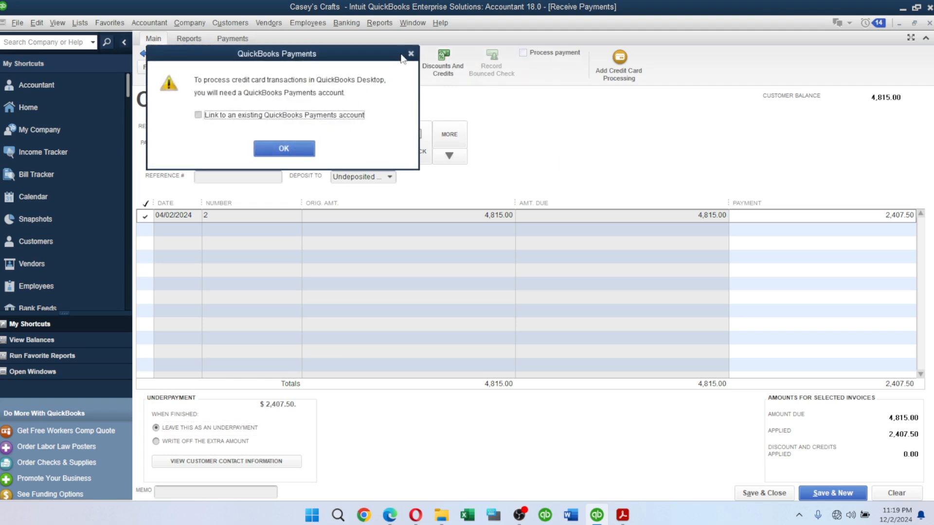
pyautogui.click(411, 54)
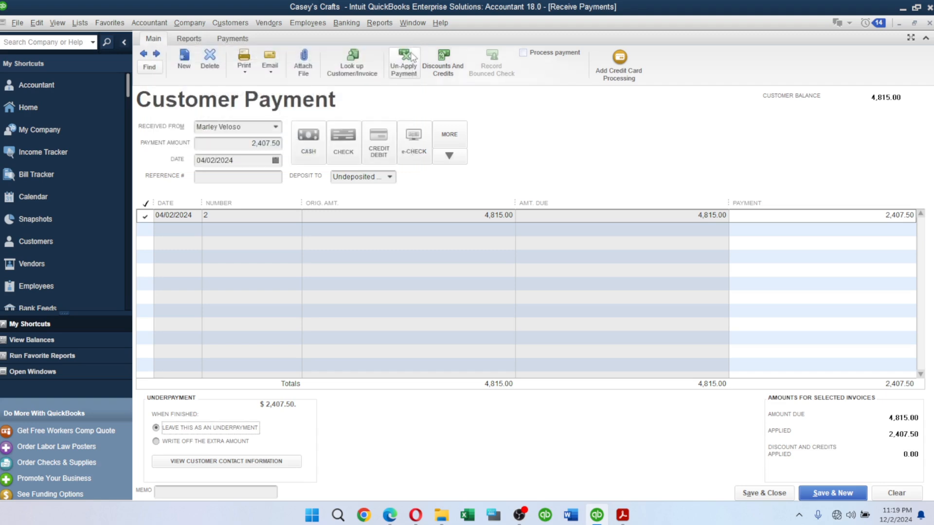
pyautogui.click(448, 61)
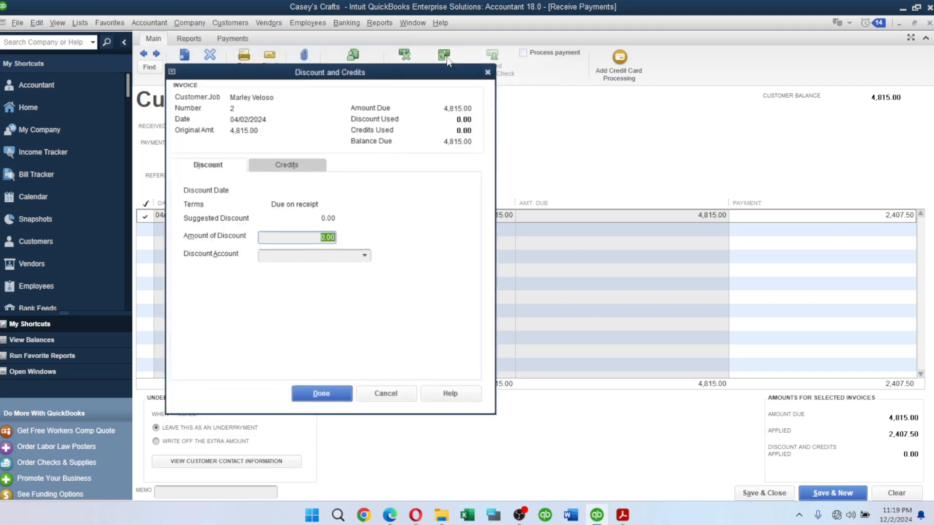
pyautogui.click(490, 71)
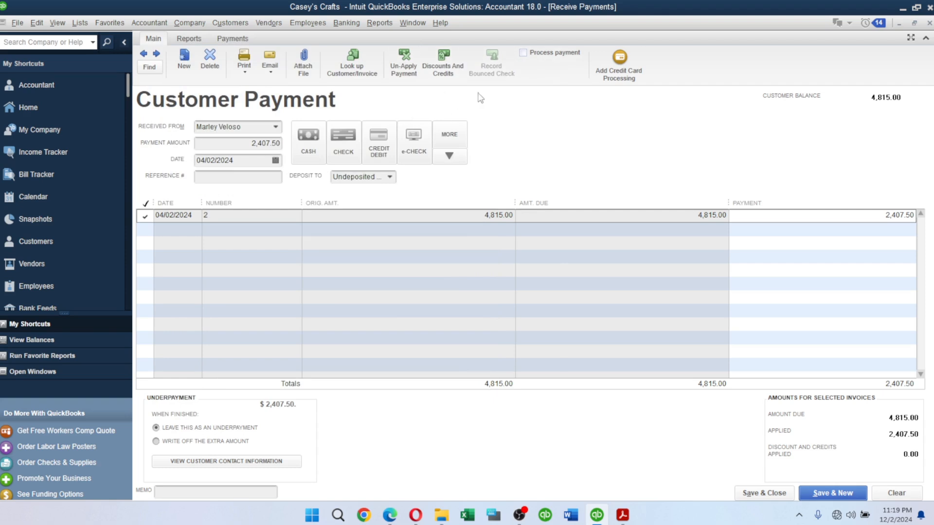
pyautogui.click(454, 158)
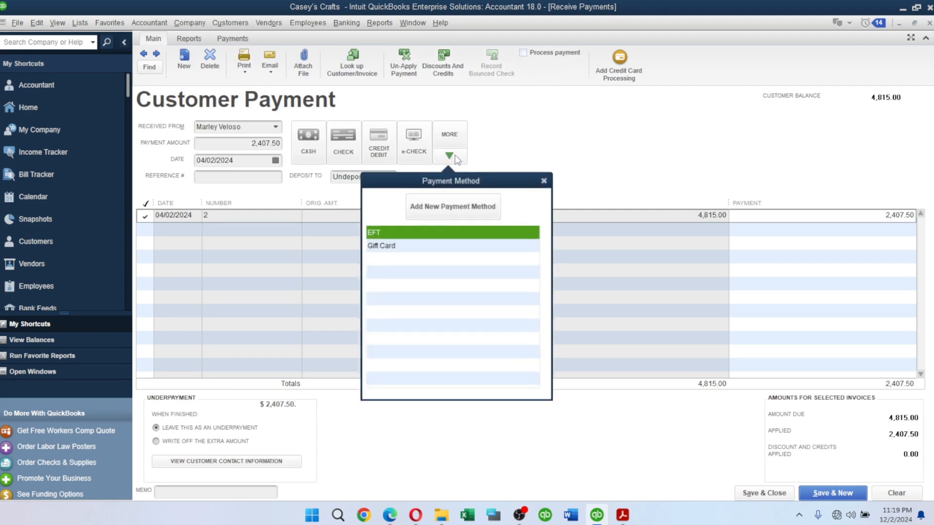
pyautogui.click(544, 181)
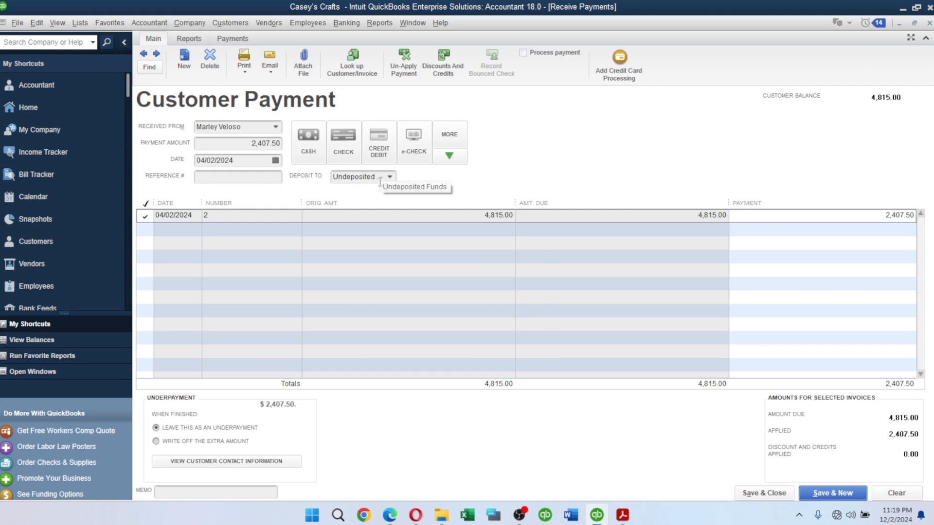
# Step: Deposit the payment to Casey's Crafts Bank, check it against Table 12, and save it, accepting its past date
pyautogui.click(390, 177)
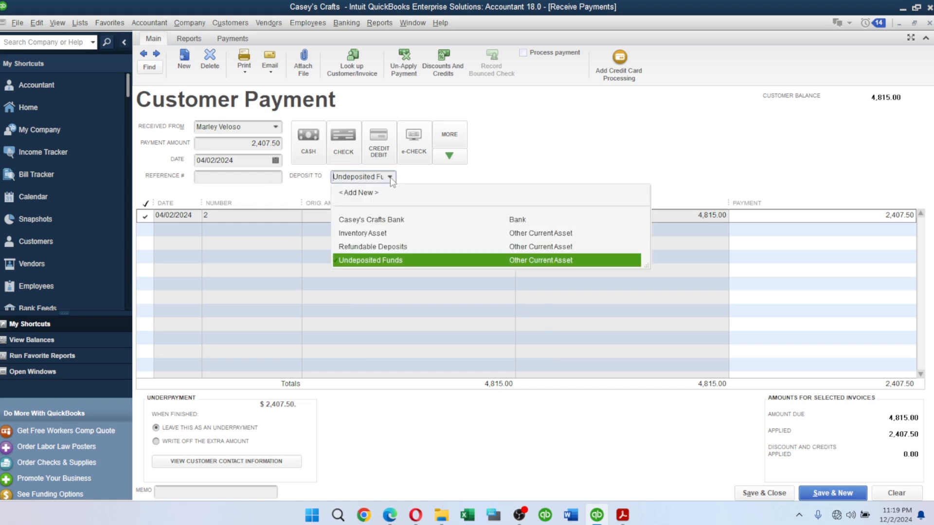
pyautogui.click(387, 220)
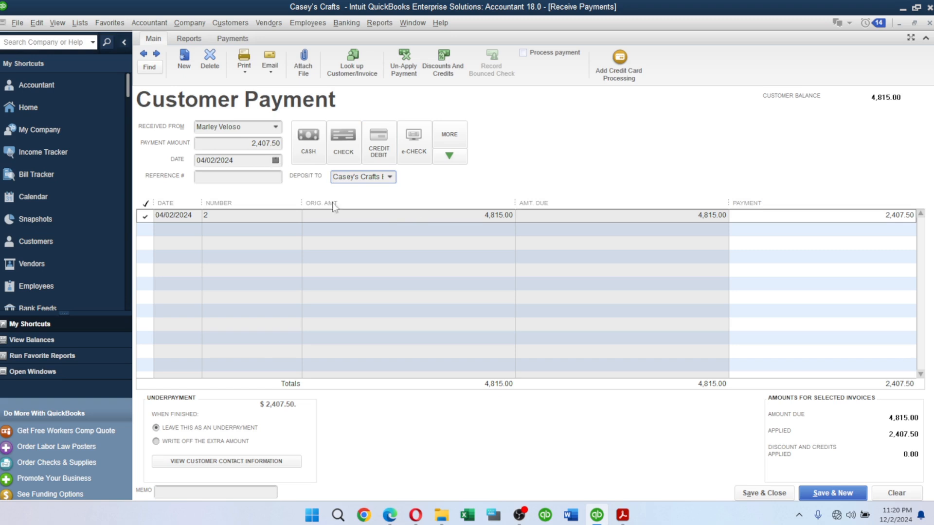
pyautogui.click(622, 514)
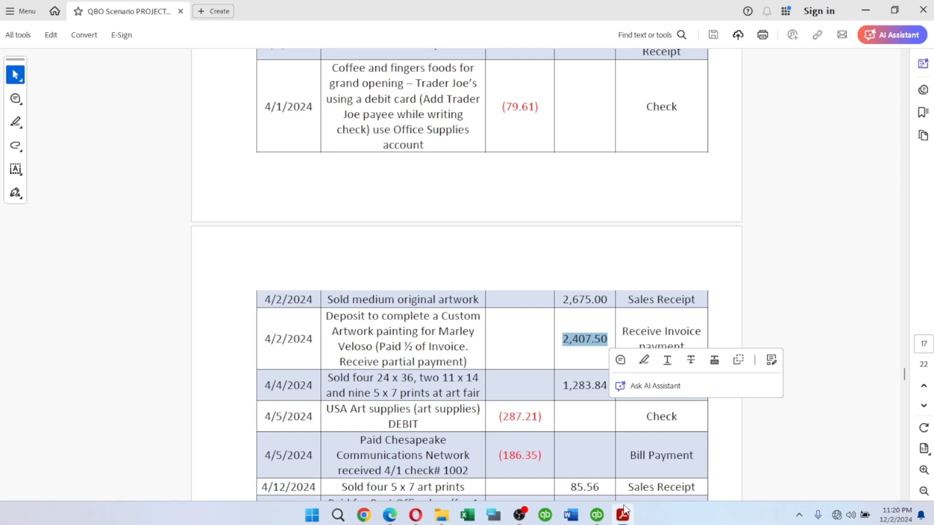
pyautogui.click(623, 513)
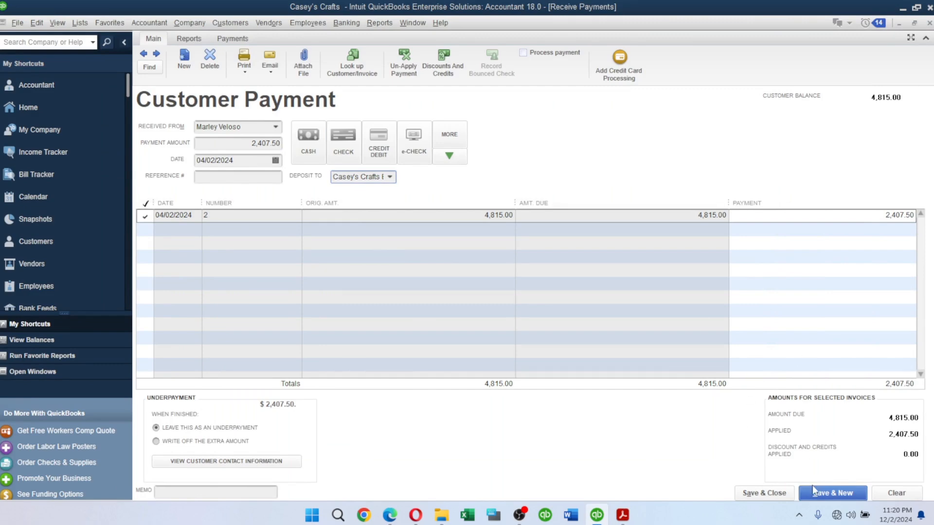
pyautogui.click(781, 494)
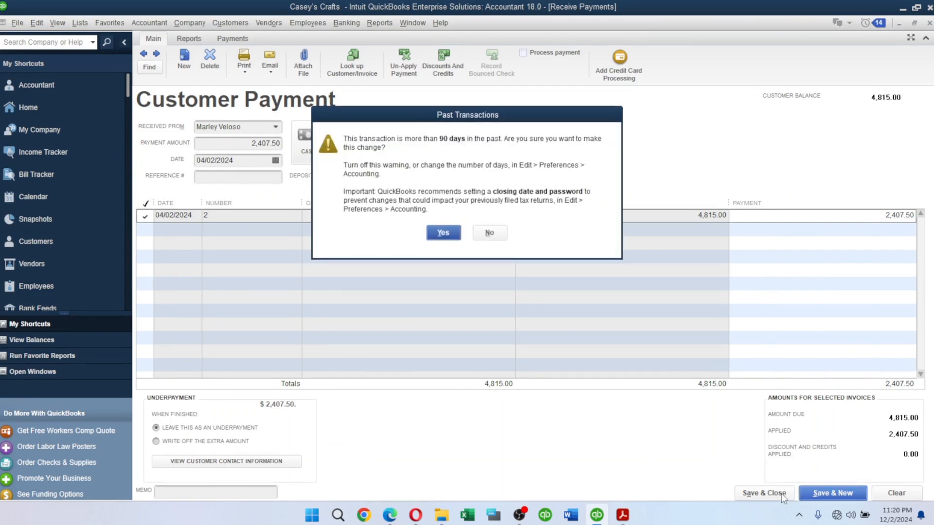
pyautogui.click(443, 232)
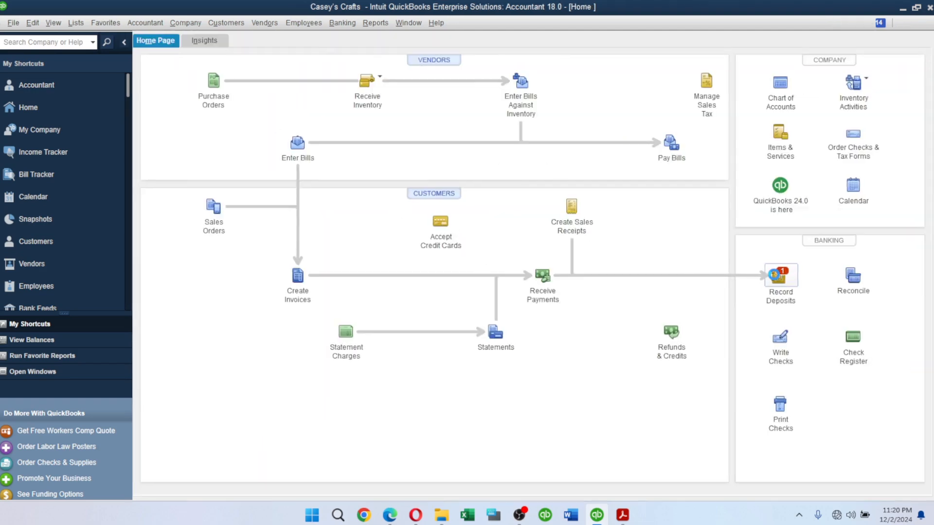
# Step: Start a bank deposit and include the 04/02/2024 Customers/Sundry Sales receipt for 2,675.00
pyautogui.click(778, 276)
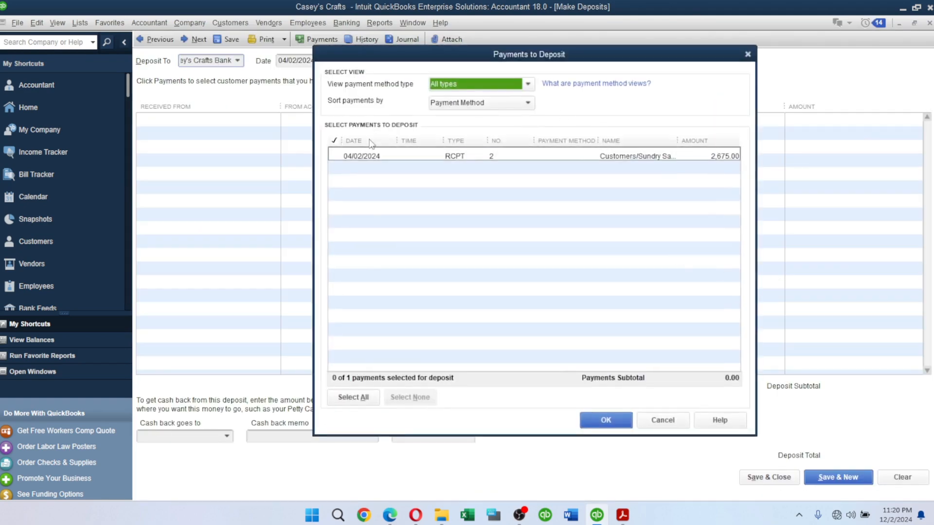
pyautogui.click(336, 167)
pyautogui.click(335, 155)
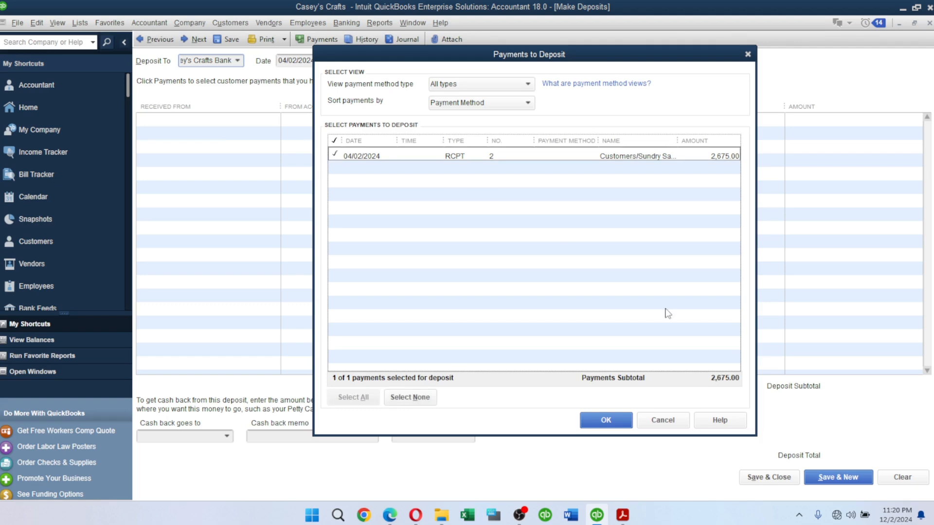
pyautogui.click(605, 420)
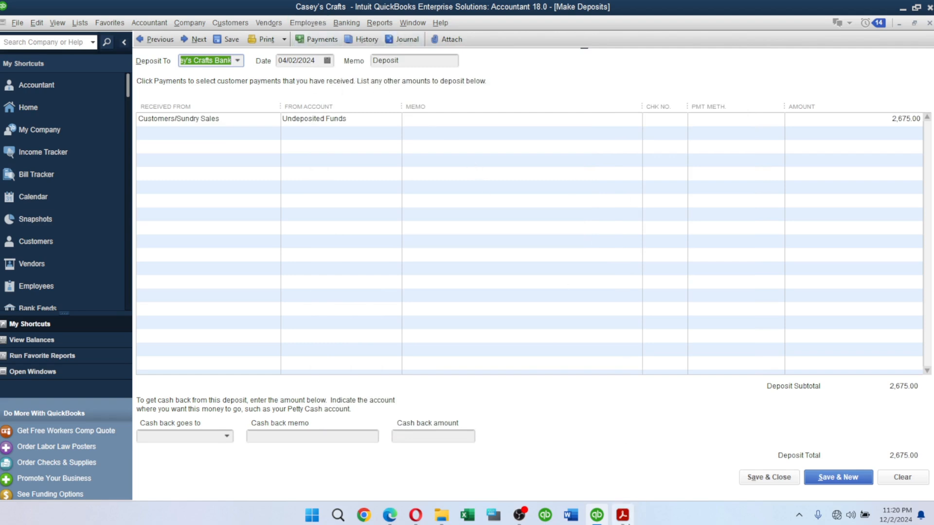
# Step: Compare the deposit with Table 12 and save it to Casey's Crafts Bank, accepting its past date
pyautogui.click(622, 514)
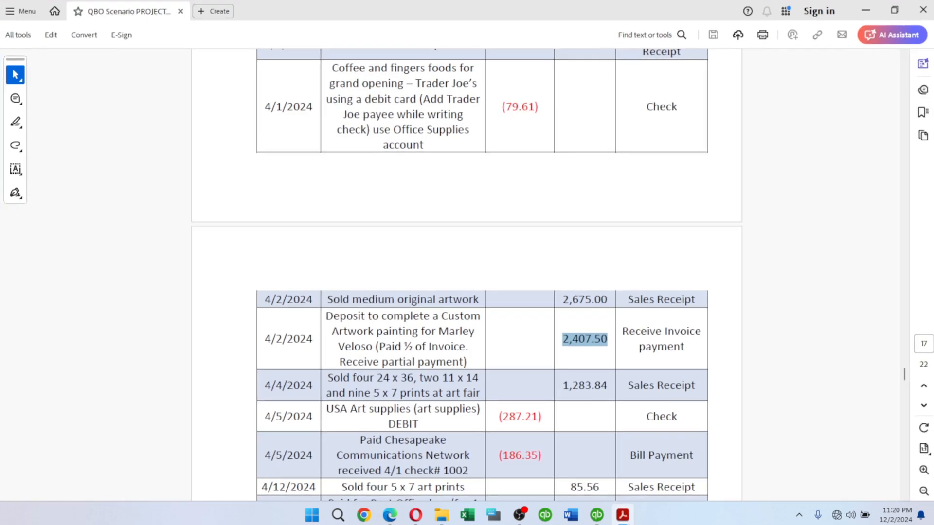
pyautogui.click(627, 522)
pyautogui.click(627, 522)
pyautogui.click(627, 522)
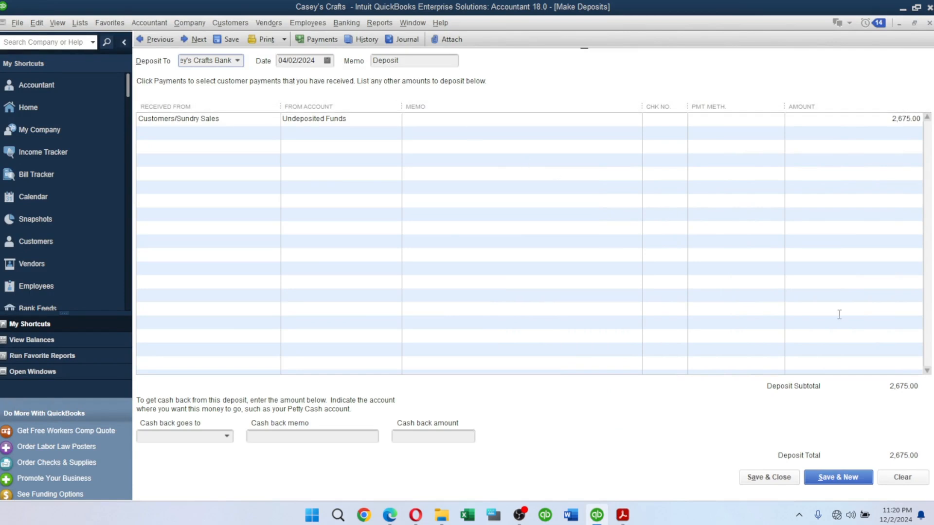
pyautogui.click(772, 479)
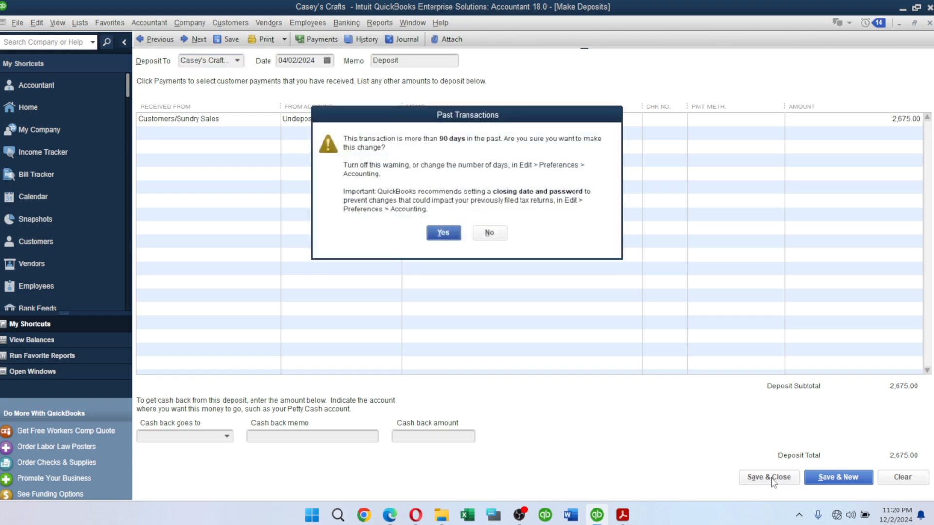
pyautogui.click(437, 231)
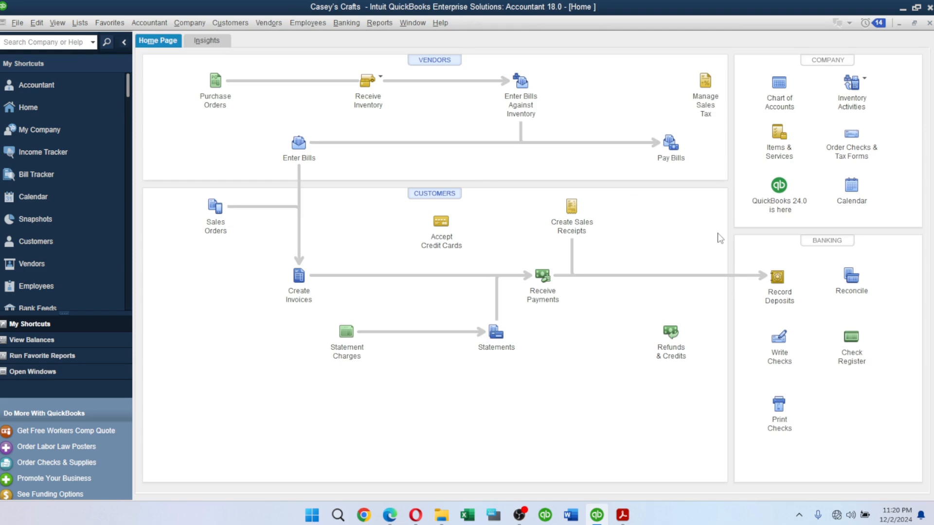
# Step: Return to Table 12 in the PDF and read the 4/4/2024 art fair print sale
pyautogui.click(622, 514)
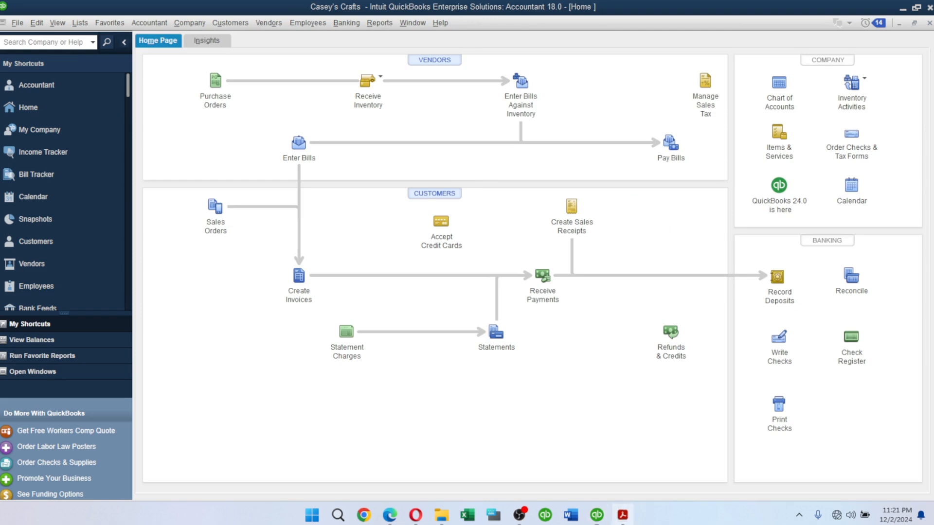
pyautogui.click(849, 399)
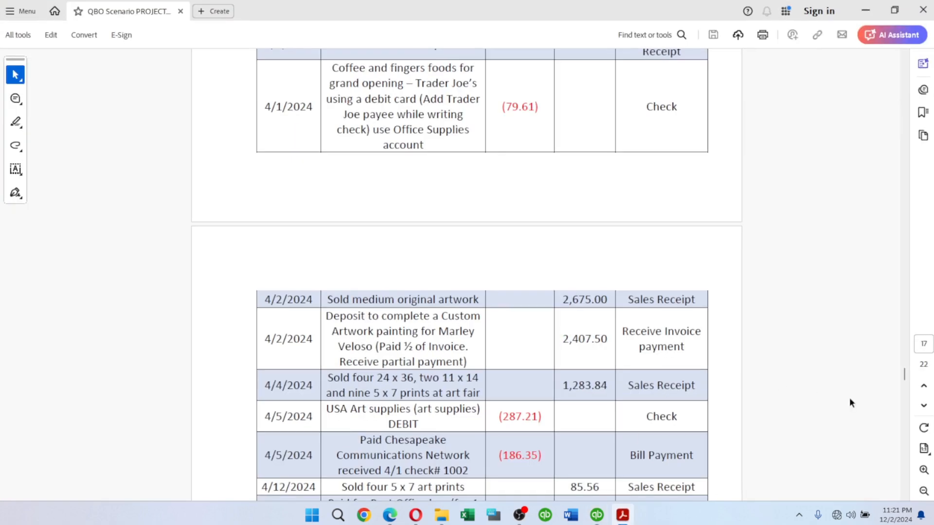
pyautogui.scroll(-2, 849, 399)
pyautogui.scroll(-2, 849, 403)
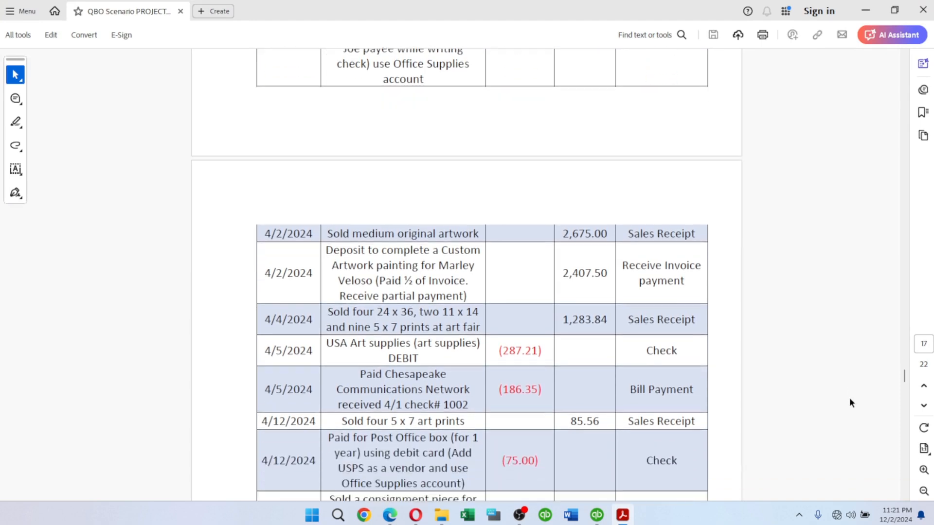
pyautogui.scroll(4, 849, 403)
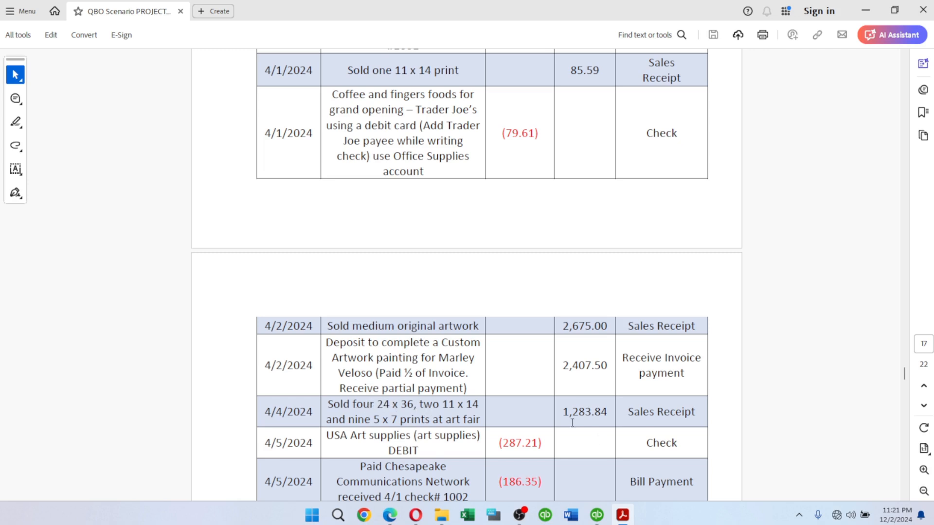
# Step: Switch to QuickBooks and start a new sales receipt for Customers/Sundry Sales
pyautogui.click(600, 516)
pyautogui.click(600, 516)
pyautogui.click(625, 516)
pyautogui.click(623, 516)
pyautogui.hotkey('alt', 'Tab')
pyautogui.hotkey('alt', 'Tab')
pyautogui.click(597, 516)
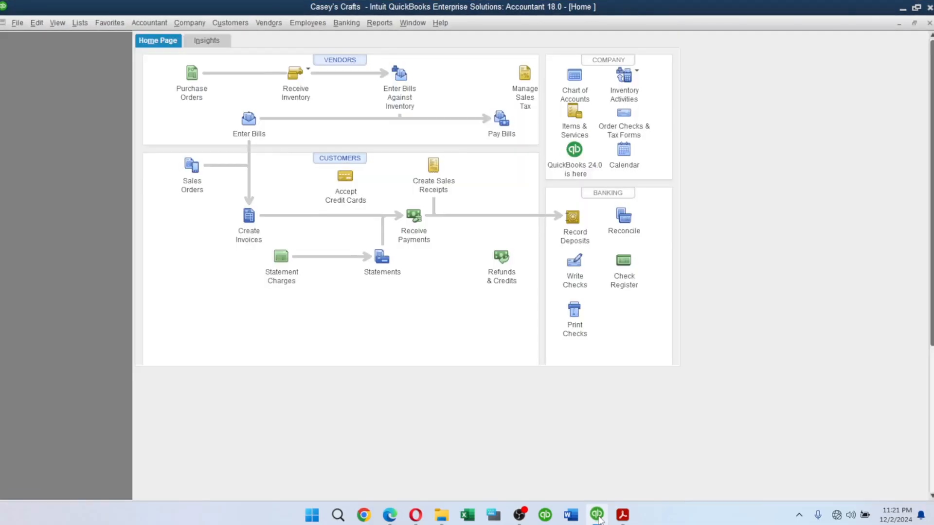
pyautogui.click(573, 206)
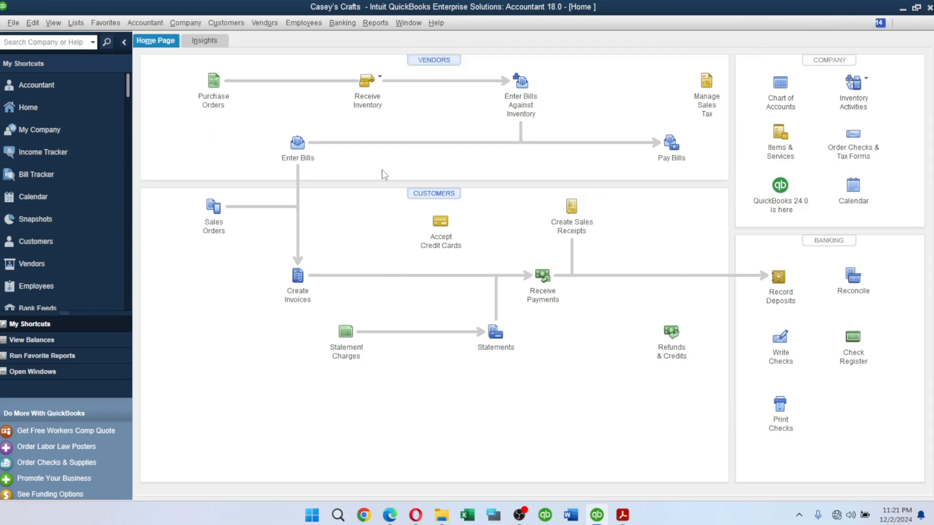
pyautogui.write('Customers/Sundry Sales')
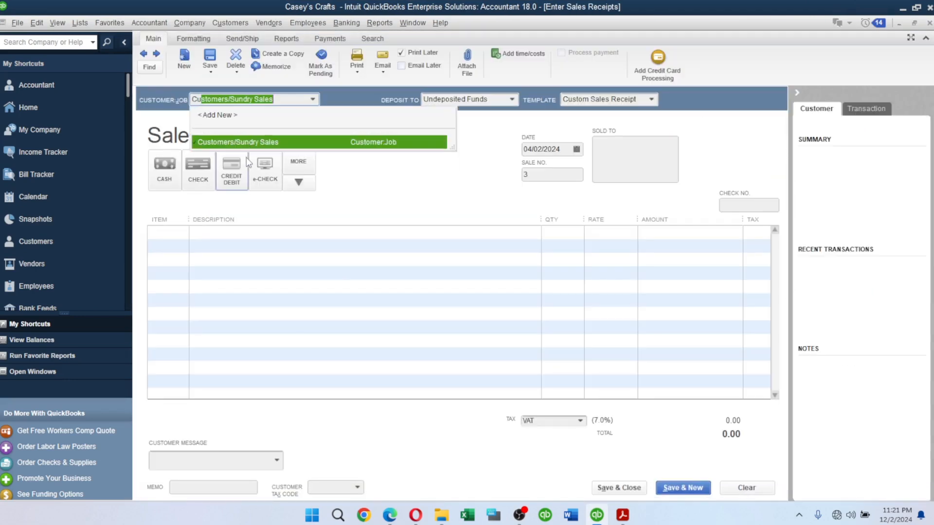
pyautogui.press('Tab')
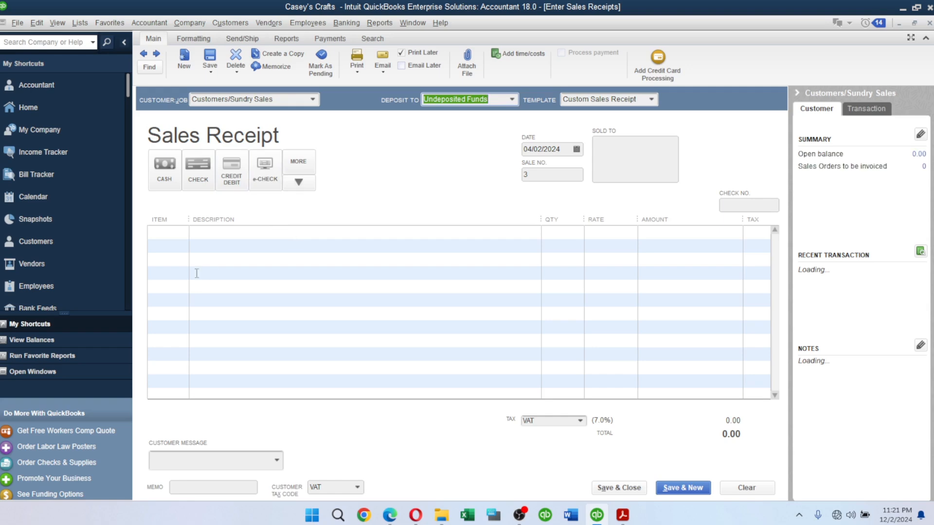
# Step: Add a line to the sales receipt for the 24 x 36 Print item with a quantity of 4
pyautogui.click(165, 233)
pyautogui.write('2')
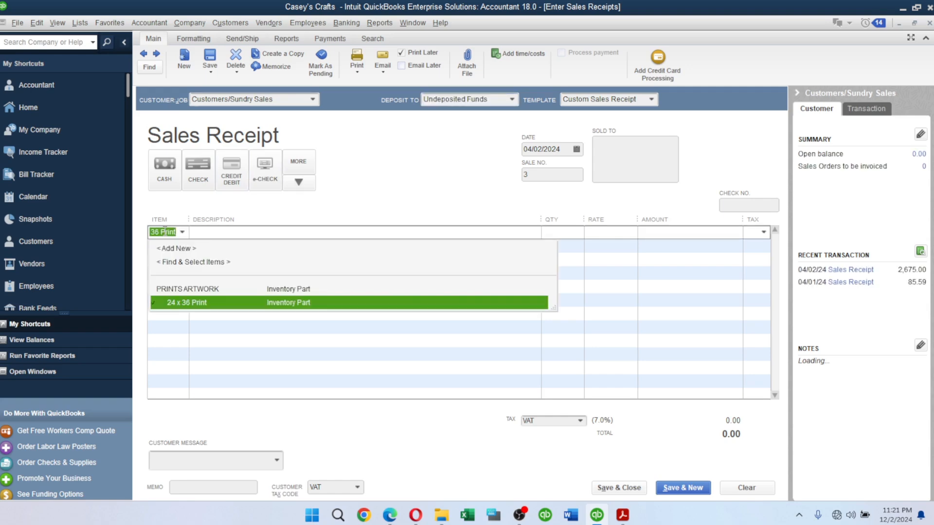
pyautogui.press('Tab')
pyautogui.press('Tab')
pyautogui.write('4')
pyautogui.press('Tab')
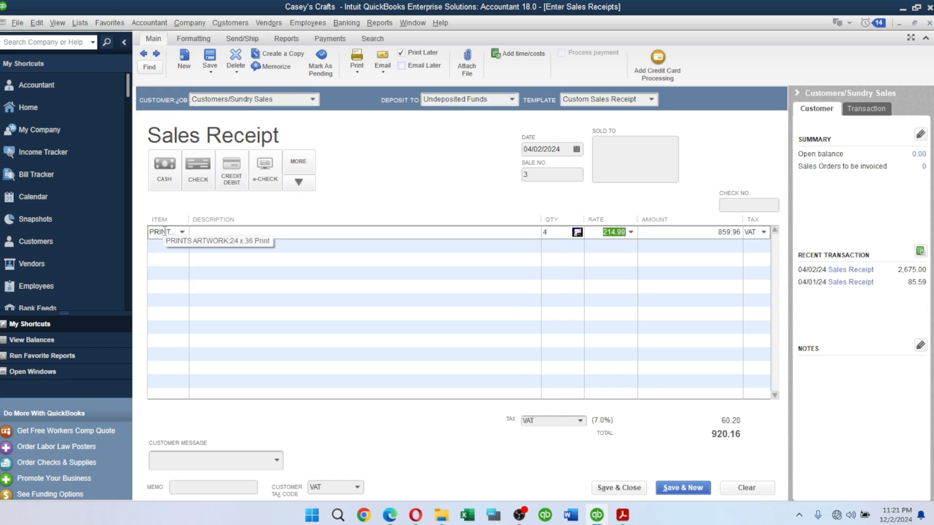
pyautogui.press('Tab')
pyautogui.press('Tab')
pyautogui.press('Tab')
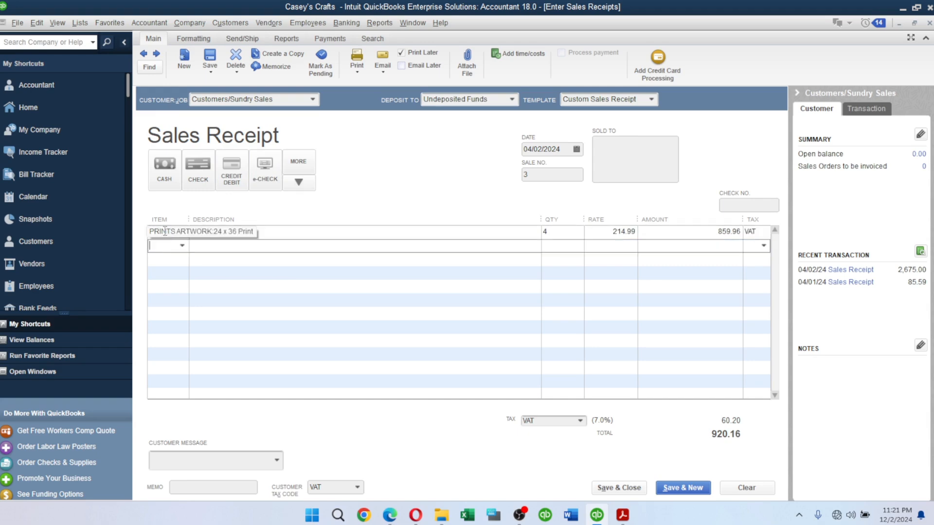
# Step: Consult Table 12 in the PDF and add the 11 x 14 print to the receipt with a quantity of 2
pyautogui.hotkey('alt', 'Tab')
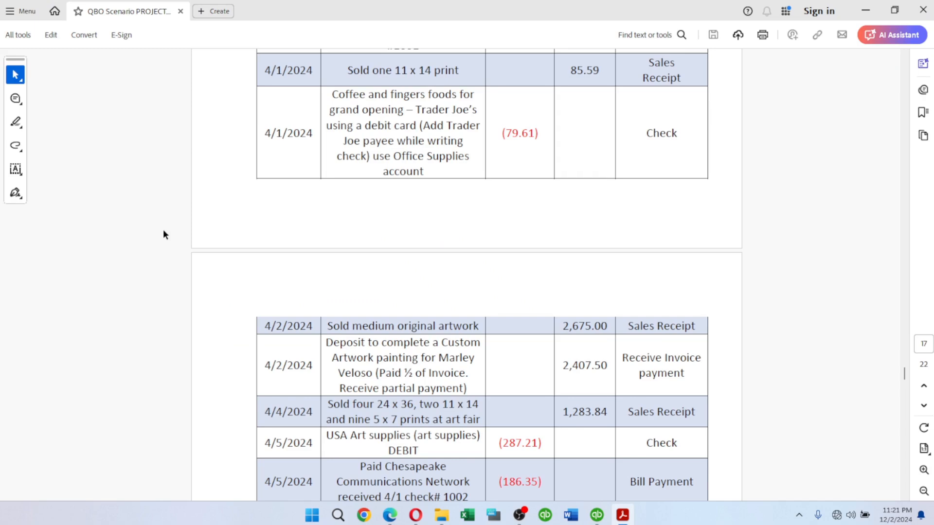
pyautogui.hotkey('alt', 'Tab')
pyautogui.write('11')
pyautogui.press('Tab')
pyautogui.press('Tab')
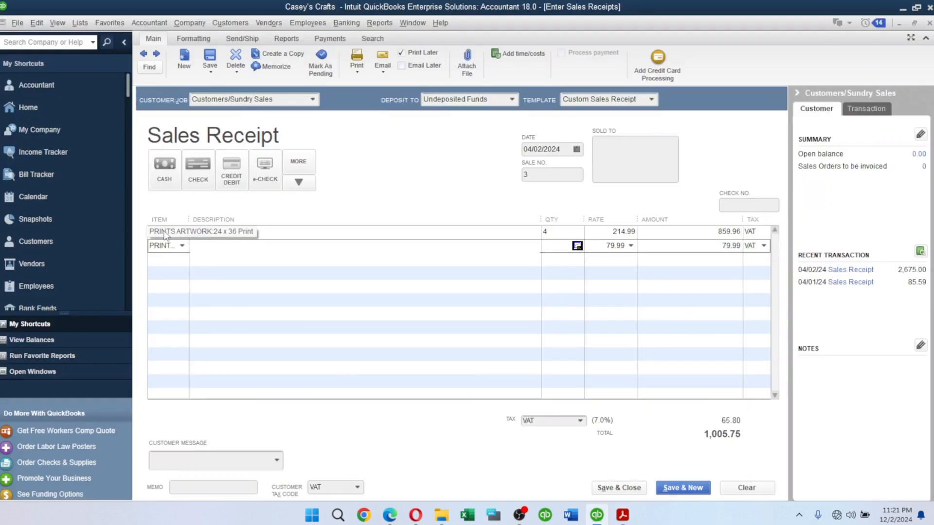
pyautogui.press('Tab')
pyautogui.press('Tab')
pyautogui.press('Tab')
pyautogui.press('Tab')
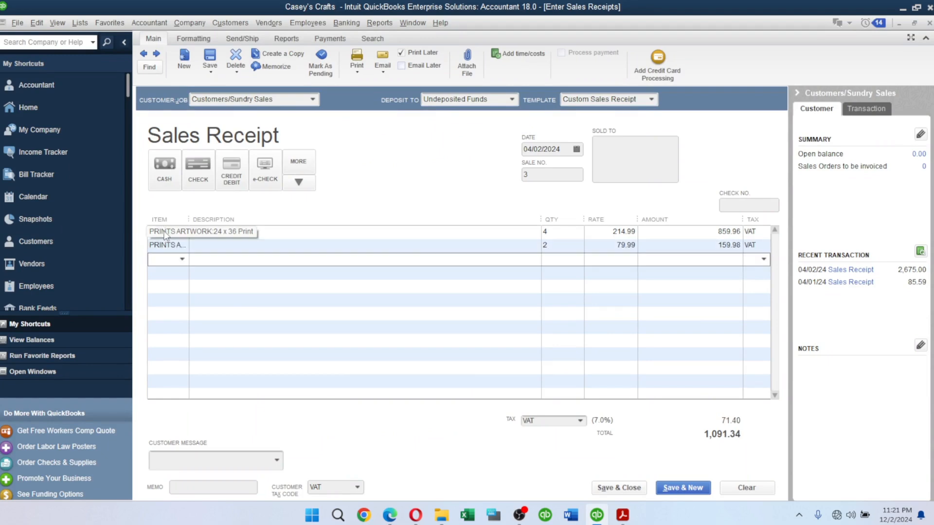
# Step: Reread the art fair sale in Table 12 and add the 5 x 7 print to the receipt with a quantity of 9
pyautogui.hotkey('alt', 'Tab')
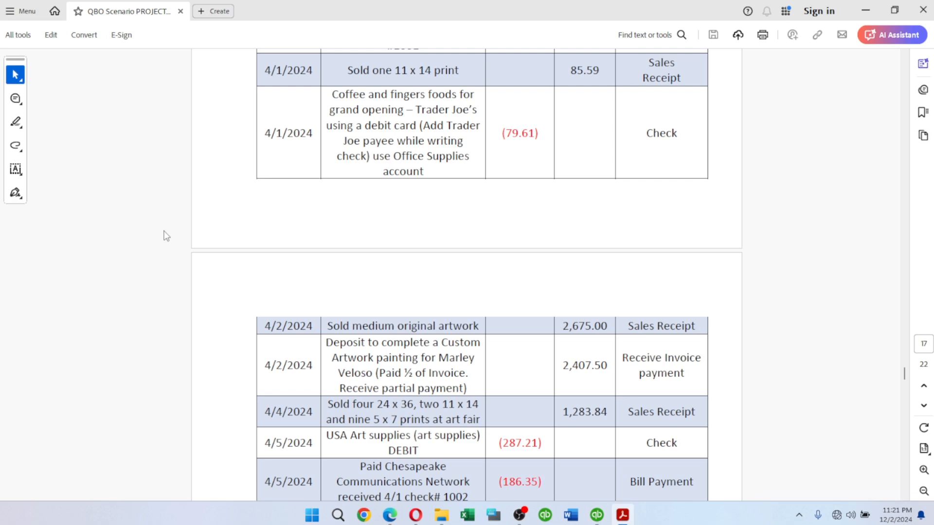
pyautogui.moveTo(324, 405); pyautogui.dragTo(466, 421)
pyautogui.hotkey('alt', 'Tab')
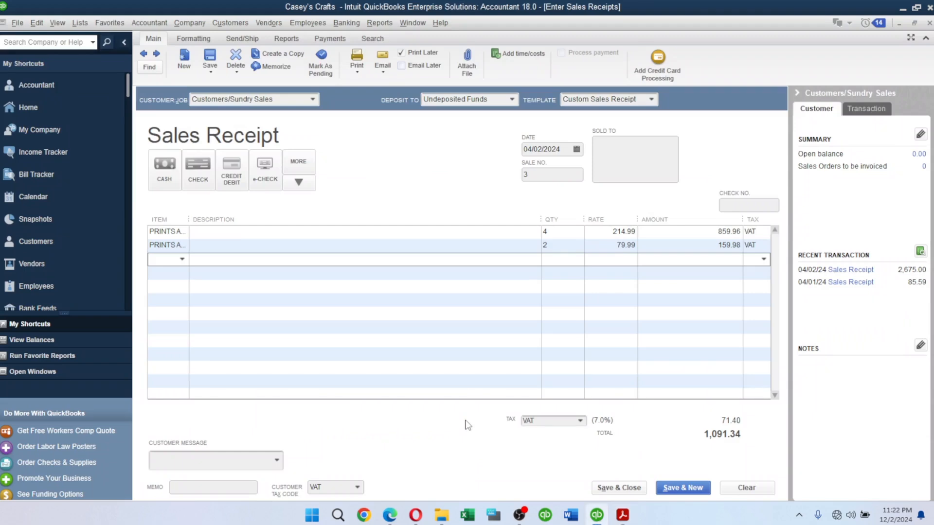
pyautogui.write('5')
pyautogui.press('Tab')
pyautogui.press('Tab')
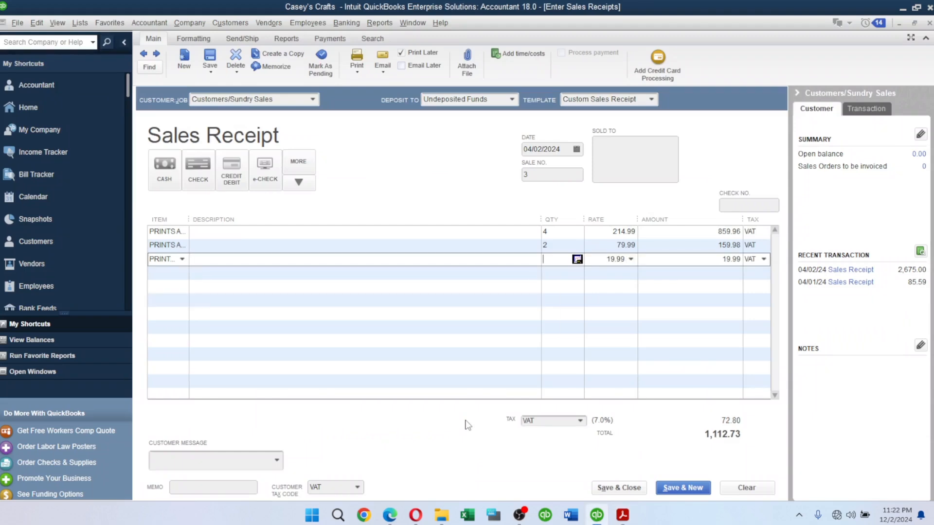
pyautogui.write('9')
pyautogui.press('Tab')
pyautogui.press('Tab')
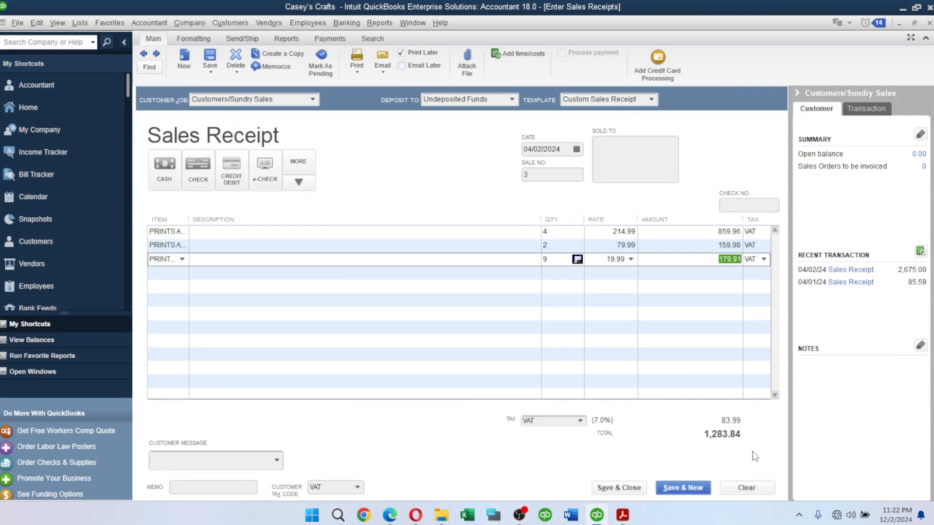
# Step: Compare the receipt total with Table 12, and set the receipt to deposit to Casey's Crafts Bank with EFT as payment method
pyautogui.hotkey('alt', 'Tab')
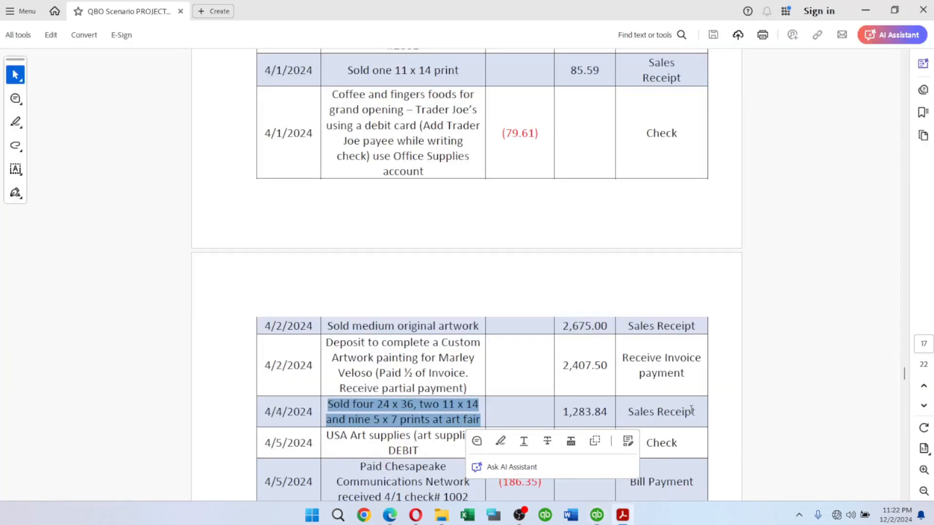
pyautogui.moveTo(560, 410); pyautogui.dragTo(594, 412)
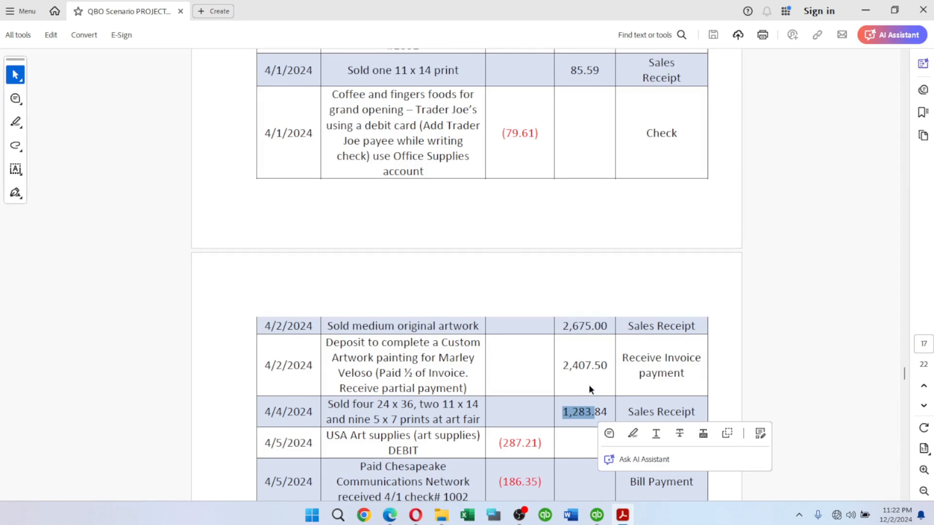
pyautogui.click(618, 395)
pyautogui.hotkey('alt', 'Tab')
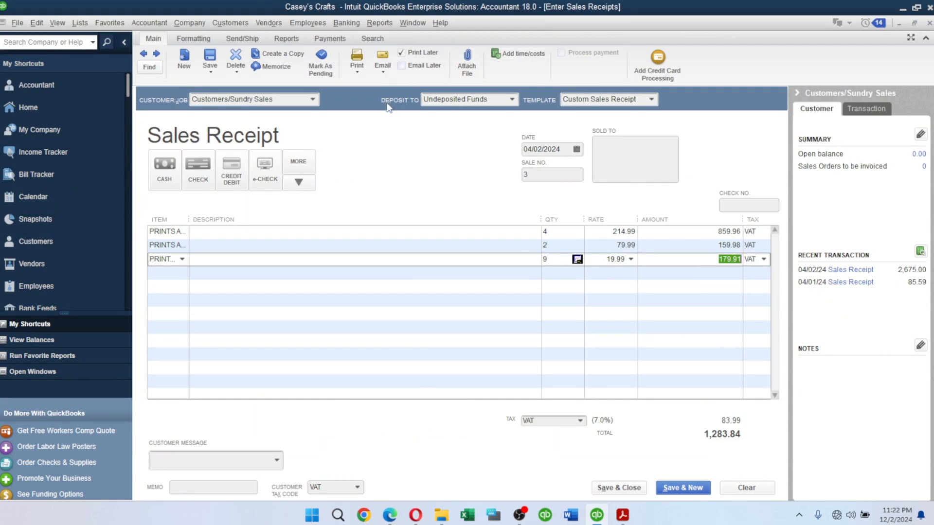
pyautogui.click(512, 100)
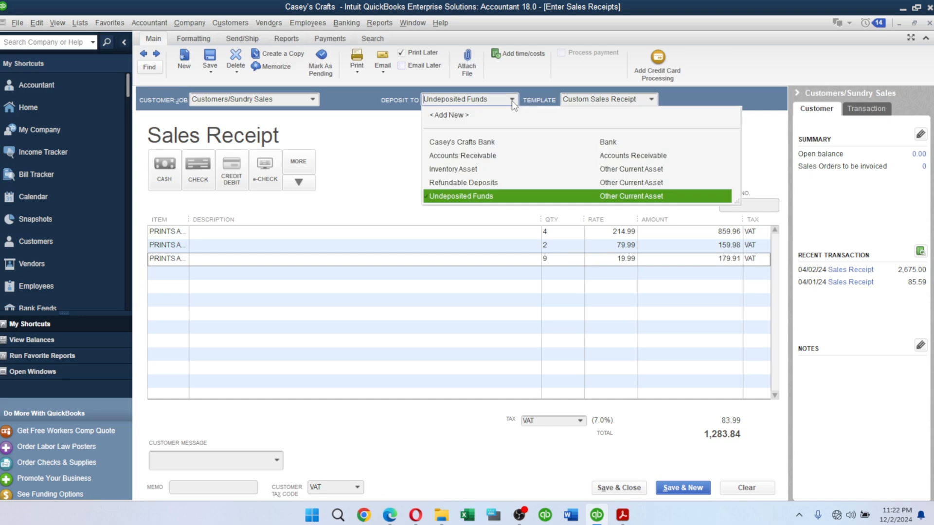
pyautogui.click(480, 143)
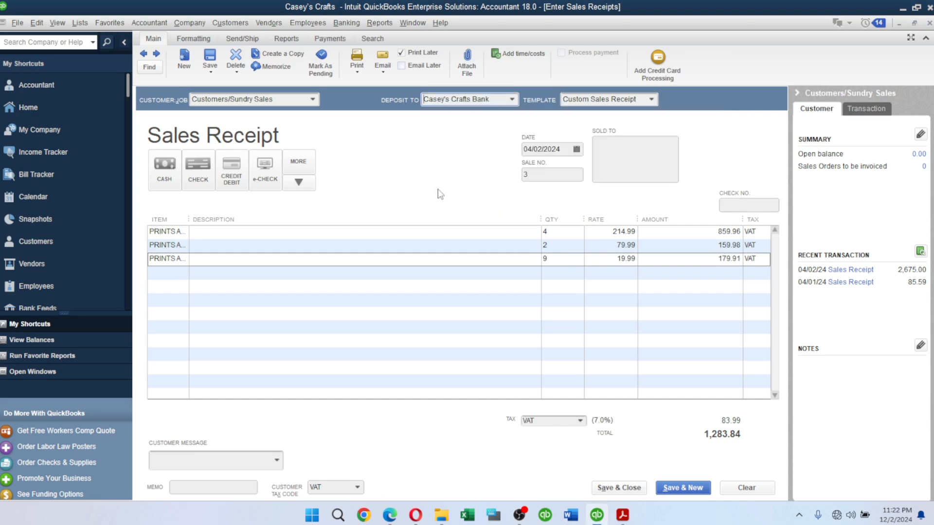
pyautogui.click(299, 182)
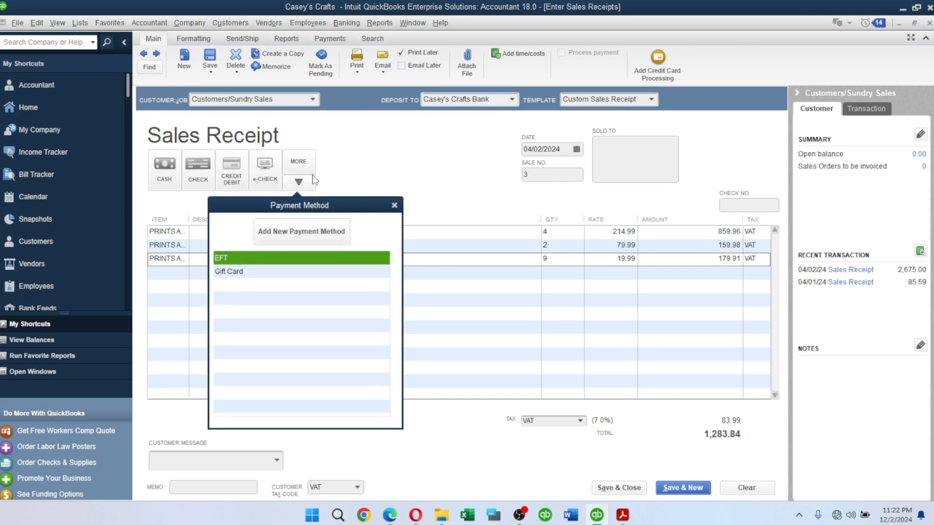
pyautogui.click(225, 257)
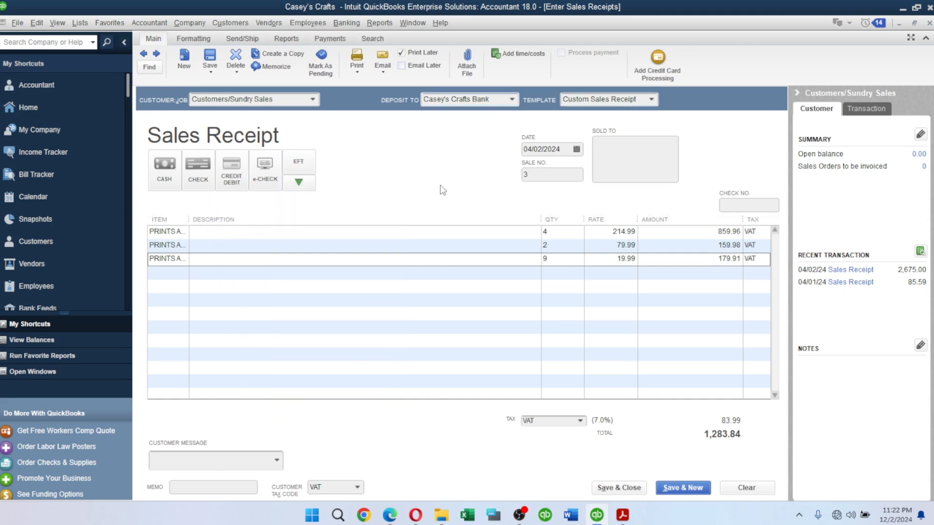
# Step: Save the sales receipt, accepting its past date, and close the new receipt form
pyautogui.click(673, 490)
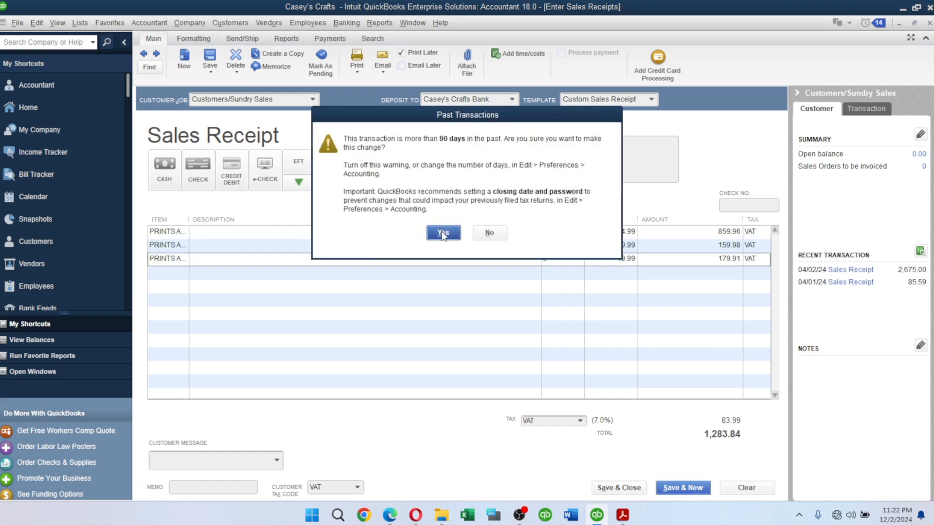
pyautogui.click(443, 234)
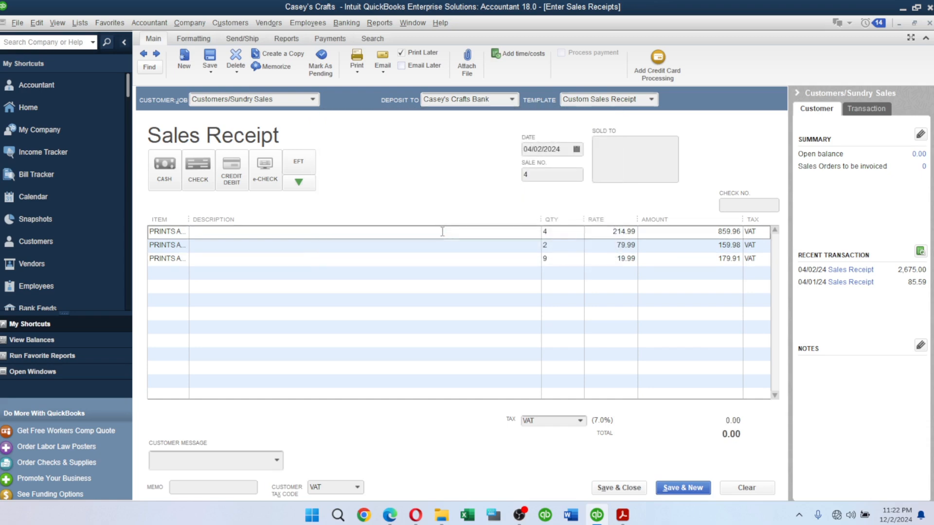
pyautogui.press('Escape')
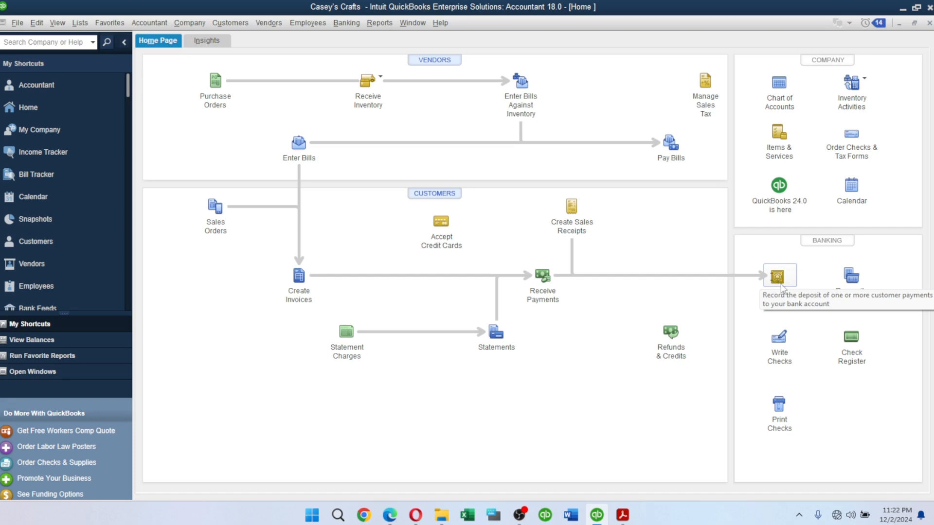
# Step: Check the sale's date in Table 12, reopen the saved art fair receipt and save it dated 04/04/2024, accepting the past date
pyautogui.click(622, 514)
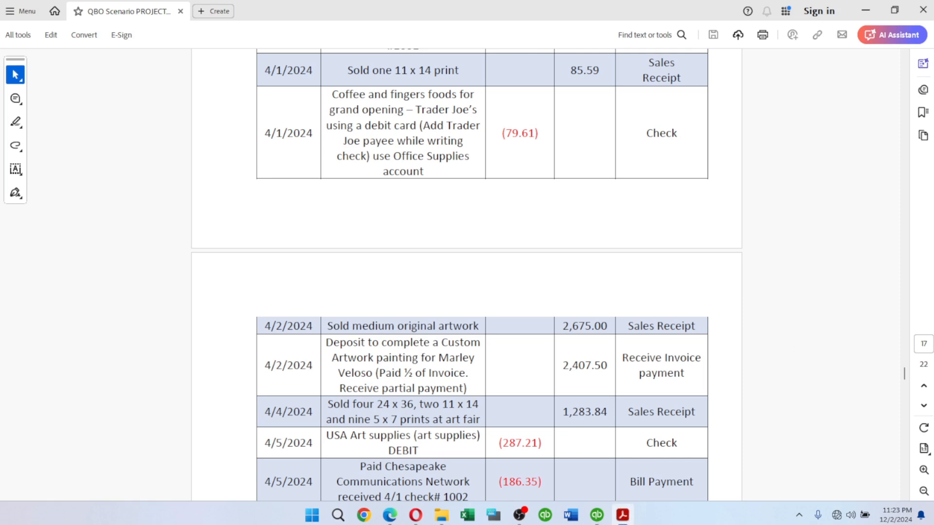
pyautogui.scroll(-5, 902, 497)
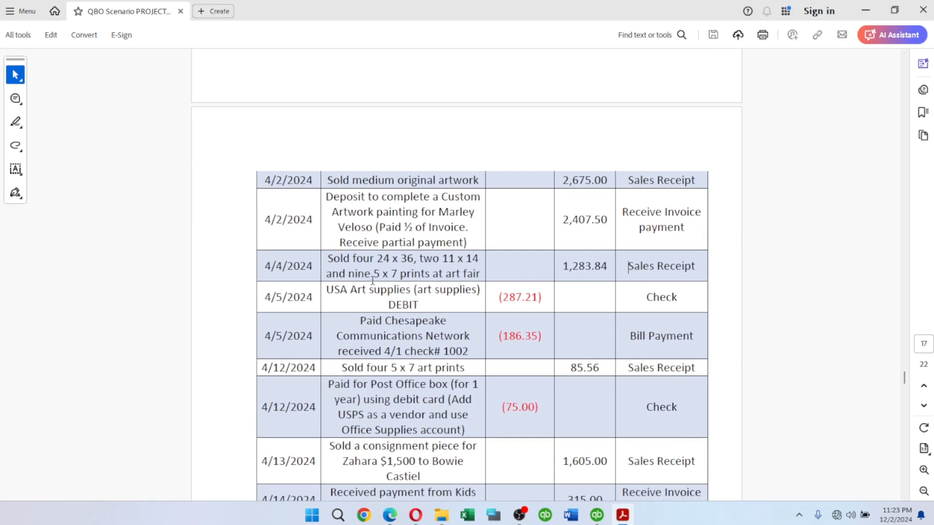
pyautogui.hotkey('alt', 'Tab')
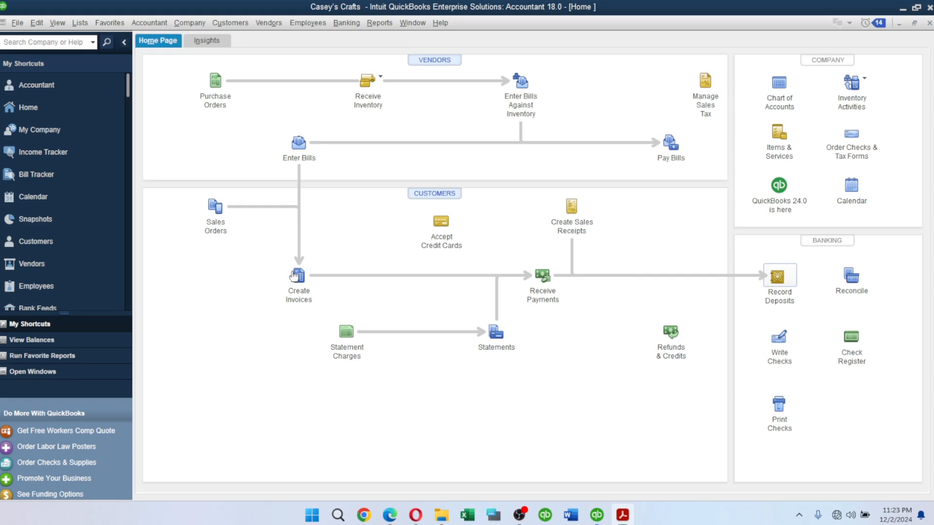
pyautogui.click(591, 220)
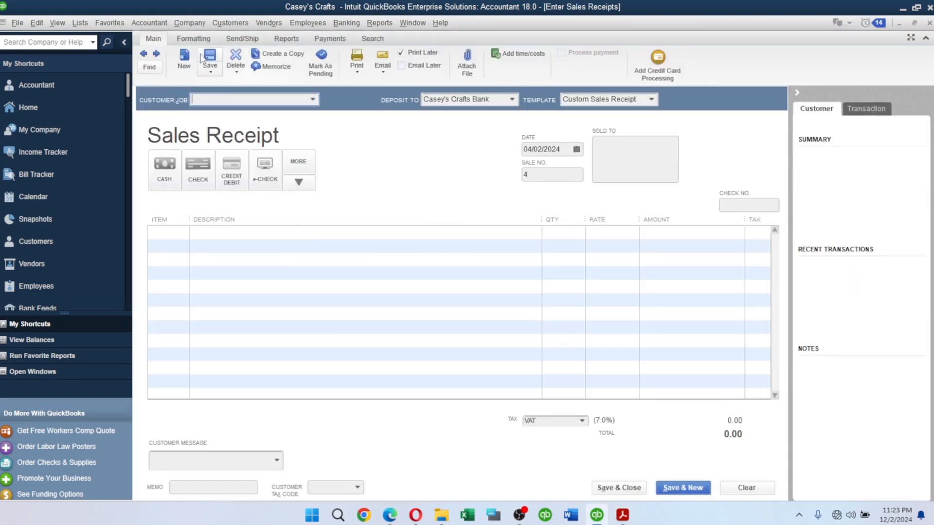
pyautogui.click(143, 54)
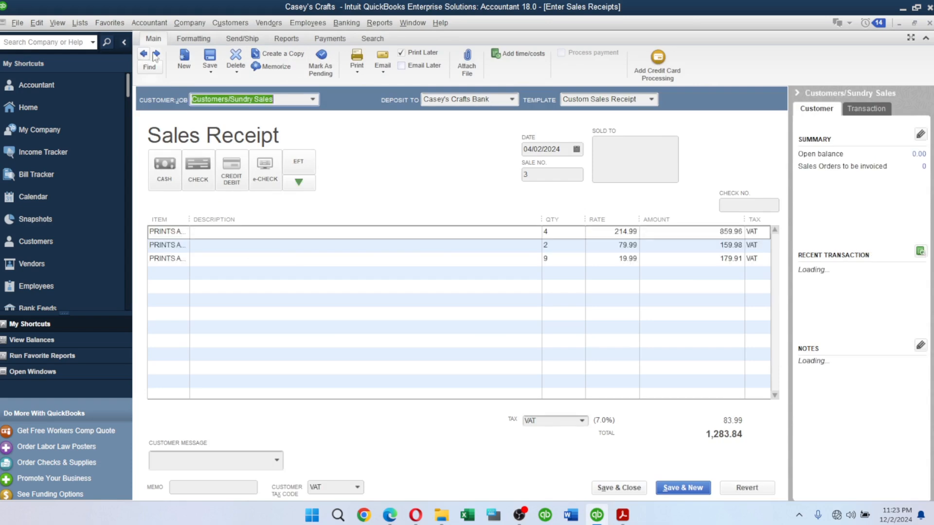
pyautogui.click(577, 148)
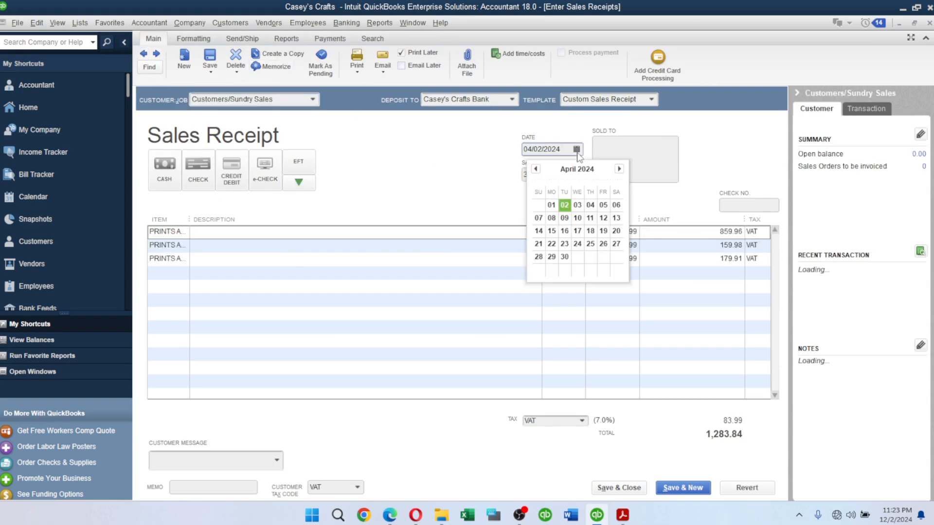
pyautogui.click(596, 207)
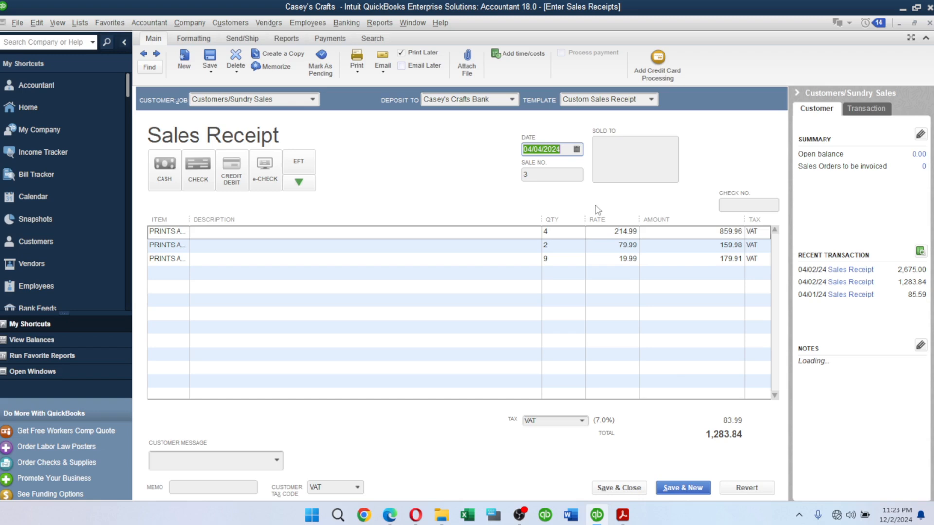
pyautogui.click(632, 489)
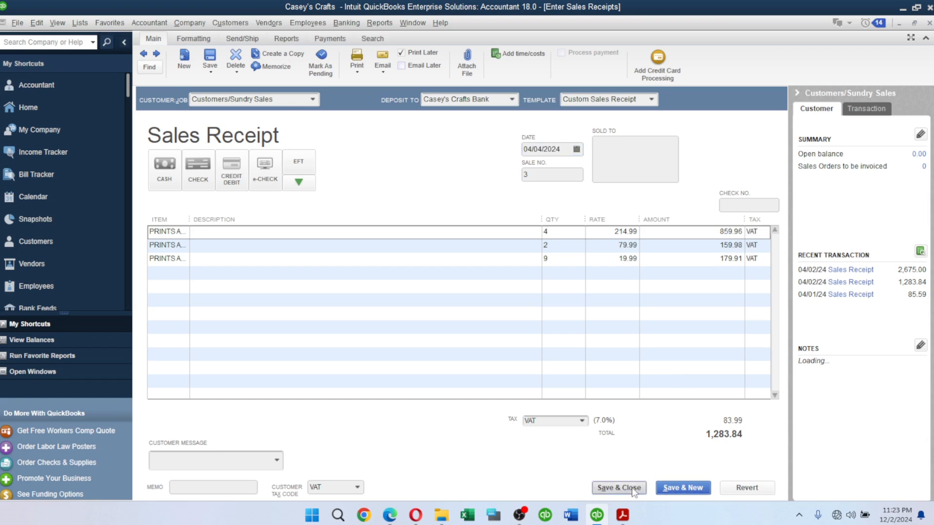
pyautogui.click(421, 168)
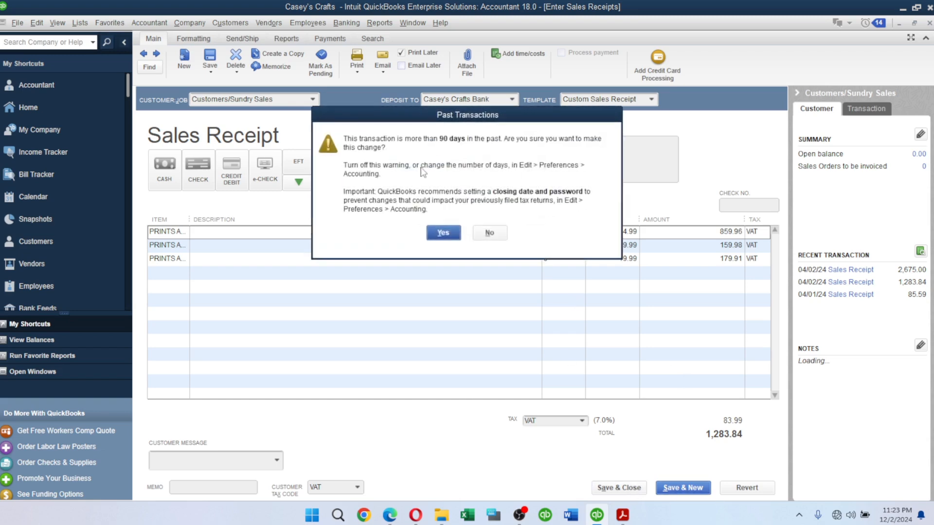
pyautogui.click(440, 233)
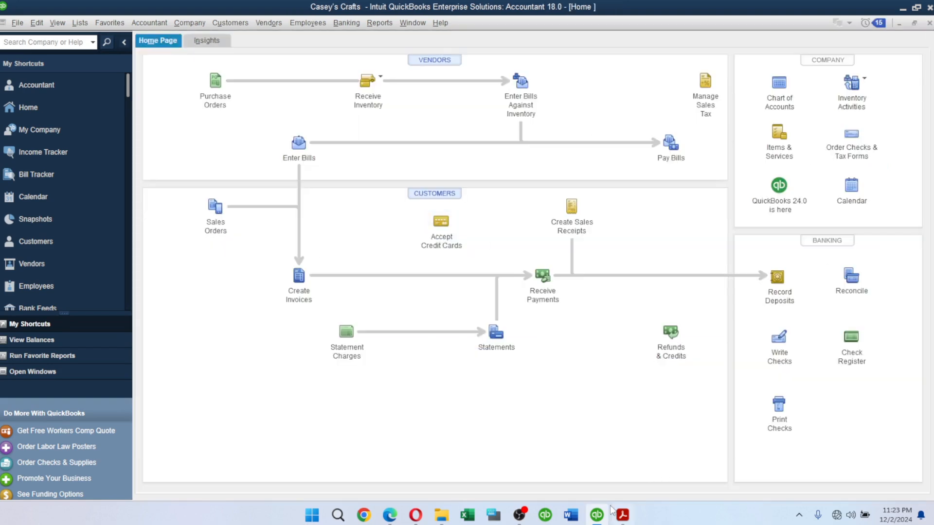
# Step: Look up the 4/5/2024 art supplies purchase in Table 12 and start a check from Casey's Crafts Bank payable to USA Art Supply
pyautogui.click(622, 515)
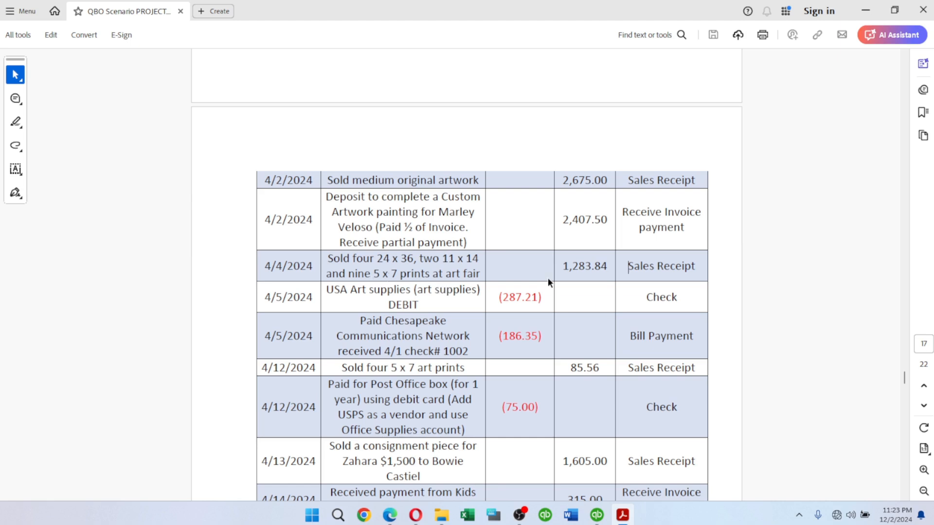
pyautogui.moveTo(504, 298); pyautogui.dragTo(540, 303)
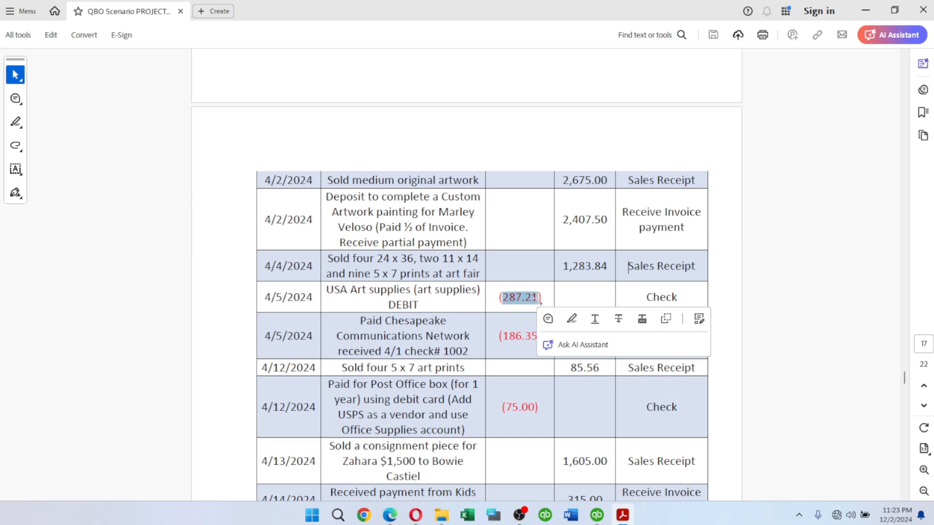
pyautogui.hotkey('alt', 'Tab')
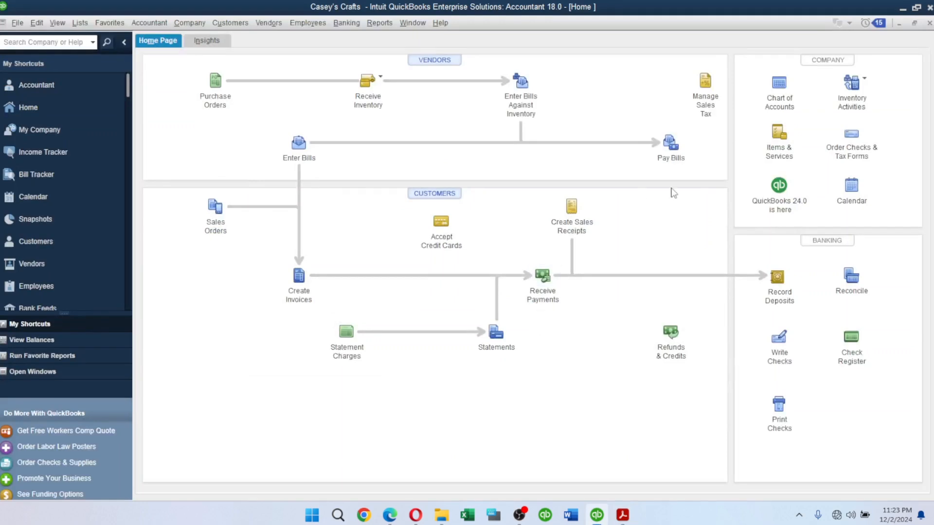
pyautogui.click(781, 350)
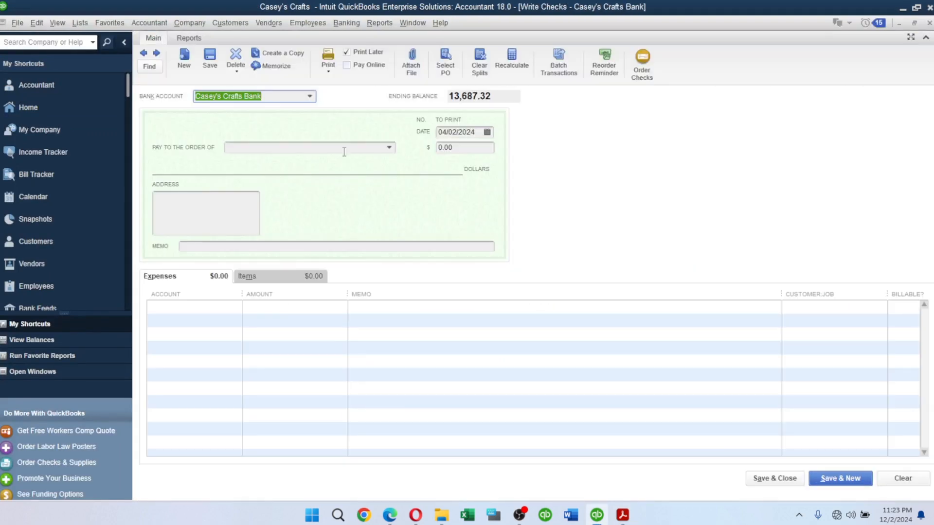
pyautogui.click(315, 144)
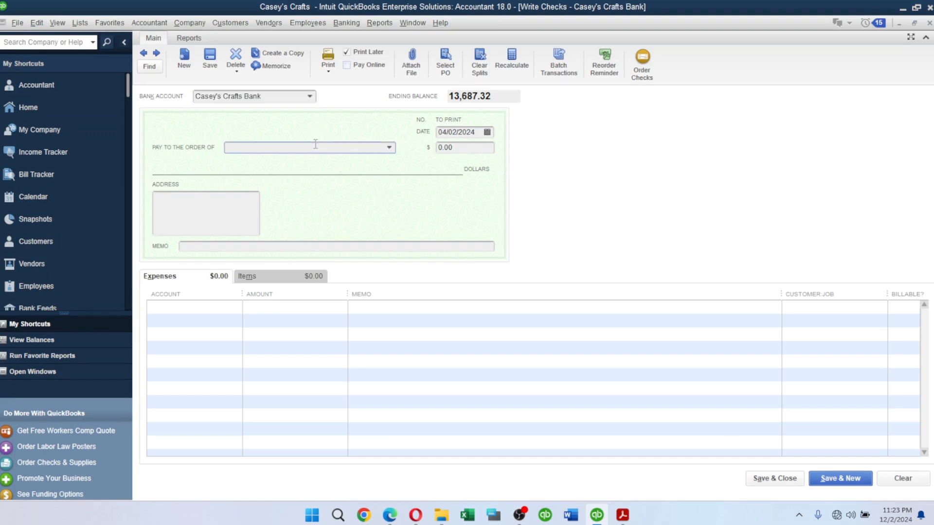
pyautogui.write('U')
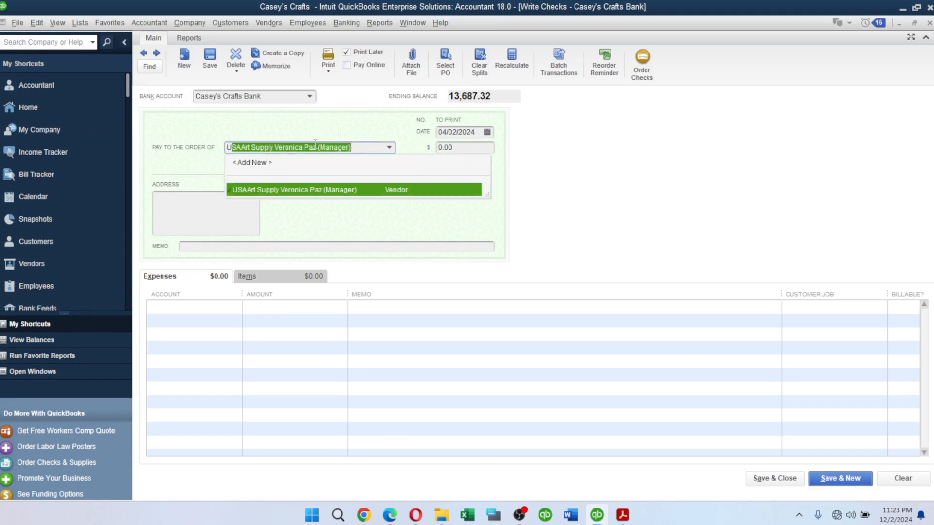
pyautogui.press('Tab')
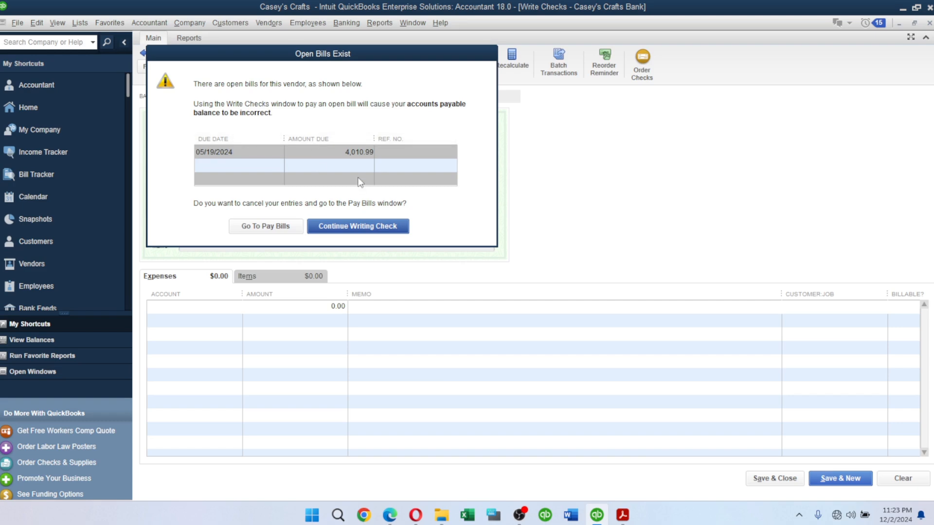
# Step: Compare the vendor's open bill with the Table 11 bills and the USA Art supplies entry in Table 12
pyautogui.hotkey('alt', 'Tab')
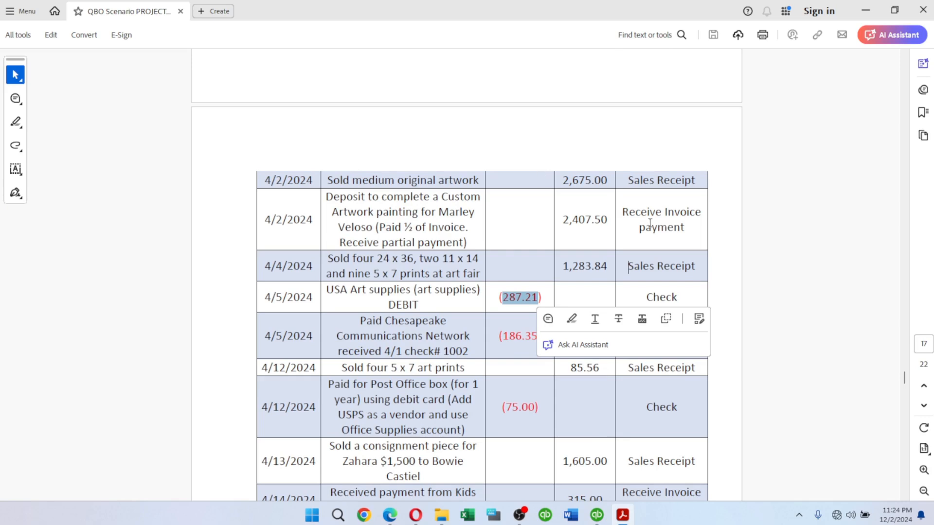
pyautogui.click(758, 295)
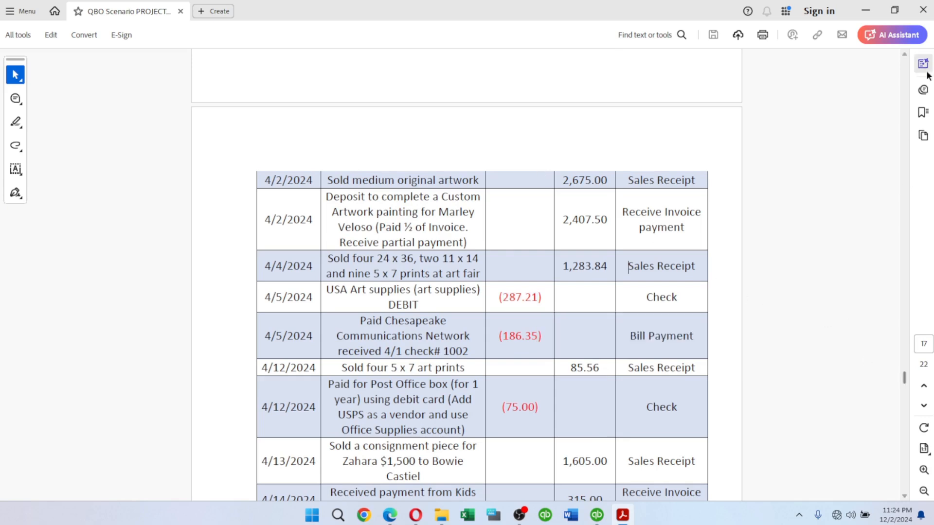
pyautogui.scroll(10, 905, 58)
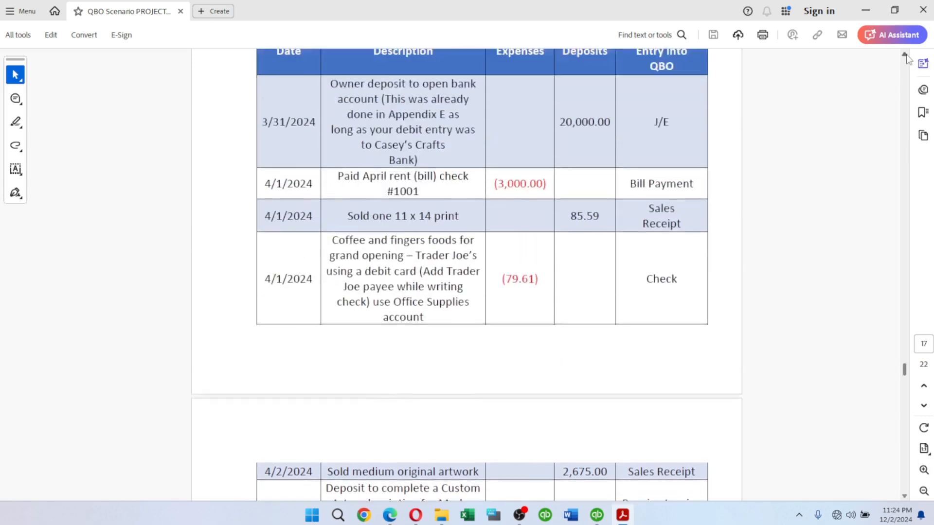
pyautogui.scroll(10, 906, 59)
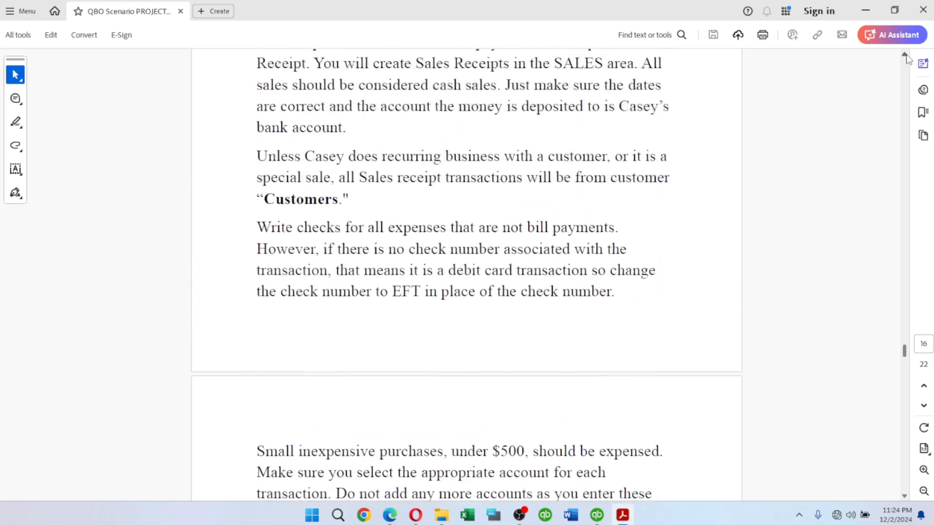
pyautogui.scroll(10, 906, 58)
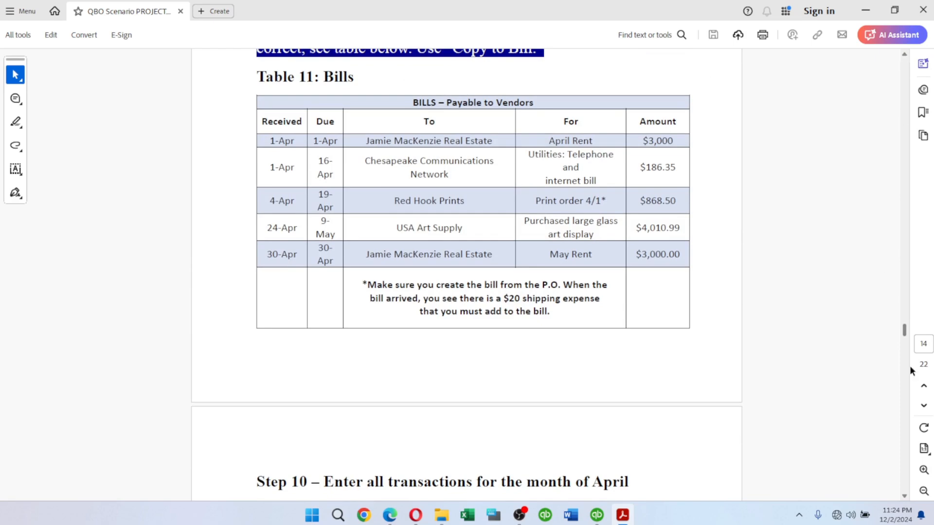
pyautogui.scroll(-15, 905, 495)
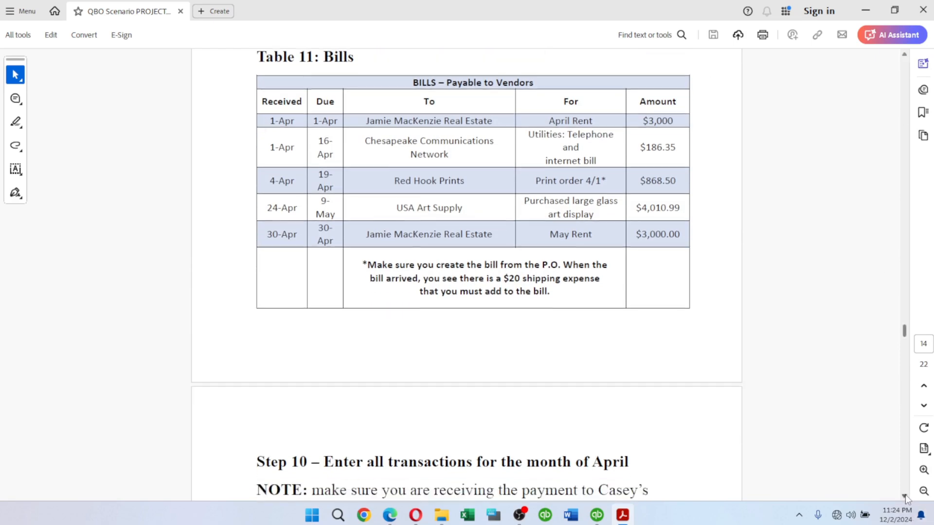
pyautogui.scroll(-15, 905, 495)
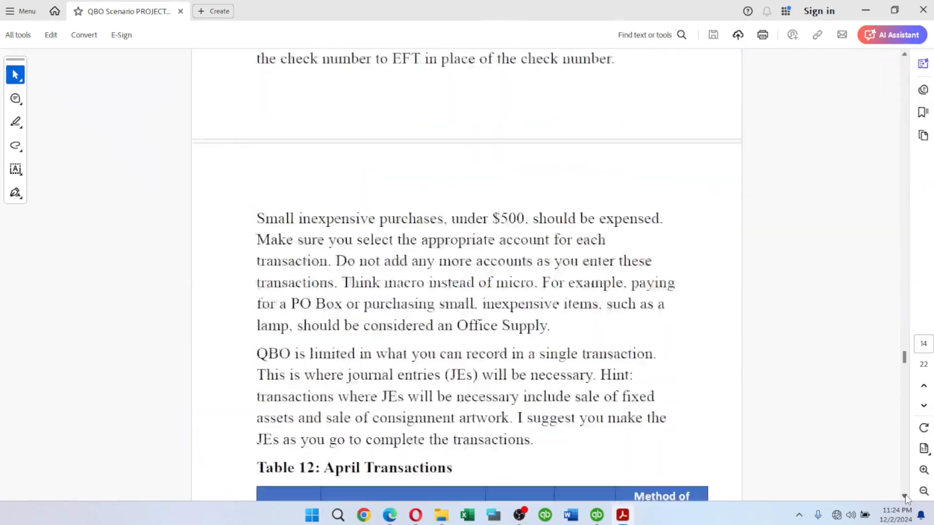
pyautogui.scroll(-15, 906, 495)
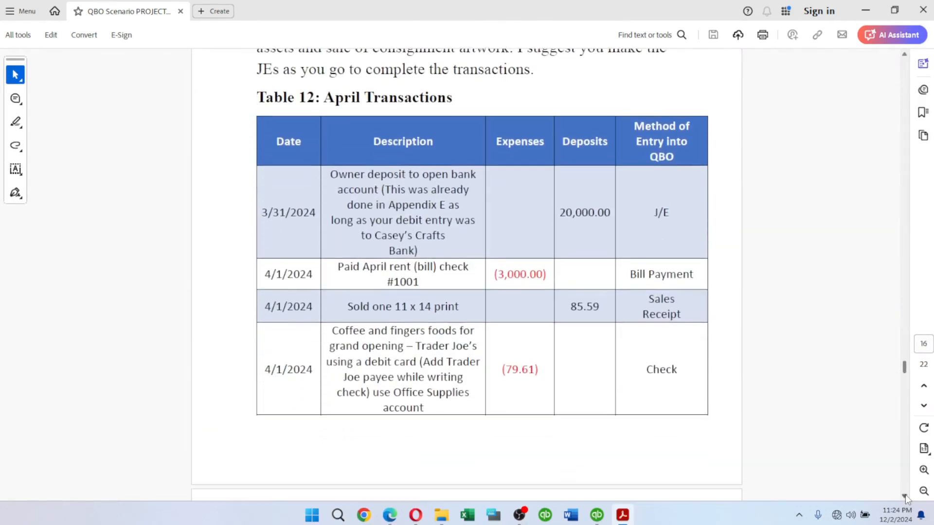
pyautogui.scroll(-10, 905, 497)
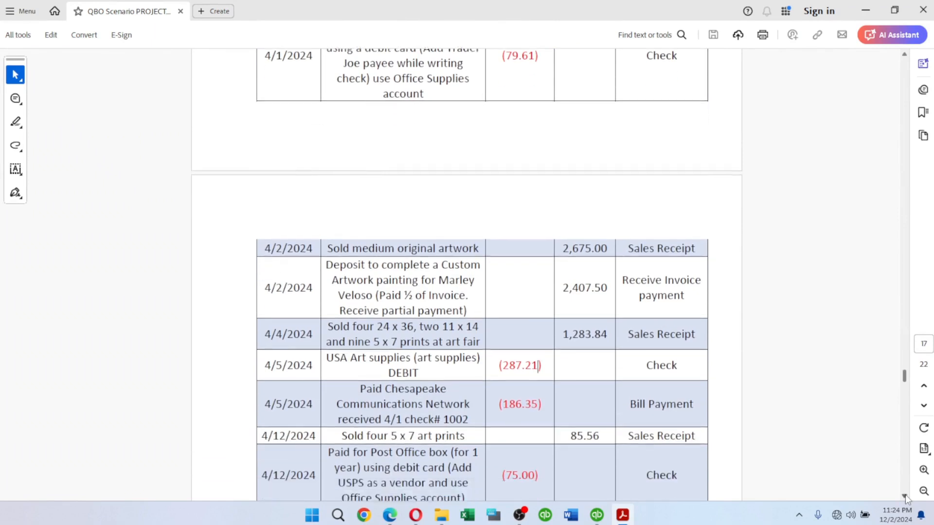
pyautogui.scroll(-5, 905, 497)
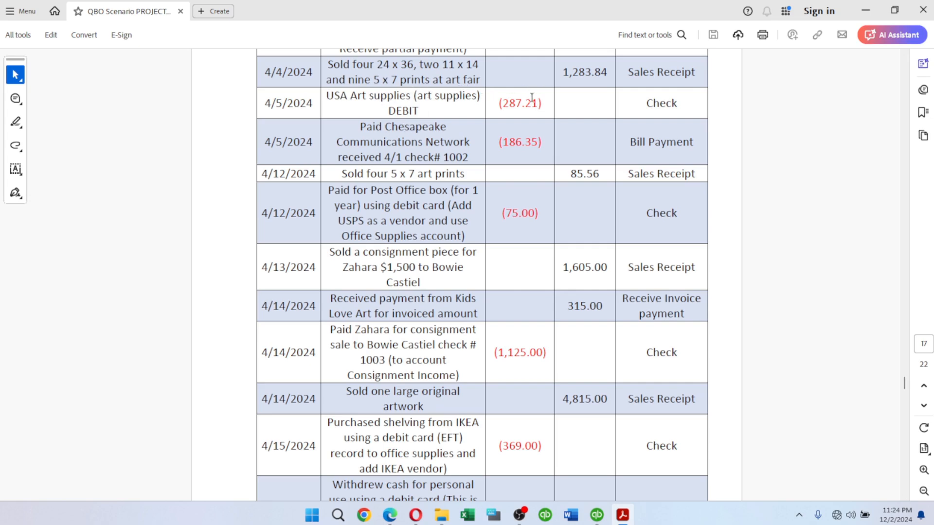
# Step: Recheck the purchase amount in Table 12, continue writing the check despite the open bill, and set its amount to 287.21
pyautogui.moveTo(506, 102); pyautogui.dragTo(539, 108)
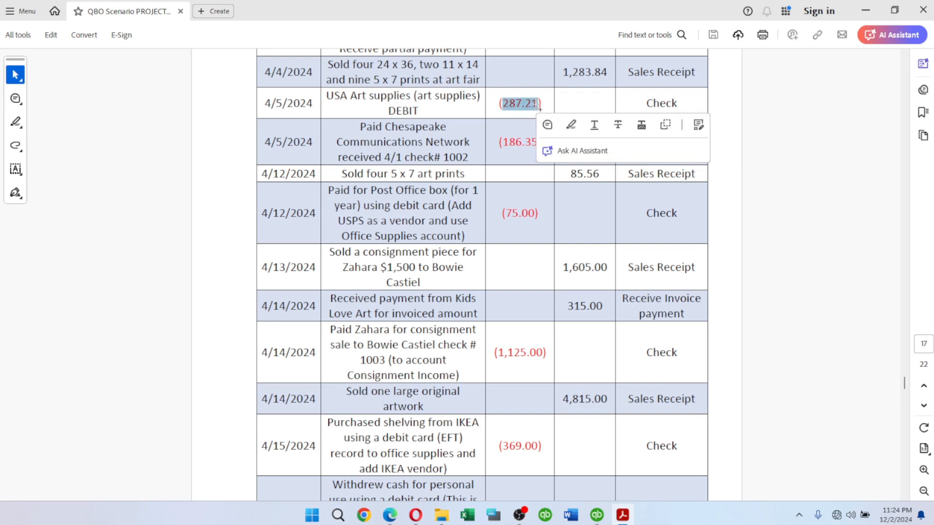
pyautogui.hotkey('alt', 'Tab')
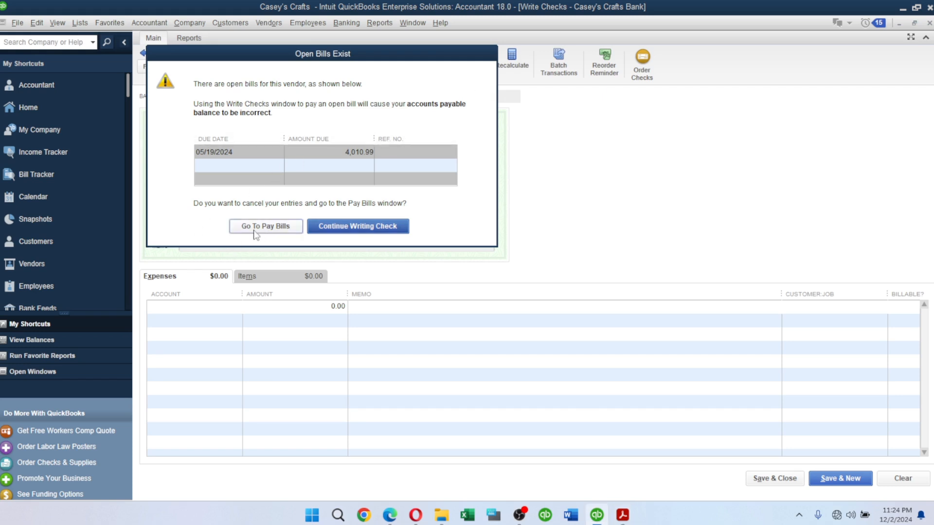
pyautogui.click(337, 224)
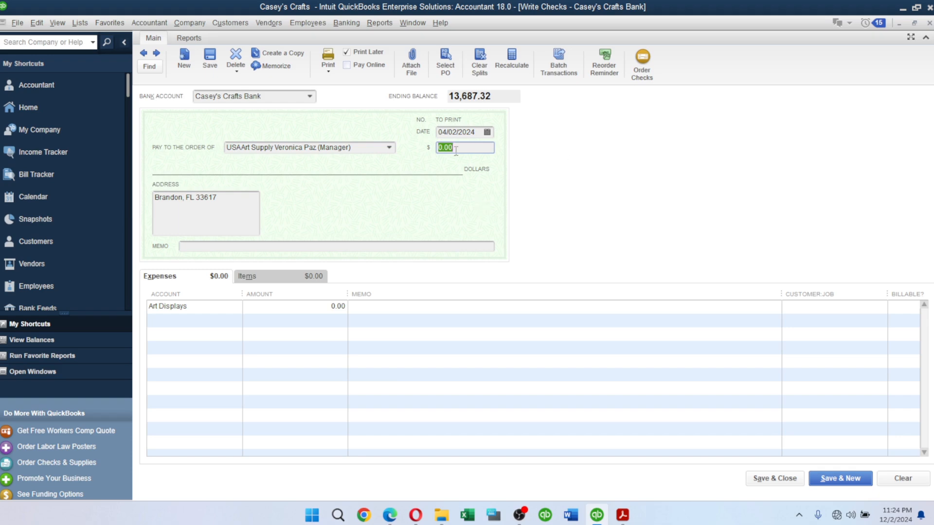
pyautogui.write('287.21')
# Step: Check the purchase's date in Table 12 and date the check 04/05/2024
pyautogui.hotkey('alt', 'Tab')
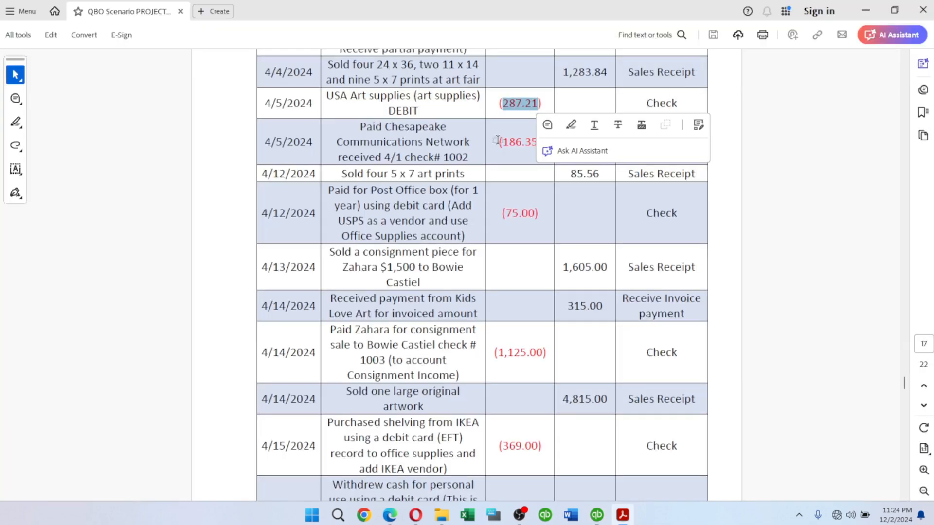
pyautogui.hotkey('alt', 'Tab')
pyautogui.click(487, 135)
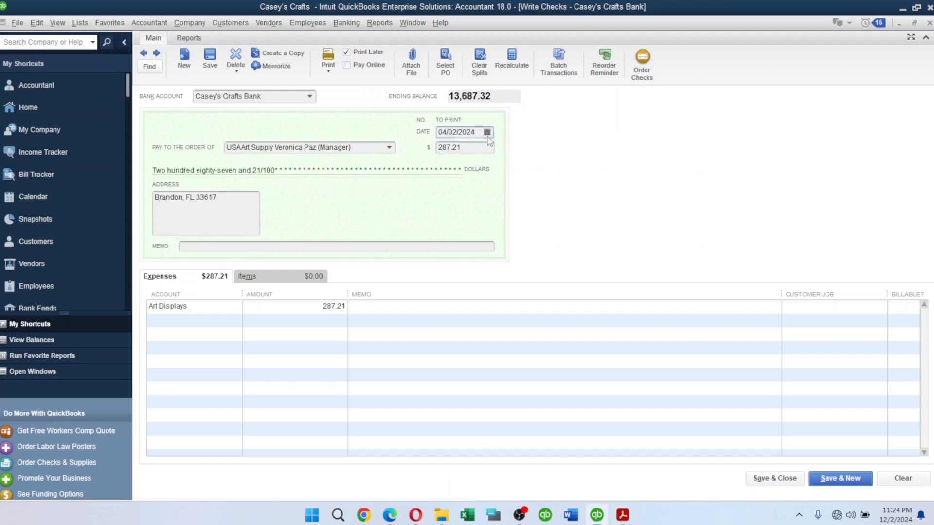
pyautogui.click(487, 133)
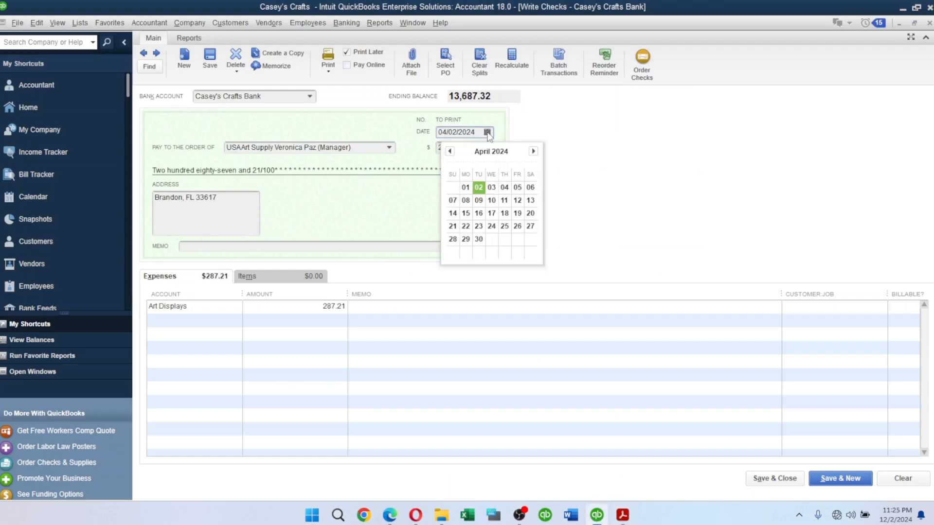
pyautogui.click(517, 187)
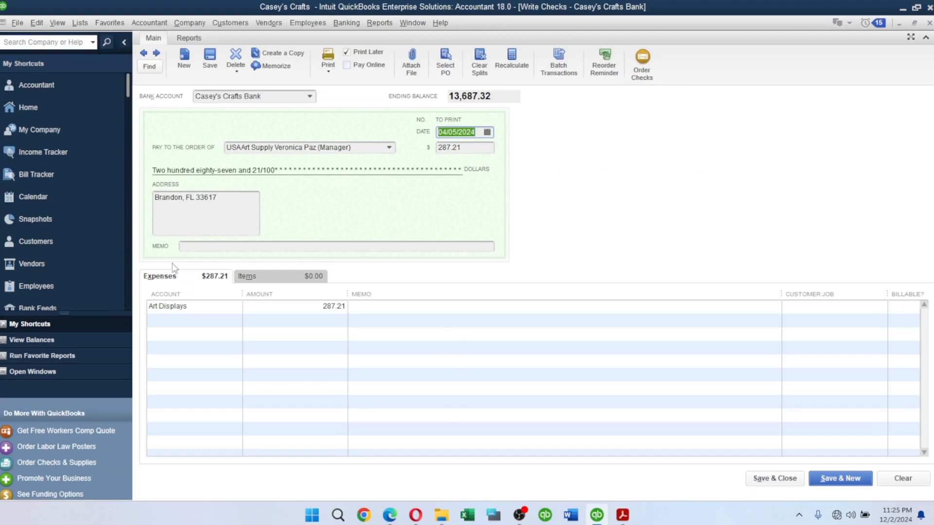
# Step: Change the check's expense account to Art Supplies Expense after rereading the purchase description in Table 12
pyautogui.click(217, 308)
pyautogui.hotkey('alt', 'Tab')
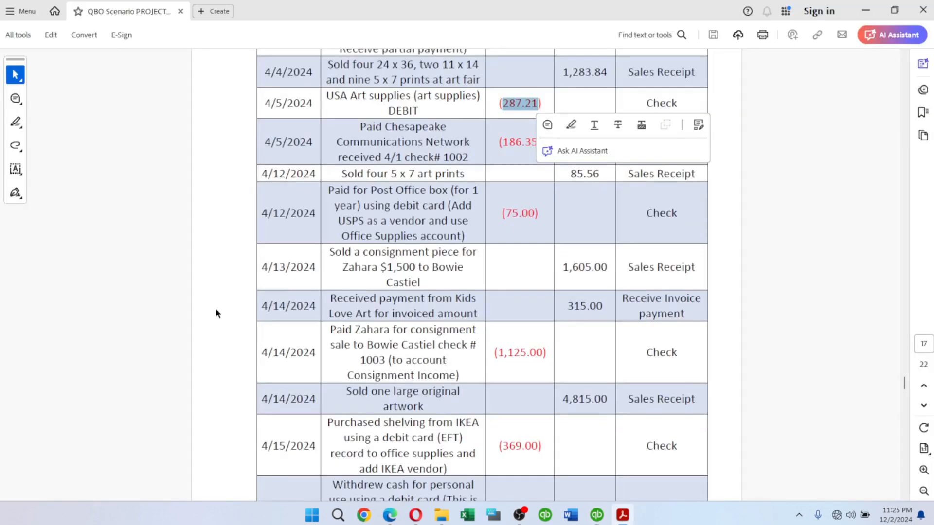
pyautogui.hotkey('alt', 'Tab')
pyautogui.write('A')
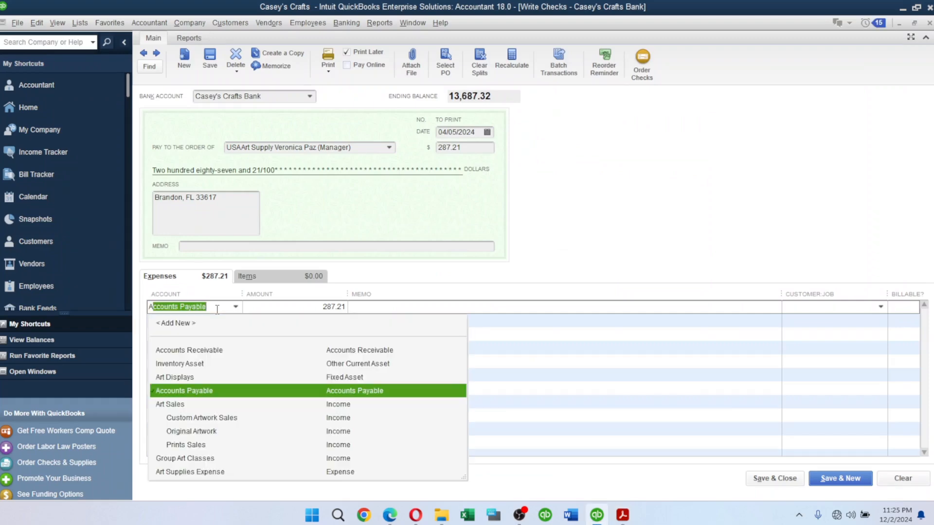
pyautogui.write('rt Displays')
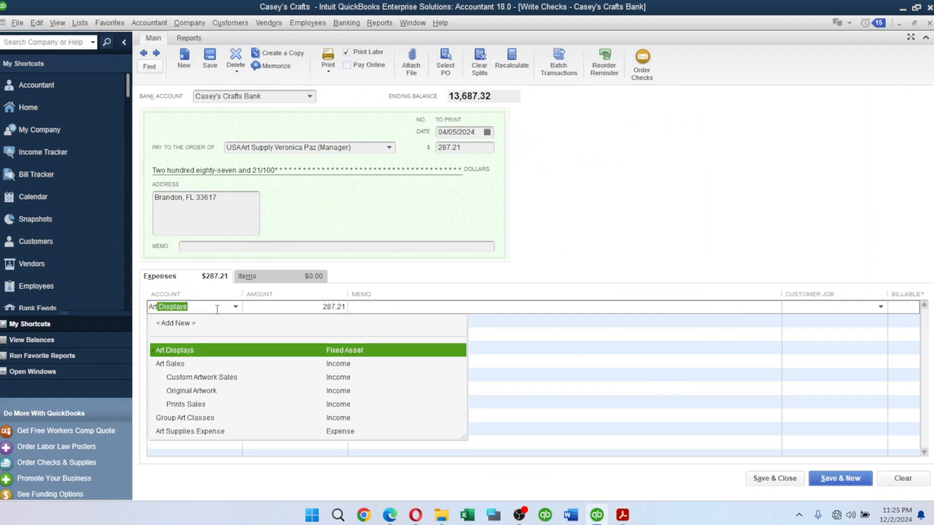
pyautogui.press('Down')
pyautogui.press('Down')
pyautogui.press('Down')
pyautogui.press('Down')
pyautogui.press('Down')
pyautogui.press('Down')
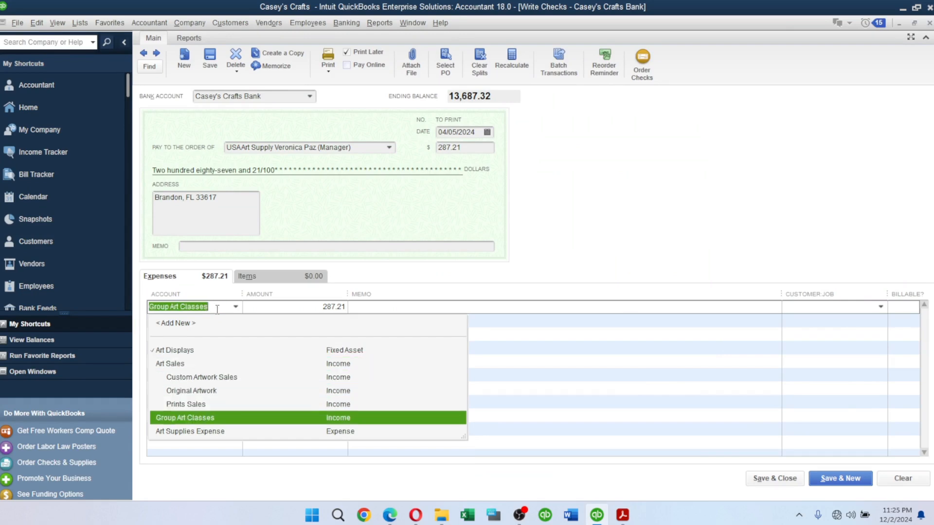
pyautogui.press('Tab')
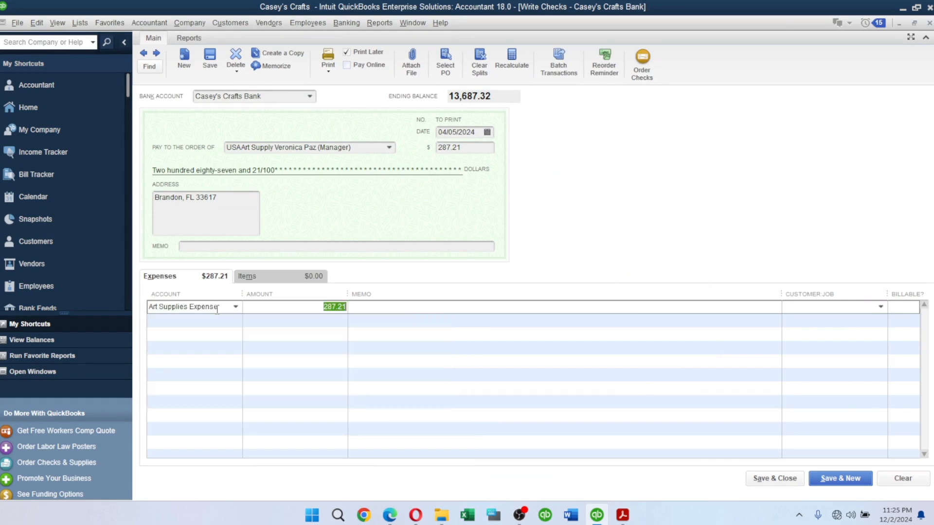
pyautogui.press('Tab')
pyautogui.press('Tab')
# Step: Copy "art supplies" from the purchase's description in Table 12 into the expense line's memo
pyautogui.hotkey('alt', 'Tab')
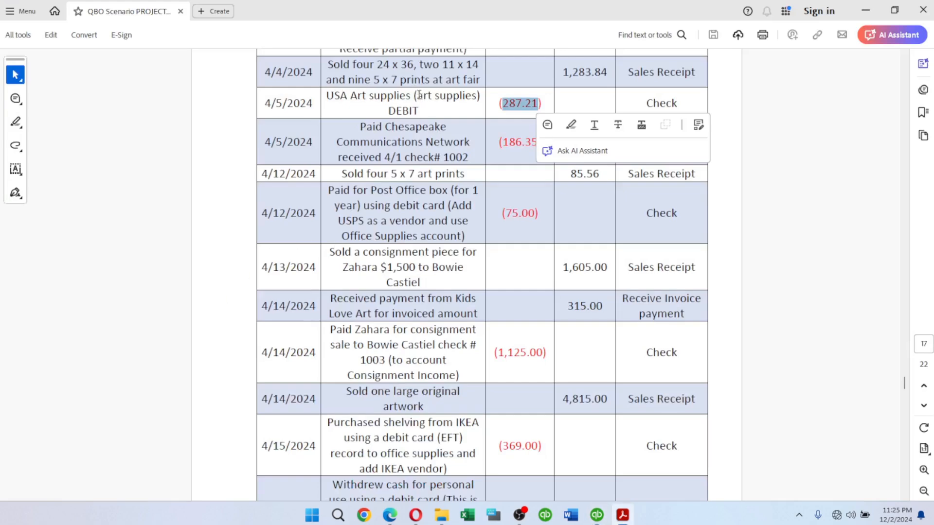
pyautogui.moveTo(417, 96); pyautogui.dragTo(467, 97)
pyautogui.hotkey('ctrl', 'c')
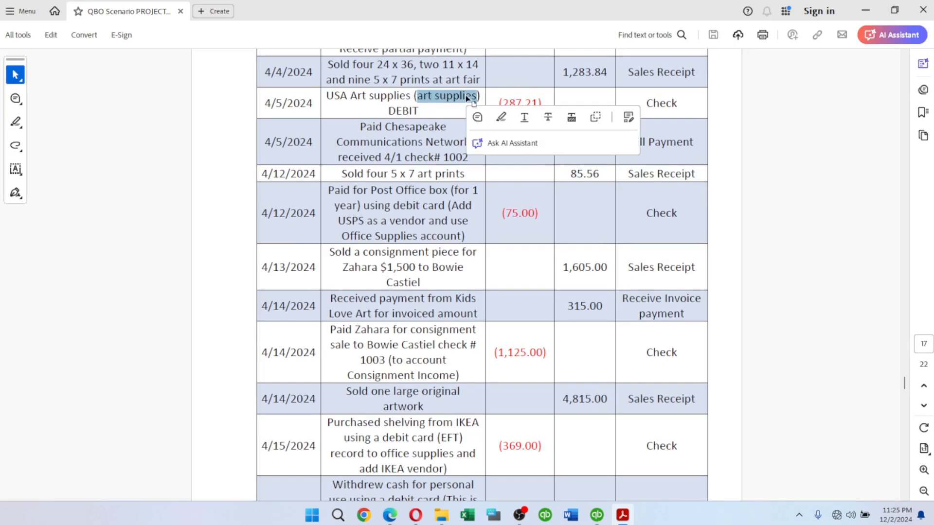
pyautogui.hotkey('alt', 'Tab')
pyautogui.click(468, 312)
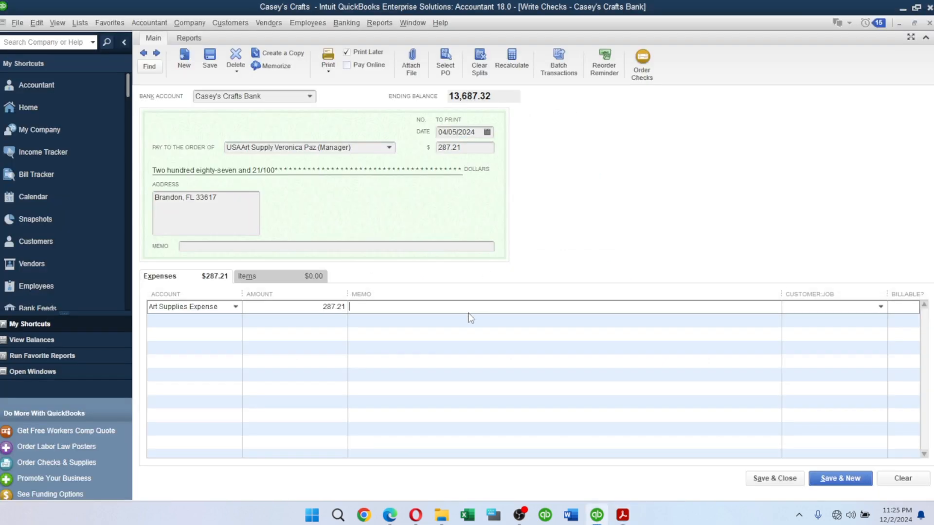
pyautogui.hotkey('ctrl', 'v')
# Step: Recheck Table 12, save and close the check, accepting its past date, and read the Chesapeake Communications Network payment entry
pyautogui.hotkey('alt', 'Tab')
pyautogui.hotkey('alt', 'Tab')
pyautogui.click(770, 477)
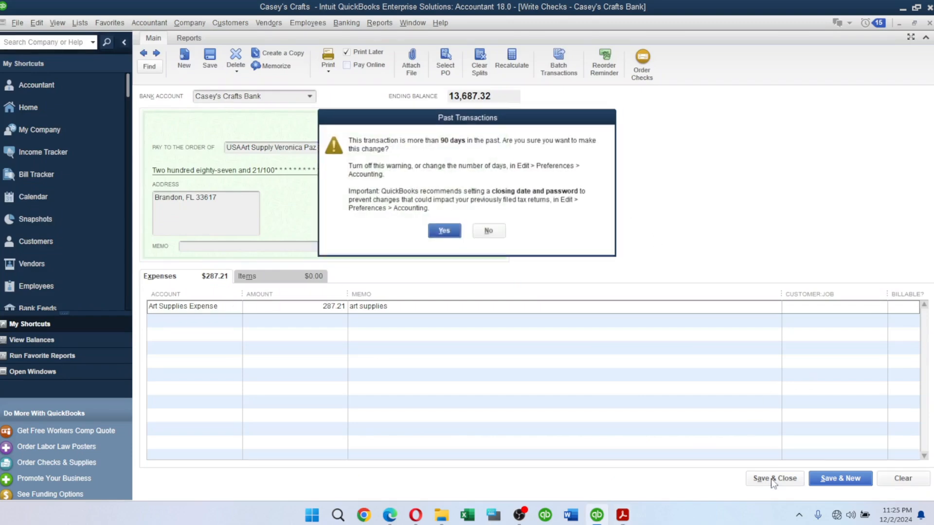
pyautogui.click(443, 233)
pyautogui.hotkey('alt', 'Tab')
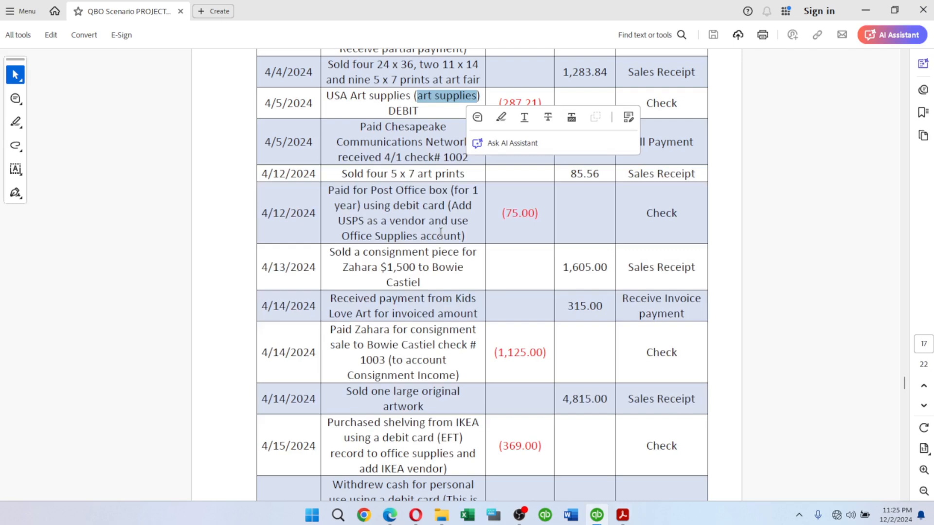
pyautogui.click(370, 140)
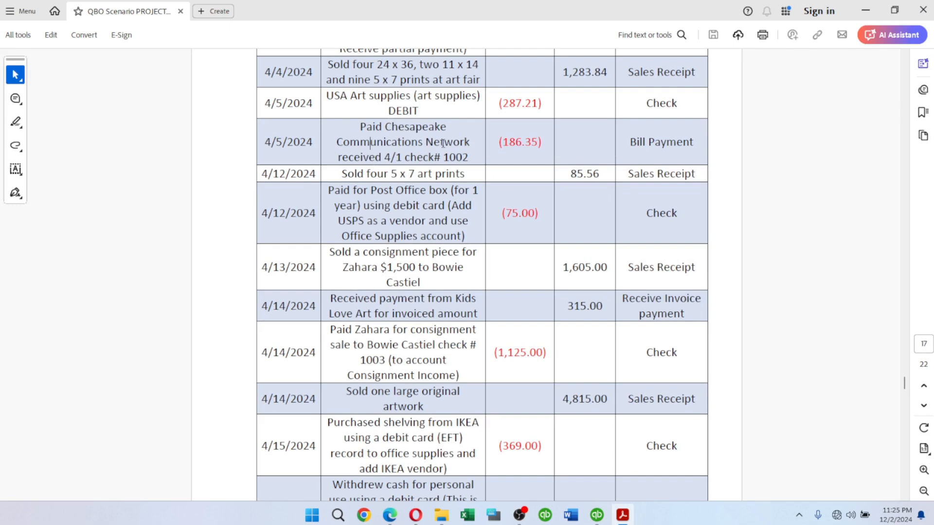
# Step: Select the Chesapeake Communications Network bill for payment, checking its amount and payment details against the Bill Payment entry in Table 12
pyautogui.moveTo(505, 143); pyautogui.dragTo(538, 142)
pyautogui.hotkey('alt', 'Tab')
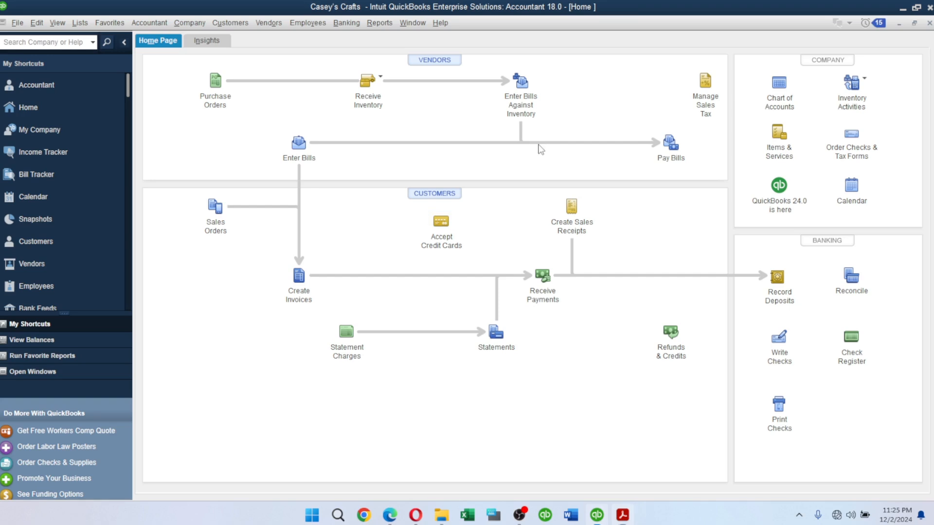
pyautogui.click(663, 152)
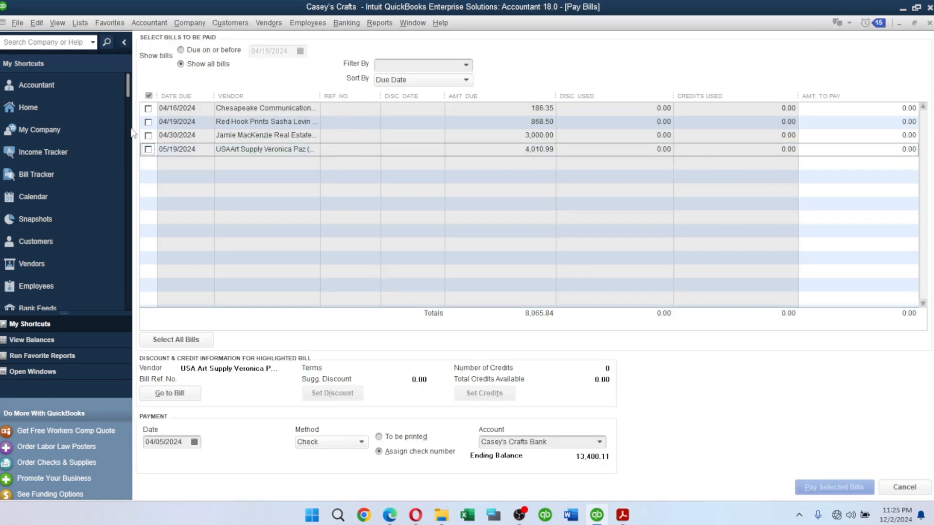
pyautogui.click(148, 108)
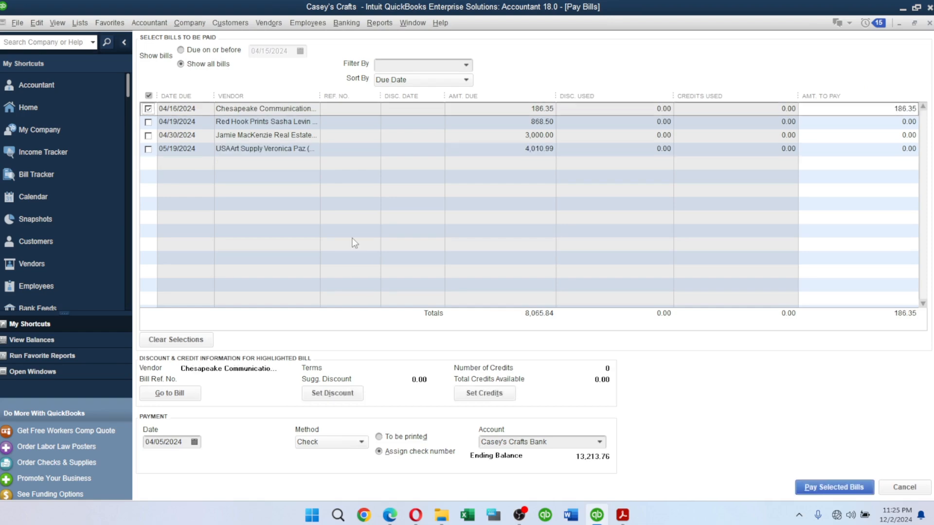
pyautogui.hotkey('alt', 'Tab')
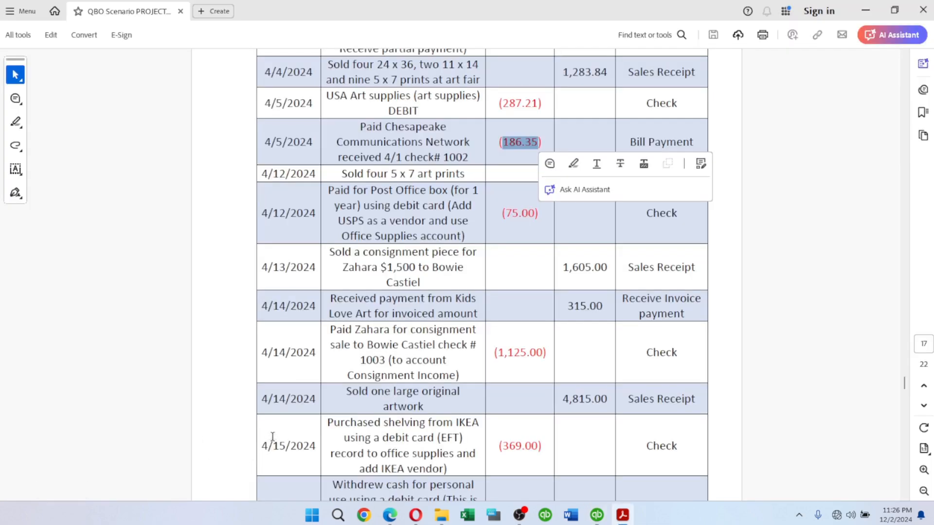
pyautogui.hotkey('alt', 'Tab')
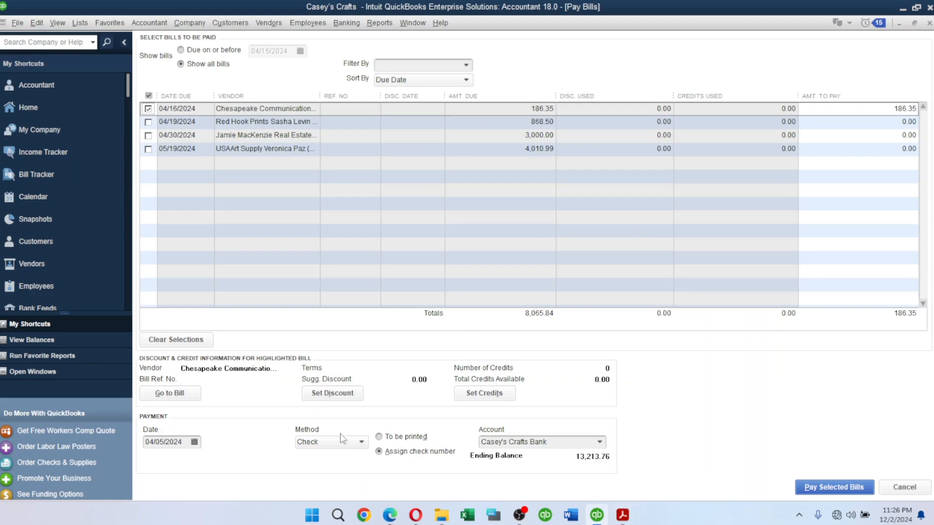
pyautogui.hotkey('alt', 'Tab')
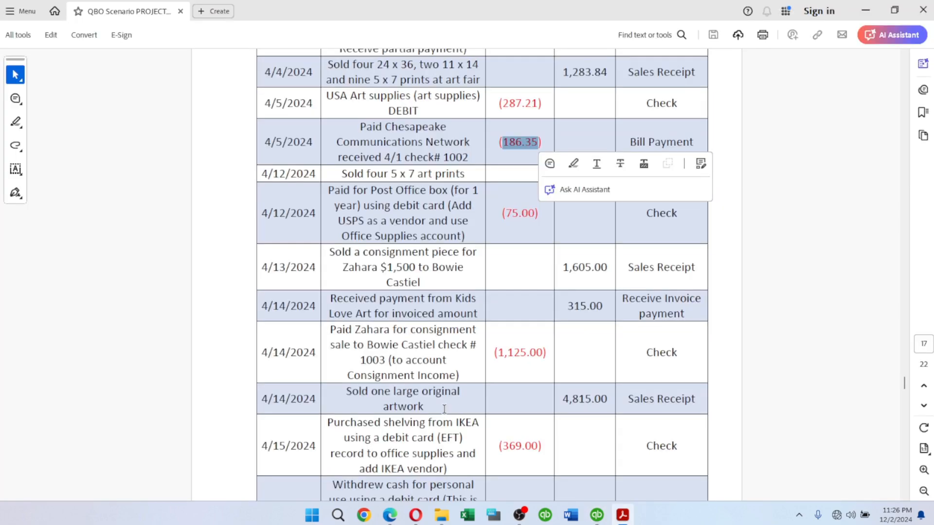
pyautogui.hotkey('alt', 'Tab')
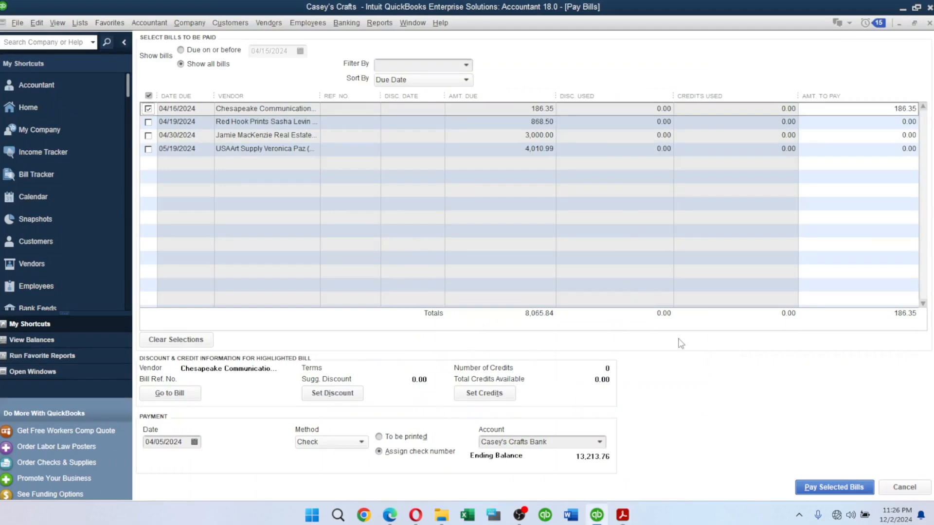
# Step: Pay the selected bill with check number 1002 copied from Table 12, accept the past date, and close the payment summary
pyautogui.click(808, 487)
pyautogui.hotkey('alt', 'Tab')
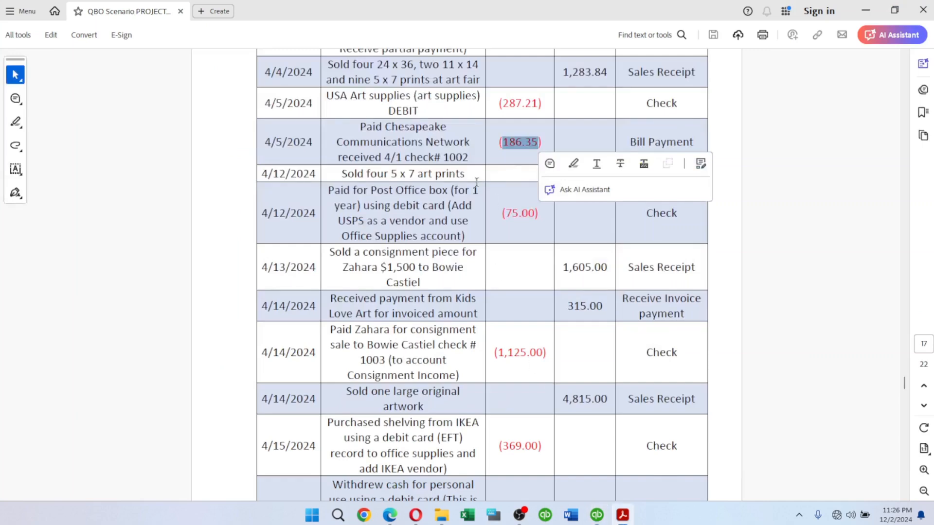
pyautogui.moveTo(443, 156); pyautogui.dragTo(470, 158)
pyautogui.hotkey('ctrl', 'c')
pyautogui.hotkey('alt', 'Tab')
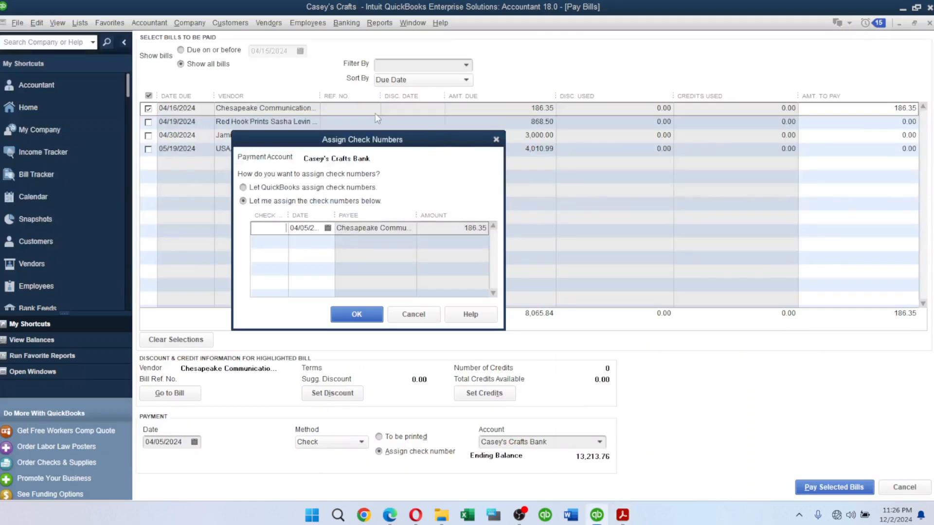
pyautogui.click(270, 231)
pyautogui.hotkey('ctrl', 'v')
pyautogui.click(357, 314)
pyautogui.click(443, 233)
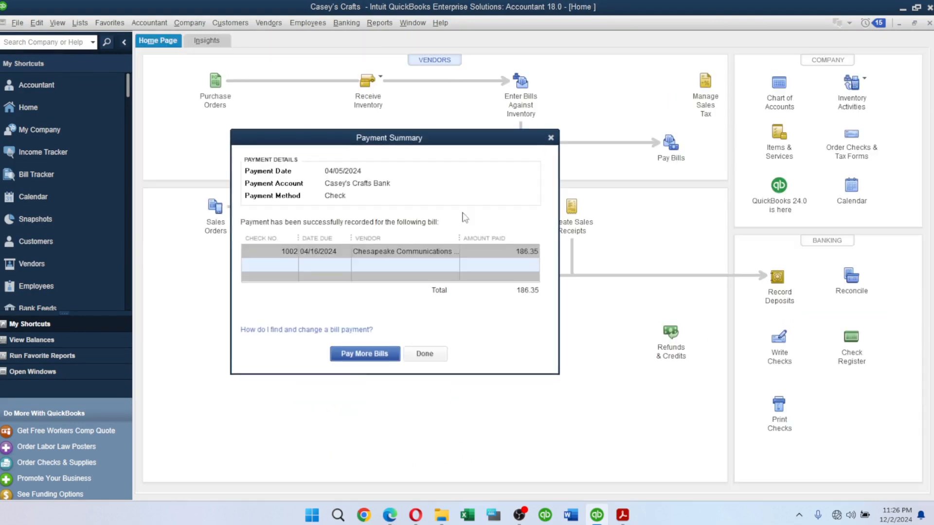
pyautogui.click(424, 354)
# Step: Read the sale of four 5 x 7 art prints in Table 12 and start a sales receipt for Customers/Sundry Sales
pyautogui.hotkey('alt', 'Tab')
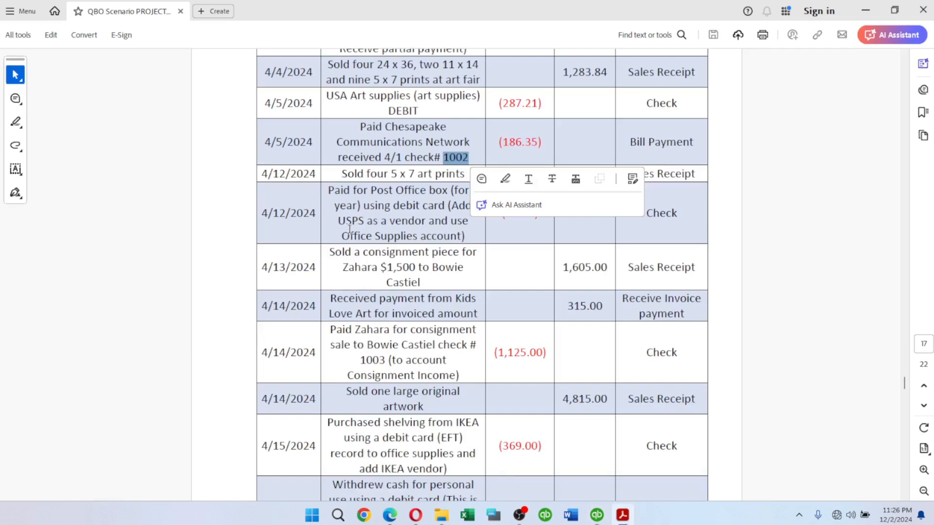
pyautogui.click(349, 226)
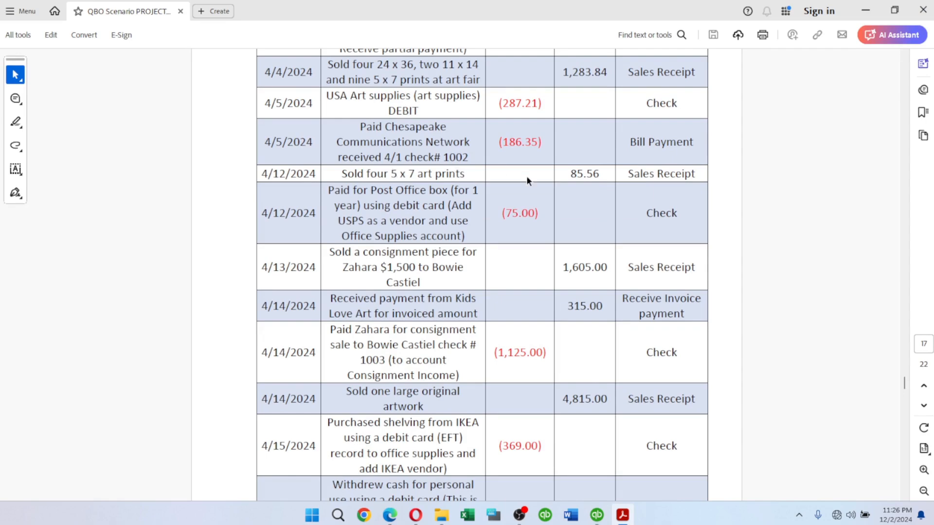
pyautogui.hotkey('alt', 'Tab')
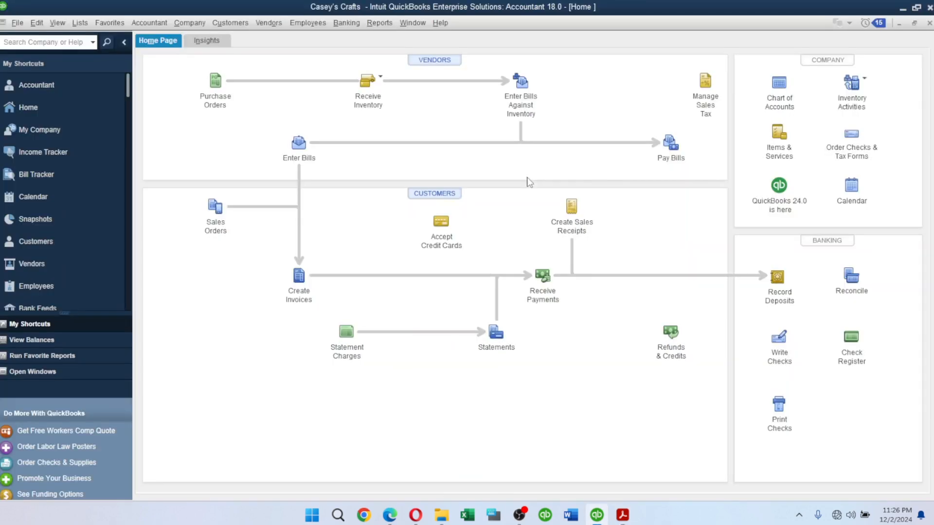
pyautogui.click(571, 209)
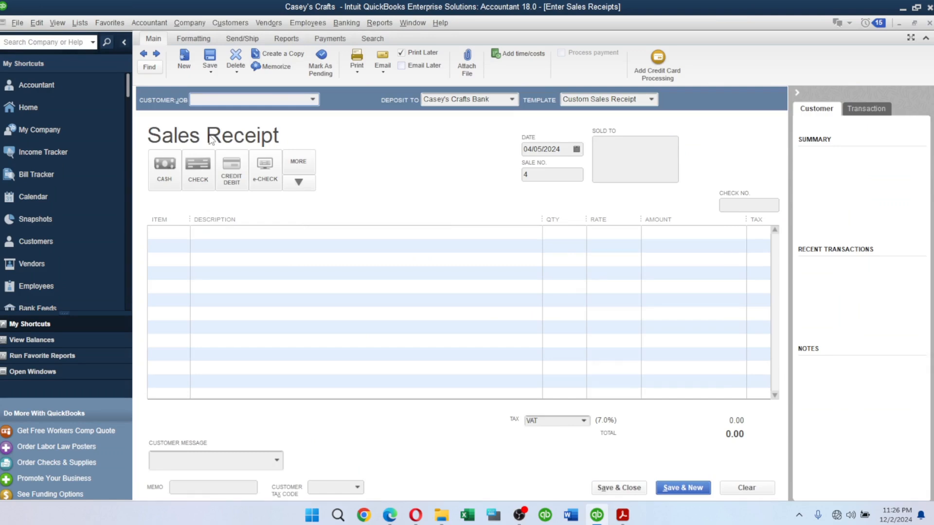
pyautogui.write('Customers/Sundry Sales')
pyautogui.press('Tab')
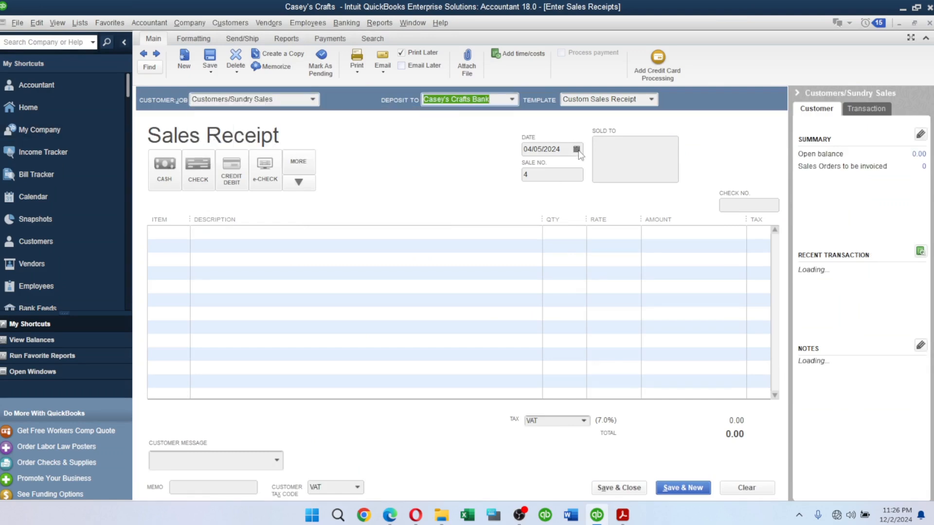
# Step: Check the art print sale's date in Table 12 and date the sales receipt 04/12/2024
pyautogui.hotkey('alt', 'Tab')
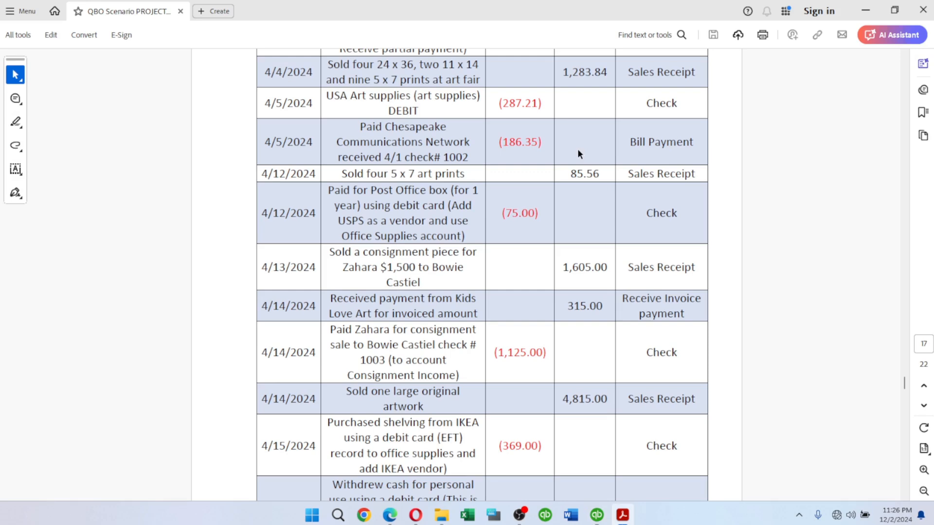
pyautogui.hotkey('alt', 'Tab')
pyautogui.click(576, 149)
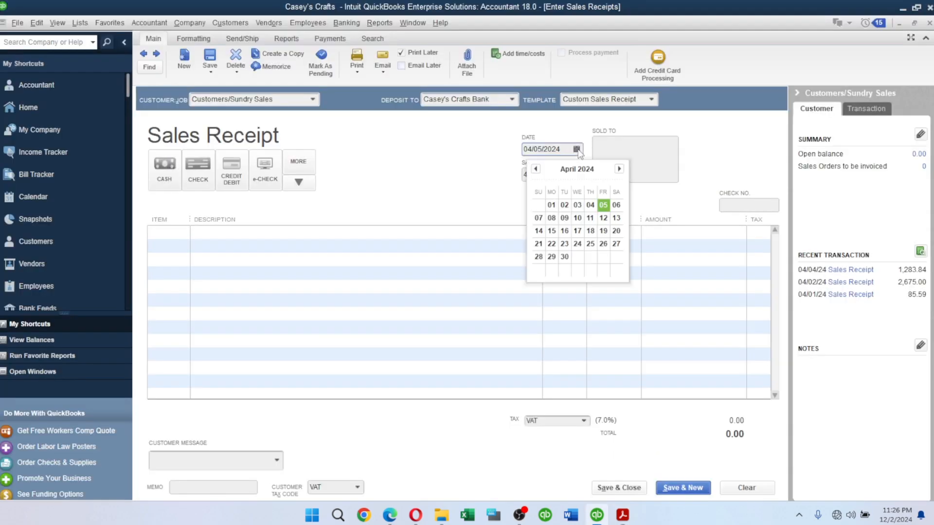
pyautogui.click(604, 219)
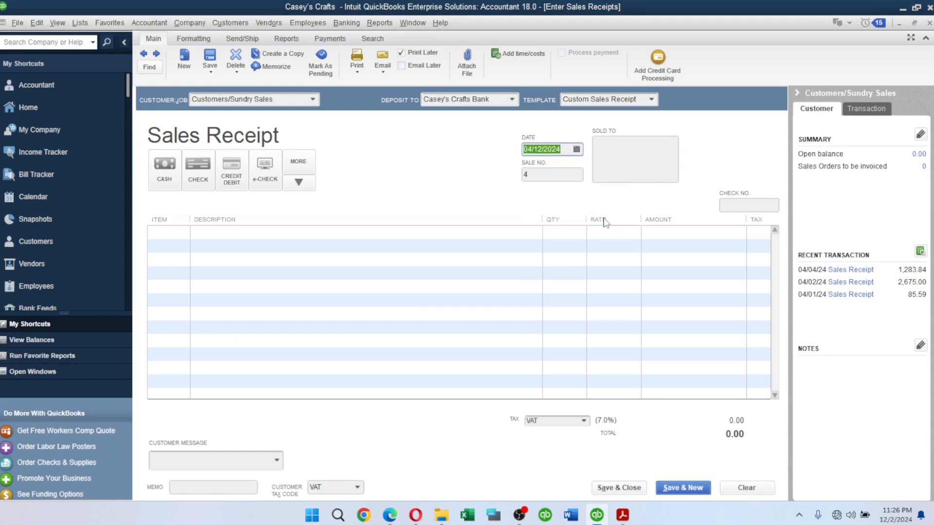
# Step: Add the 5 x 7 prints item to the receipt with quantity 4, and compare the total with Table 12
pyautogui.press('Tab')
pyautogui.press('Tab')
pyautogui.press('Tab')
pyautogui.press('Tab')
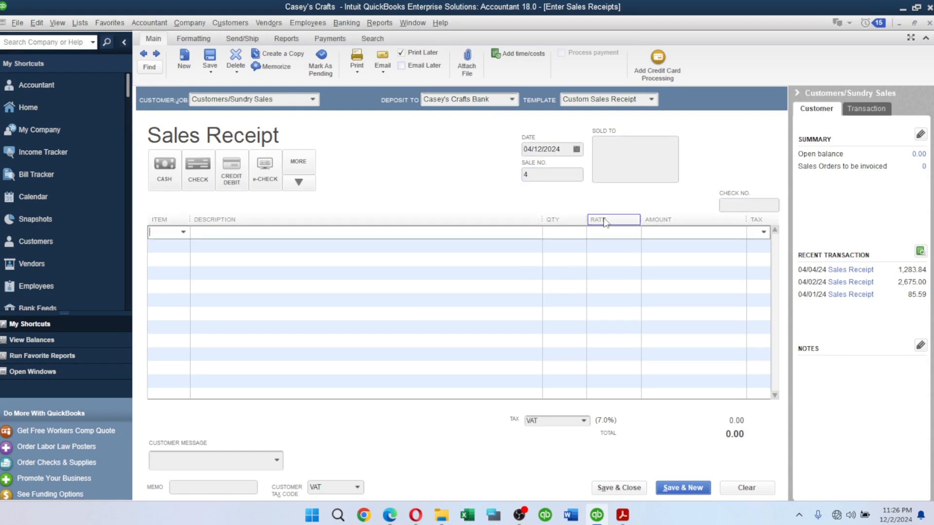
pyautogui.write('print')
pyautogui.press('Tab')
pyautogui.press('Tab')
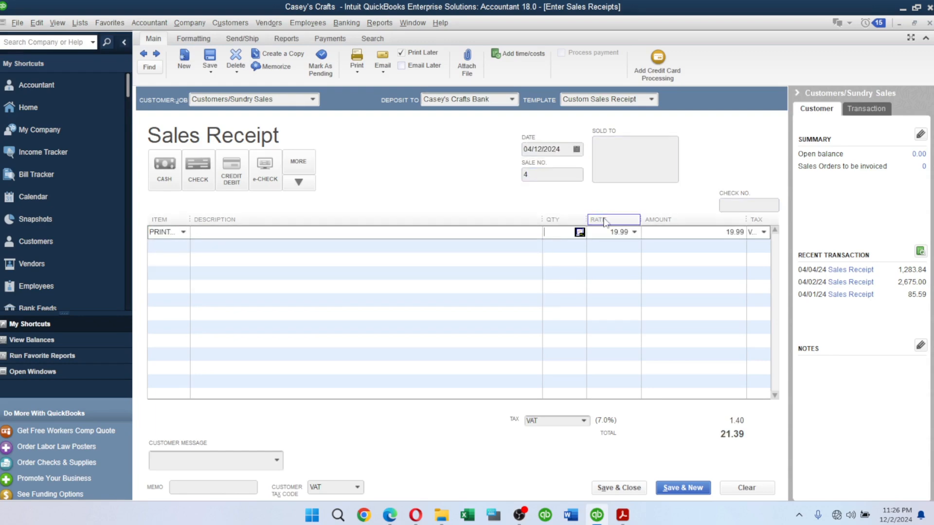
pyautogui.write('4')
pyautogui.press('Tab')
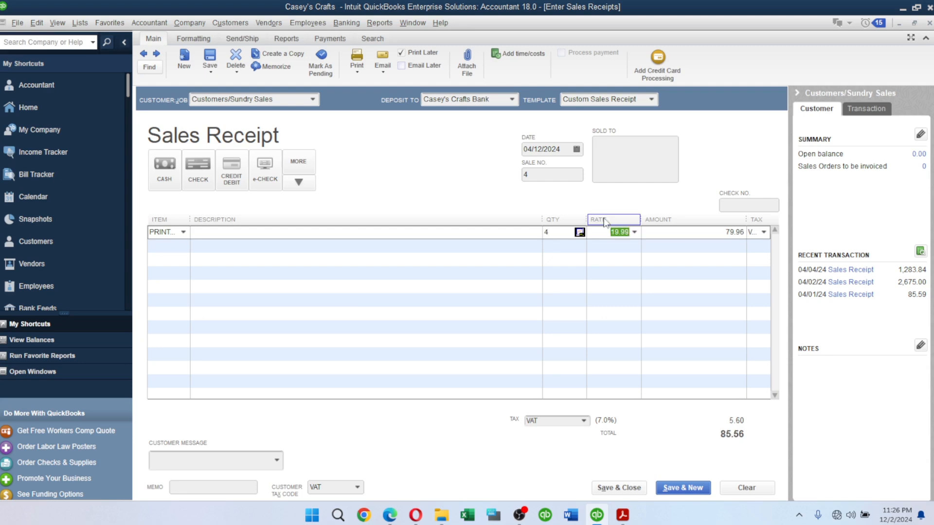
pyautogui.hotkey('alt', 'Tab')
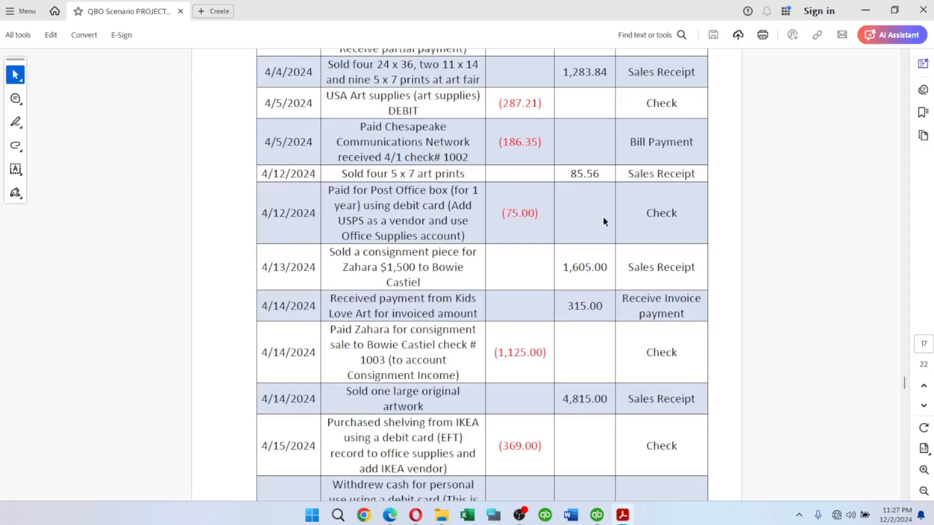
pyautogui.hotkey('alt', 'Tab')
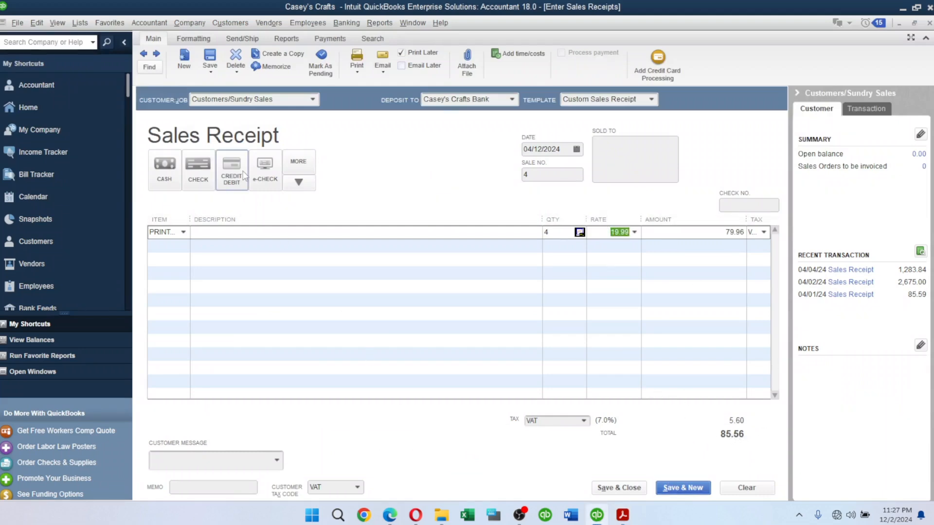
# Step: Set the receipt's payment method to EFT, and save and close the receipt, accepting its past date
pyautogui.click(289, 187)
pyautogui.click(238, 271)
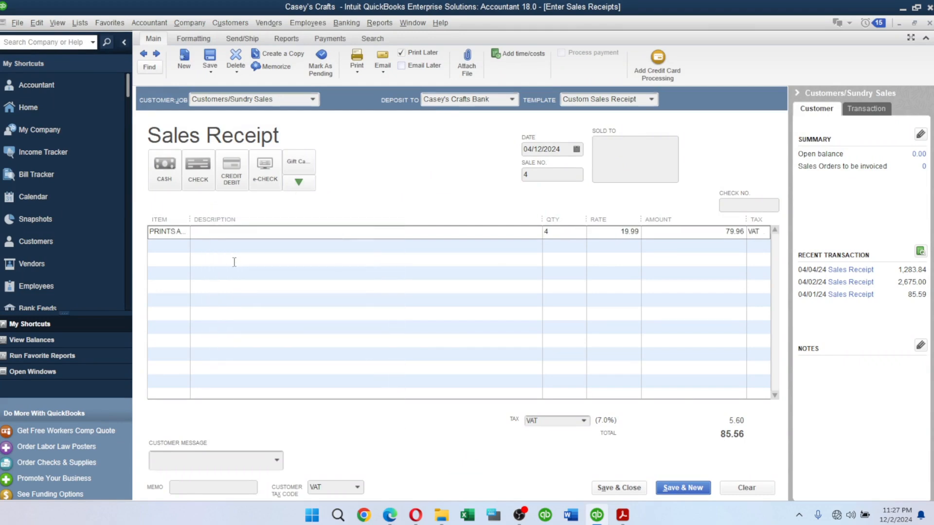
pyautogui.click(299, 183)
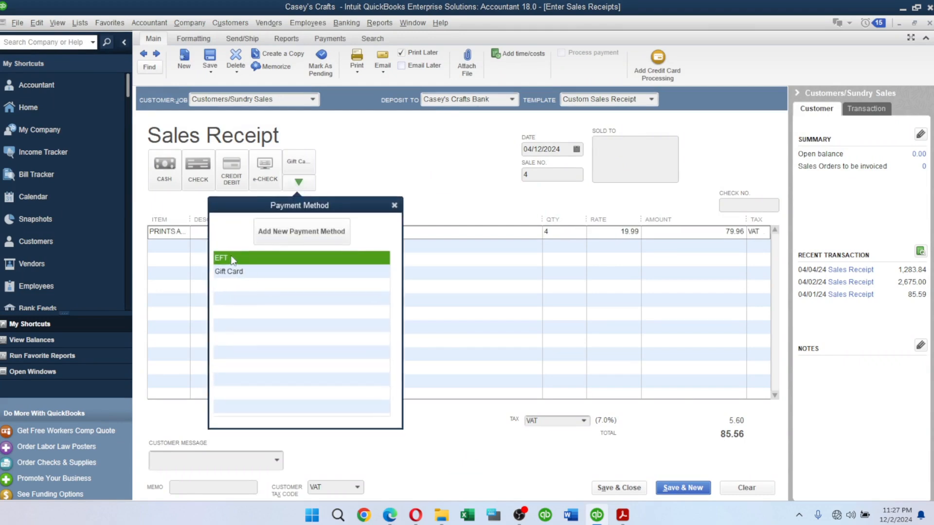
pyautogui.click(231, 255)
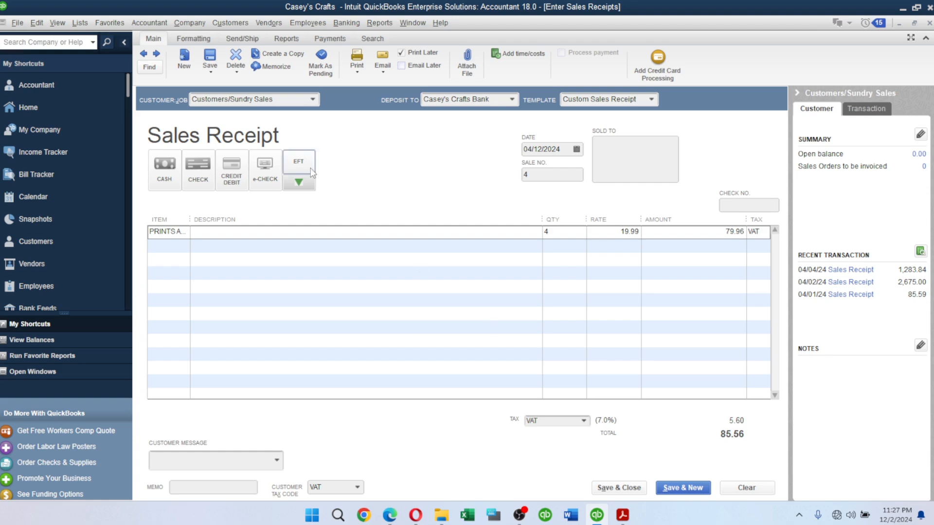
pyautogui.click(680, 488)
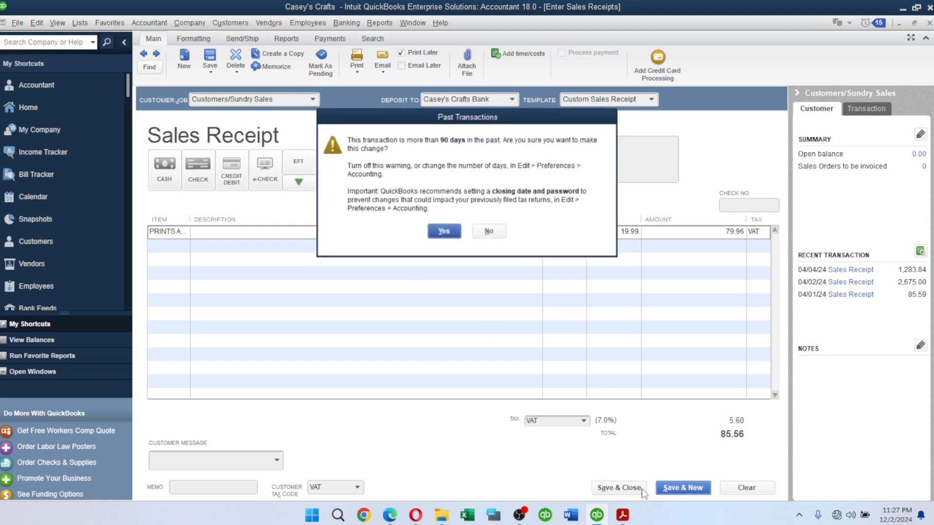
pyautogui.click(440, 232)
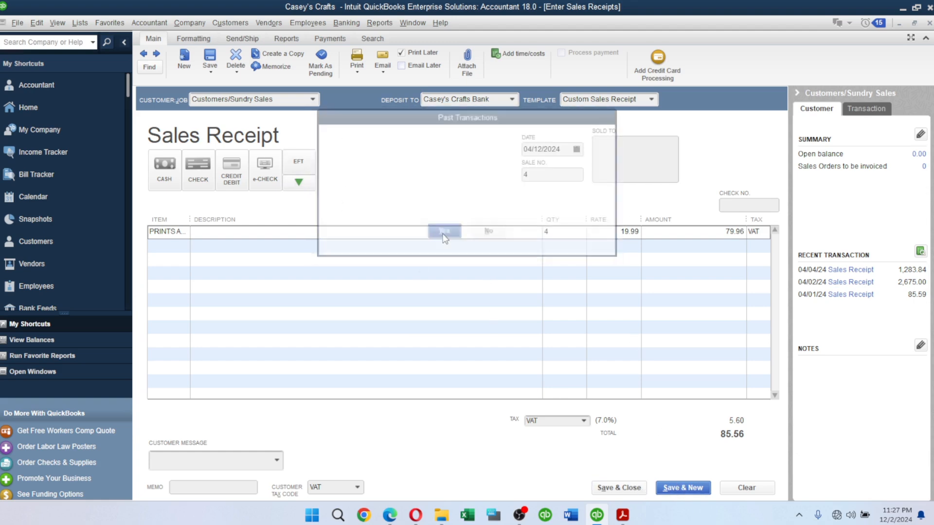
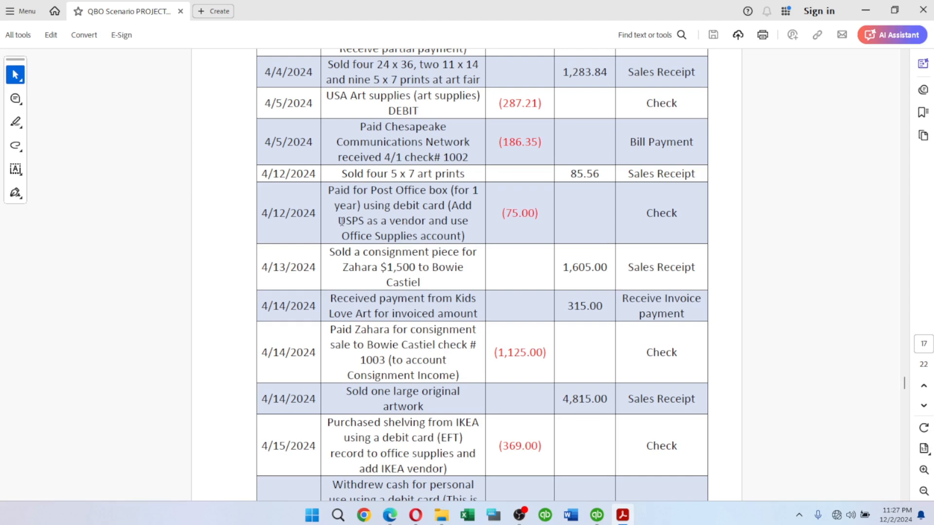
# Step: Copy USPS from Table 12, make a new check payable to it, and quick-add it as a vendor
pyautogui.moveTo(337, 221); pyautogui.dragTo(368, 224)
pyautogui.hotkey('ctrl', 'c')
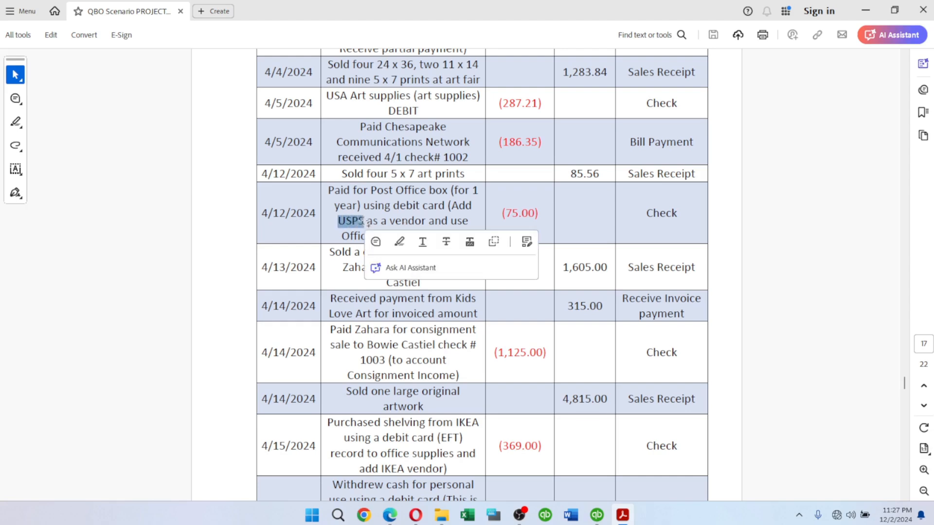
pyautogui.hotkey('alt', 'Tab')
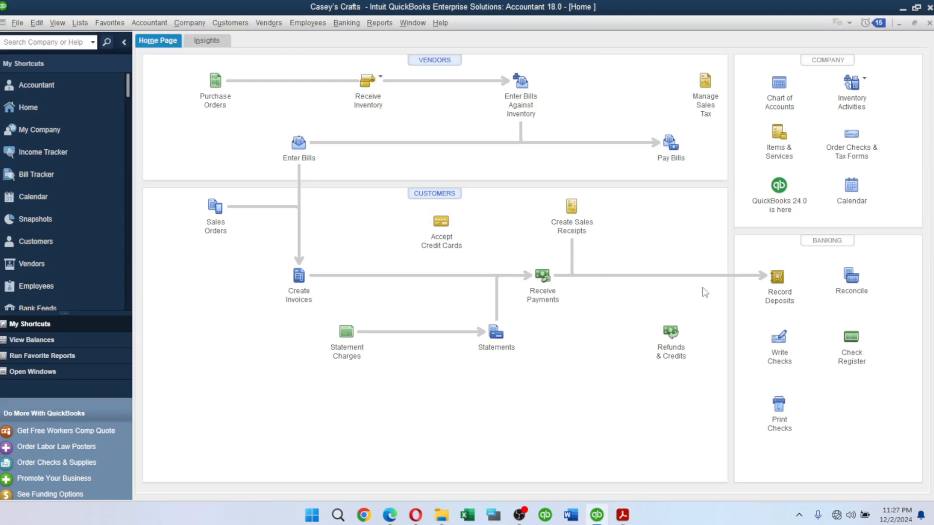
pyautogui.hotkey('alt', 'Tab')
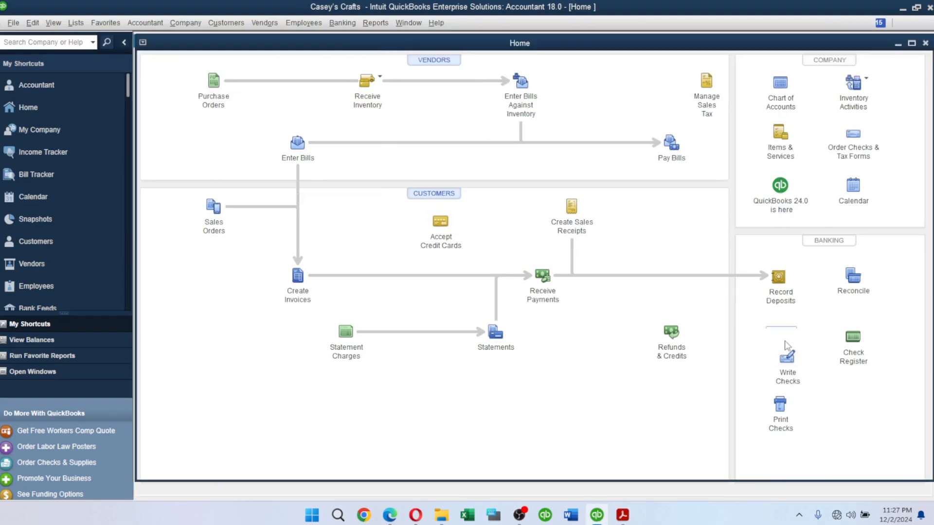
pyautogui.hotkey('alt', 'Tab')
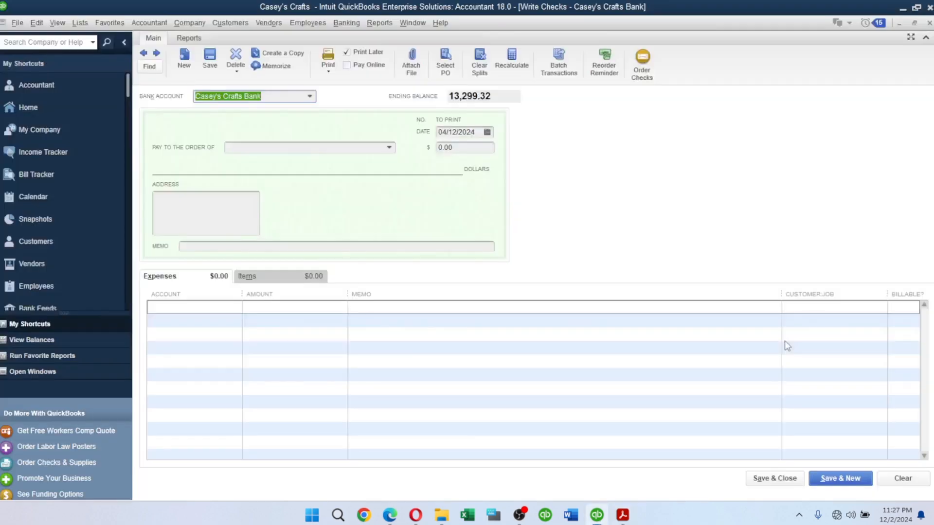
pyautogui.click(317, 146)
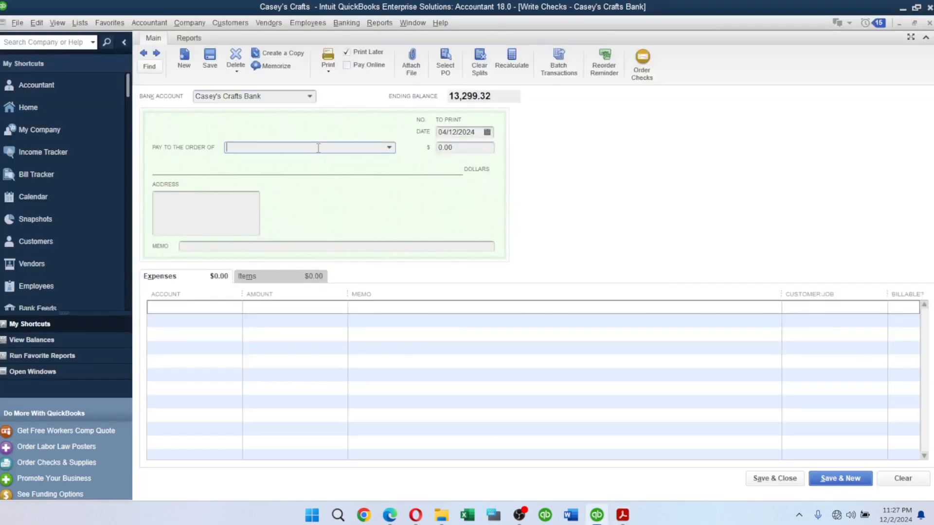
pyautogui.hotkey('ctrl', 'v')
pyautogui.press('Tab')
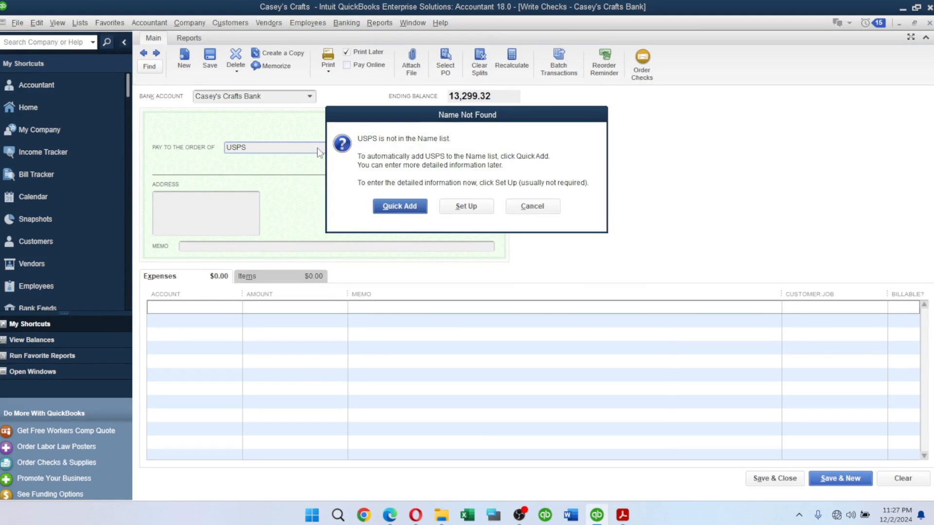
pyautogui.click(418, 207)
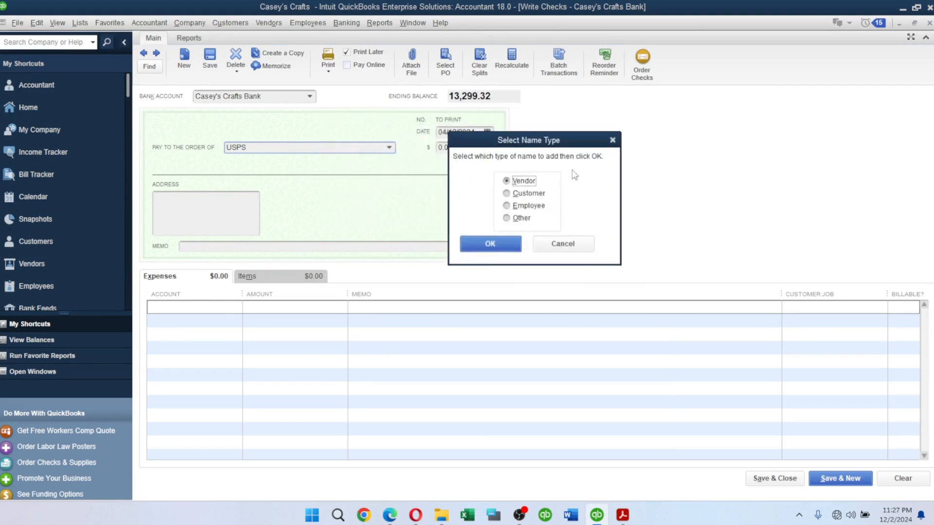
pyautogui.click(491, 245)
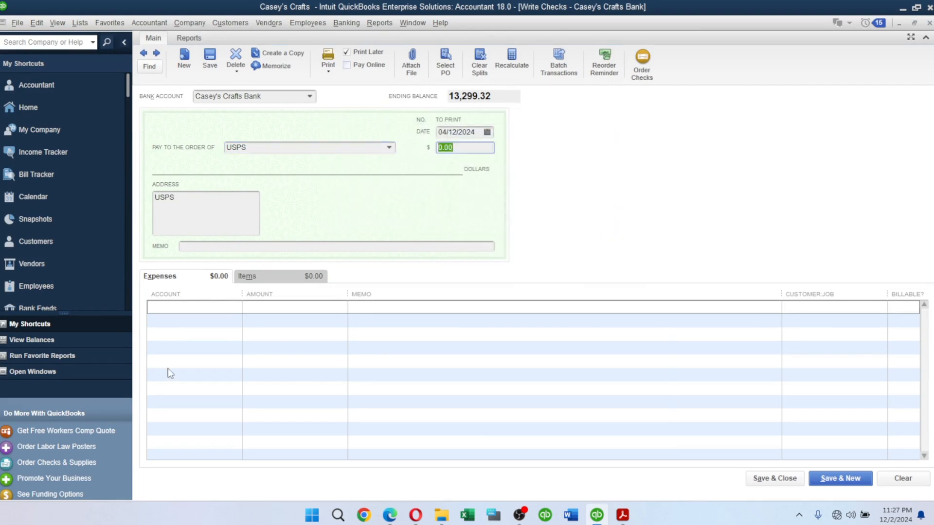
# Step: Charge the USPS check to Office Supplies Expense and enter the 75.00 amount copied from Table 12
pyautogui.hotkey('alt', 'Tab')
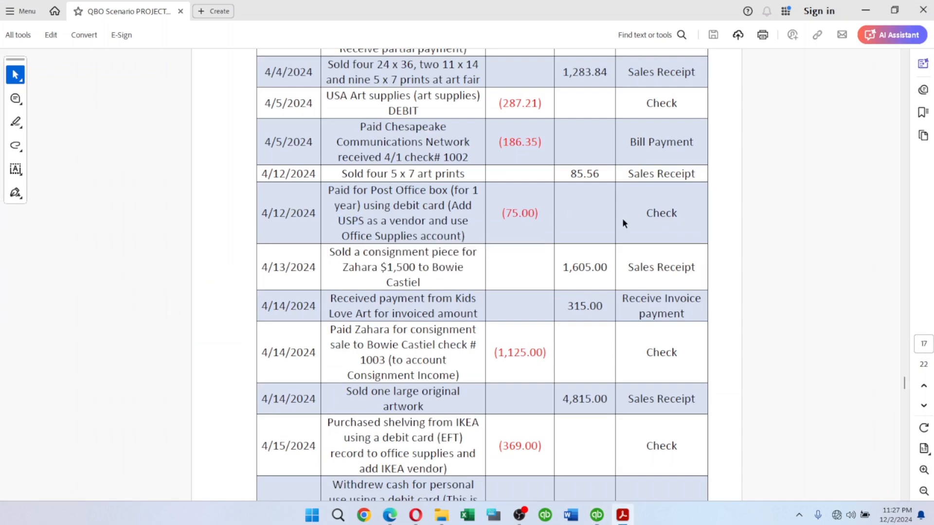
pyautogui.moveTo(502, 213); pyautogui.dragTo(536, 214)
pyautogui.hotkey('alt', 'Tab')
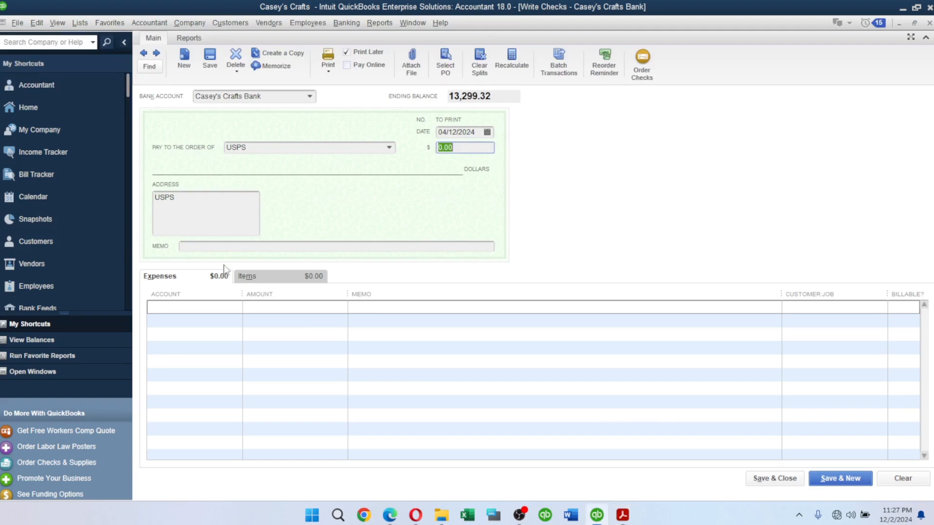
pyautogui.click(186, 307)
pyautogui.write('Office Supplies Expense')
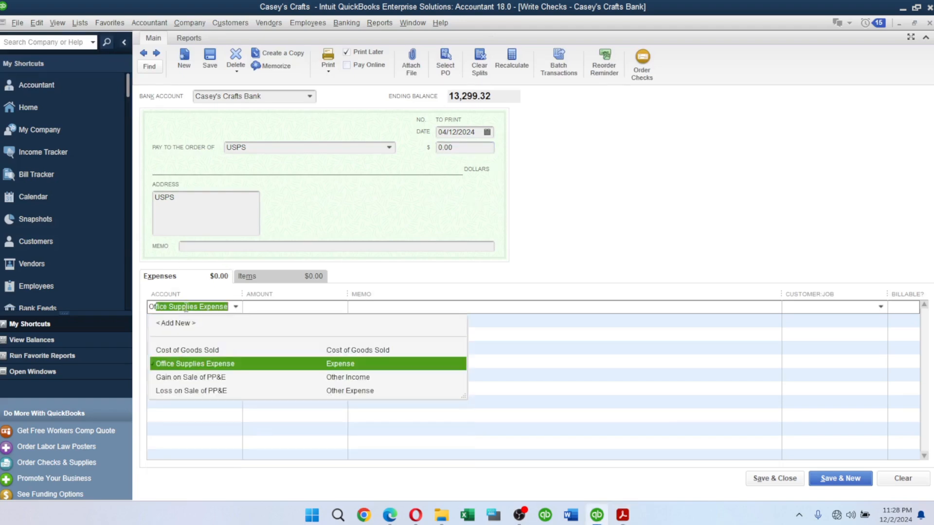
pyautogui.press('Tab')
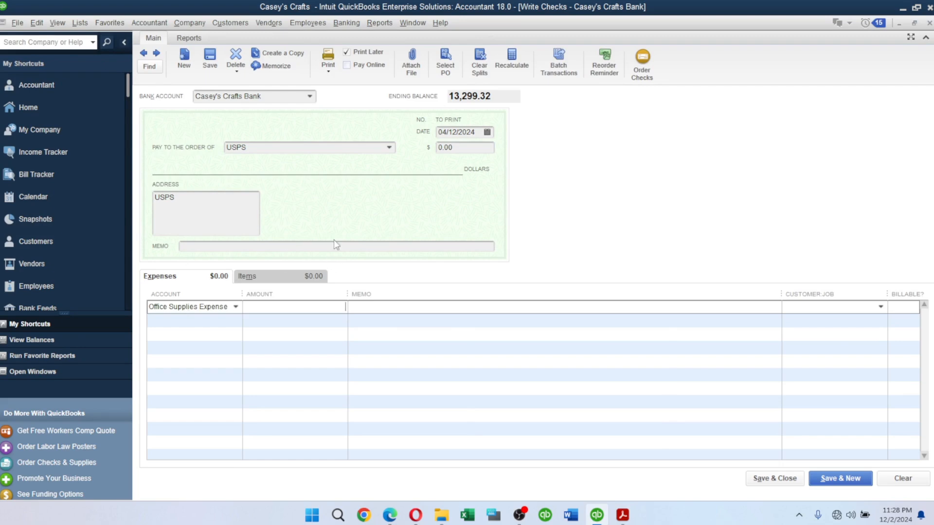
pyautogui.click(456, 147)
pyautogui.doubleClick(456, 146)
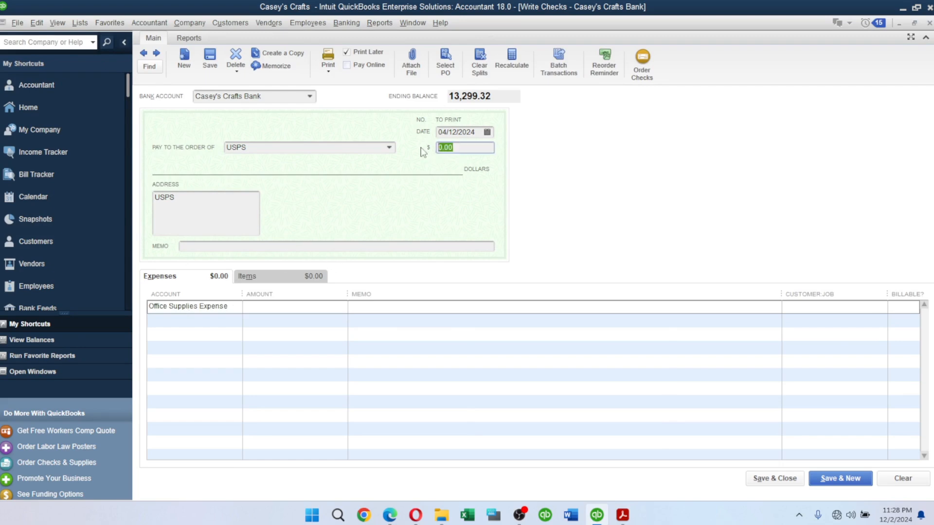
pyautogui.write('(75.00')
# Step: Copy the description "Paid for Post Office box (for 1 year)" from Table 12 and return to the check's expense line
pyautogui.hotkey('alt', 'Tab')
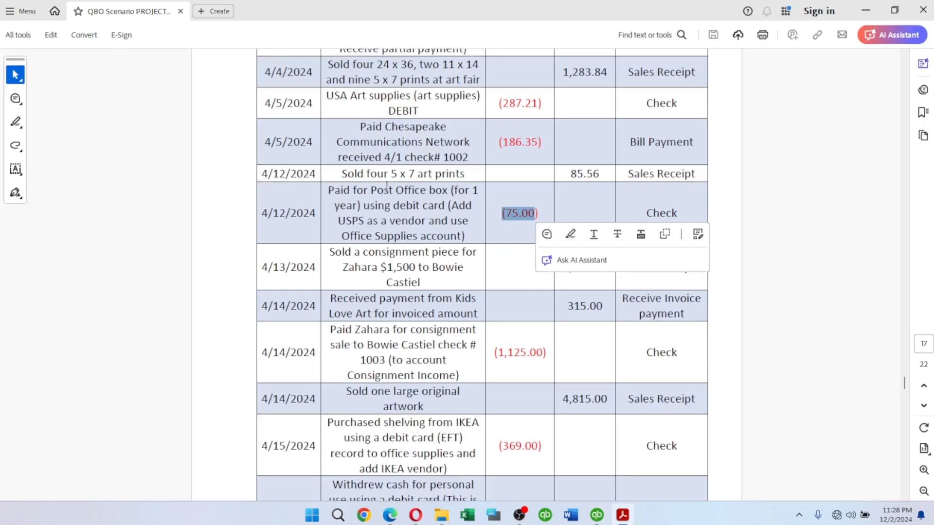
pyautogui.doubleClick(329, 190)
pyautogui.click(353, 190)
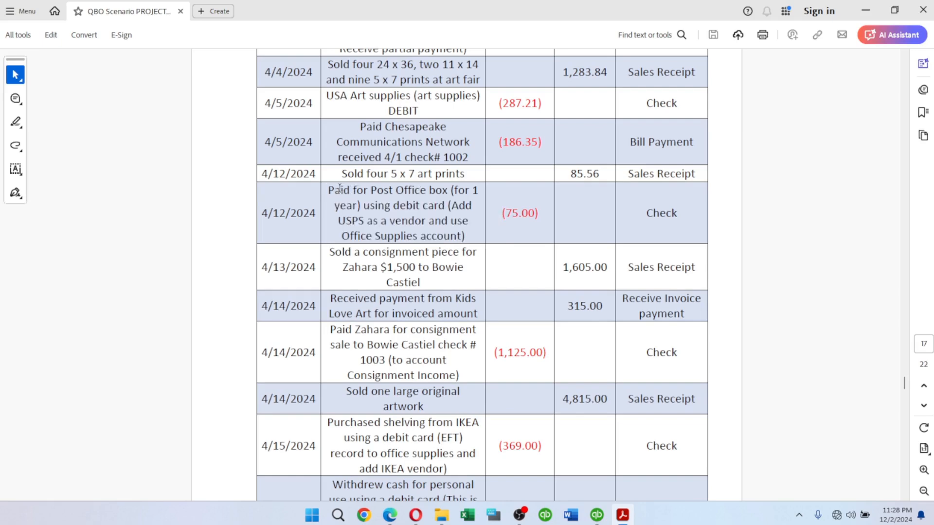
pyautogui.moveTo(334, 189)
pyautogui.mouseDown()
pyautogui.moveTo(375, 205)
pyautogui.moveTo(360, 206)
pyautogui.mouseUp()
pyautogui.hotkey('ctrl', 'c')
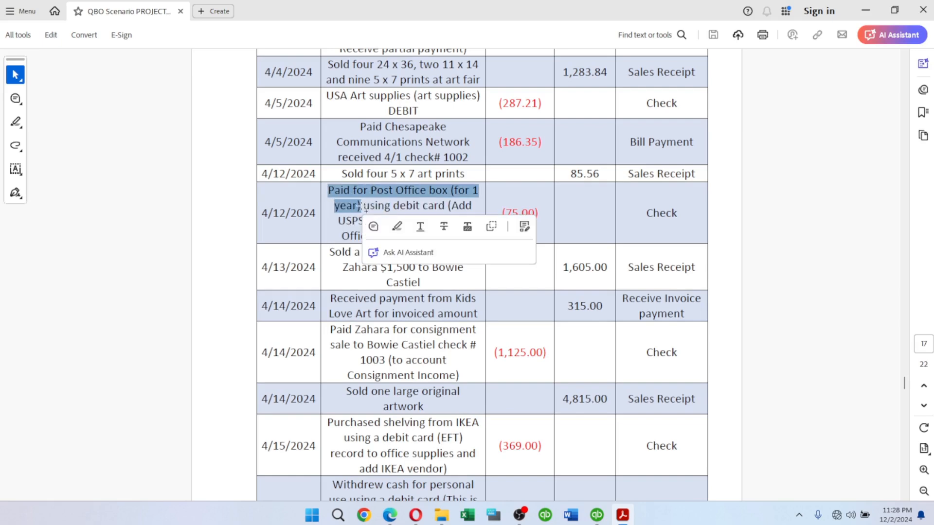
pyautogui.hotkey('alt', 'Tab')
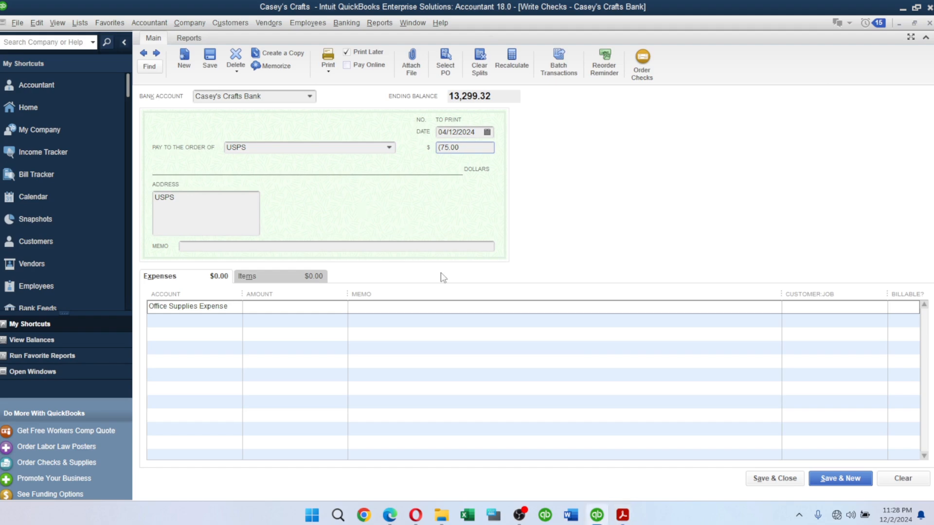
pyautogui.click(408, 311)
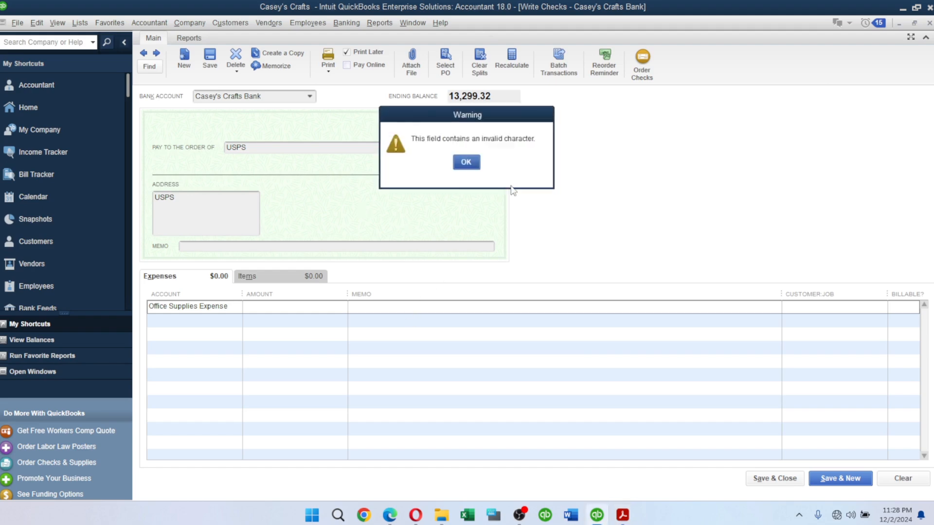
# Step: Correct the check amount to 75.00 by removing the stray opening parenthesis
pyautogui.click(466, 162)
pyautogui.click(460, 151)
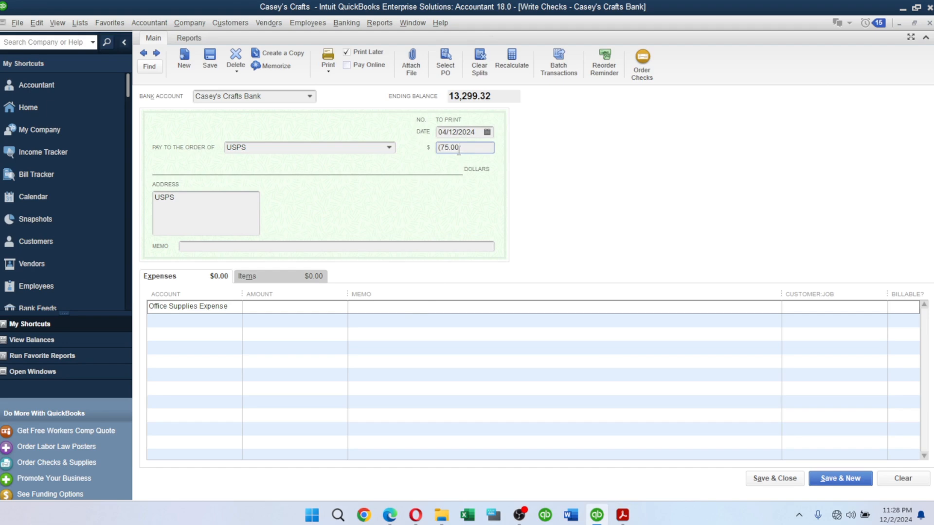
pyautogui.press('Home')
pyautogui.press('Delete')
pyautogui.press('Tab')
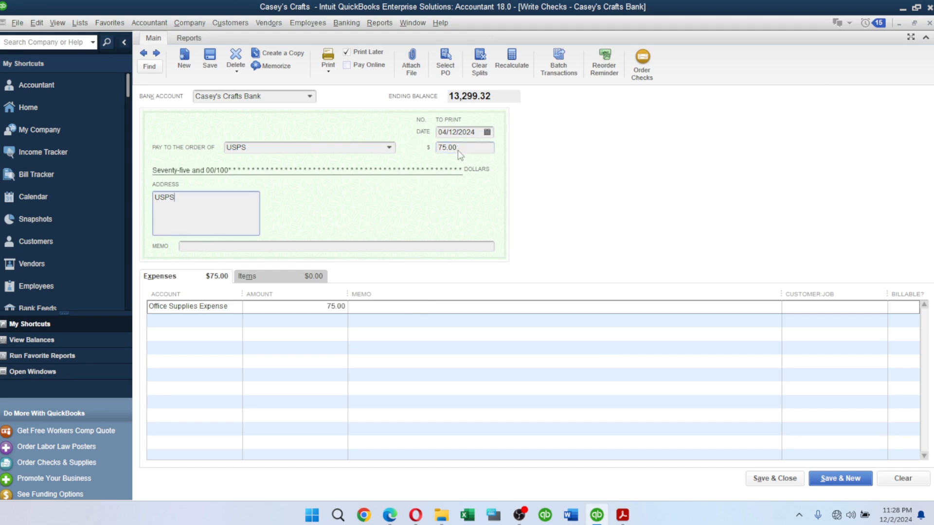
# Step: Paste "Paid for Post Office box (for 1 year)" as the expense line's memo and save the check, accepting its past date
pyautogui.click(401, 305)
pyautogui.hotkey('ctrl', 'v')
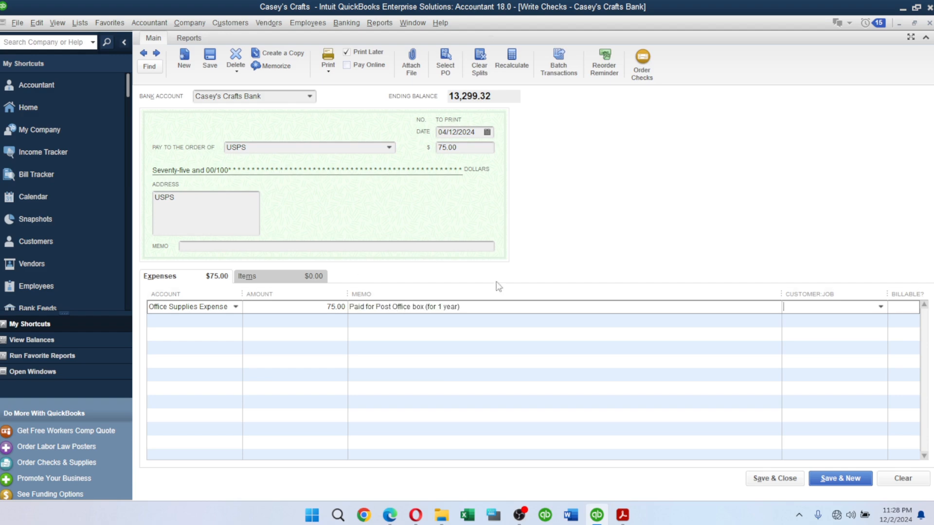
pyautogui.press('Tab')
pyautogui.click(835, 478)
pyautogui.click(443, 233)
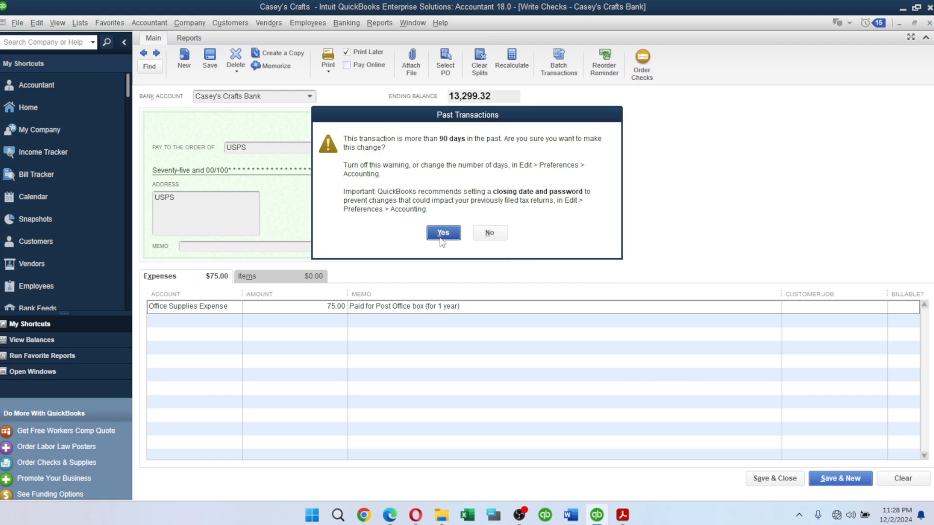
pyautogui.press('Escape')
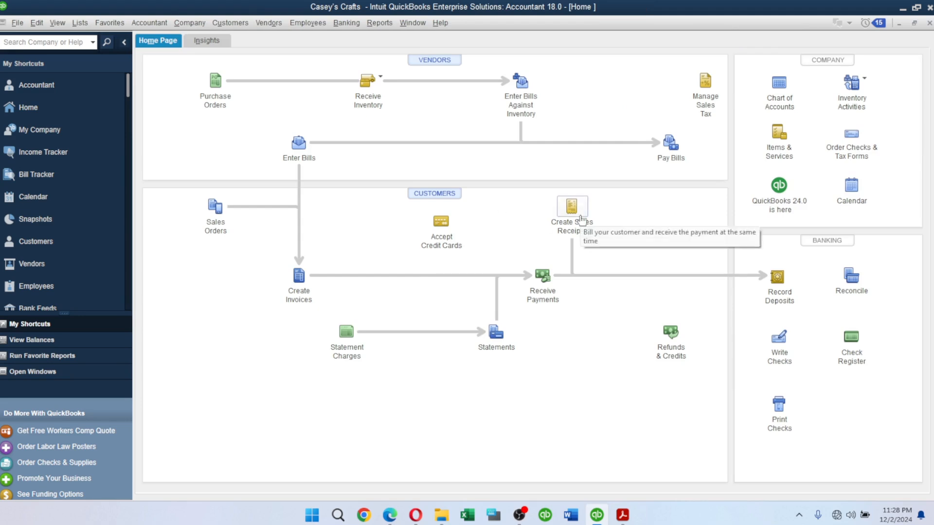
# Step: Read the 4/13/2024 consignment sale in Table 12 and copy its full description
pyautogui.hotkey('alt', 'Tab')
pyautogui.click(529, 202)
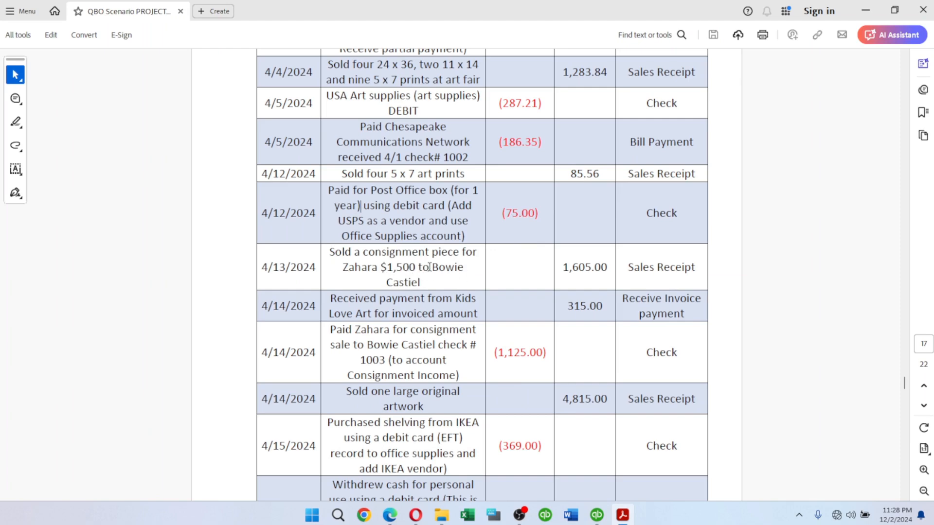
pyautogui.moveTo(433, 266)
pyautogui.mouseDown()
pyautogui.moveTo(447, 285)
pyautogui.moveTo(423, 282)
pyautogui.mouseUp()
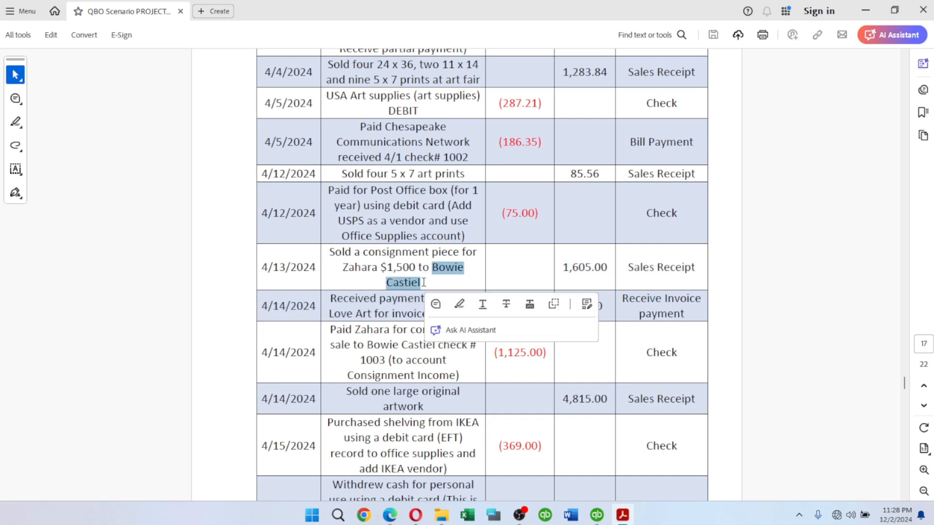
pyautogui.hotkey('alt', 'Tab')
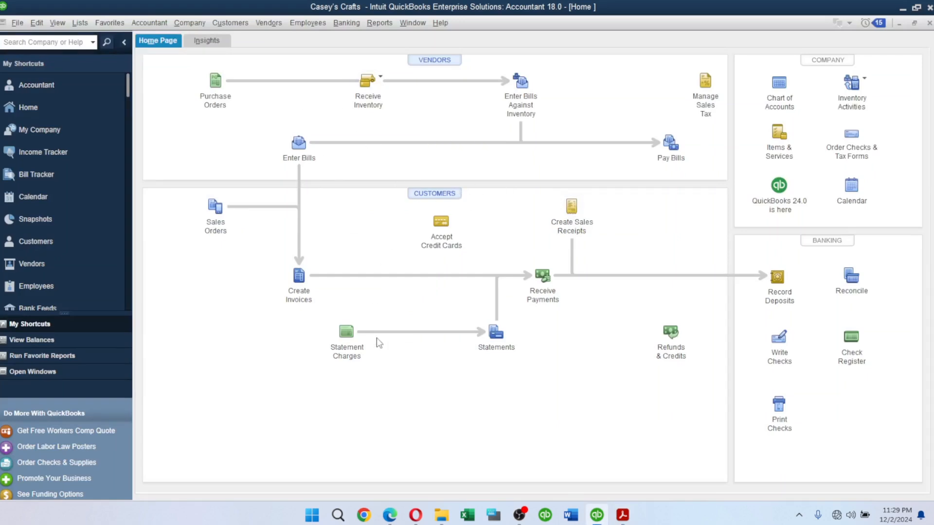
pyautogui.hotkey('alt', 'Tab')
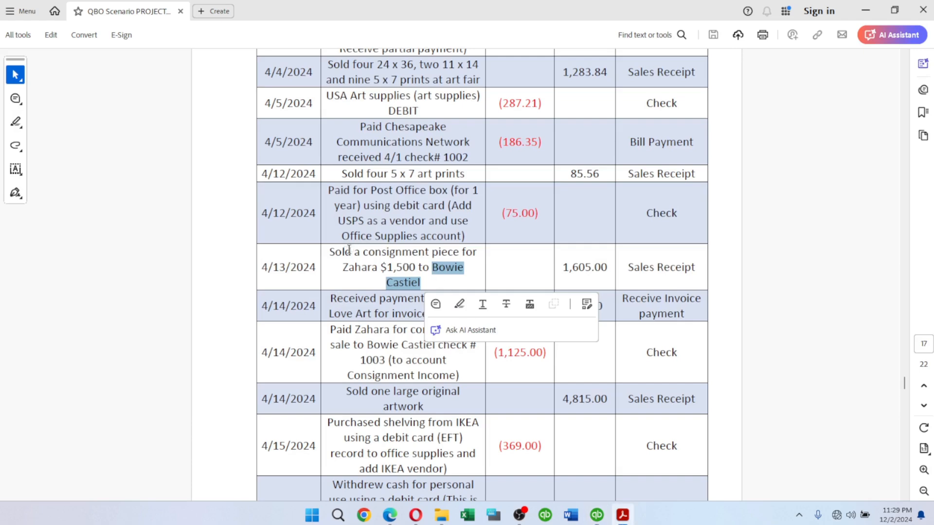
pyautogui.hotkey('alt', 'Tab')
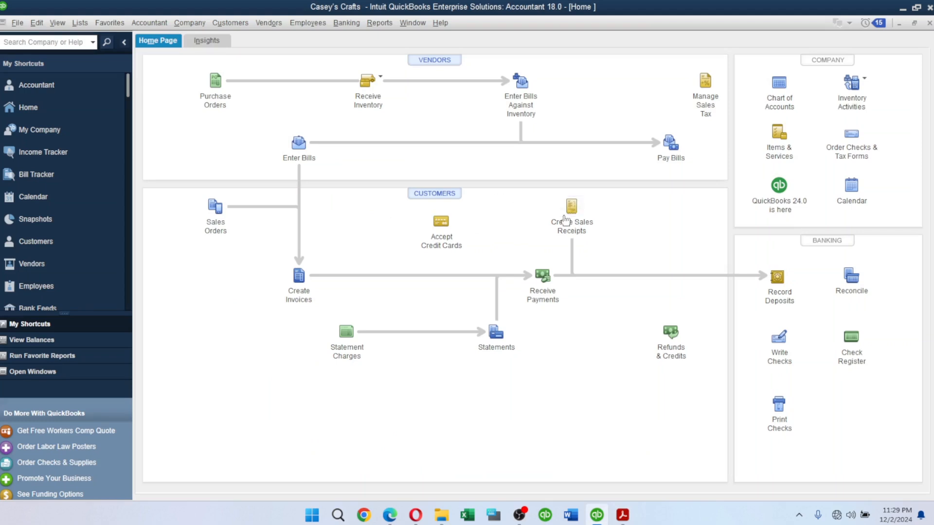
pyautogui.hotkey('alt', 'Tab')
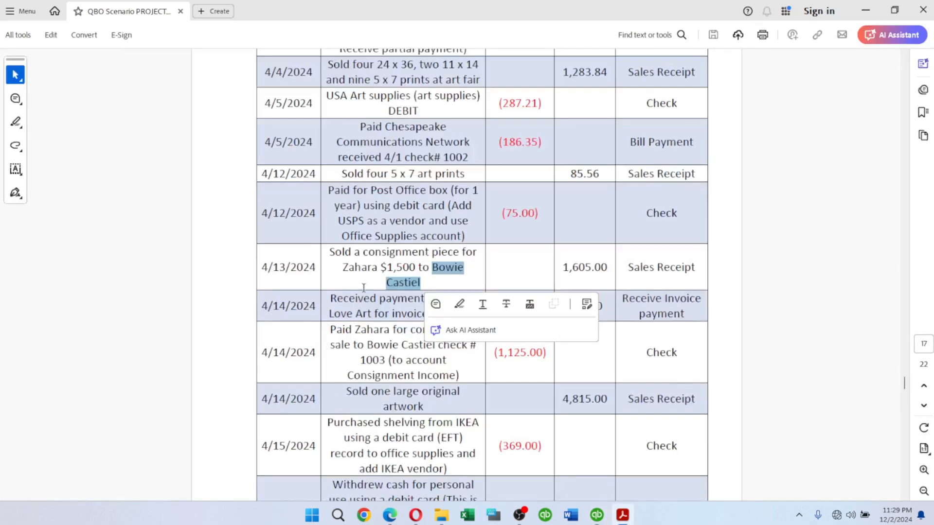
pyautogui.moveTo(329, 252)
pyautogui.mouseDown()
pyautogui.moveTo(446, 267)
pyautogui.moveTo(434, 267)
pyautogui.moveTo(432, 295)
pyautogui.moveTo(423, 281)
pyautogui.mouseUp()
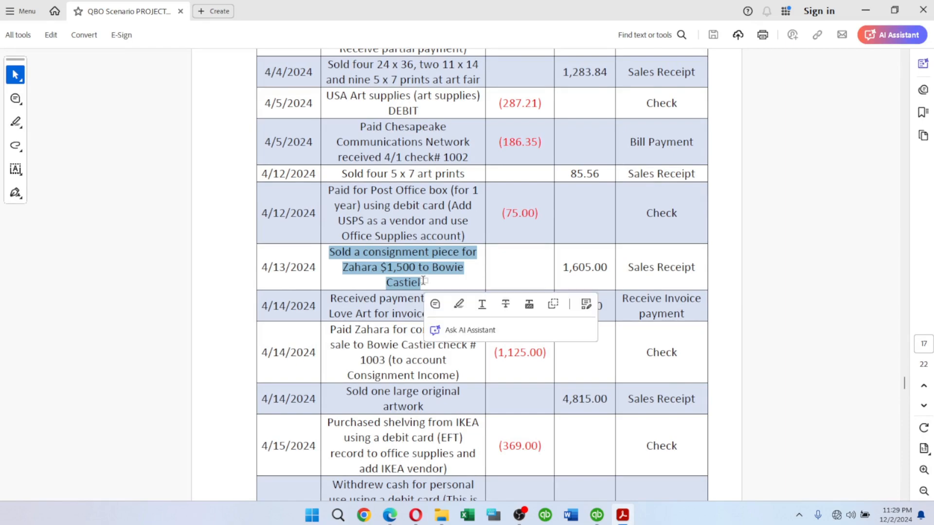
pyautogui.hotkey('alt', 'Tab')
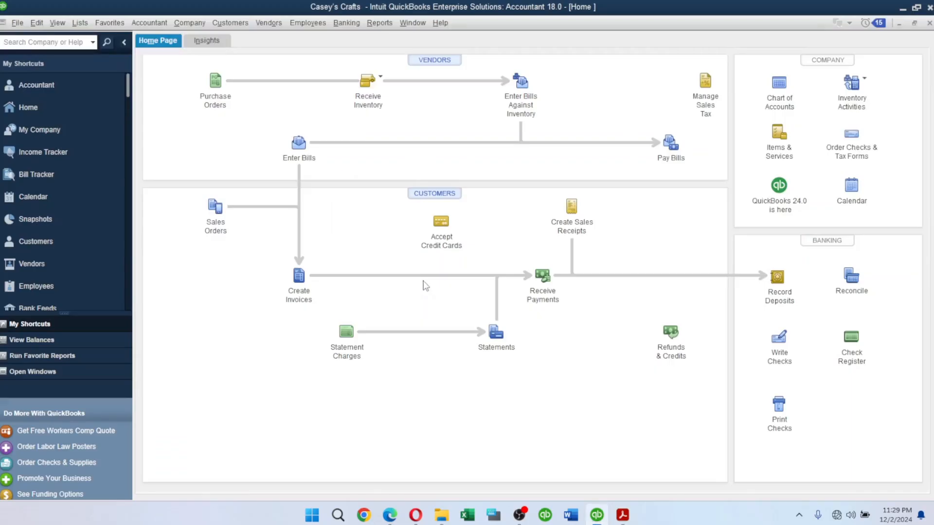
# Step: Start a sales receipt for Customers/Sundry Sales and add the non-inventory Consignment Artwork item on its first line
pyautogui.click(584, 232)
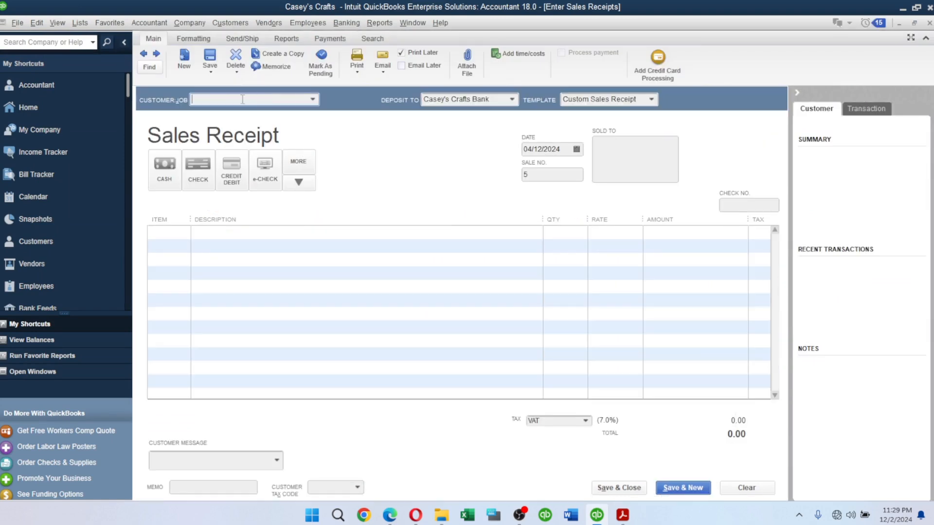
pyautogui.write('Customers/Sundry Sales')
pyautogui.press('Tab')
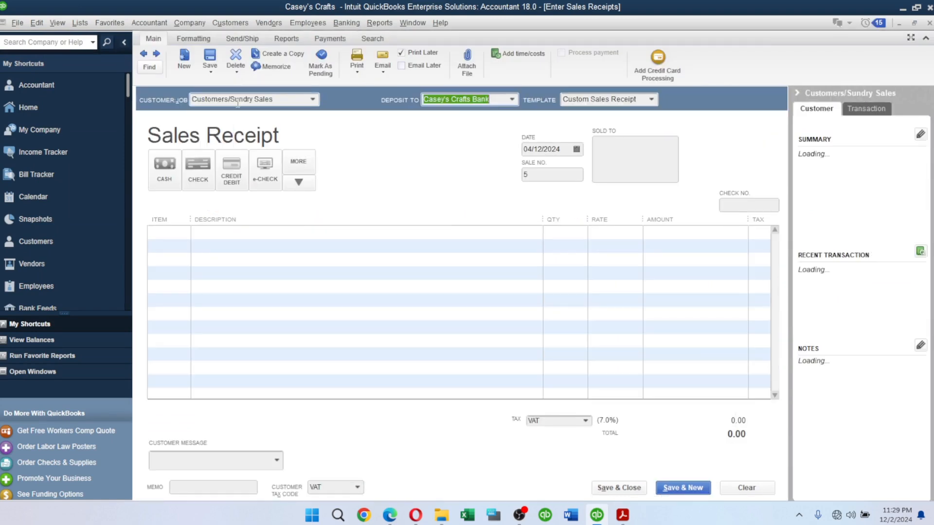
pyautogui.click(168, 238)
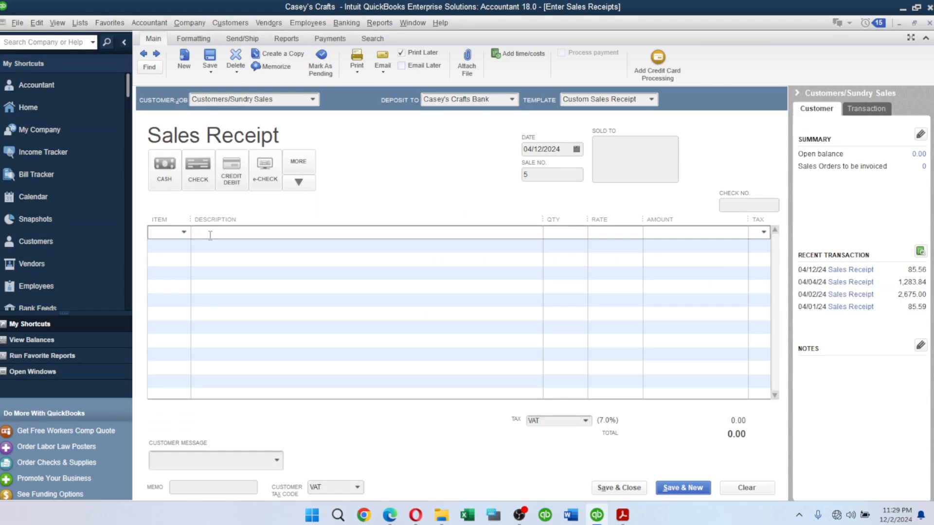
pyautogui.click(183, 233)
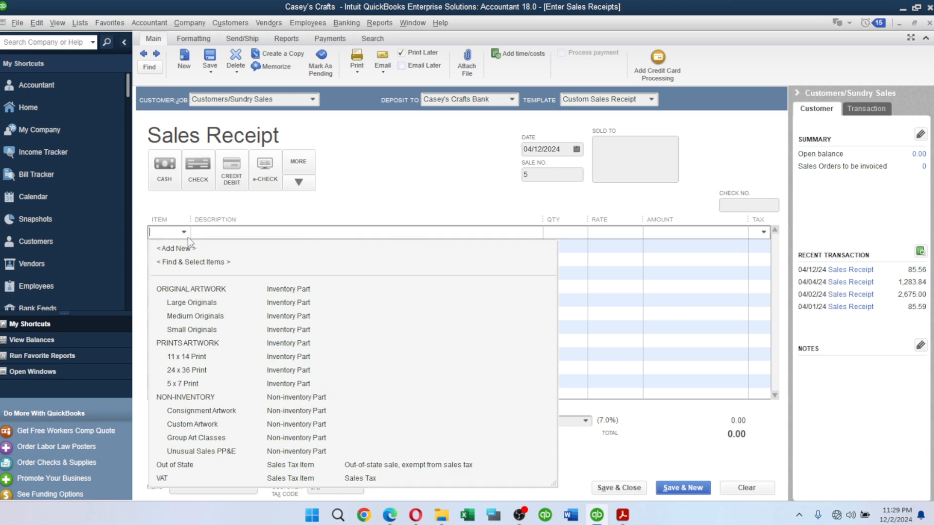
pyautogui.write('Co')
pyautogui.press('Tab')
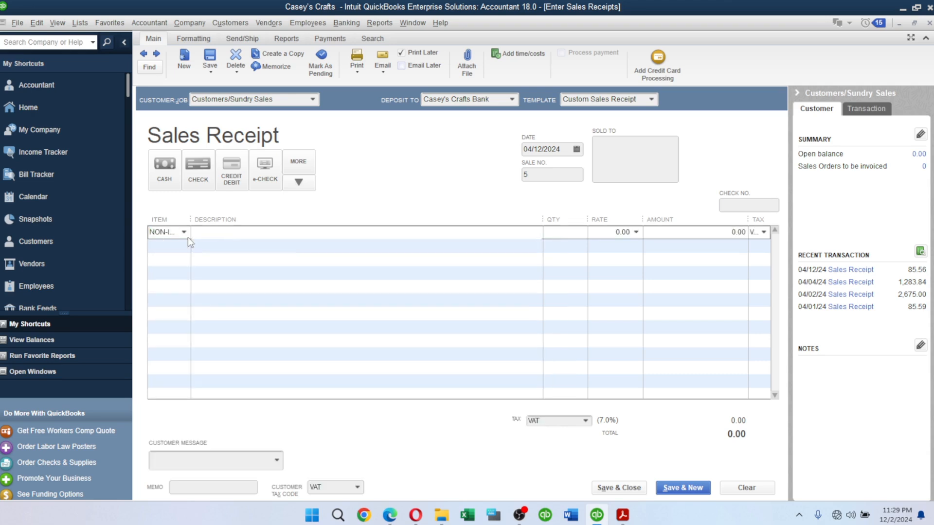
pyautogui.press('Tab')
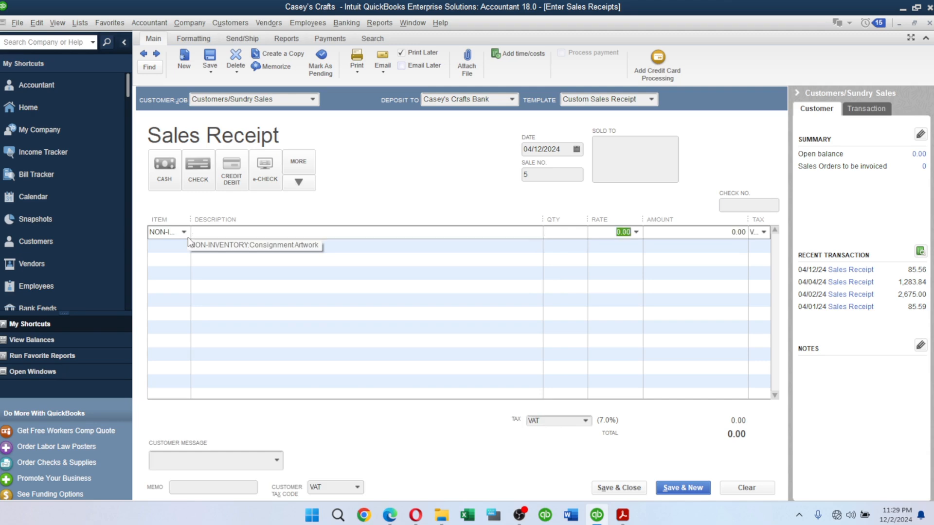
# Step: Set the Consignment Artwork line's rate to 1,500.00 and check the sale against the 4/13/2024 entry in Table 12
pyautogui.write('15000')
pyautogui.press('Tab')
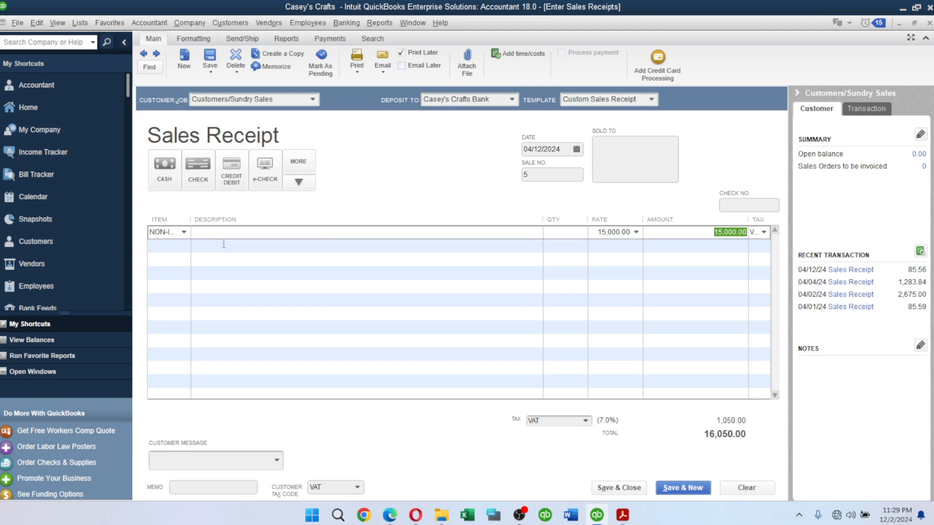
pyautogui.hotkey('shift', 'Tab')
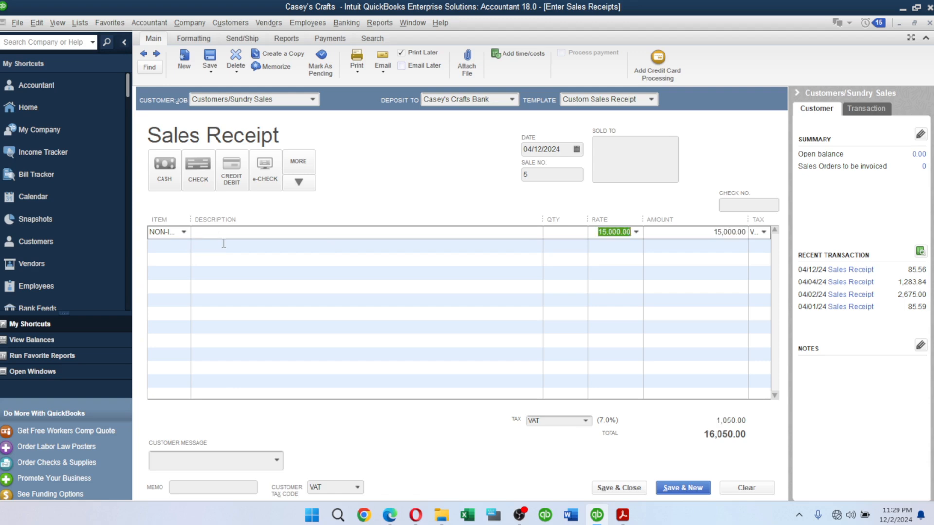
pyautogui.write('1500')
pyautogui.press('Tab')
pyautogui.hotkey('alt', 'Tab')
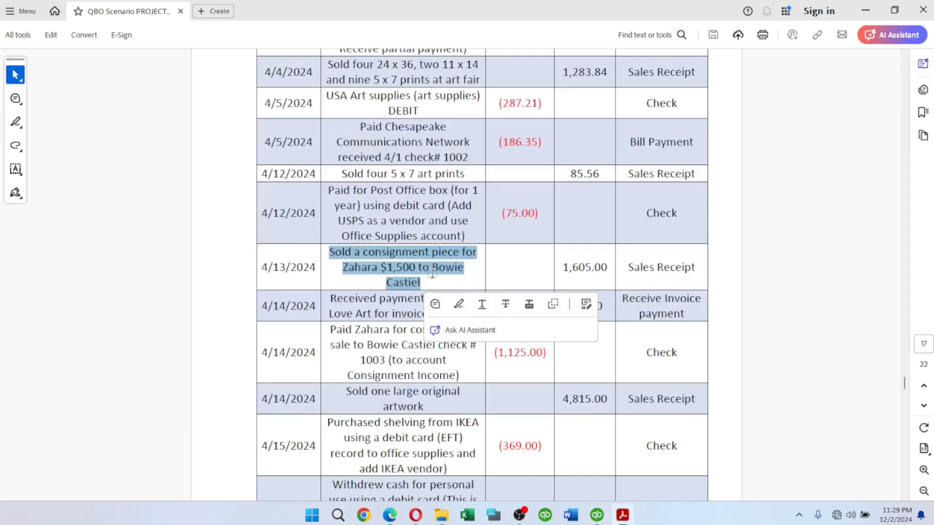
pyautogui.hotkey('alt', 'Tab')
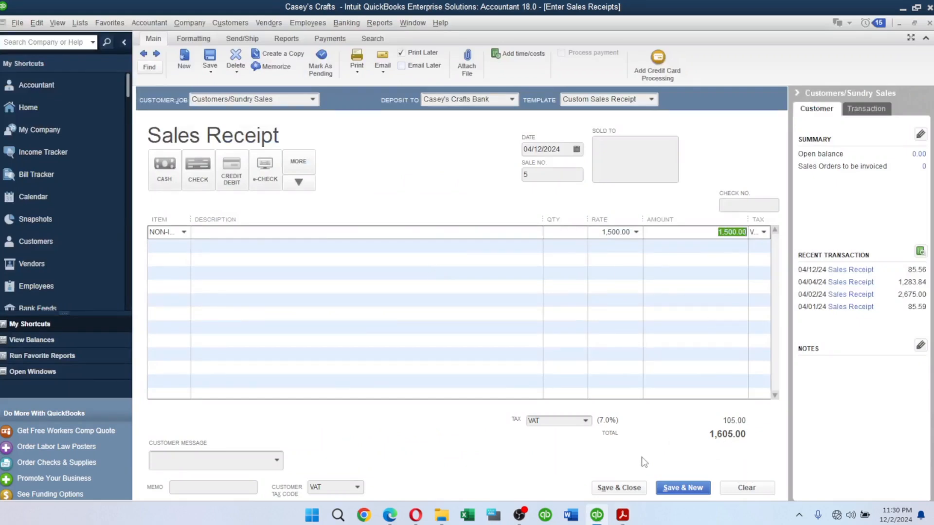
pyautogui.hotkey('alt', 'Tab')
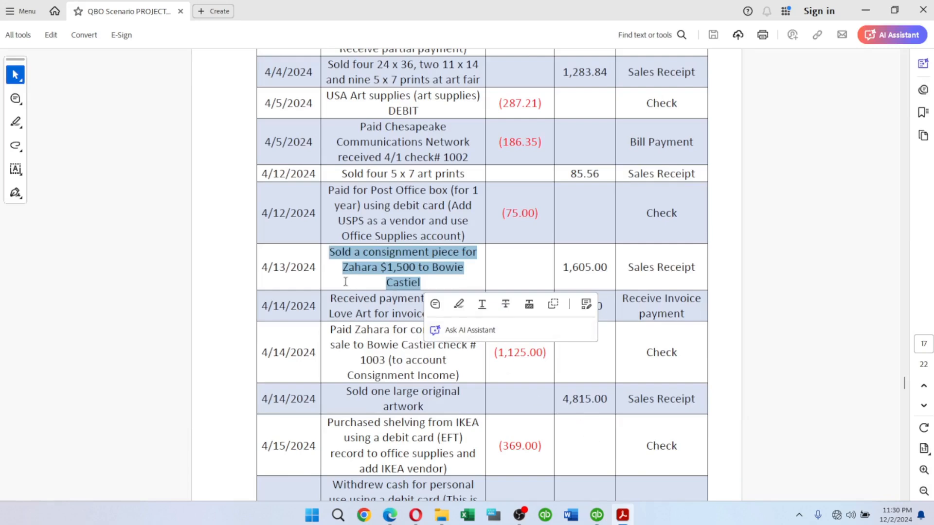
pyautogui.hotkey('alt', 'Tab')
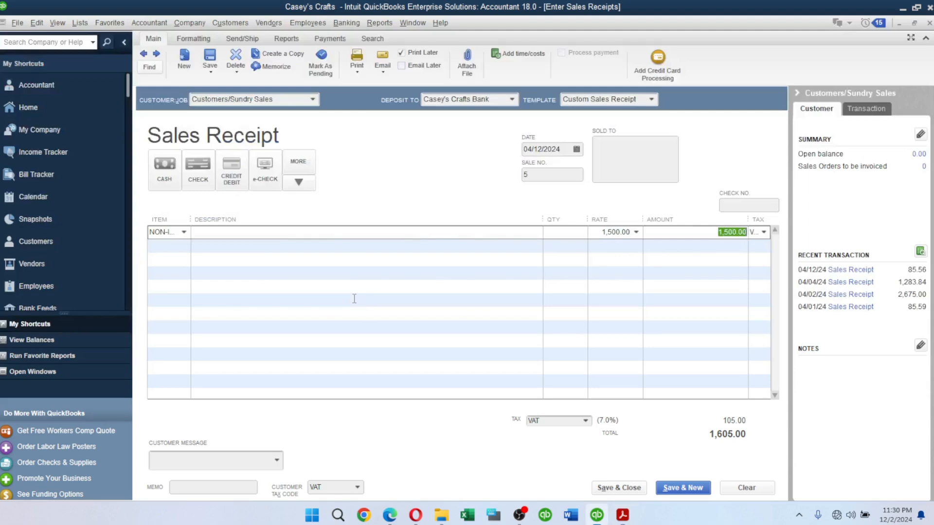
# Step: Paste the copied consignment sale description as the receipt's memo and set the receipt date to 04/13/2024
pyautogui.click(198, 487)
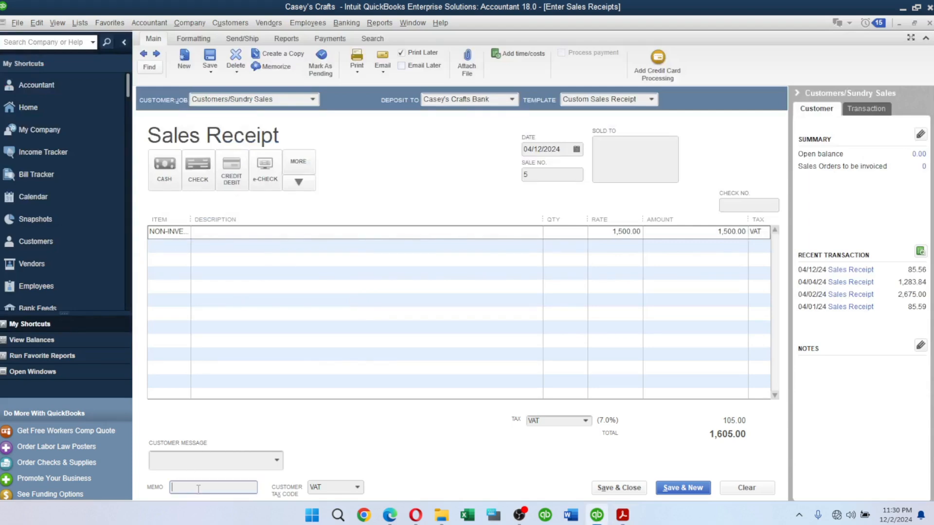
pyautogui.hotkey('ctrl', 'v')
pyautogui.hotkey('alt', 'Tab')
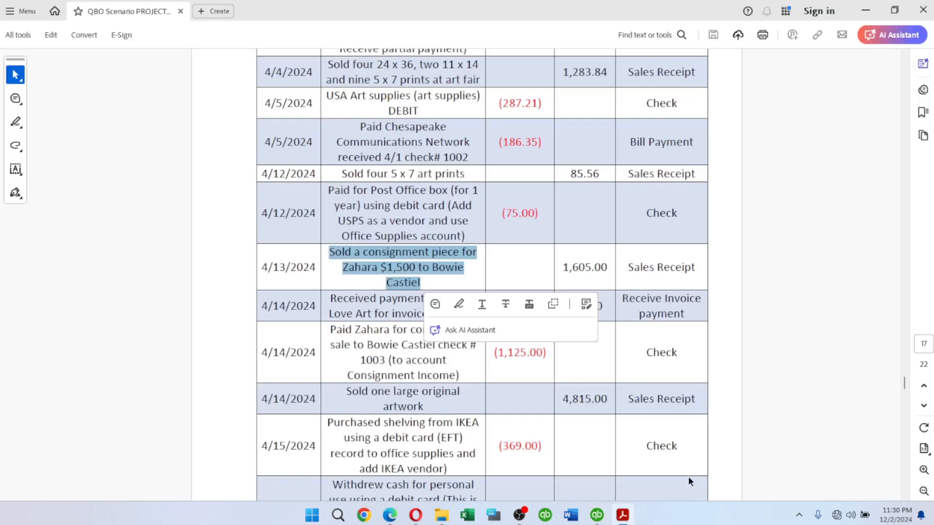
pyautogui.hotkey('alt', 'Tab')
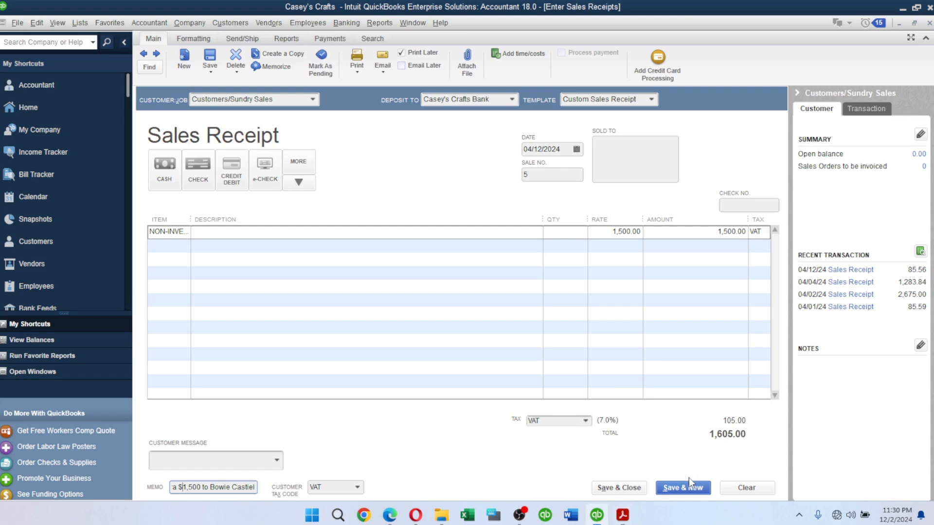
pyautogui.click(576, 150)
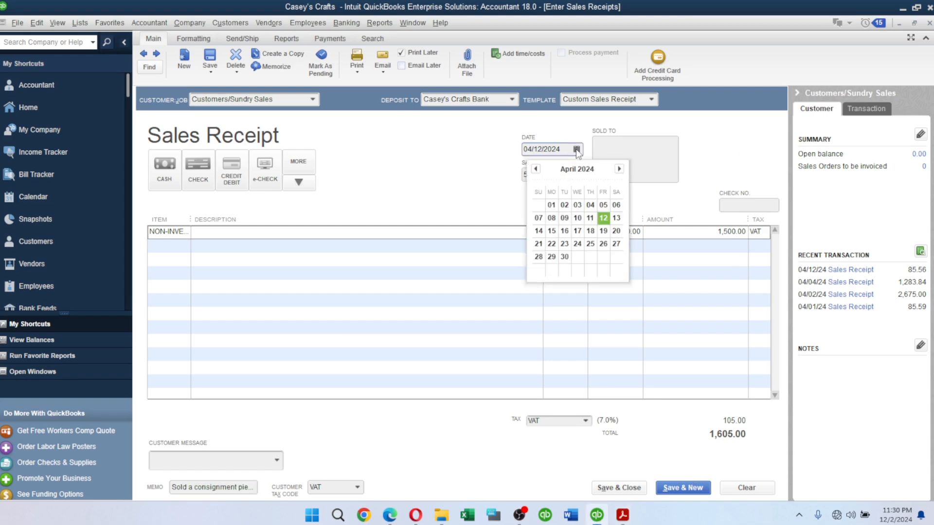
pyautogui.click(615, 219)
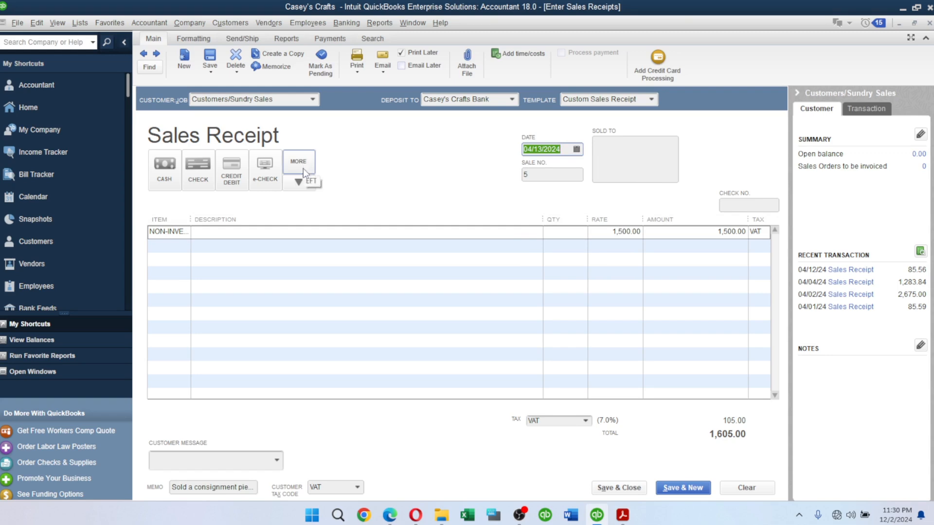
# Step: Choose EFT as the payment method and save the receipt, accepting its past date and ignoring the flagged names in the spelling check
pyautogui.click(303, 183)
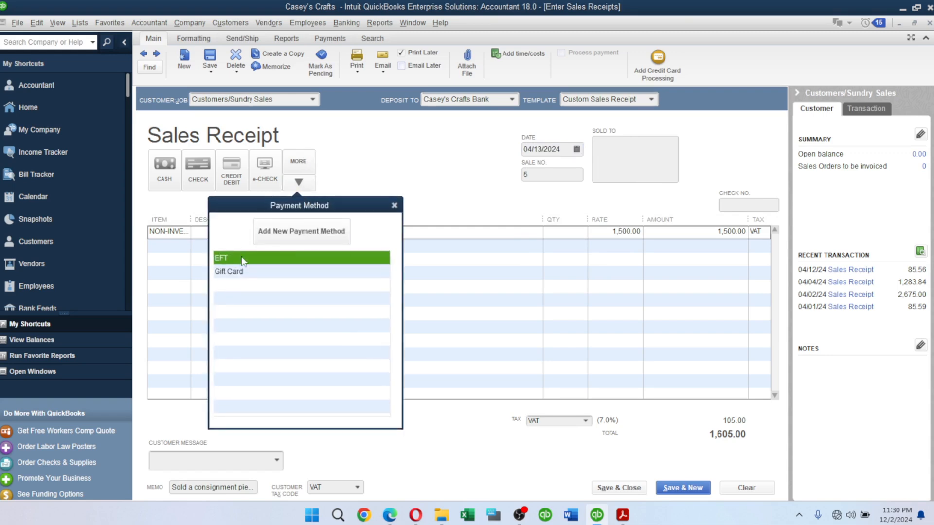
pyautogui.click(242, 258)
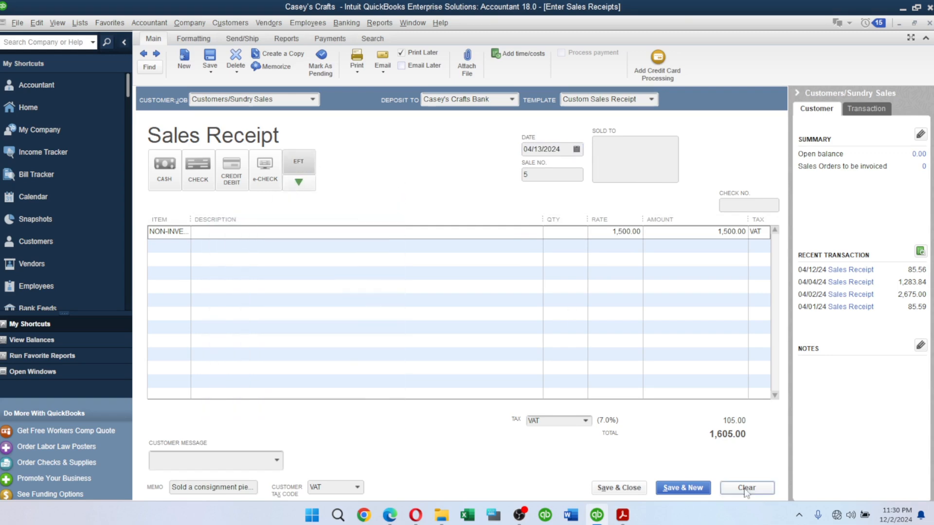
pyautogui.click(617, 488)
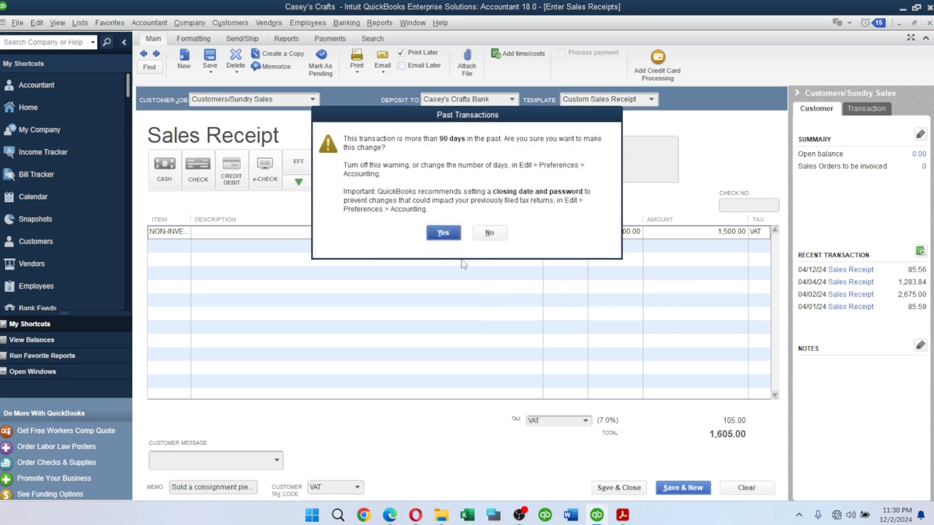
pyautogui.click(434, 233)
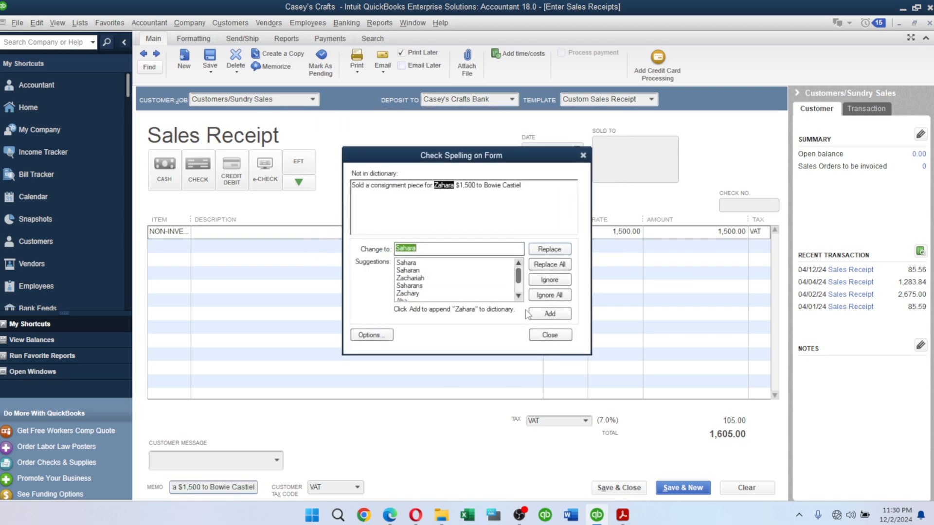
pyautogui.click(552, 296)
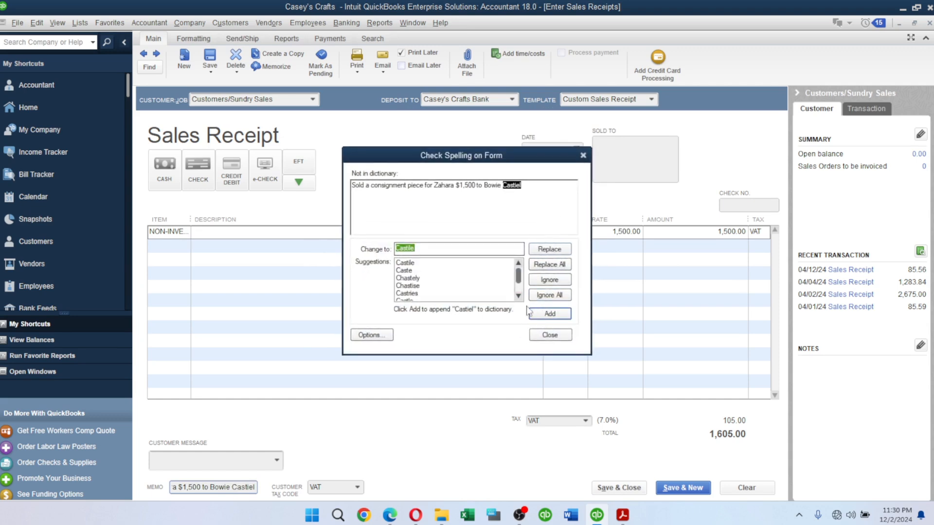
pyautogui.click(545, 295)
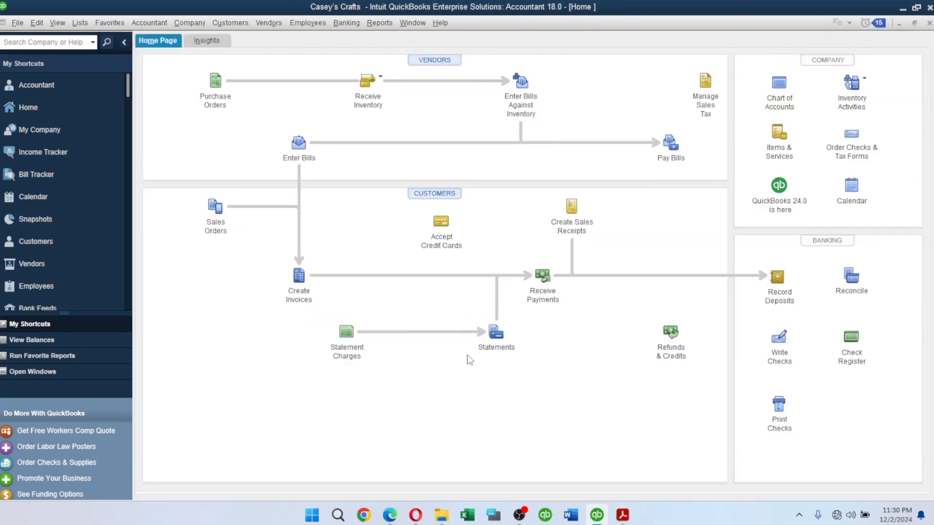
# Step: Copy the 315.00 amount of the 4/14/2024 Kids Love Art payment from Table 12 and return to QuickBooks
pyautogui.hotkey('alt', 'Tab')
pyautogui.click(362, 312)
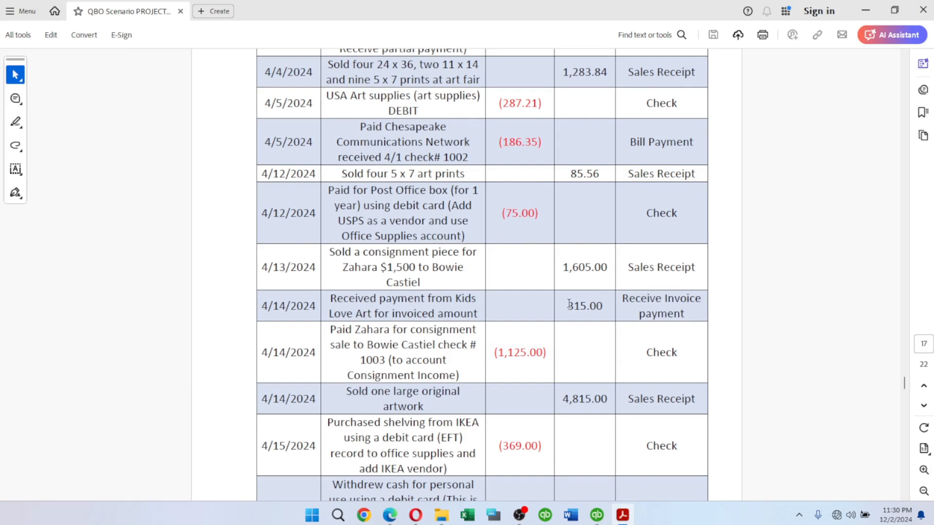
pyautogui.moveTo(569, 304); pyautogui.dragTo(601, 305)
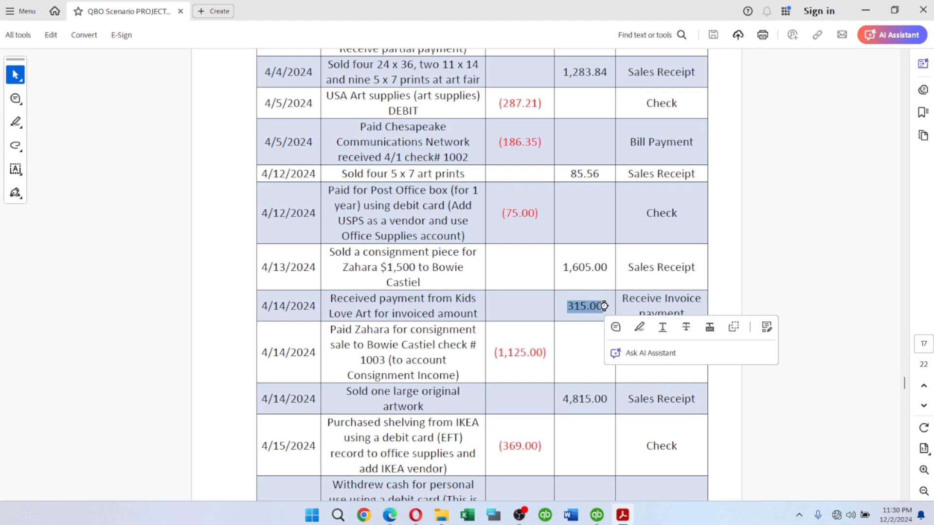
pyautogui.hotkey('alt', 'Tab')
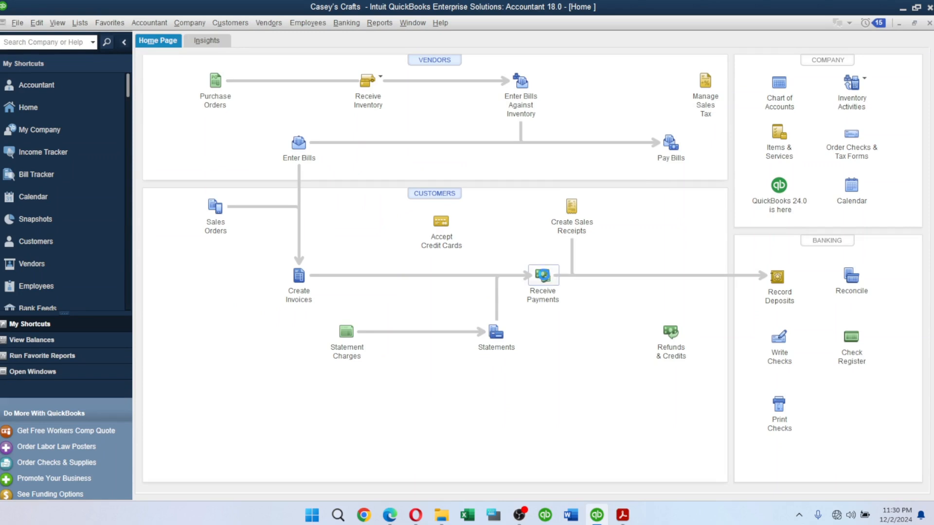
# Step: Start a customer payment from Kids Love Art and apply it to invoice 1 dated 04/01/2024, keeping automatic payment calculation on
pyautogui.click(542, 276)
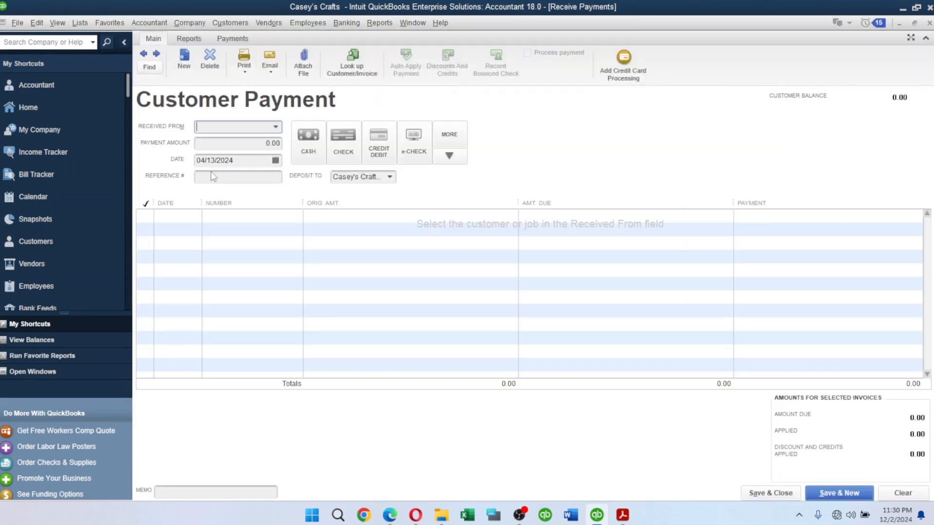
pyautogui.click(275, 127)
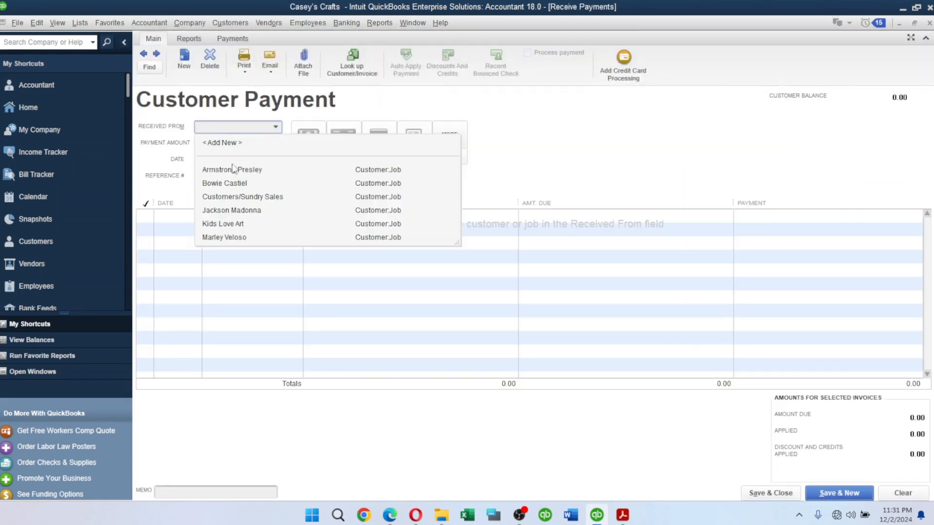
pyautogui.click(223, 224)
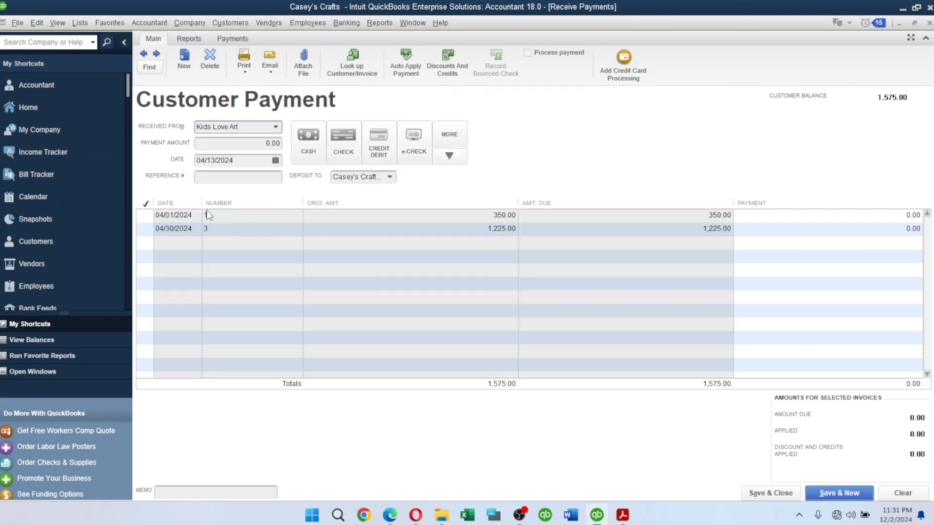
pyautogui.click(145, 216)
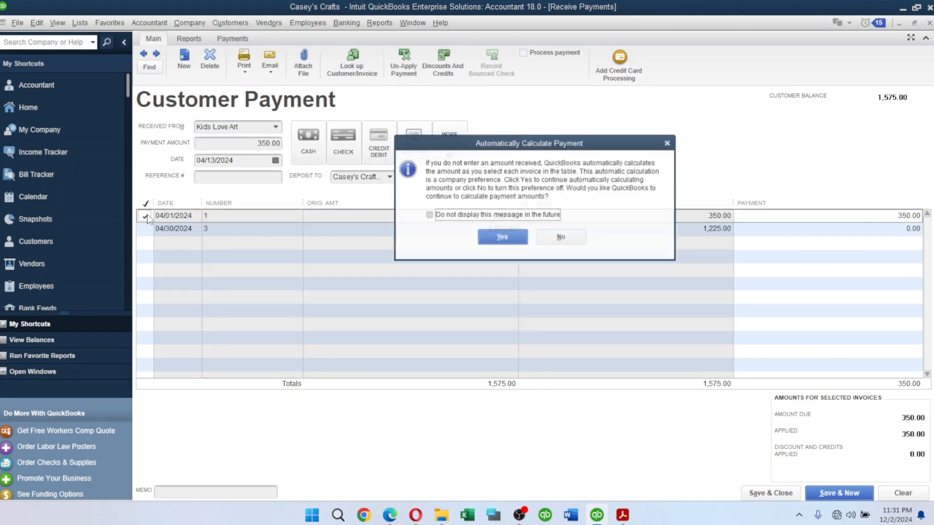
pyautogui.click(500, 239)
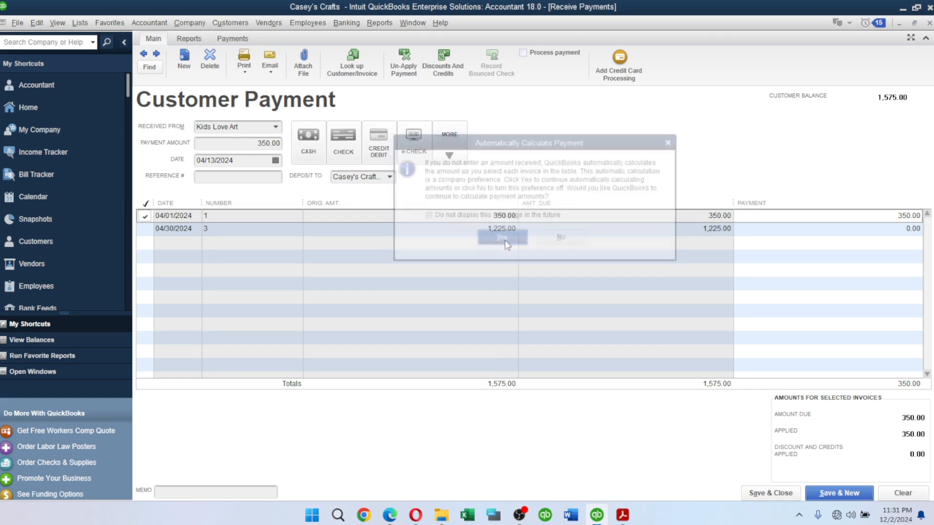
# Step: Set the payment on invoice 1 to 315.00, choose to write off the extra amount, and return to Table 12
pyautogui.click(897, 215)
pyautogui.write('315.00')
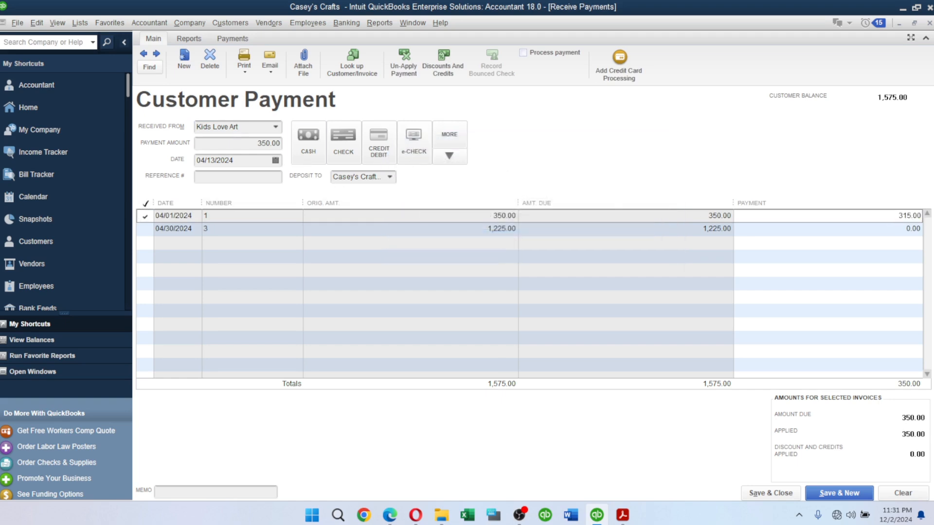
pyautogui.press('Tab')
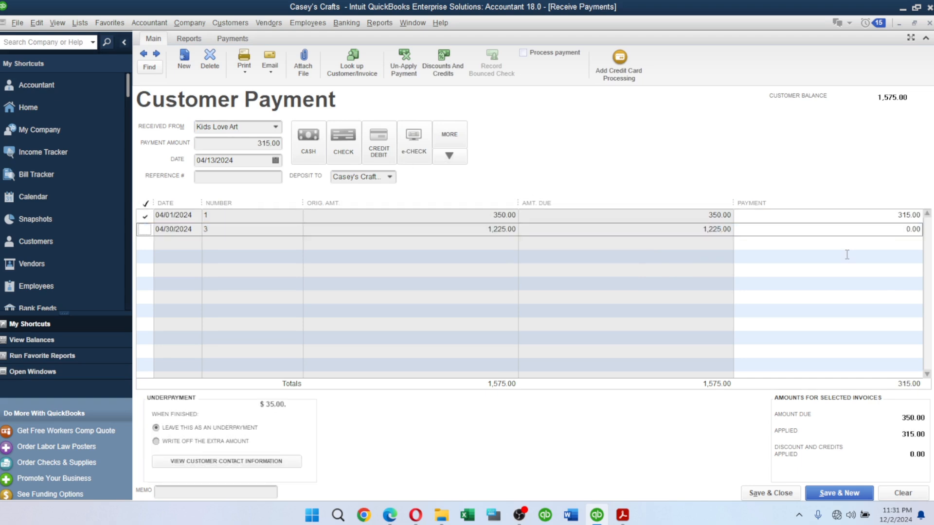
pyautogui.click(156, 441)
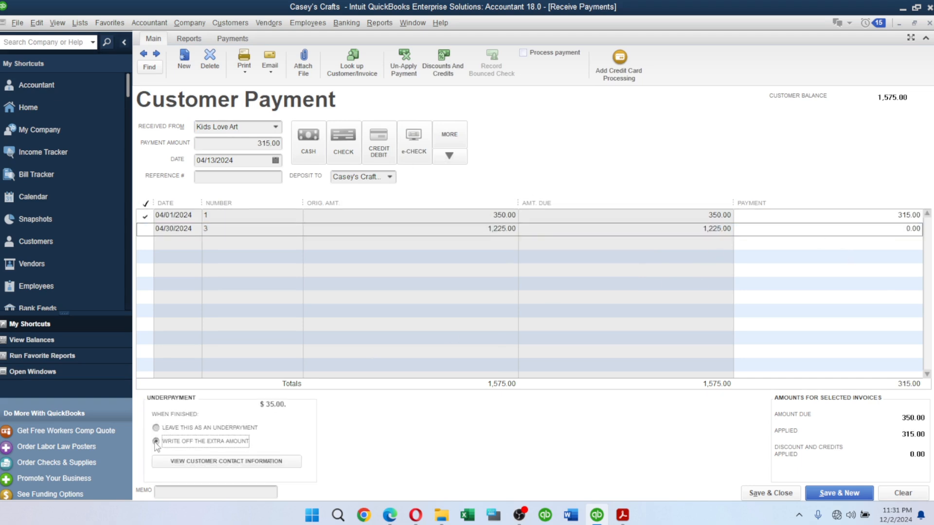
pyautogui.hotkey('alt', 'Tab')
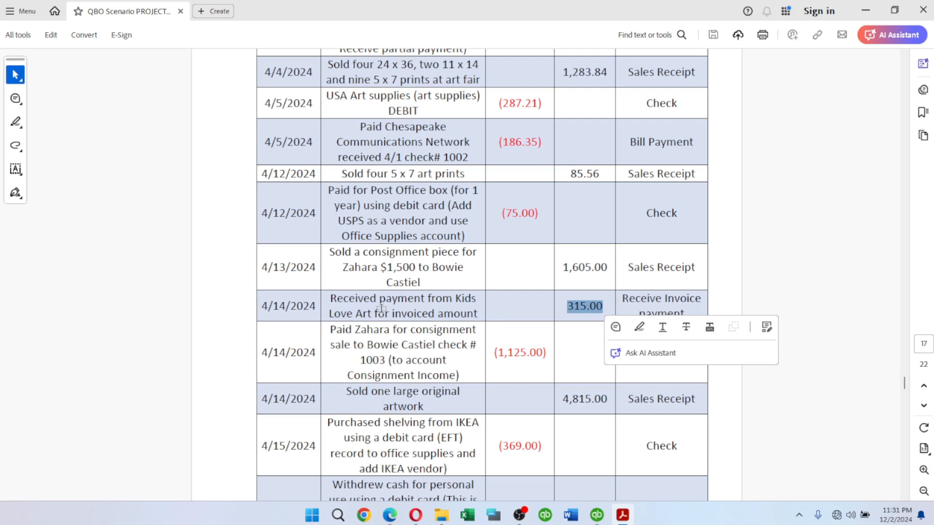
# Step: Switch to Calculator, multiply 0.1 by the 350 invoice amount, and subtract 350 from the result to check the discounted payment
pyautogui.hotkey('alt', 'Tab')
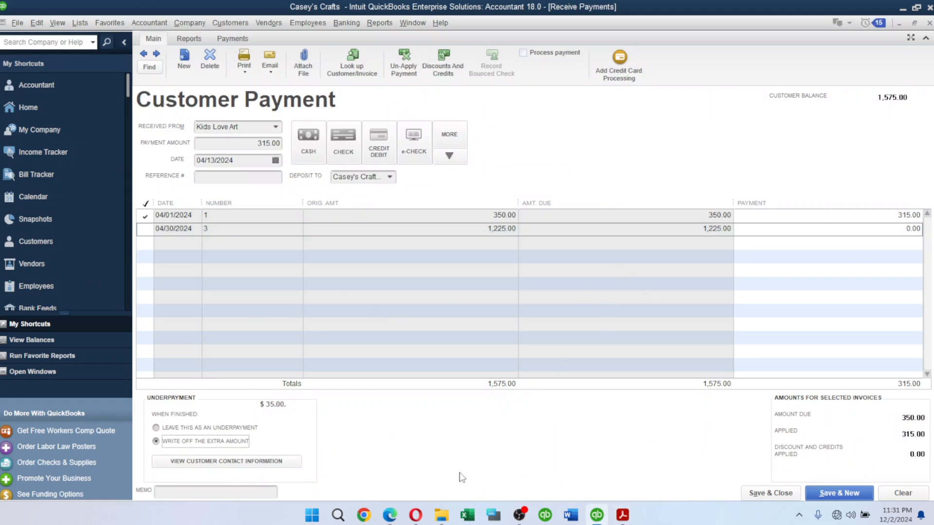
pyautogui.click(337, 514)
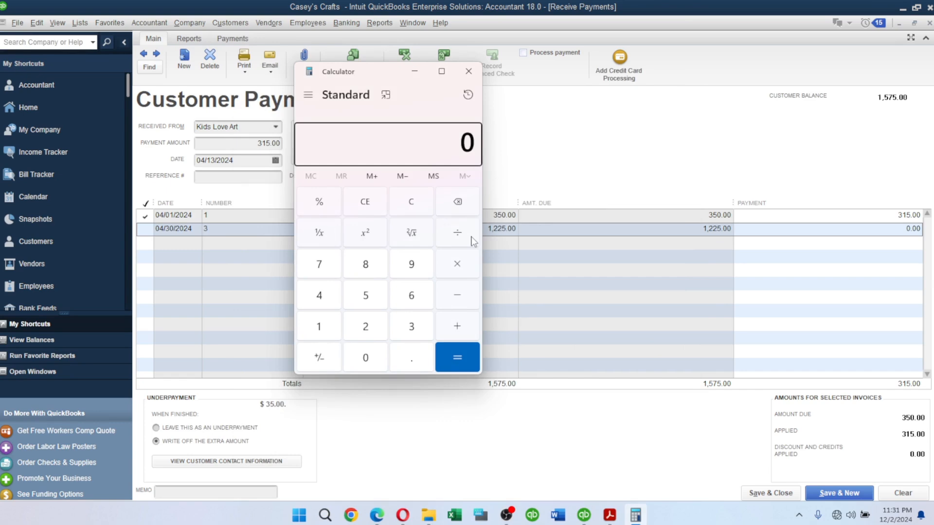
pyautogui.write('.18')
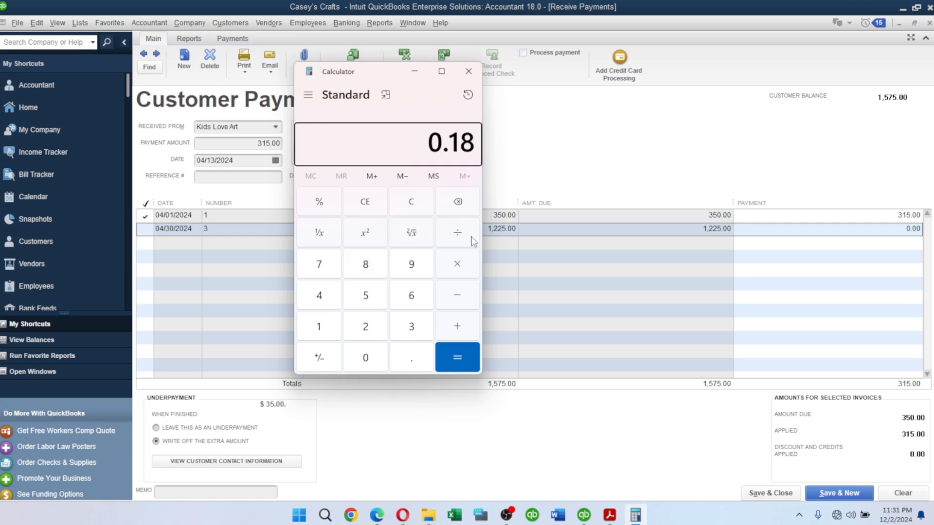
pyautogui.press('BackSpace')
pyautogui.press('BackSpace')
pyautogui.press('BackSpace')
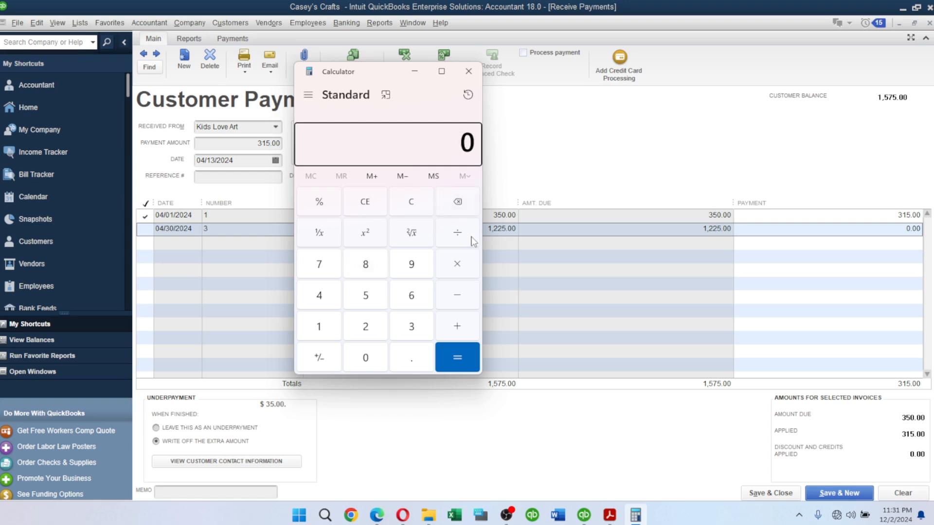
pyautogui.write('.')
pyautogui.write('1')
pyautogui.write('350')
pyautogui.press('Return')
pyautogui.press('-')
pyautogui.write('350')
pyautogui.press('Return')
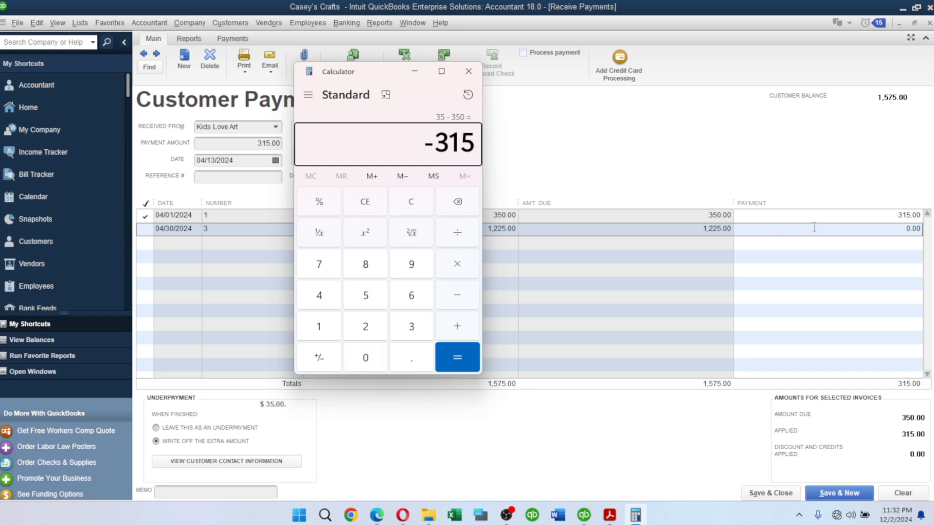
# Step: Return to the Kids Love Art customer payment in QuickBooks and choose EFT as its payment method
pyautogui.click(668, 162)
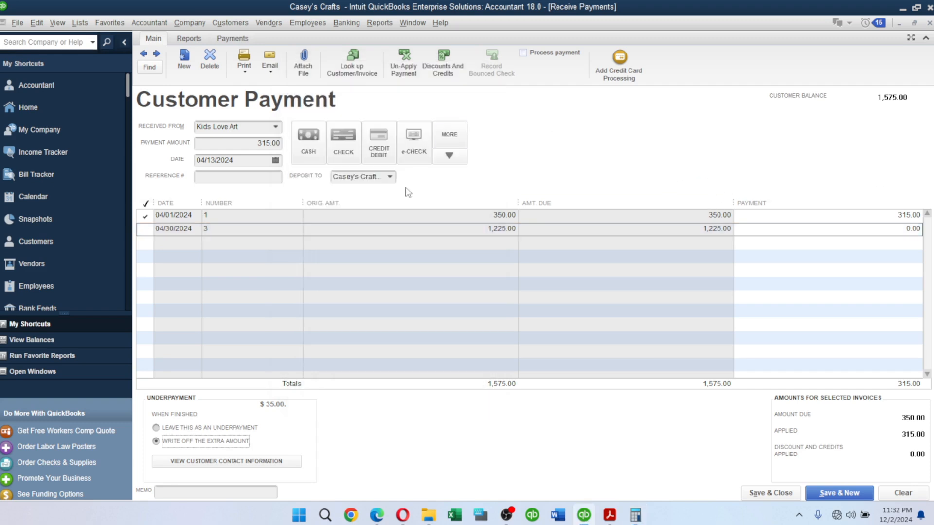
pyautogui.click(449, 156)
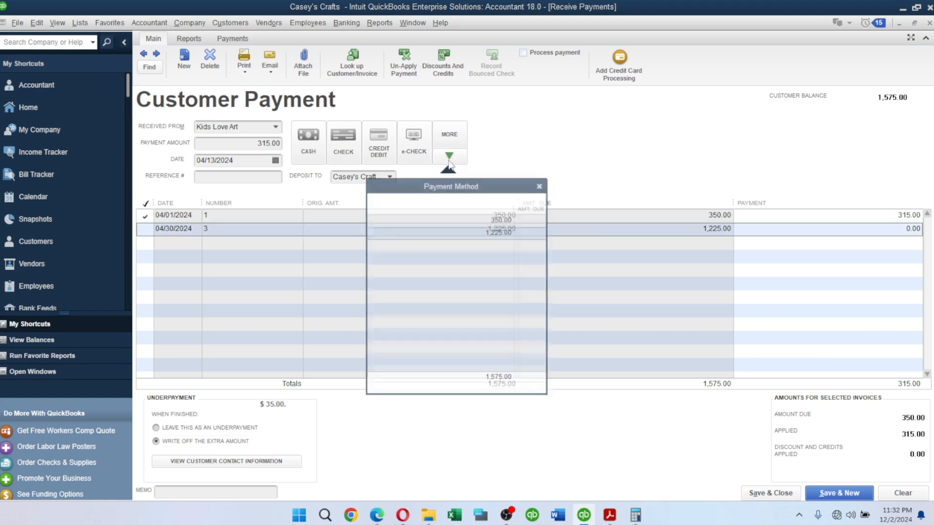
pyautogui.click(418, 231)
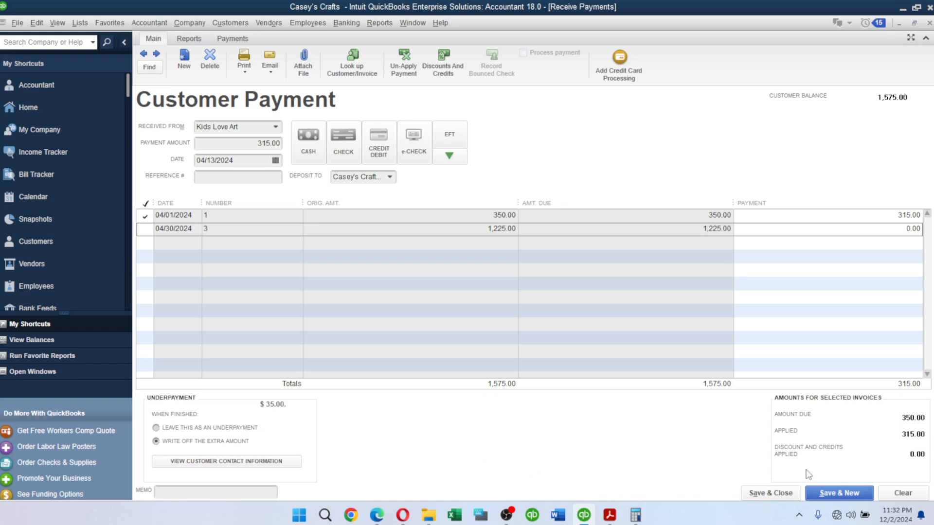
pyautogui.click(838, 494)
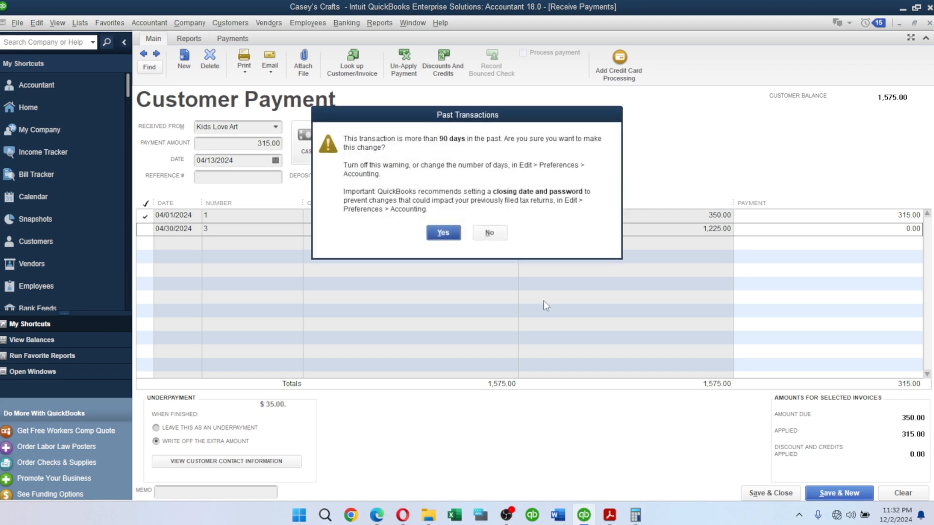
pyautogui.click(443, 233)
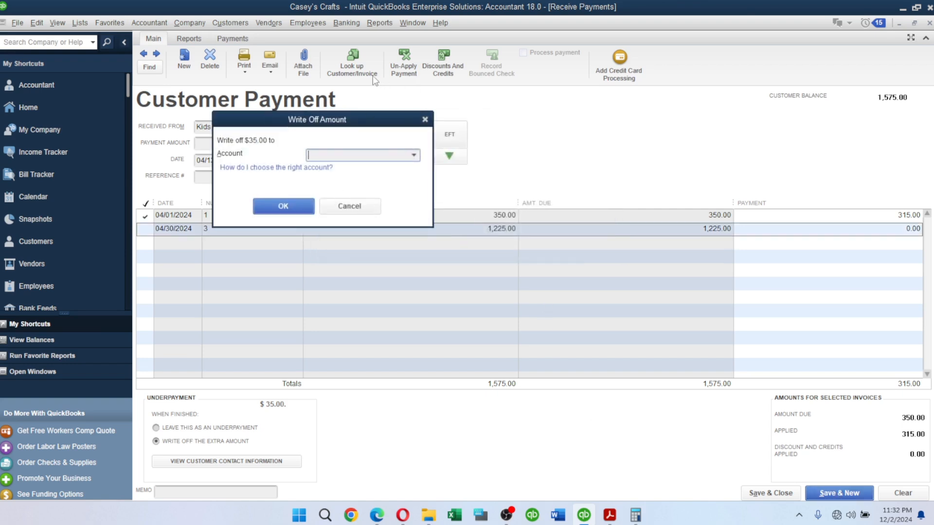
pyautogui.moveTo(373, 116); pyautogui.dragTo(550, 126)
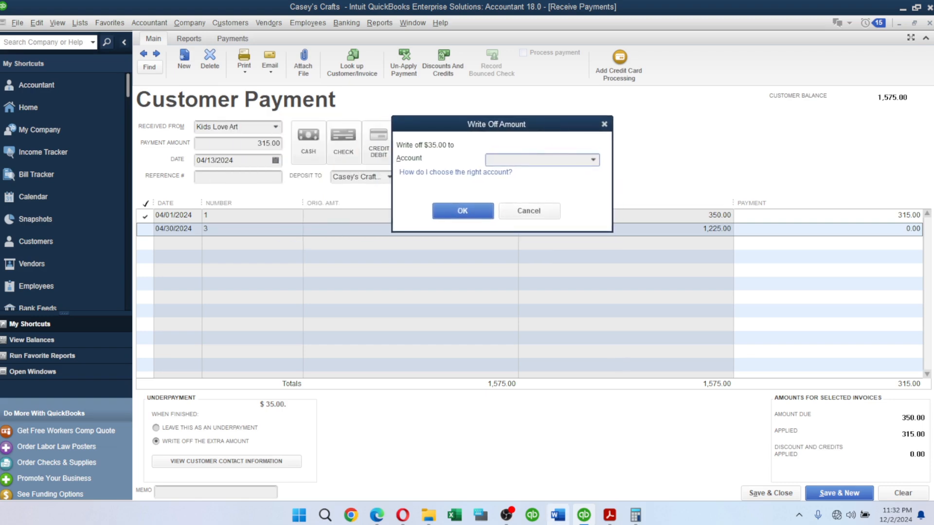
pyautogui.hotkey('alt', 'Tab')
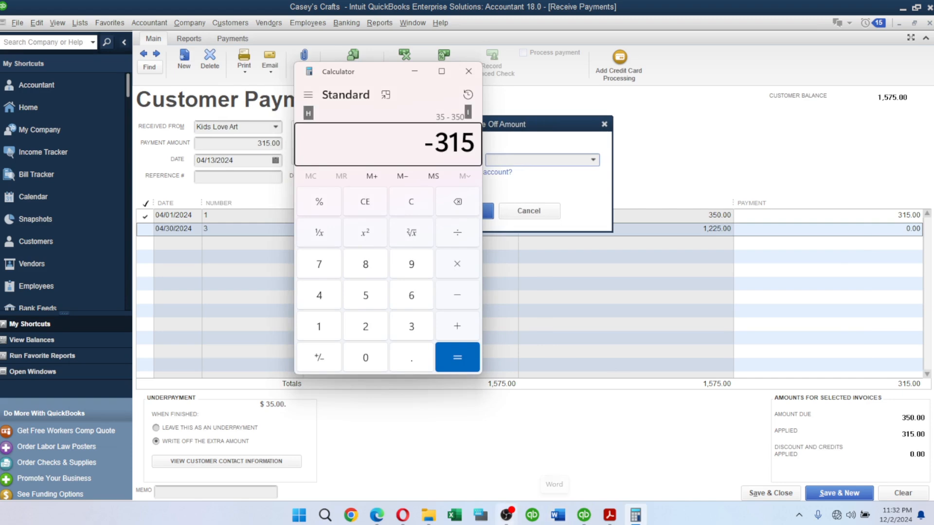
pyautogui.click(610, 515)
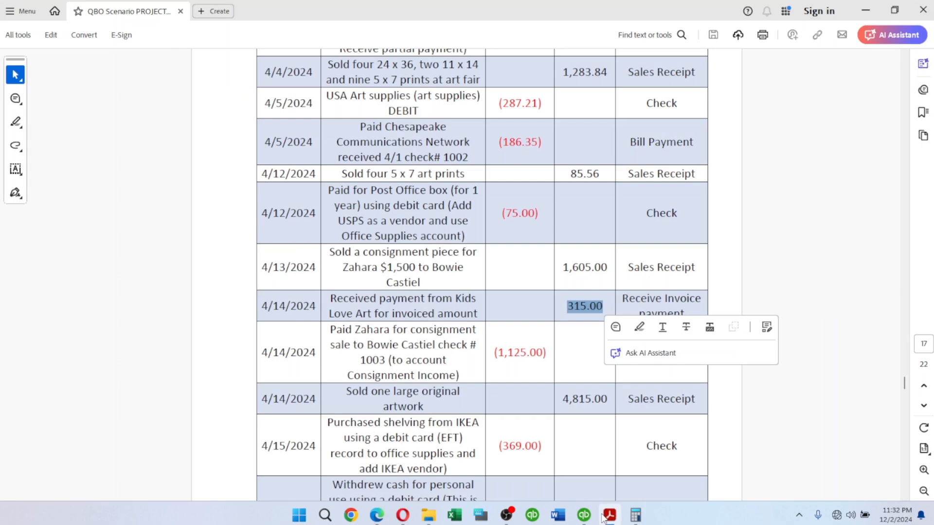
pyautogui.click(603, 517)
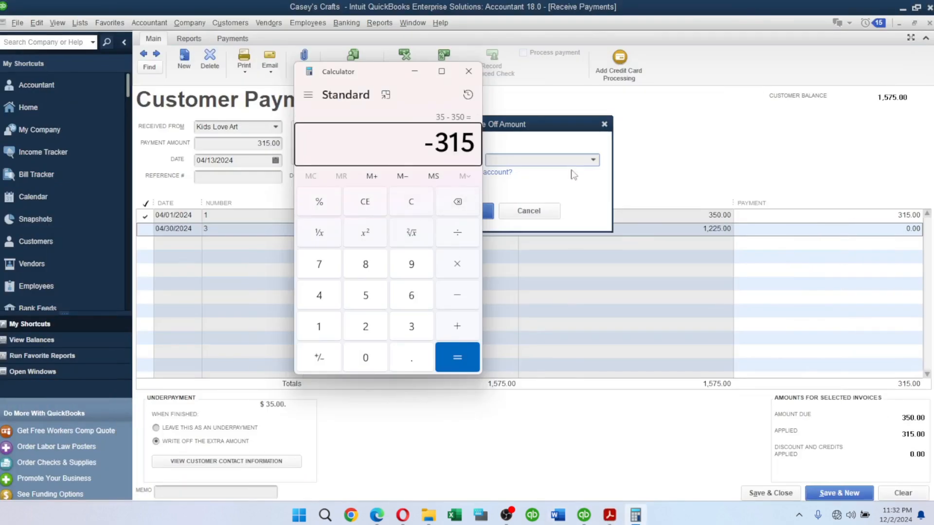
pyautogui.click(545, 209)
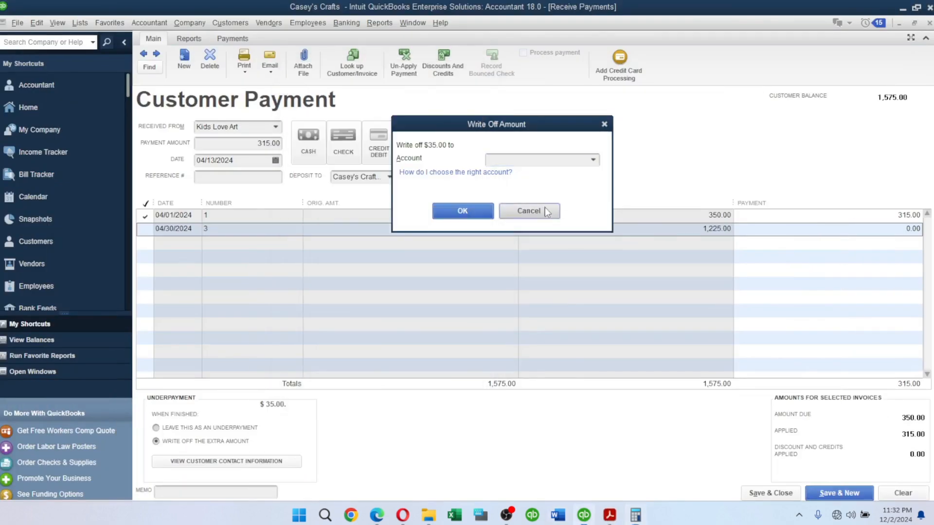
# Step: Set the Kids Love Art payment date to 04/14/2024 and save the payment, accepting its past date
pyautogui.click(274, 160)
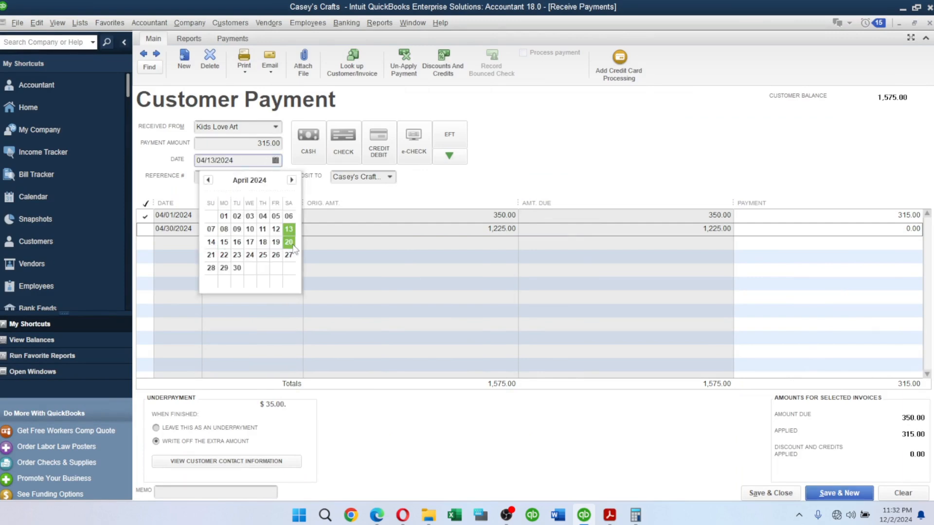
pyautogui.click(211, 241)
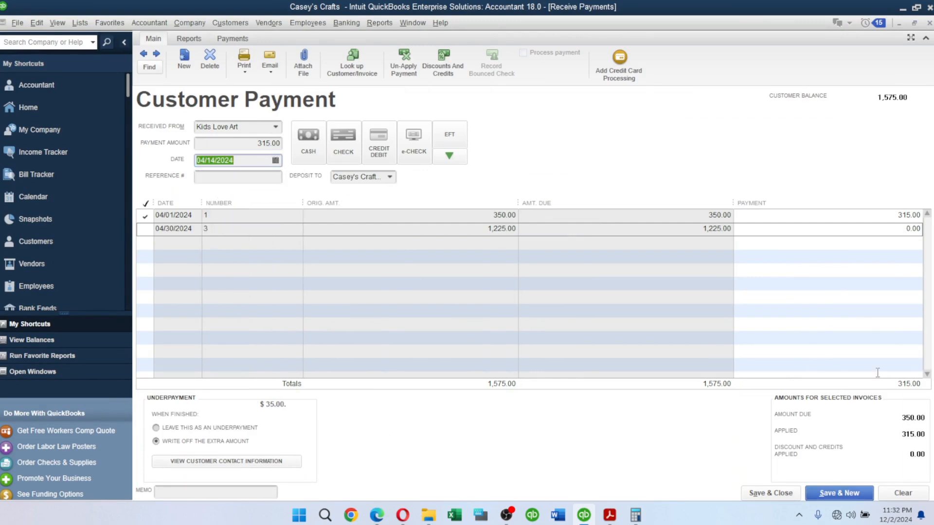
pyautogui.click(838, 493)
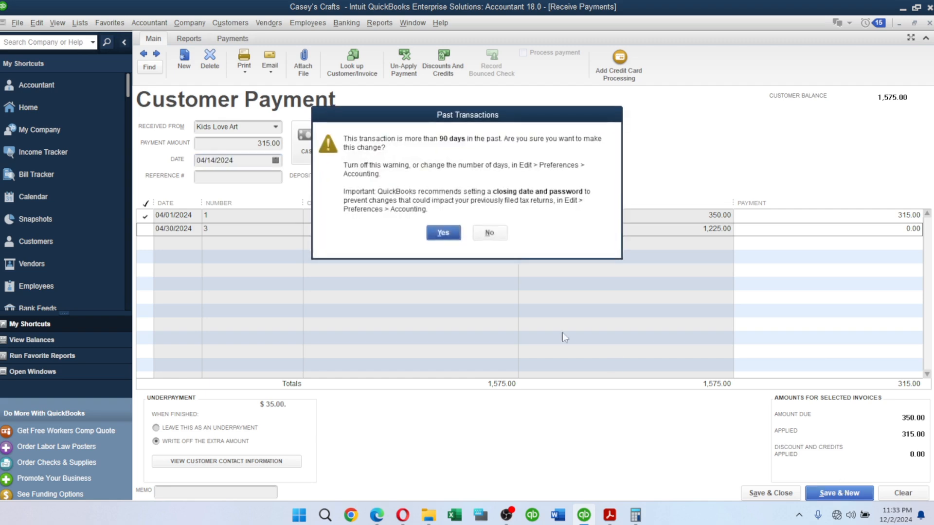
pyautogui.click(442, 234)
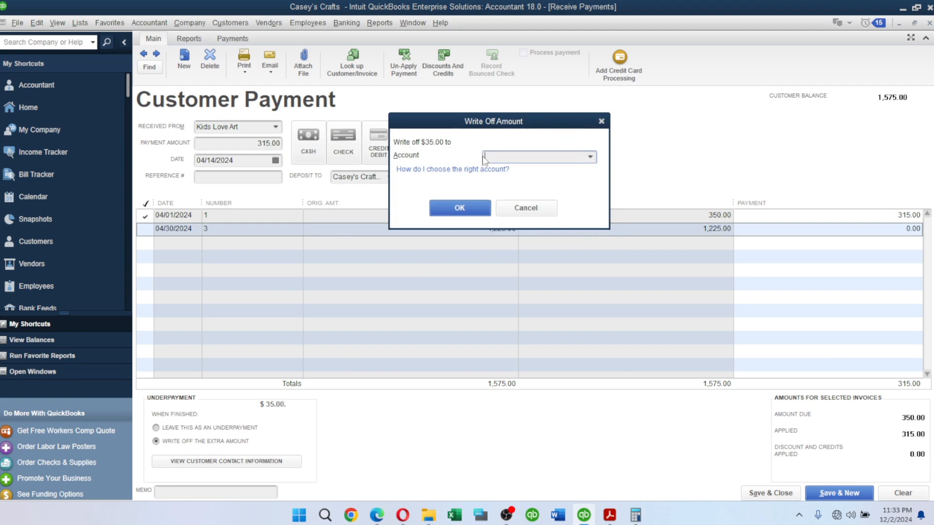
# Step: Write off the underpayment to Office Supplies Expense and close the customer payment form
pyautogui.click(589, 158)
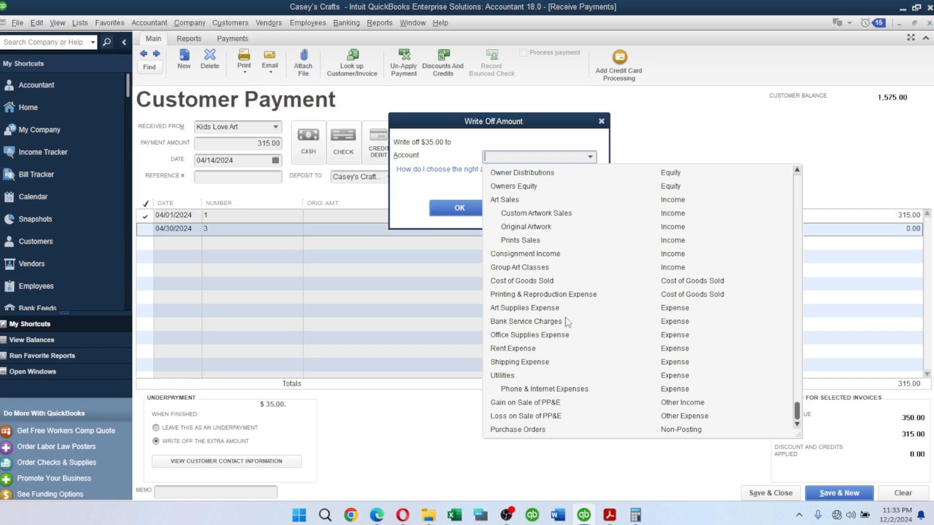
pyautogui.click(528, 335)
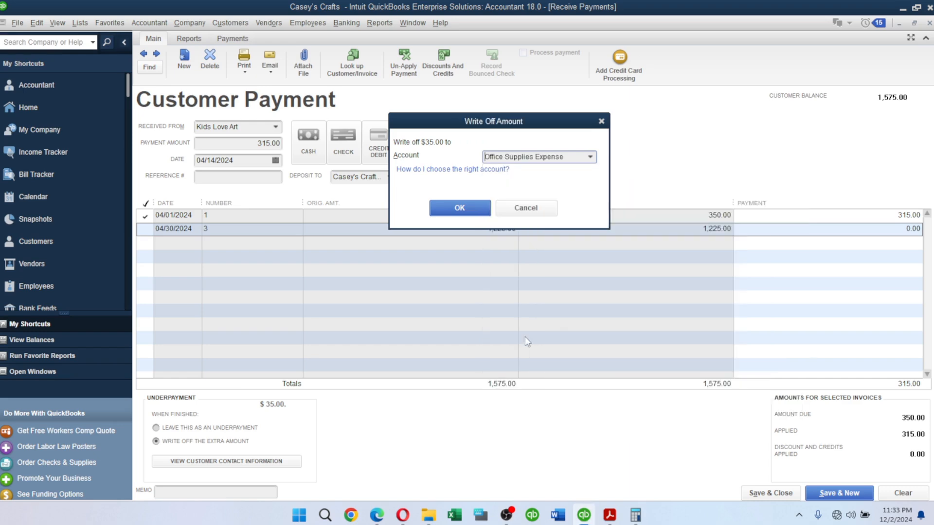
pyautogui.click(459, 209)
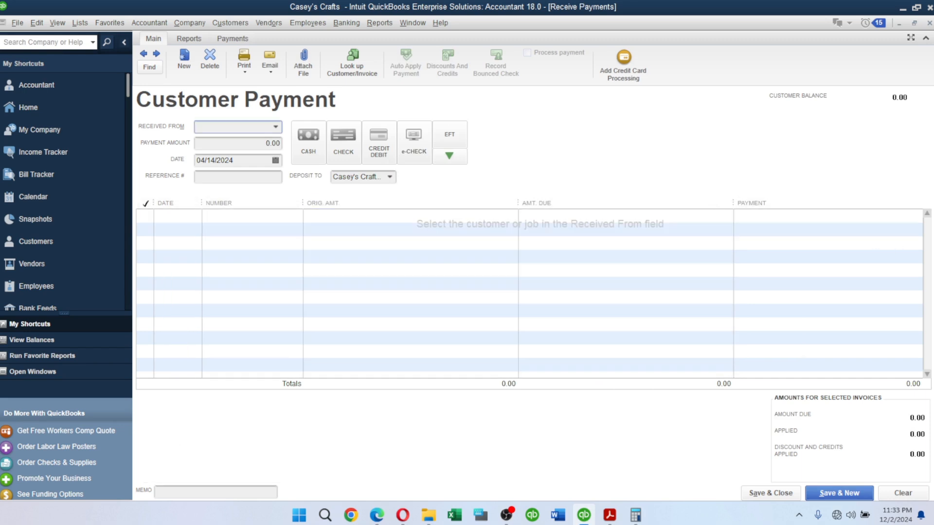
pyautogui.click(927, 25)
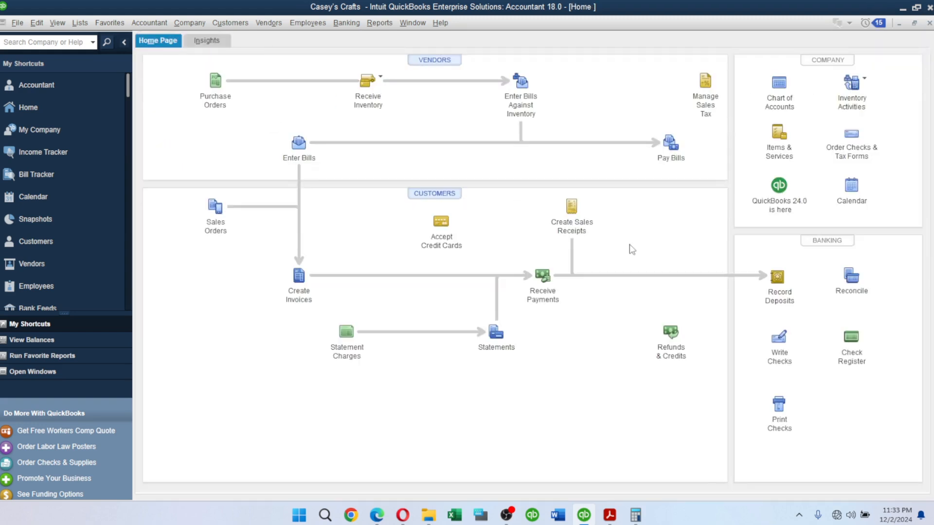
# Step: Return to Table 12 and examine the piece price and receipt total of the 4/13/2024 consignment sale
pyautogui.click(609, 515)
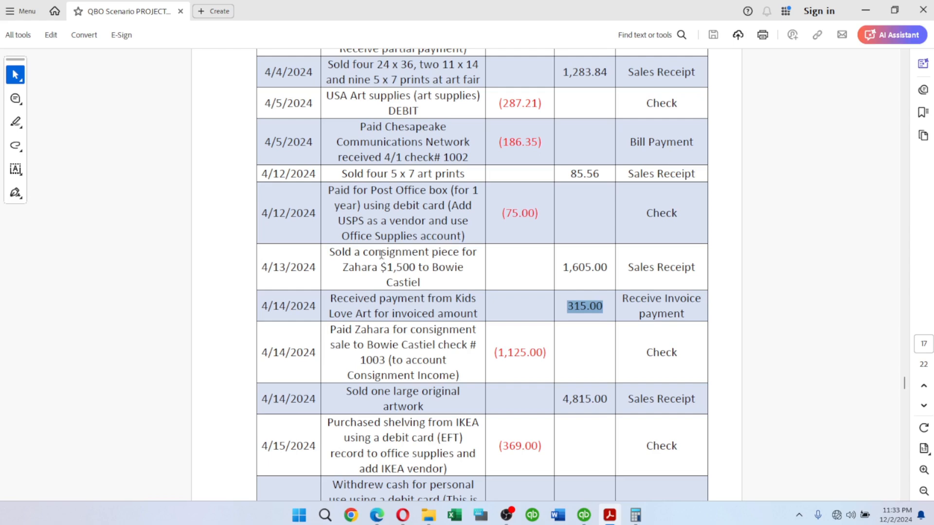
pyautogui.moveTo(381, 267); pyautogui.dragTo(416, 267)
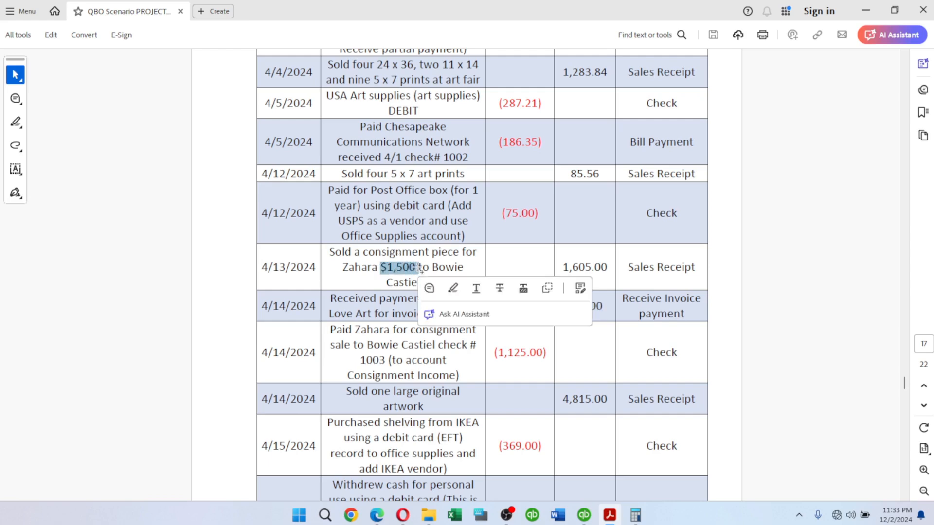
pyautogui.click(563, 267)
pyautogui.moveTo(563, 267); pyautogui.dragTo(608, 267)
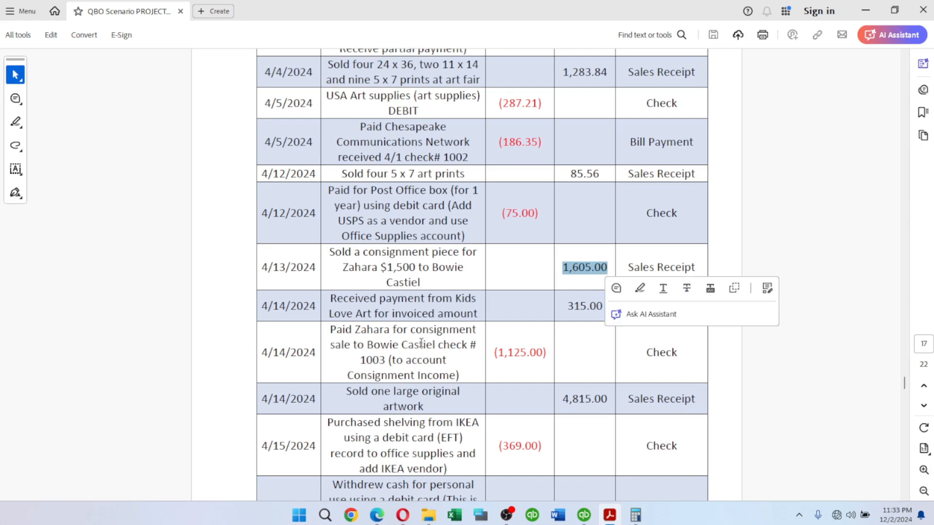
pyautogui.click(407, 287)
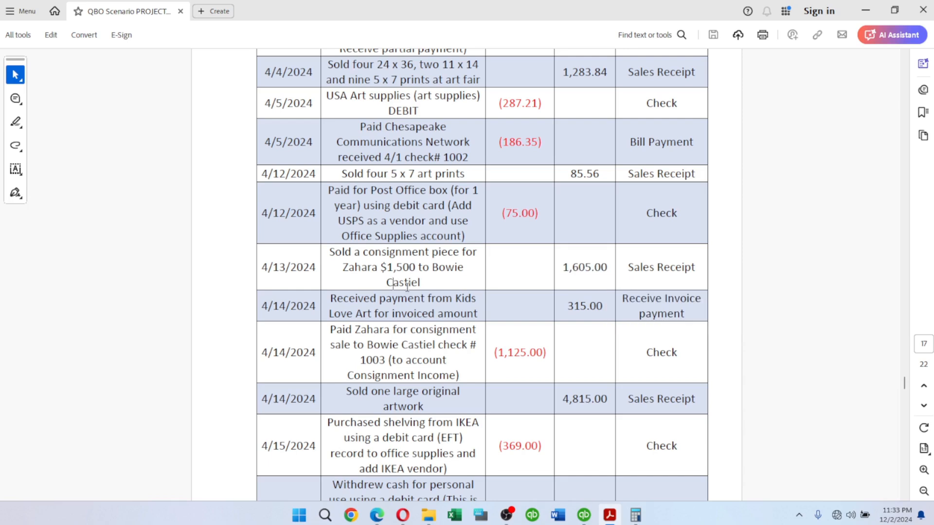
# Step: Calculate 75/100*1500 in Calculator and compare it with the amount and description of the 4/14/2024 consignment check in Table 12
pyautogui.click(635, 514)
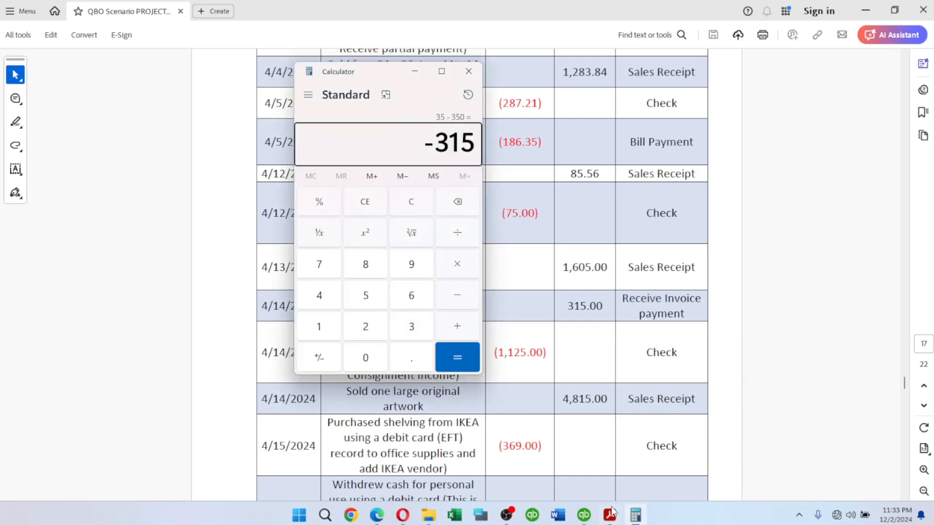
pyautogui.click(371, 203)
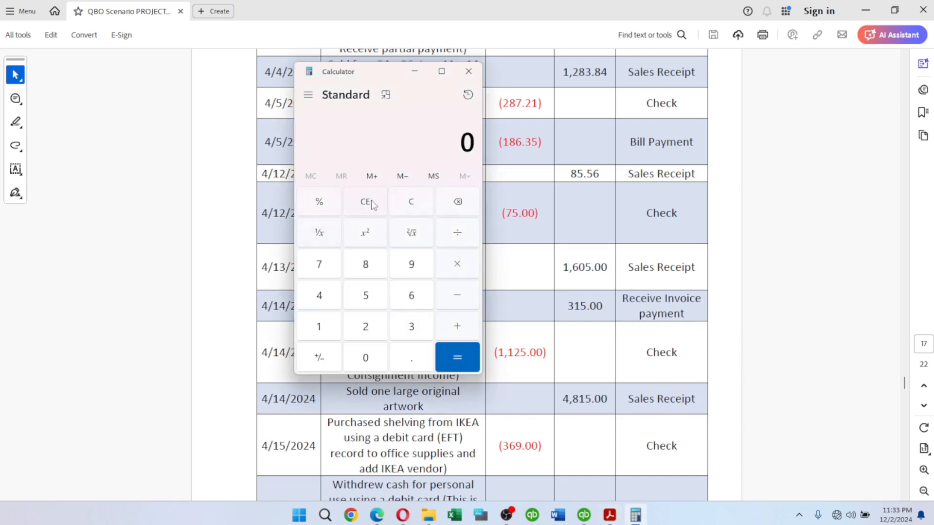
pyautogui.write('.75')
pyautogui.click(372, 200)
pyautogui.write('75/100*1500')
pyautogui.press('Return')
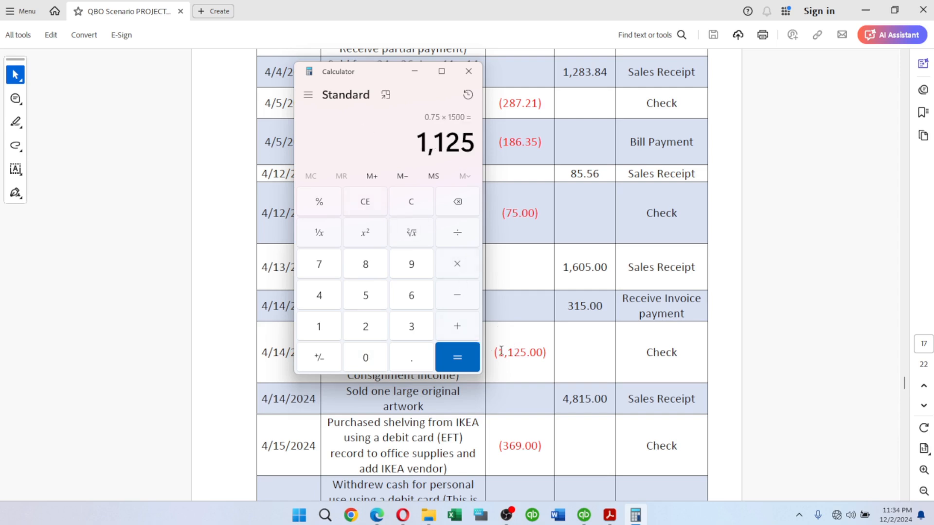
pyautogui.moveTo(498, 351); pyautogui.dragTo(529, 354)
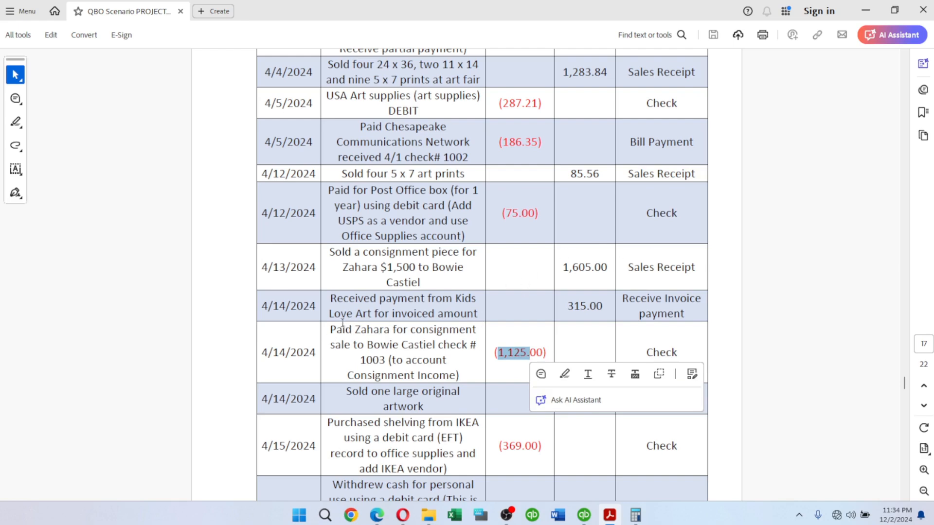
pyautogui.moveTo(334, 326); pyautogui.dragTo(461, 376)
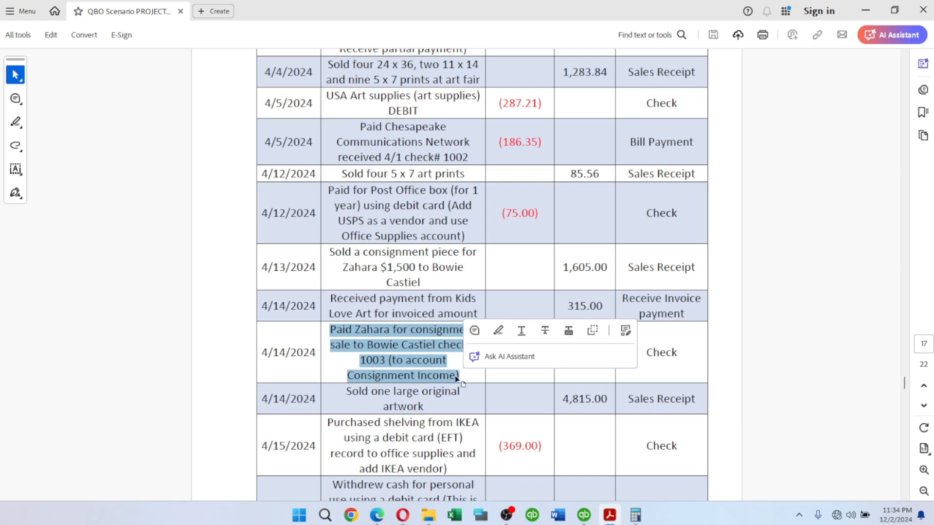
# Step: Switch to QuickBooks and write a new check from Casey's Crafts Bank payable to the Original artwork vendor
pyautogui.click(422, 373)
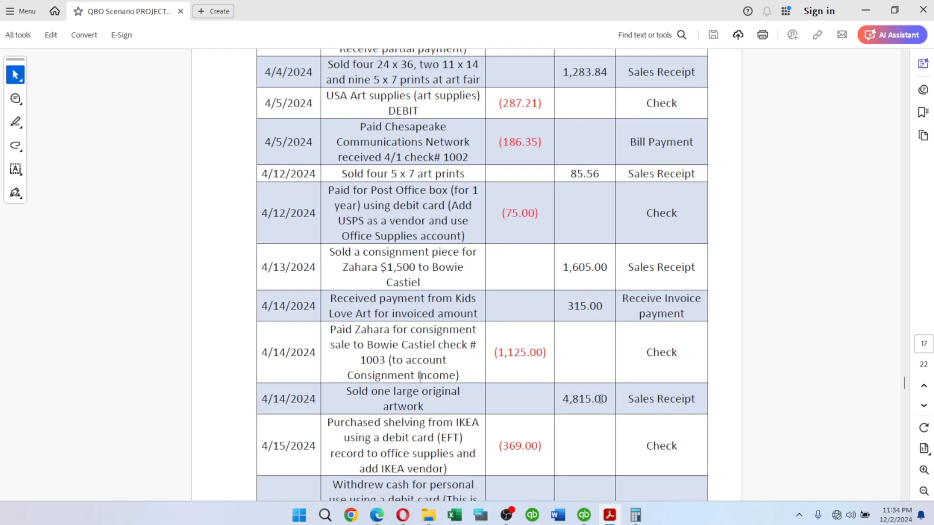
pyautogui.click(584, 514)
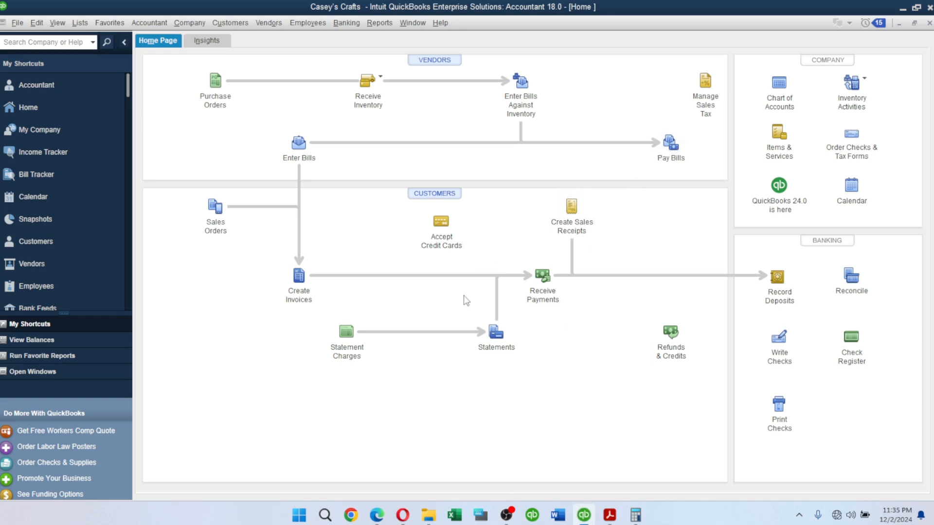
pyautogui.click(773, 344)
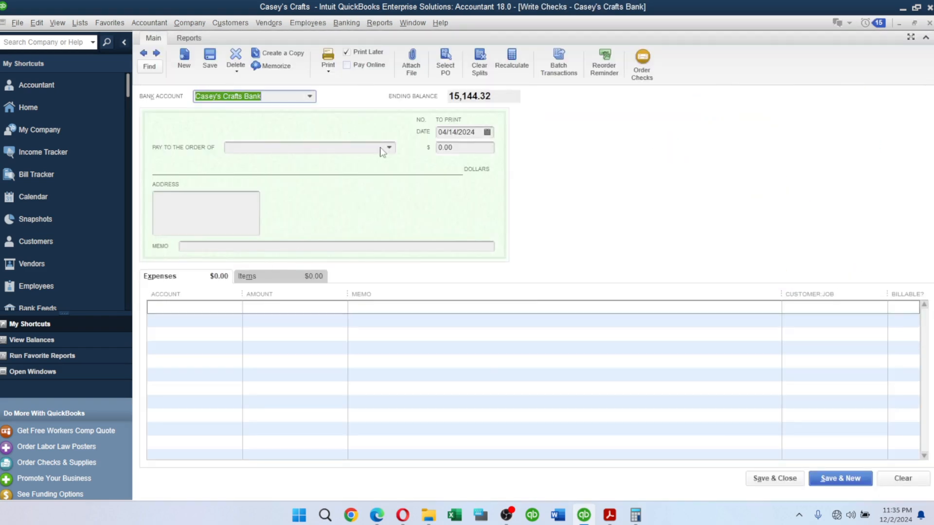
pyautogui.click(388, 148)
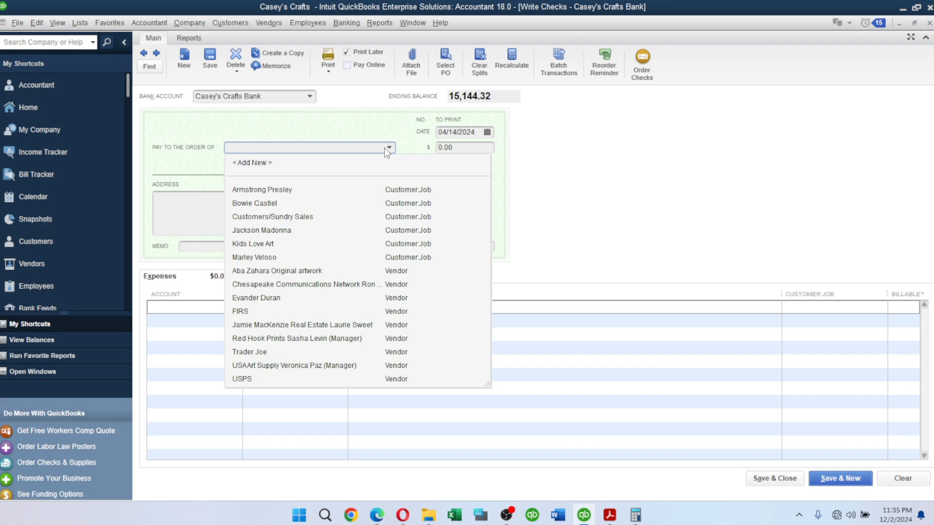
pyautogui.write('Z')
pyautogui.click(311, 187)
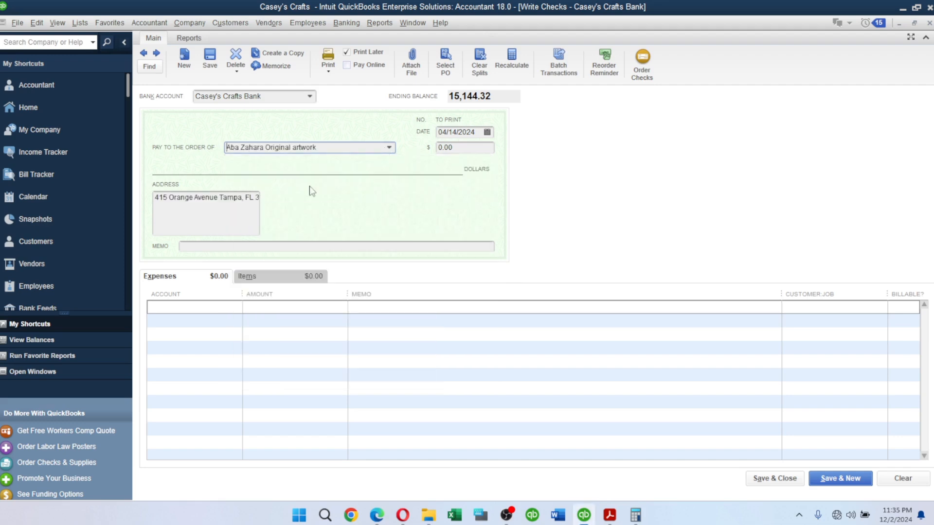
# Step: Assign the check's first expense line to the Consignment Income account, as specified in the PDF transaction table
pyautogui.click(220, 308)
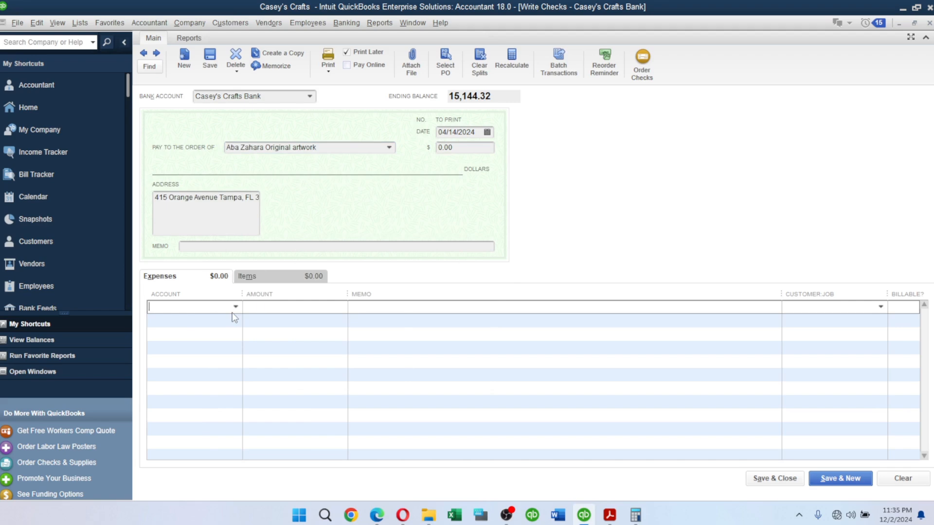
pyautogui.hotkey('alt', 'Tab')
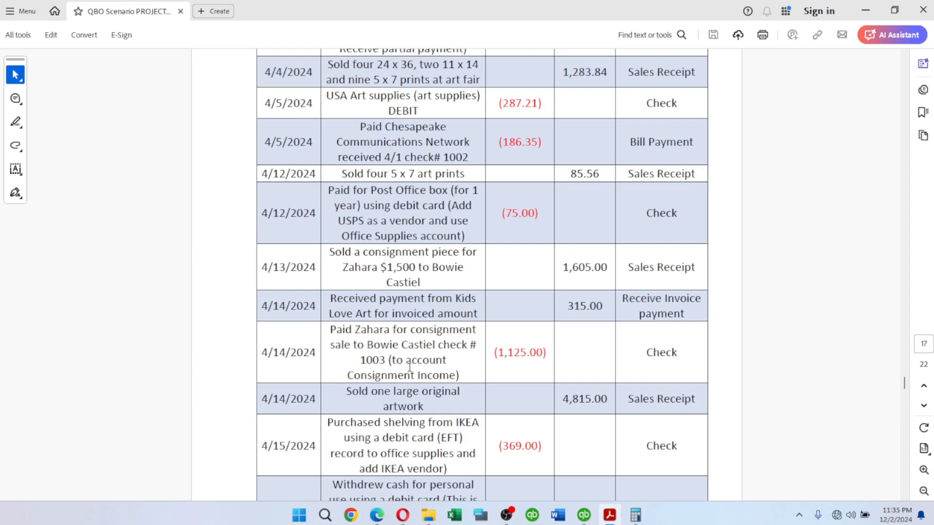
pyautogui.hotkey('alt', 'Tab')
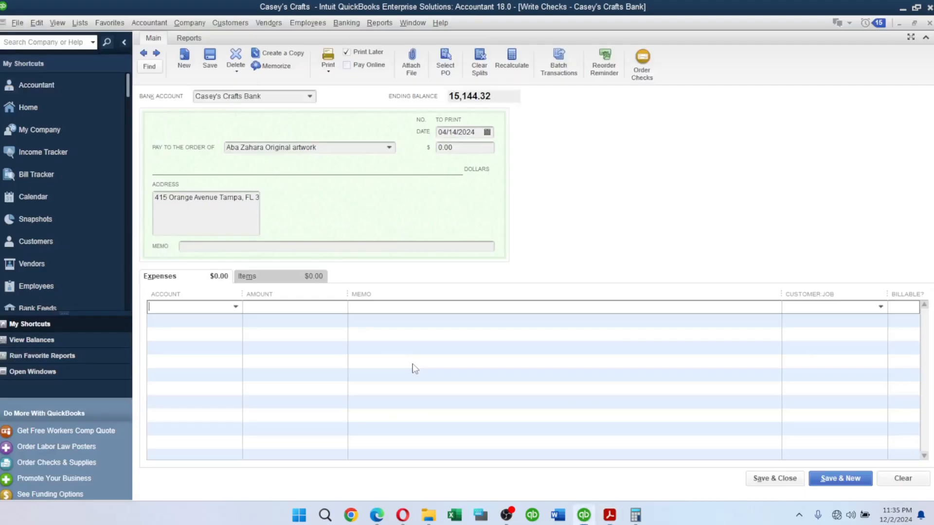
pyautogui.write('Consignment Income')
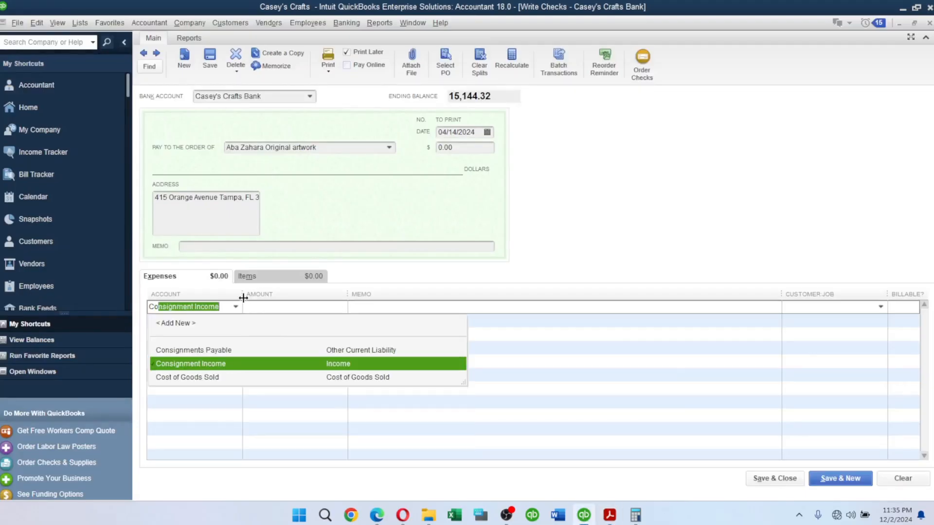
pyautogui.press('Tab')
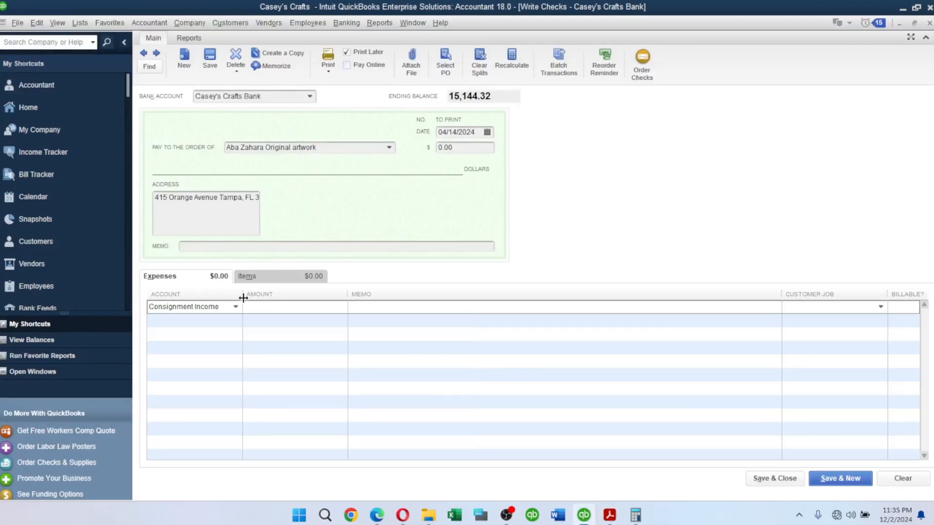
# Step: Copy the 1,125 consignment payment from the PDF table into the Consignment Income line's amount
pyautogui.hotkey('alt', 'Tab')
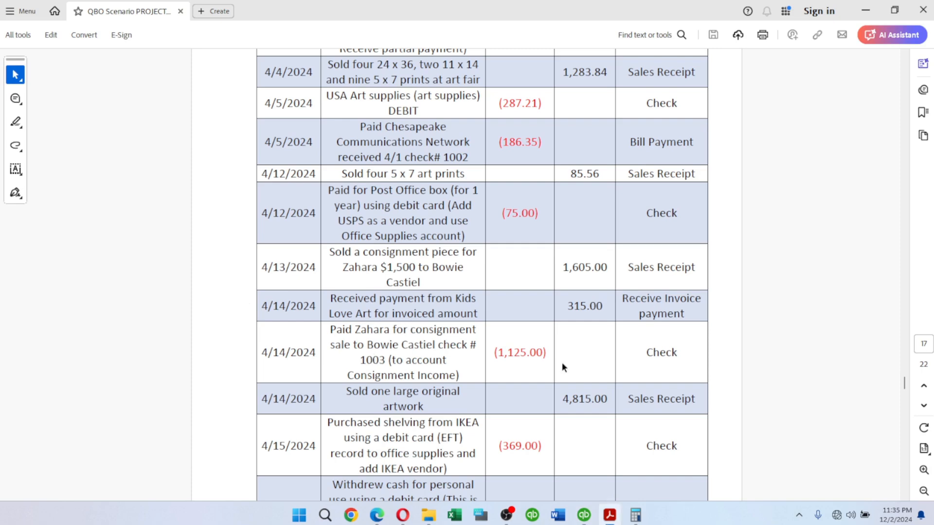
pyautogui.moveTo(498, 352); pyautogui.dragTo(530, 359)
pyautogui.hotkey('ctrl', 'c')
pyautogui.hotkey('alt', 'Tab')
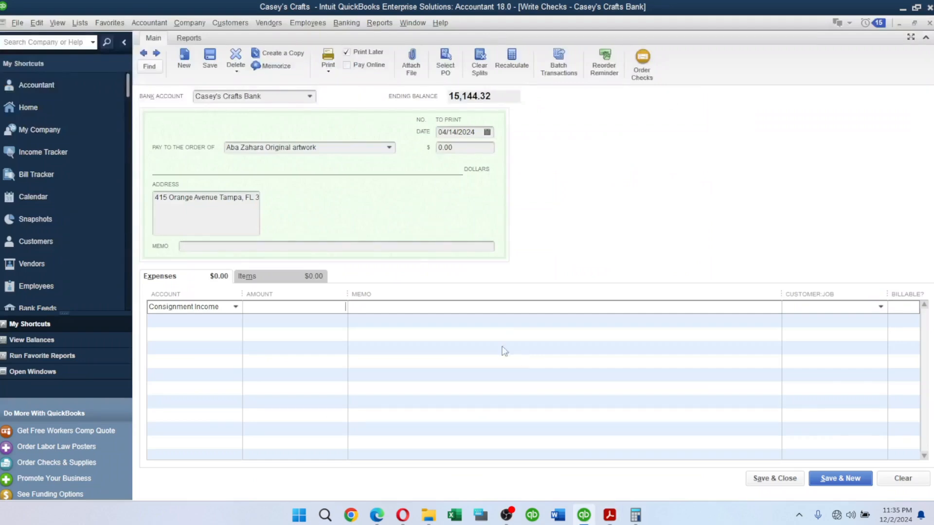
pyautogui.click(341, 305)
pyautogui.hotkey('ctrl', 'v')
# Step: Copy the description of the 4/14/2024 consignment payment from the PDF table into the expense line's memo
pyautogui.hotkey('alt', 'Tab')
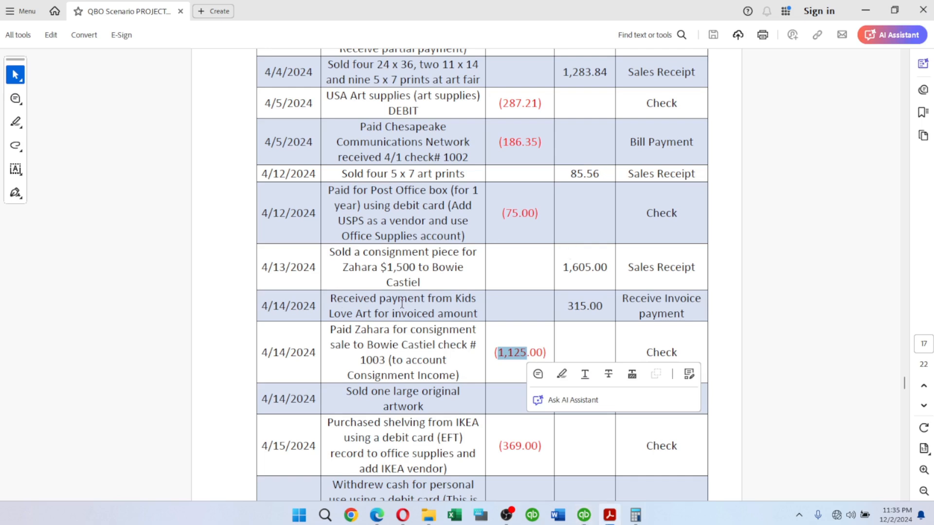
pyautogui.click(330, 329)
pyautogui.moveTo(330, 329); pyautogui.dragTo(463, 374)
pyautogui.hotkey('ctrl', 'c')
pyautogui.hotkey('alt', 'Tab')
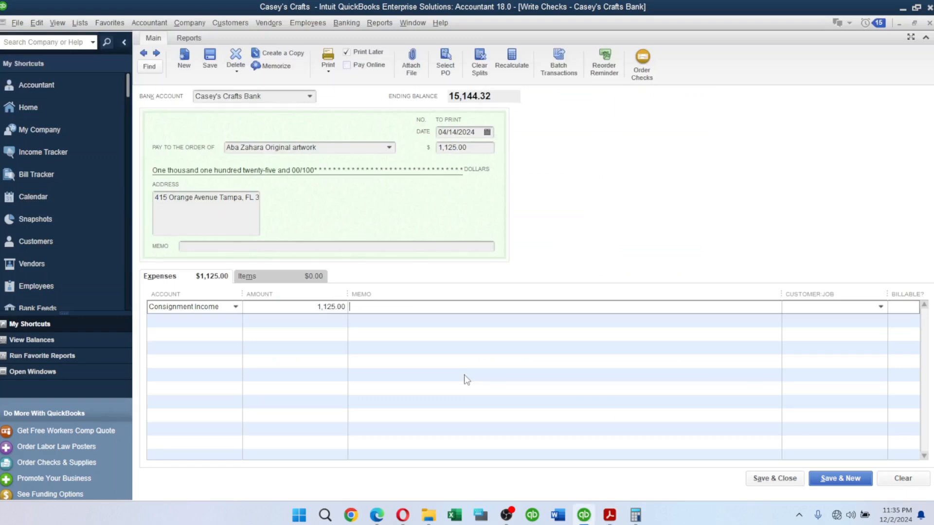
pyautogui.click(485, 304)
pyautogui.hotkey('ctrl', 'v')
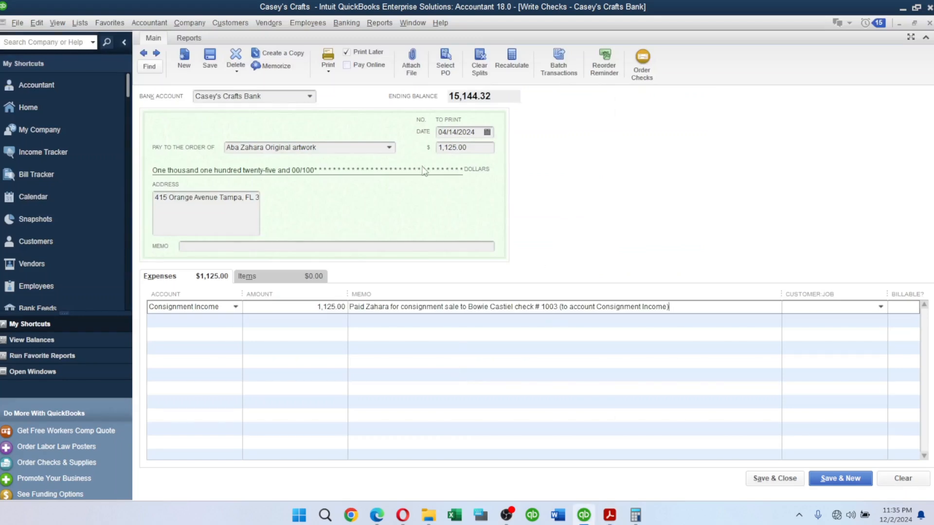
# Step: Recheck the consignment payment in the PDF and assign the expense line to the customer named in its description
pyautogui.hotkey('alt', 'Tab')
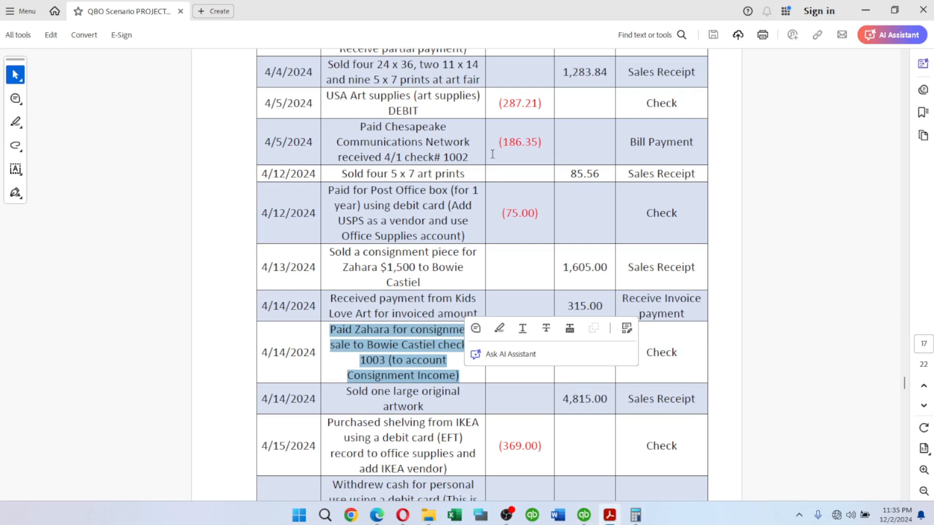
pyautogui.hotkey('alt', 'Tab')
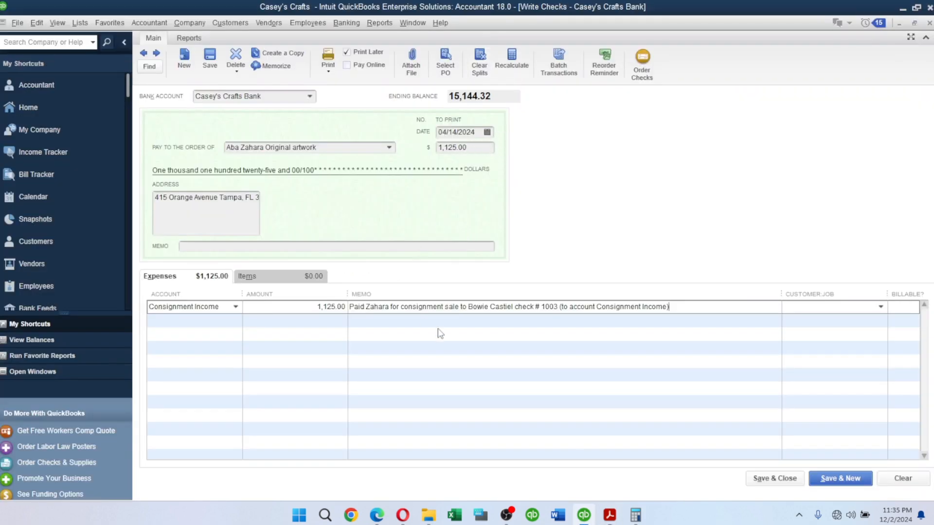
pyautogui.hotkey('alt', 'Tab')
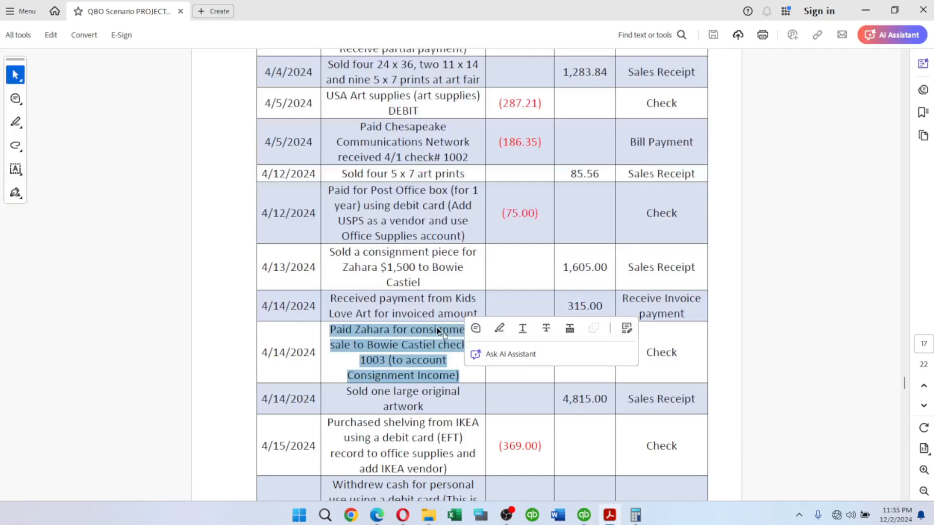
pyautogui.click(629, 341)
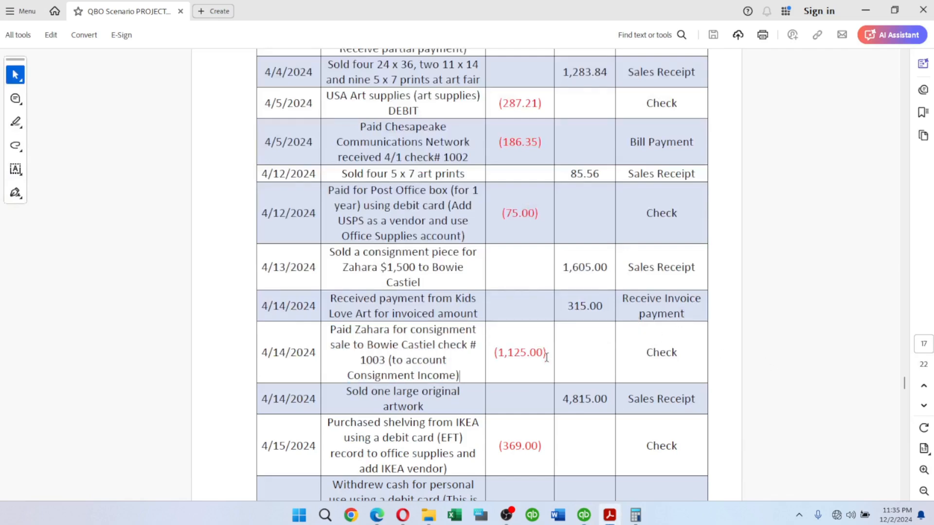
pyautogui.hotkey('alt', 'Tab')
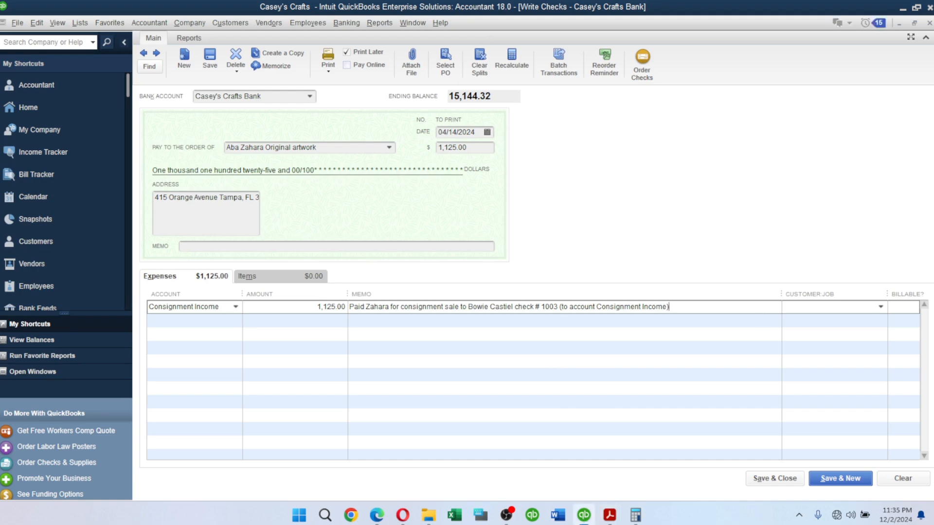
pyautogui.click(880, 307)
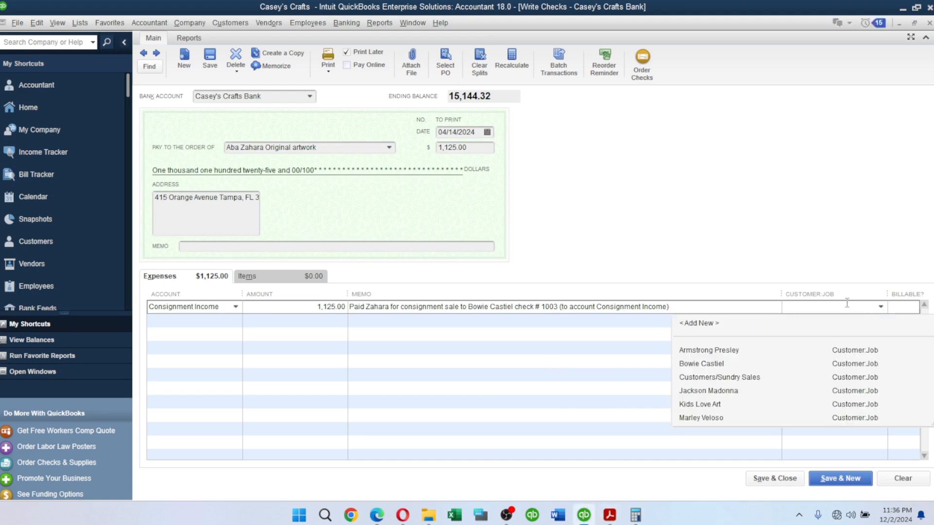
pyautogui.click(701, 365)
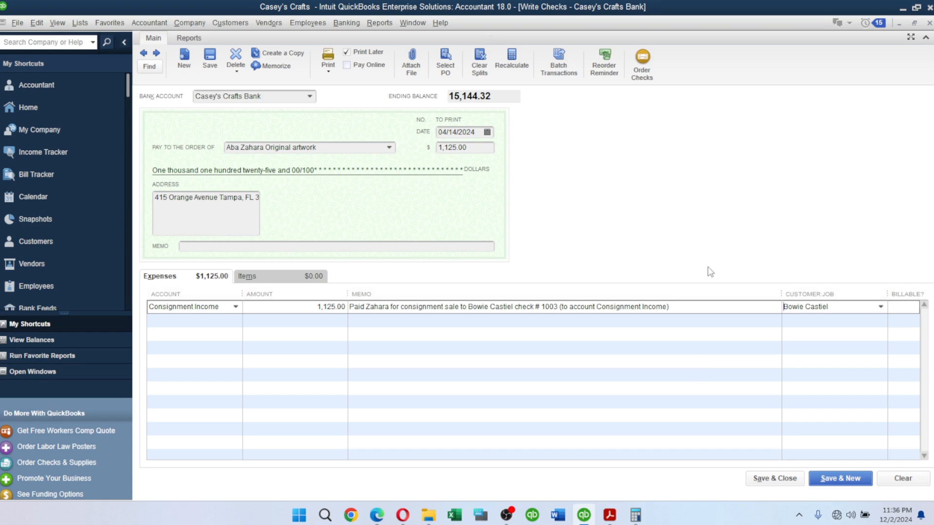
# Step: Clear the customer from the Consignment Income expense line
pyautogui.click(879, 307)
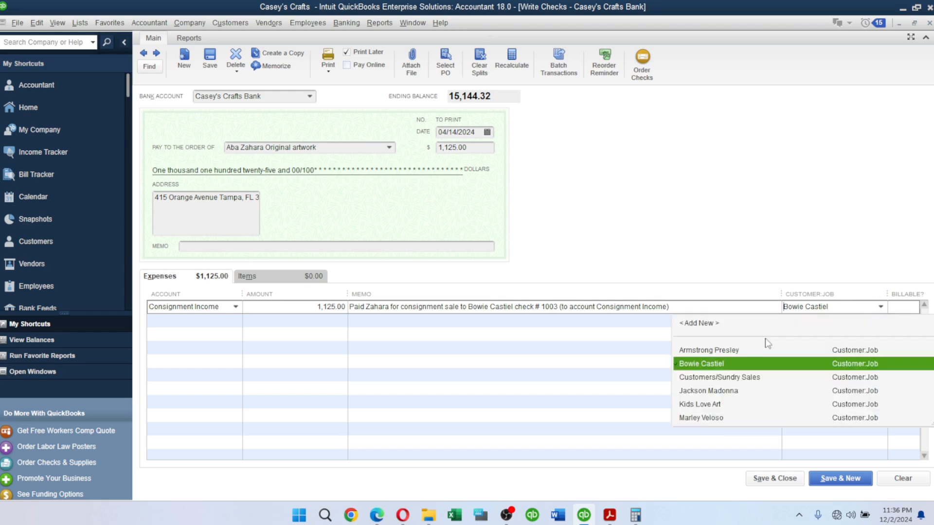
pyautogui.press('Delete')
pyautogui.press('Delete')
pyautogui.press('Delete')
pyautogui.press('Delete')
pyautogui.press('Delete')
pyautogui.press('Delete')
pyautogui.press('Delete')
pyautogui.press('Delete')
pyautogui.press('Delete')
pyautogui.press('Delete')
pyautogui.press('Delete')
pyautogui.press('Delete')
pyautogui.press('Delete')
# Step: Save and close the consignment payment check
pyautogui.click(822, 218)
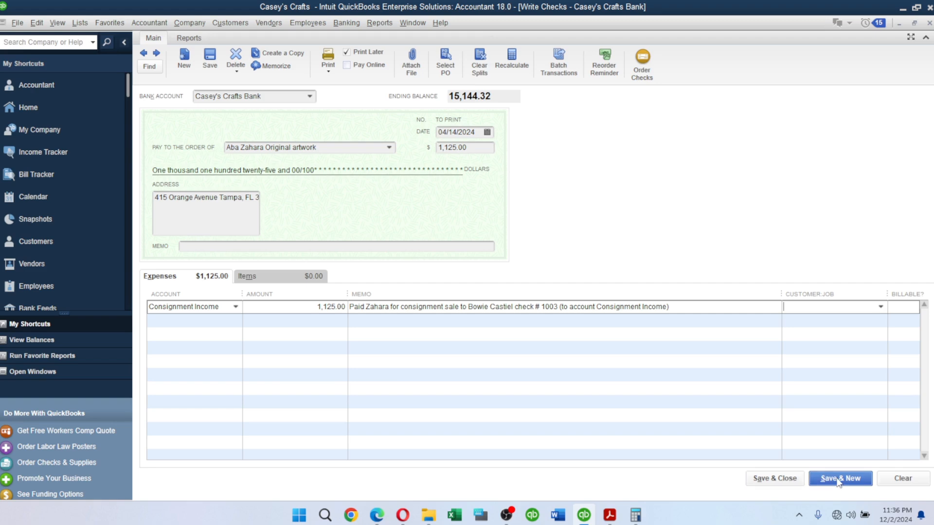
pyautogui.click(776, 481)
pyautogui.click(442, 231)
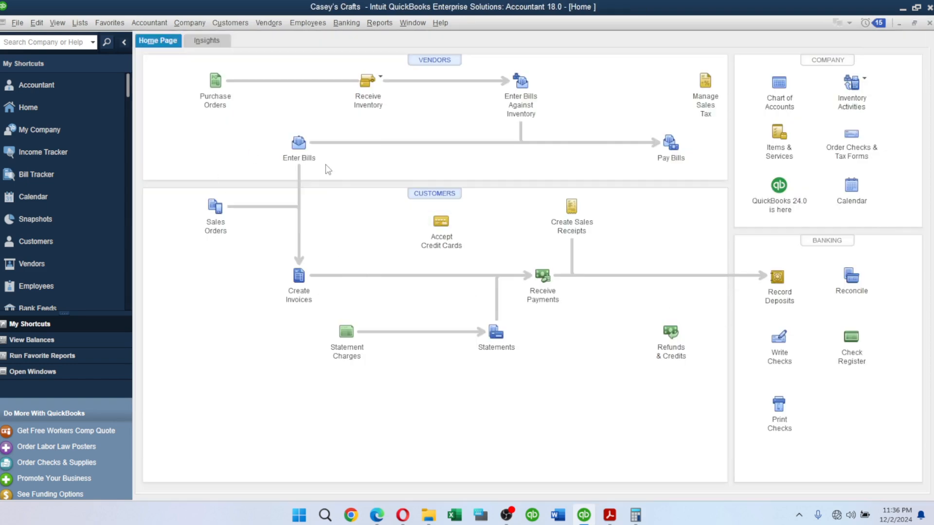
# Step: Start a general journal entry with Consignment Income as the first line's account
pyautogui.click(150, 23)
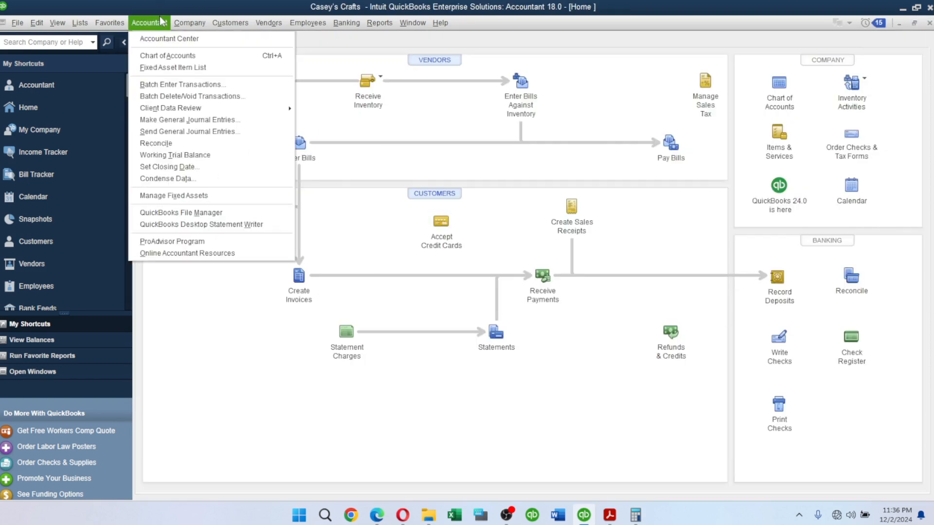
pyautogui.click(187, 119)
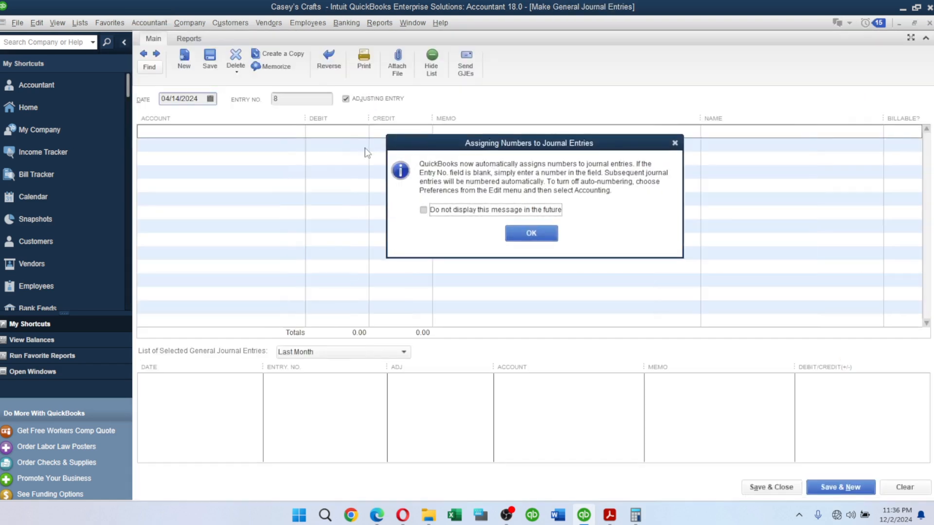
pyautogui.click(531, 234)
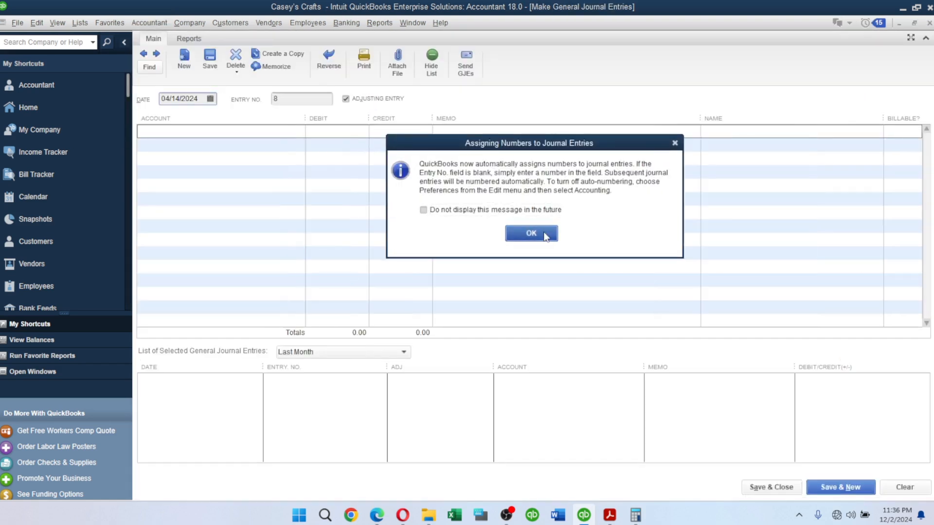
pyautogui.click(289, 130)
pyautogui.click(298, 131)
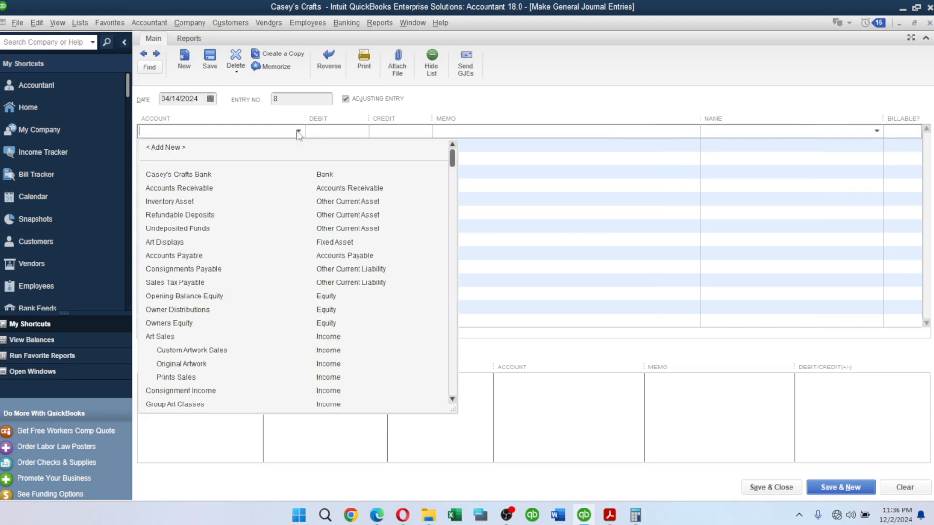
pyautogui.write('C')
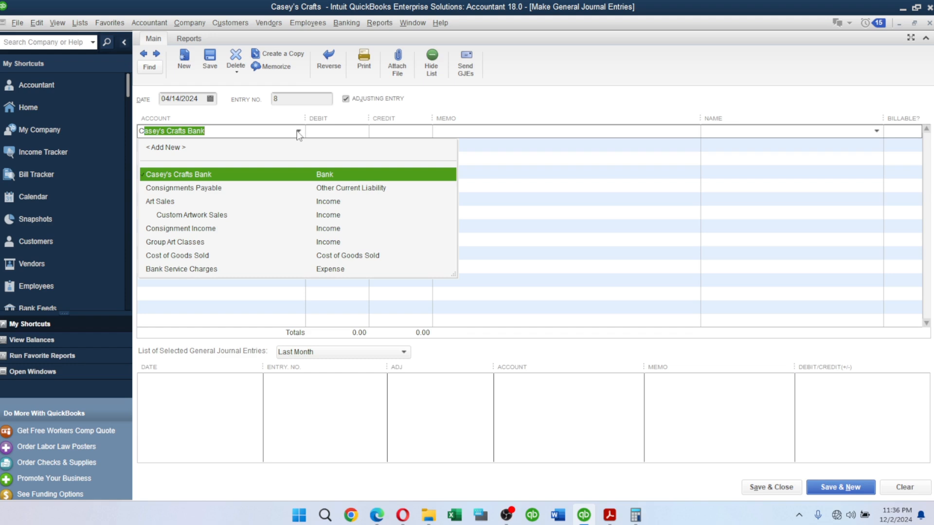
pyautogui.write('onsignment Income')
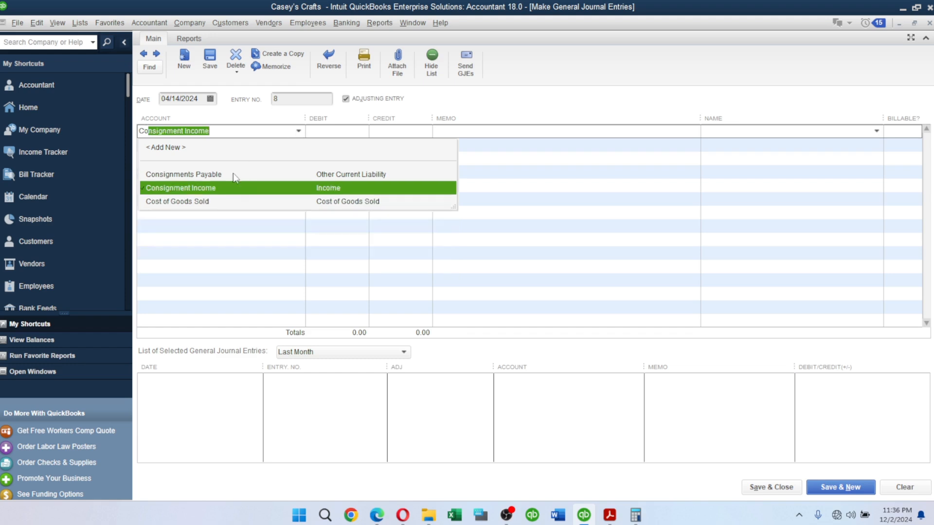
pyautogui.click(210, 188)
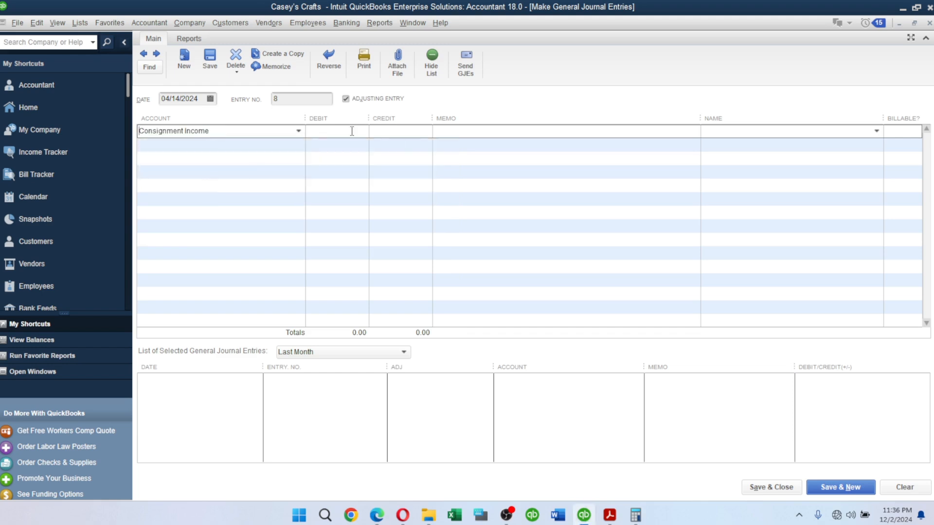
# Step: Check the consignment amount in the PDF table and debit Consignment Income by 1,125 in the journal entry
pyautogui.write('for consignment s')
pyautogui.hotkey('ctrl', 'z')
pyautogui.write('12')
pyautogui.hotkey('alt', 'Tab')
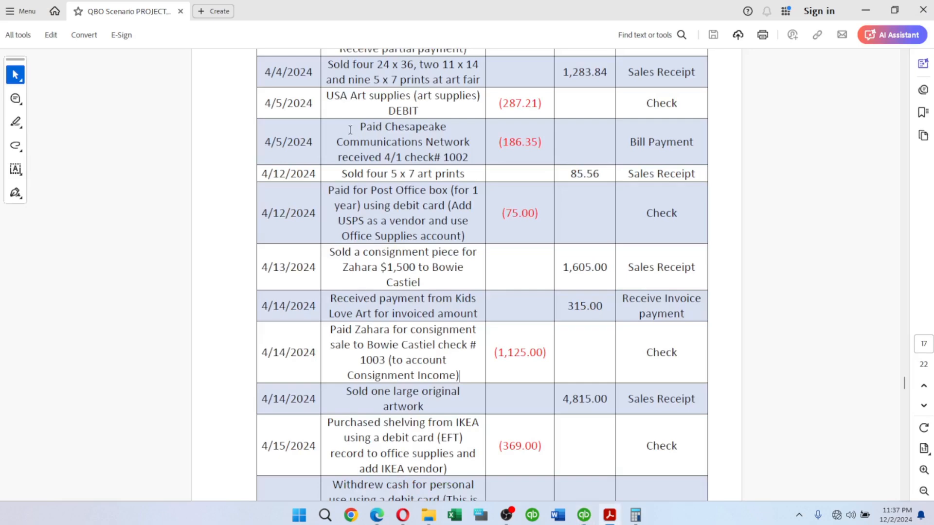
pyautogui.hotkey('alt', 'Tab')
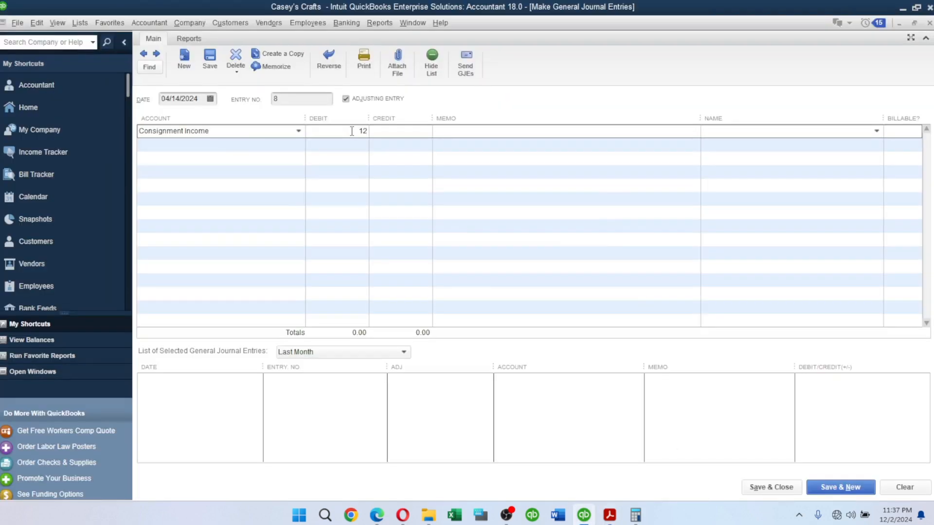
pyautogui.press('BackSpace')
pyautogui.write('125')
pyautogui.press('Tab')
# Step: Set the journal entry's second line to Consignments Payable with a credit of 1,125
pyautogui.click(206, 149)
pyautogui.write('Consignment Income')
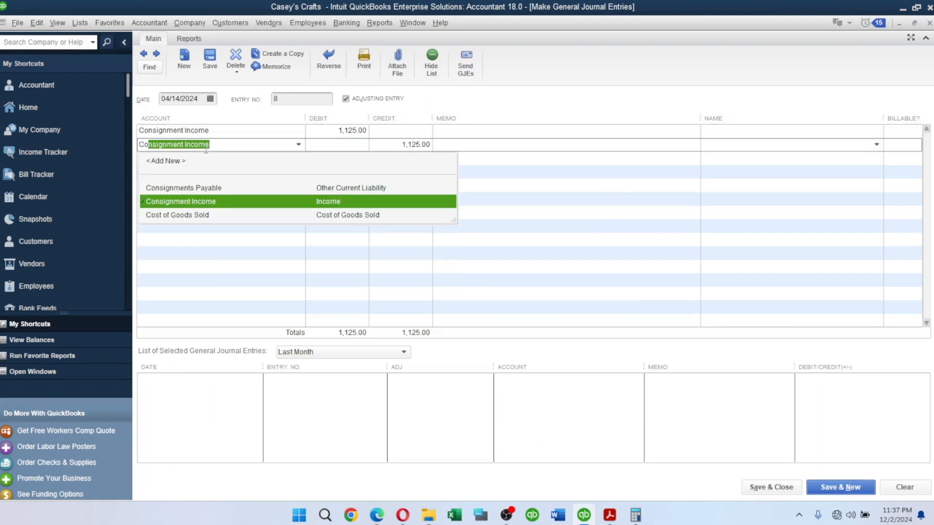
pyautogui.click(200, 188)
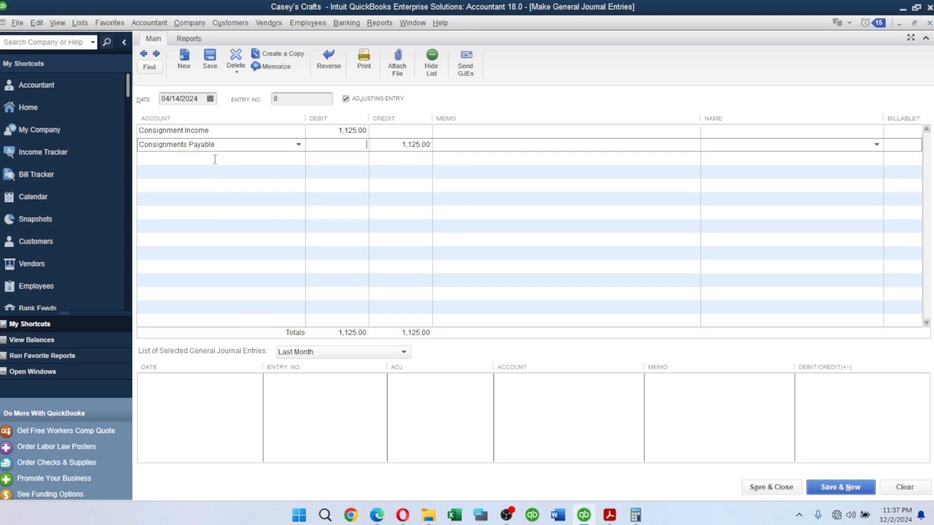
# Step: Add a third journal line that debits Consignments Payable by 1,125
pyautogui.click(244, 158)
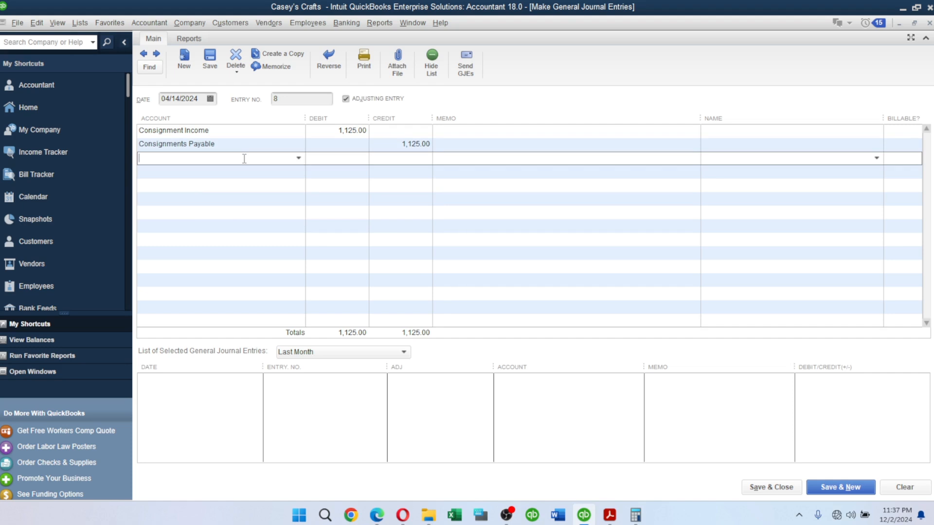
pyautogui.write('Consignment Income')
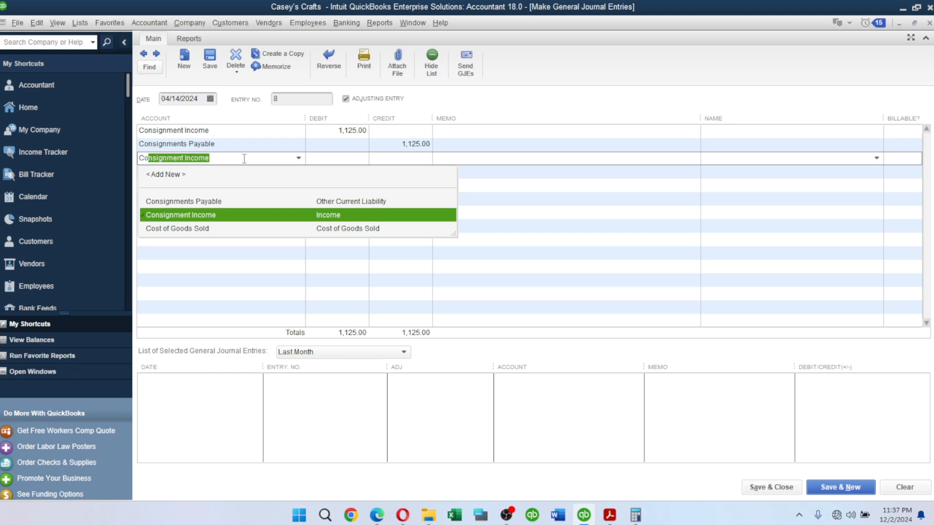
pyautogui.press('Up')
pyautogui.press('Tab')
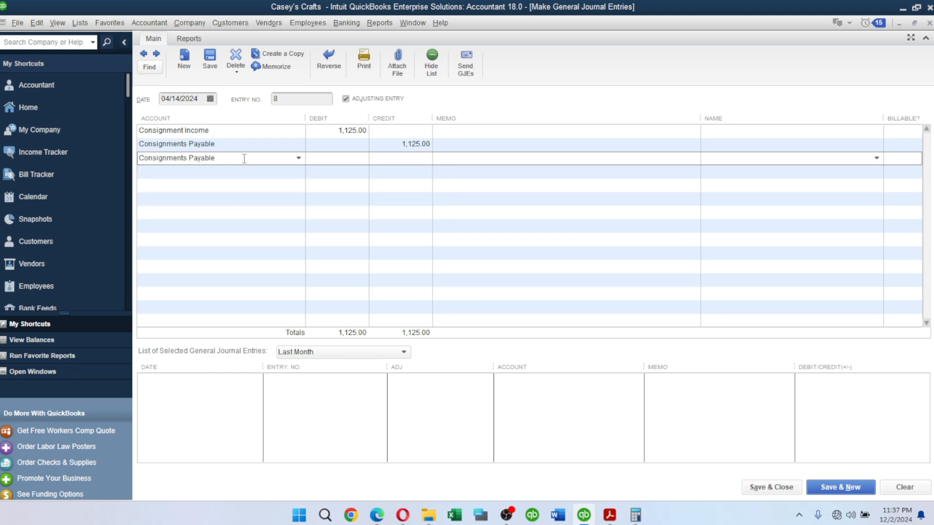
pyautogui.write('1125')
pyautogui.press('Tab')
pyautogui.press('Tab')
pyautogui.press('Tab')
pyautogui.press('Tab')
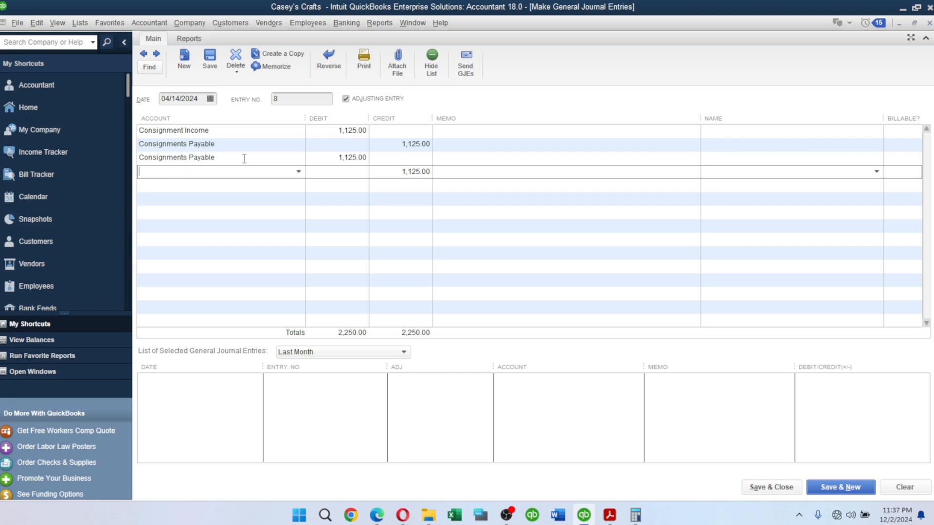
# Step: Set the fourth journal line's account to Casey's Crafts Bank for the 1,125 credit
pyautogui.write('ZAR')
pyautogui.press('BackSpace')
pyautogui.press('BackSpace')
pyautogui.press('BackSpace')
pyautogui.click(298, 171)
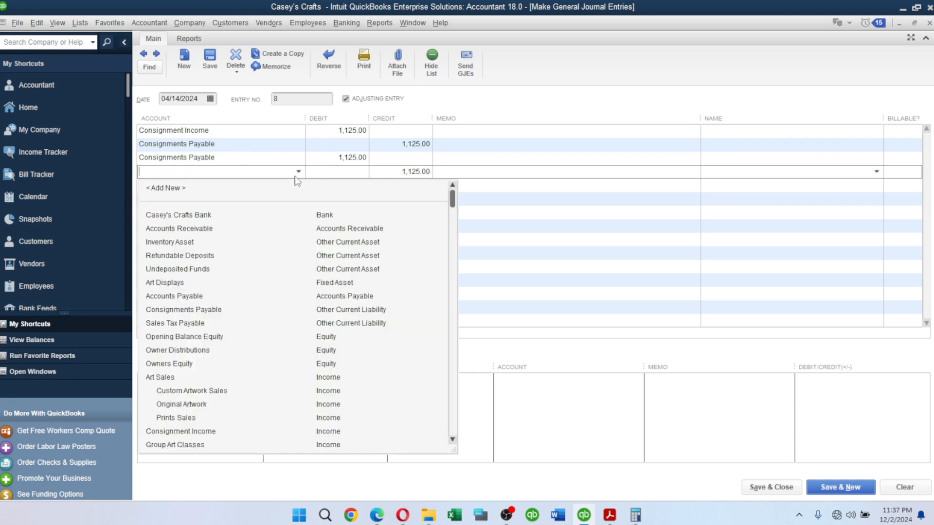
pyautogui.click(295, 176)
pyautogui.click(295, 176)
pyautogui.click(218, 215)
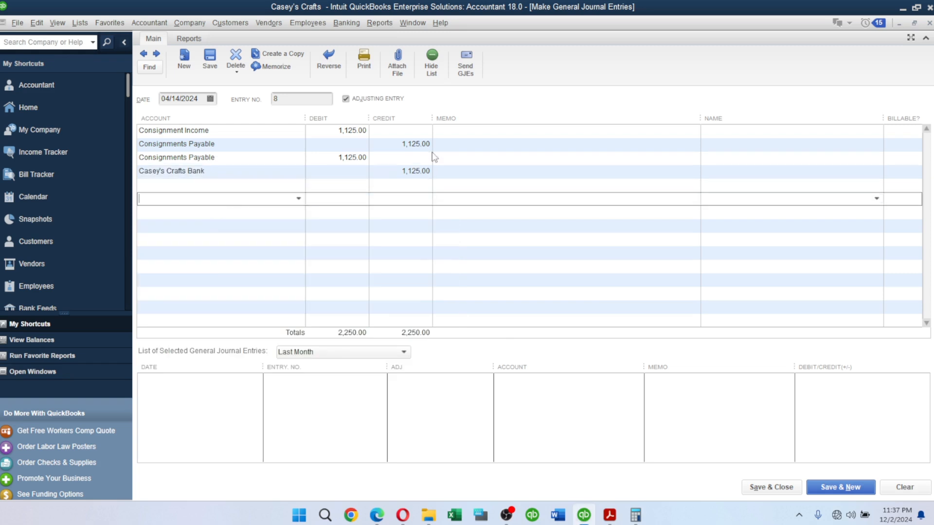
pyautogui.click(224, 187)
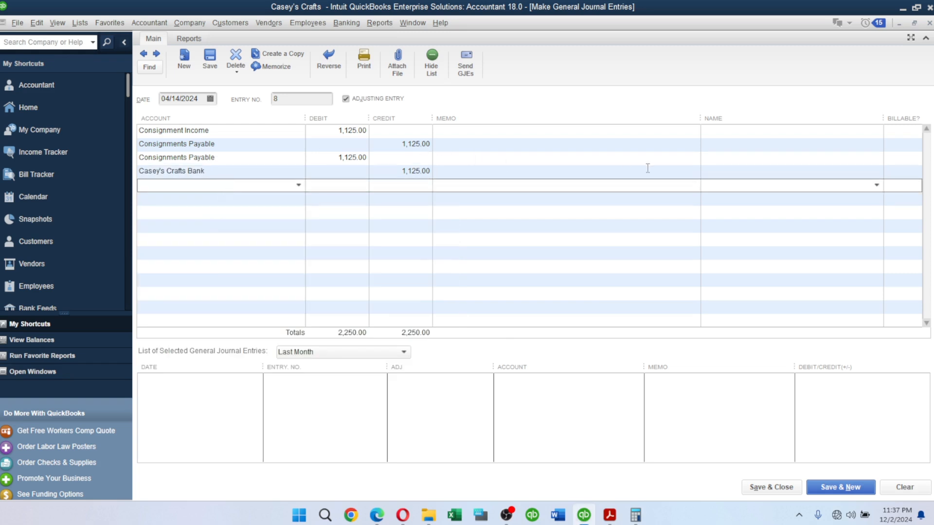
# Step: Assign the original artwork vendor as the name on all four journal lines
pyautogui.click(802, 171)
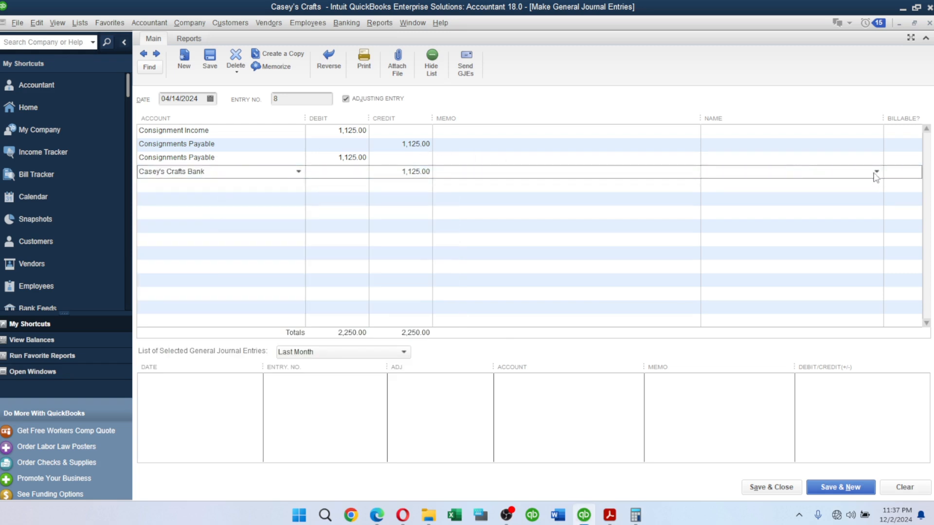
pyautogui.click(876, 172)
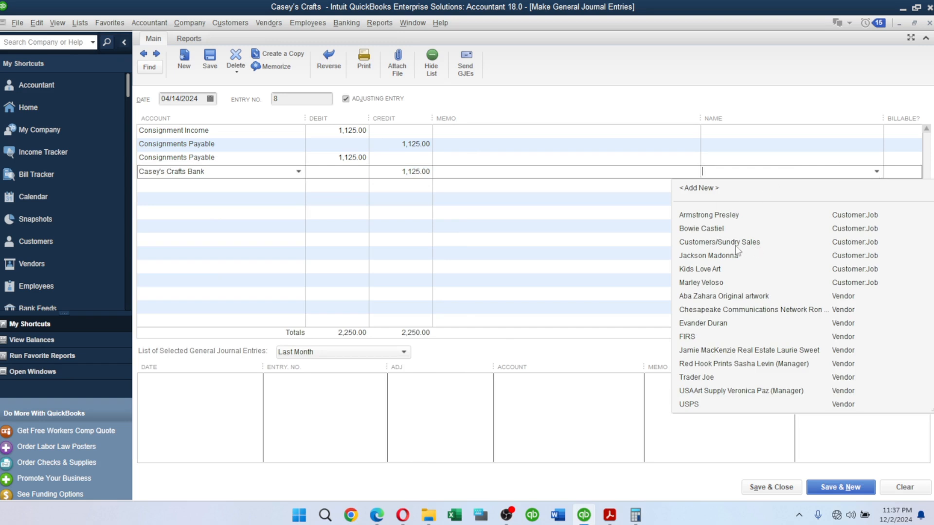
pyautogui.click(704, 296)
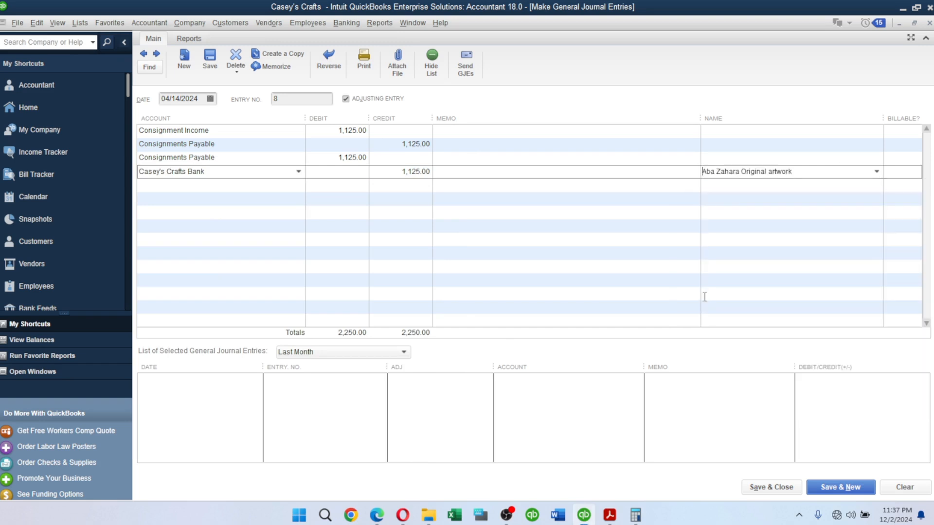
pyautogui.click(803, 146)
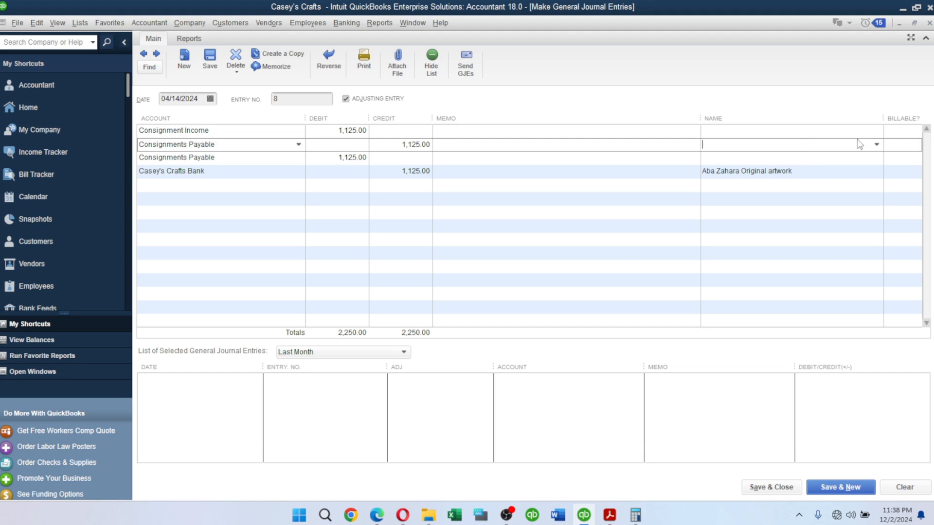
pyautogui.write('Aba Zahara Original artwork')
pyautogui.press('Tab')
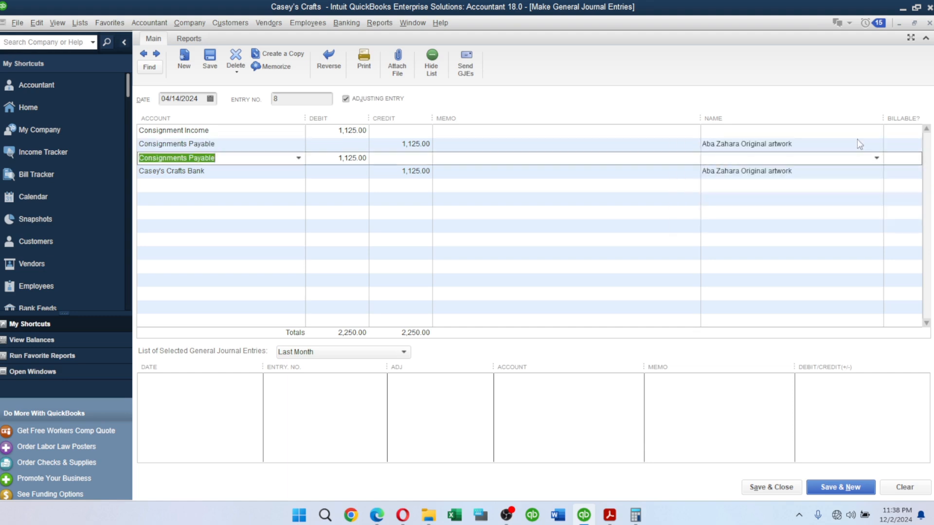
pyautogui.click(787, 130)
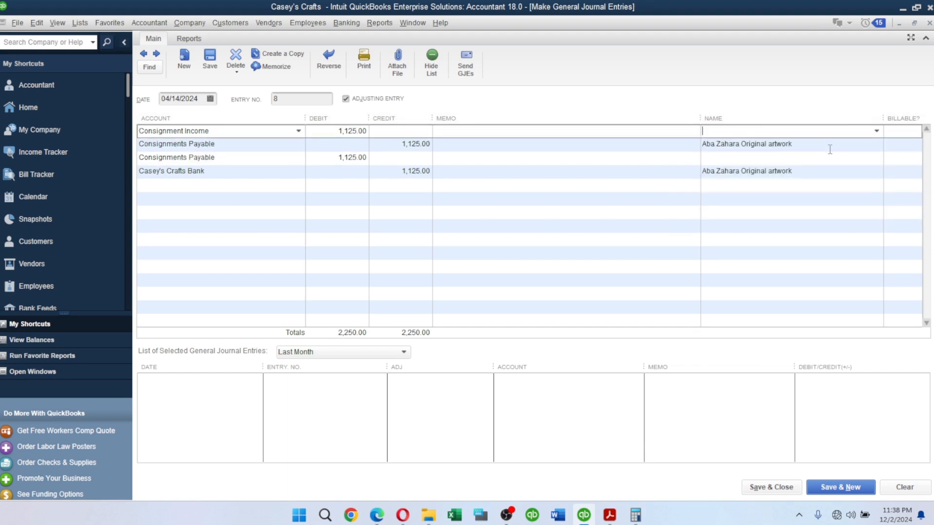
pyautogui.write('Aba Zahara Original artwork')
pyautogui.press('Tab')
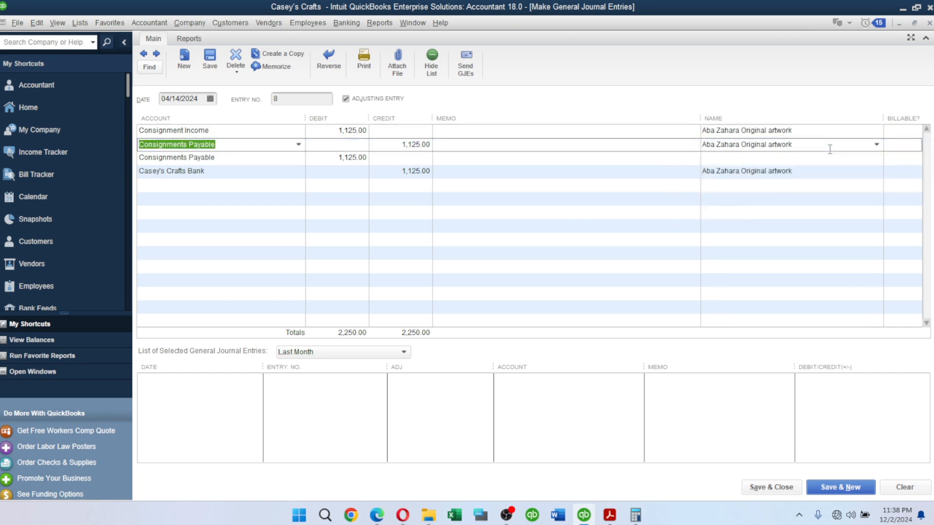
pyautogui.click(820, 159)
pyautogui.write('Aba Zahara Original artwork')
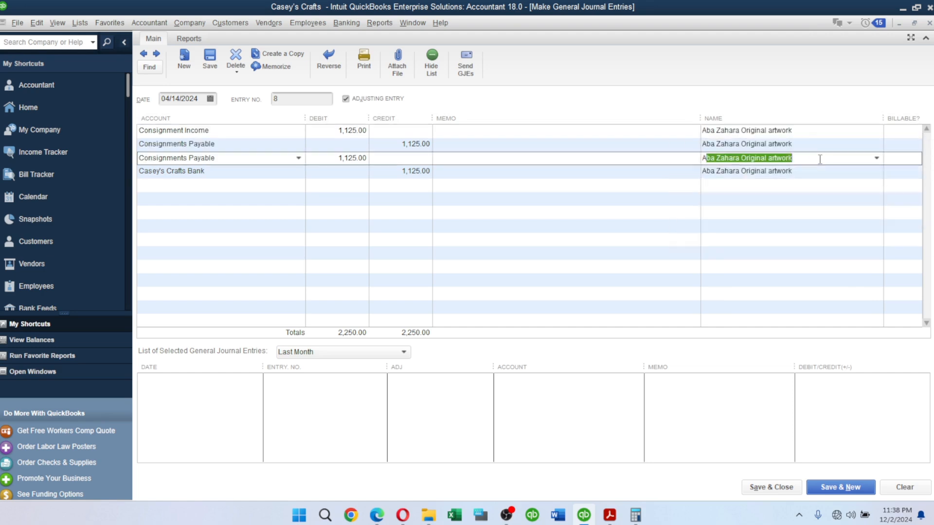
pyautogui.press('Tab')
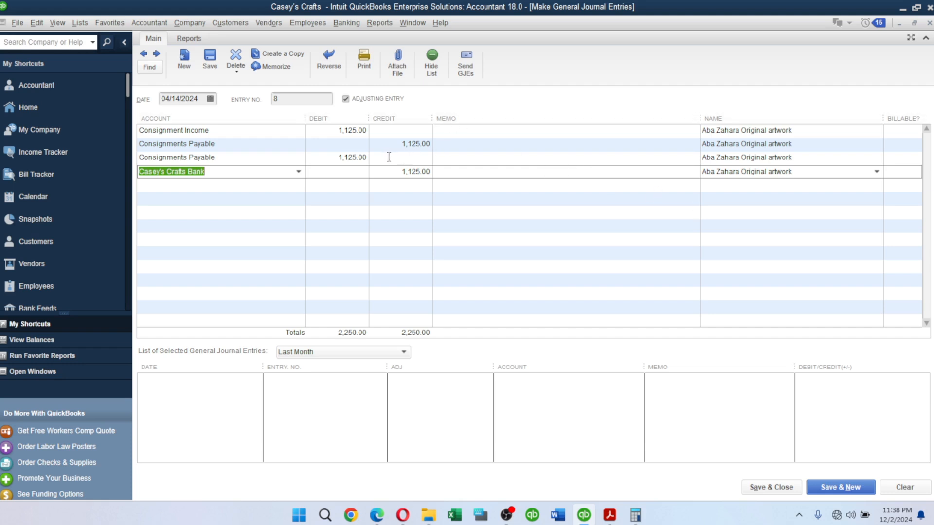
# Step: Save the consignment journal entry, accept its past date, and start a new entry
pyautogui.click(402, 175)
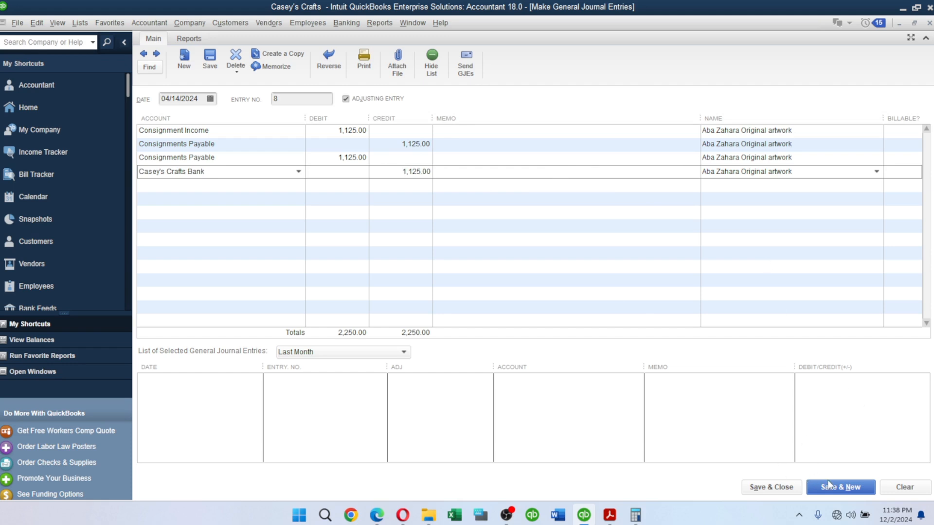
pyautogui.click(835, 491)
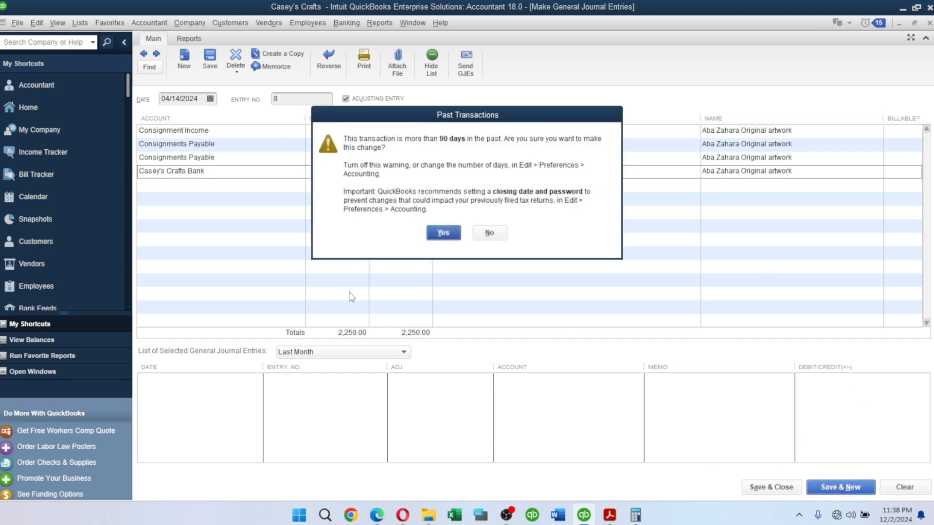
pyautogui.click(443, 232)
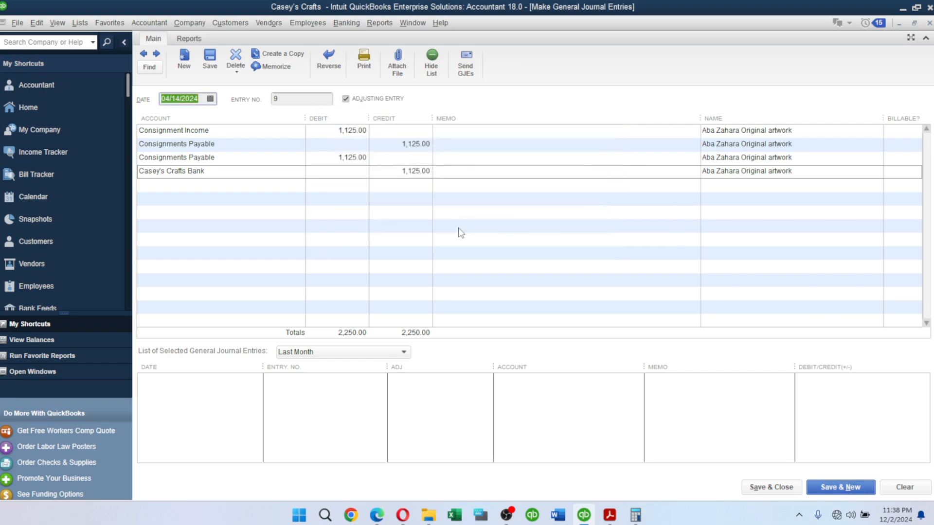
# Step: Review the Consignments Payable register from the Chart of Accounts, then close the register
pyautogui.click(45, 106)
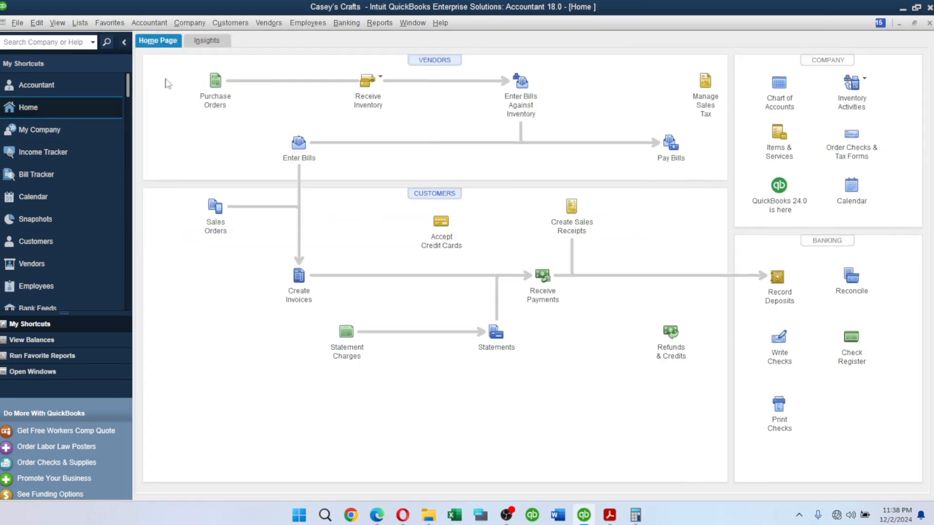
pyautogui.click(779, 84)
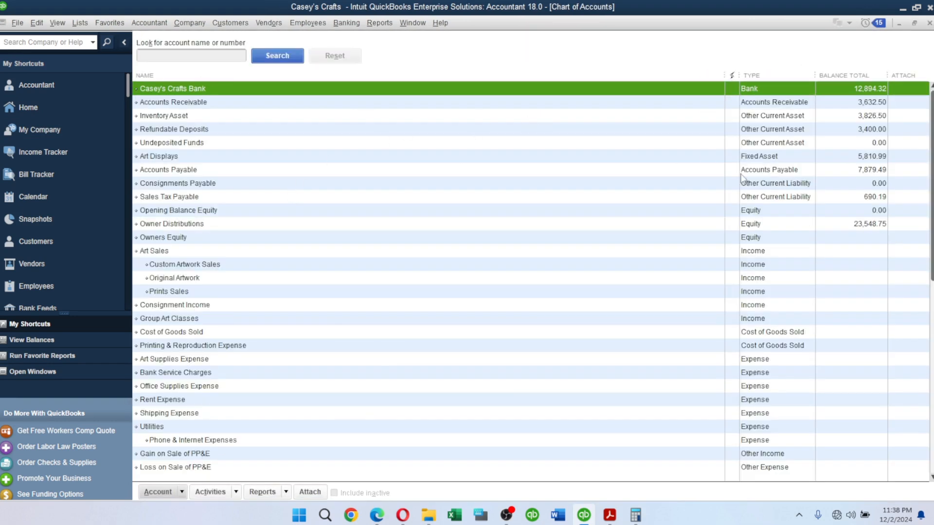
pyautogui.click(164, 158)
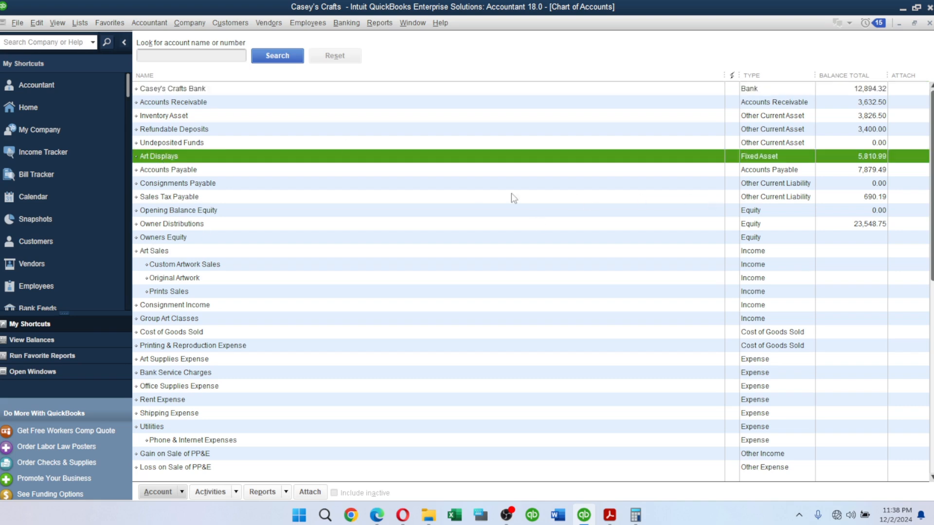
pyautogui.doubleClick(168, 183)
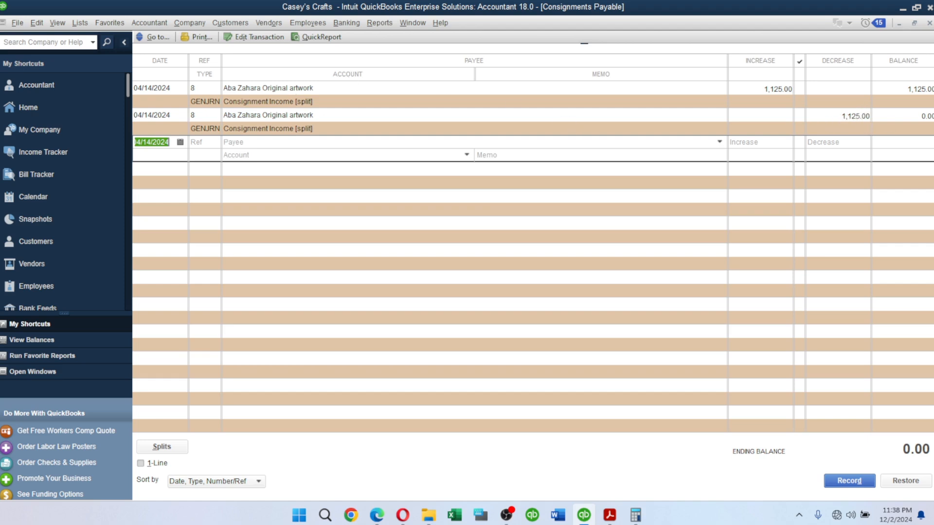
pyautogui.click(928, 23)
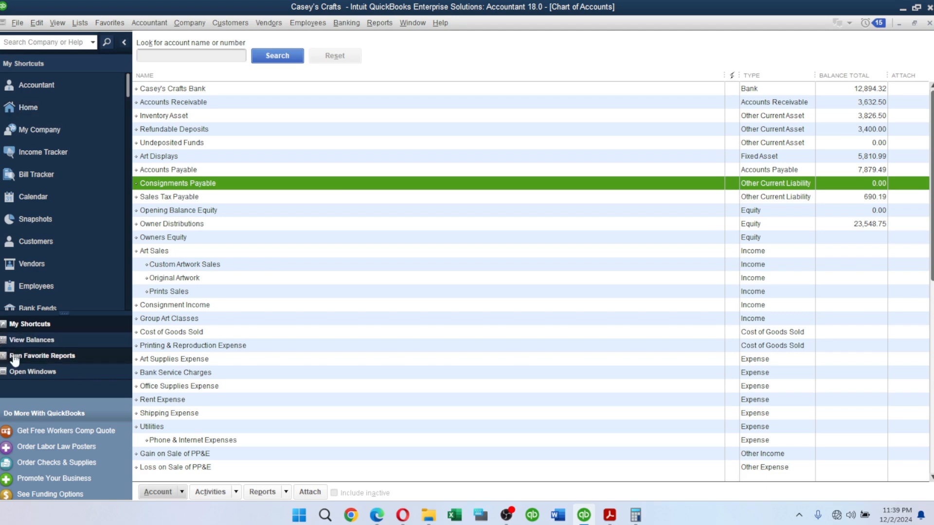
# Step: Return to the general journal window and reopen the saved consignment entry
pyautogui.click(31, 373)
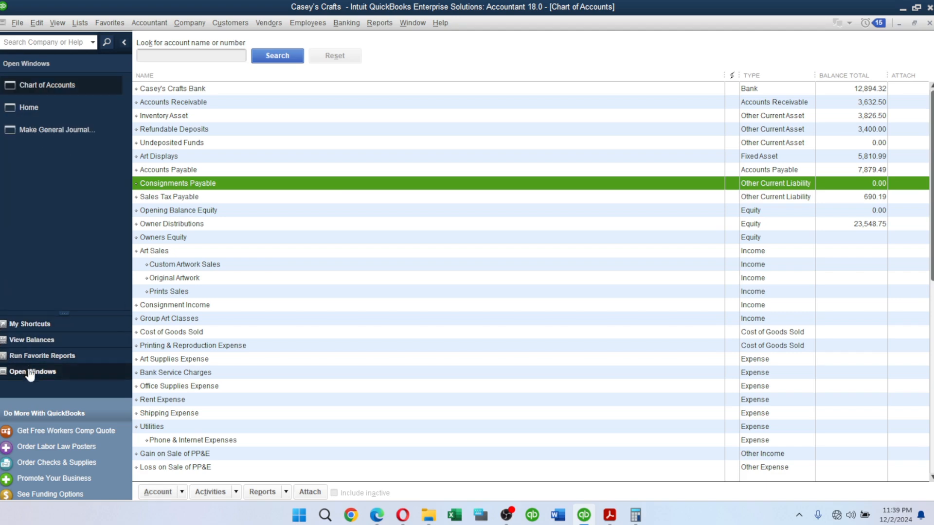
pyautogui.click(54, 127)
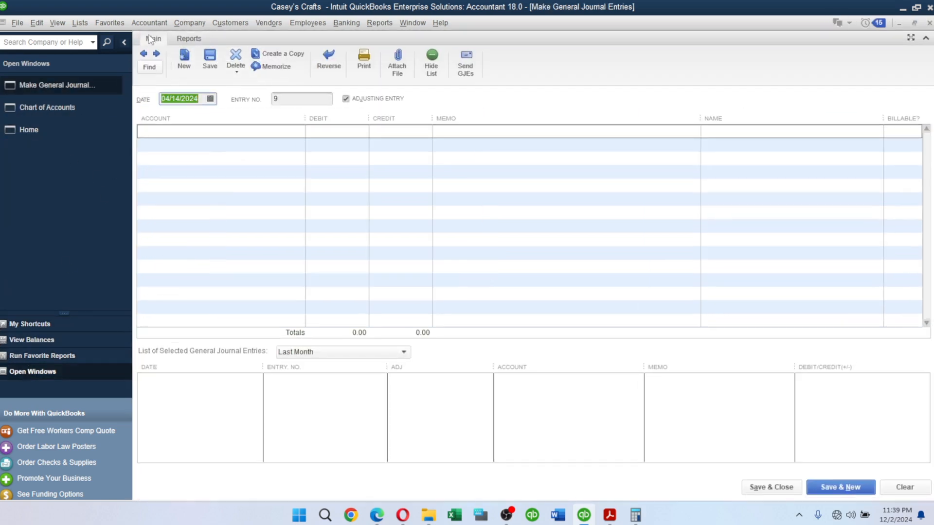
pyautogui.click(144, 53)
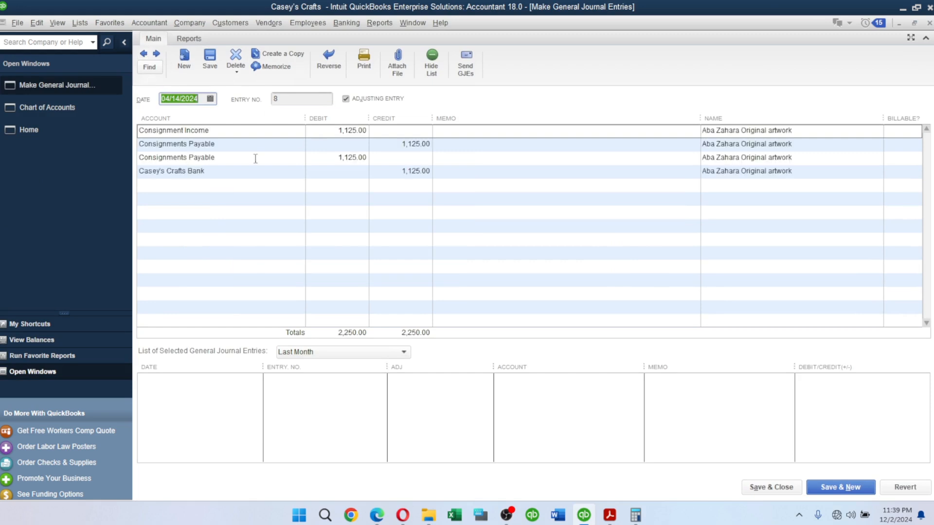
# Step: Clear the Casey's Crafts Bank account and its credit from the fourth line, and remove the balancing credit from the line below
pyautogui.click(226, 176)
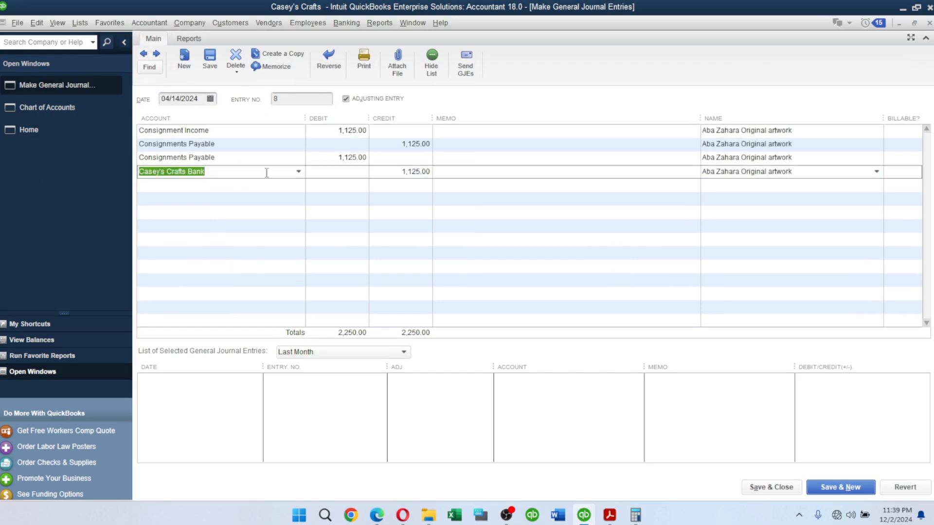
pyautogui.press('Delete')
pyautogui.press('Tab')
pyautogui.press('Tab')
pyautogui.press('Delete')
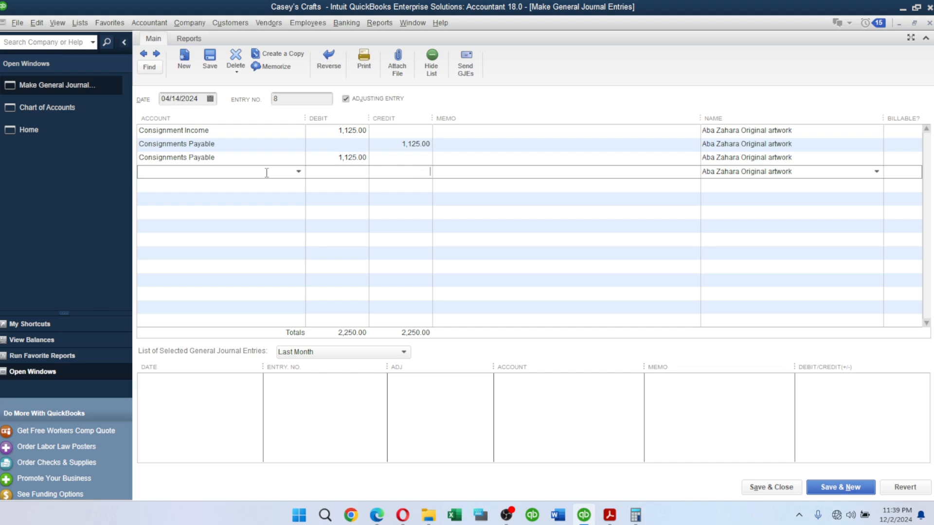
pyautogui.press('Tab')
pyautogui.press('Tab')
pyautogui.press('Tab')
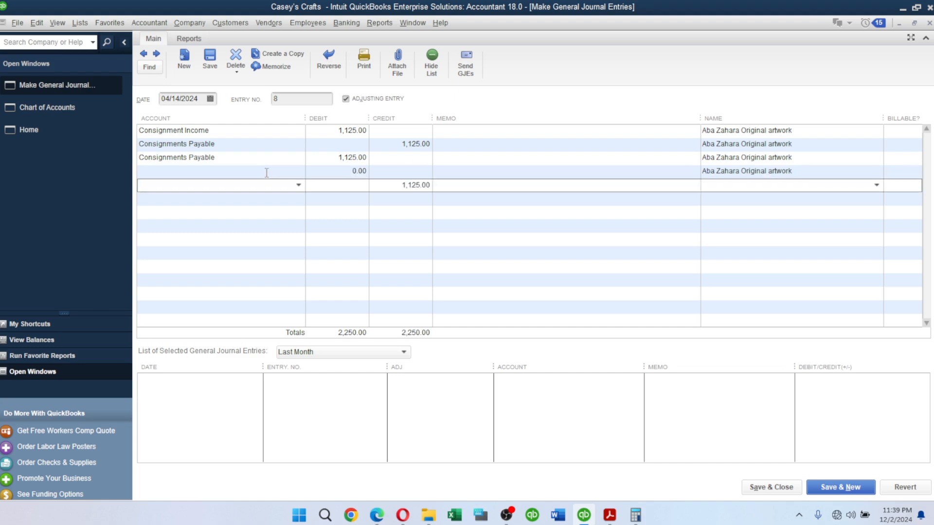
pyautogui.click(406, 185)
pyautogui.press('Delete')
# Step: Clear the debit amount and the name from the third line of the consignment journal entry
pyautogui.click(344, 157)
pyautogui.press('Delete')
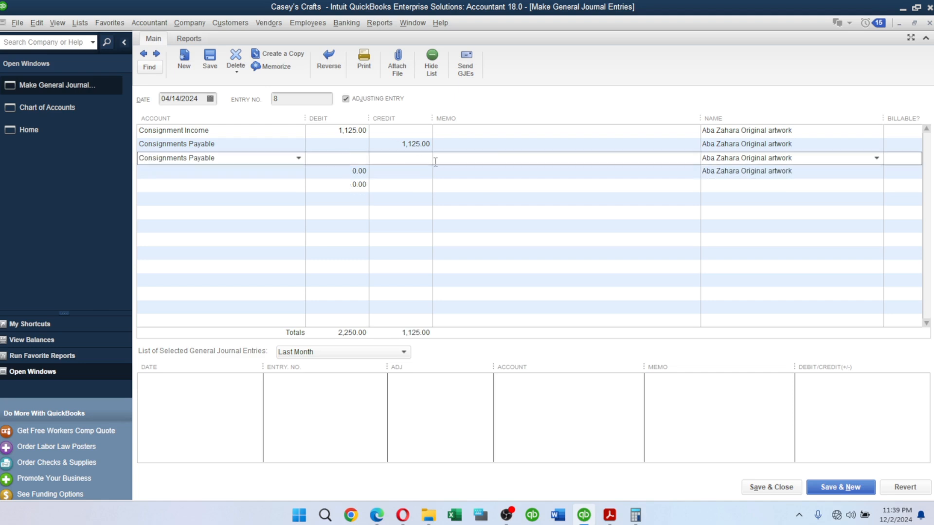
pyautogui.press('Tab')
pyautogui.press('Tab')
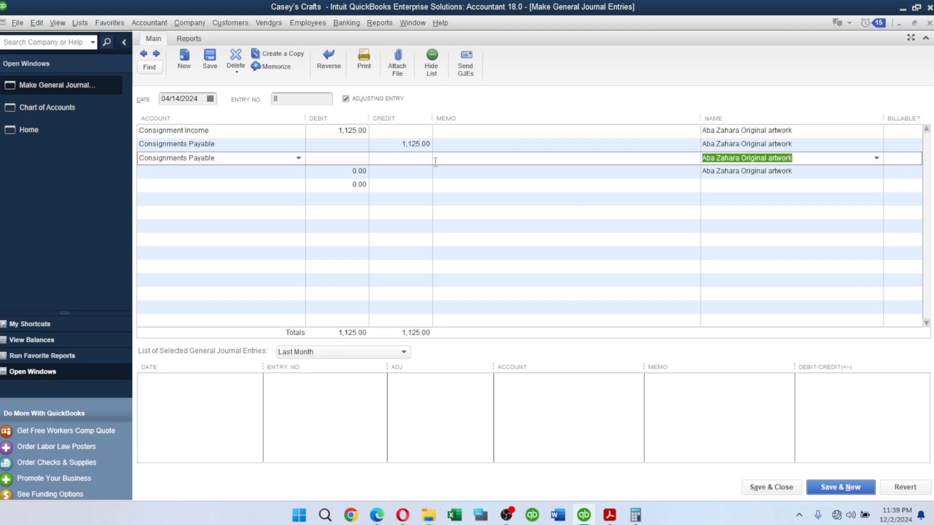
pyautogui.press('Delete')
# Step: Clear the name from the fourth line, which has no account
pyautogui.press('Tab')
pyautogui.press('Tab')
pyautogui.press('Tab')
pyautogui.press('Tab')
pyautogui.press('Tab')
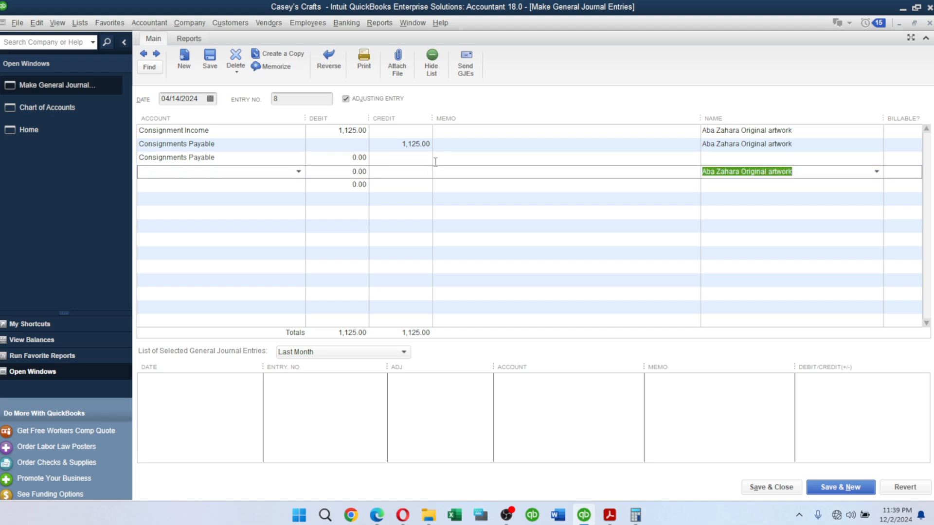
pyautogui.press('Tab')
pyautogui.hotkey('shift', 'Tab')
pyautogui.press('Delete')
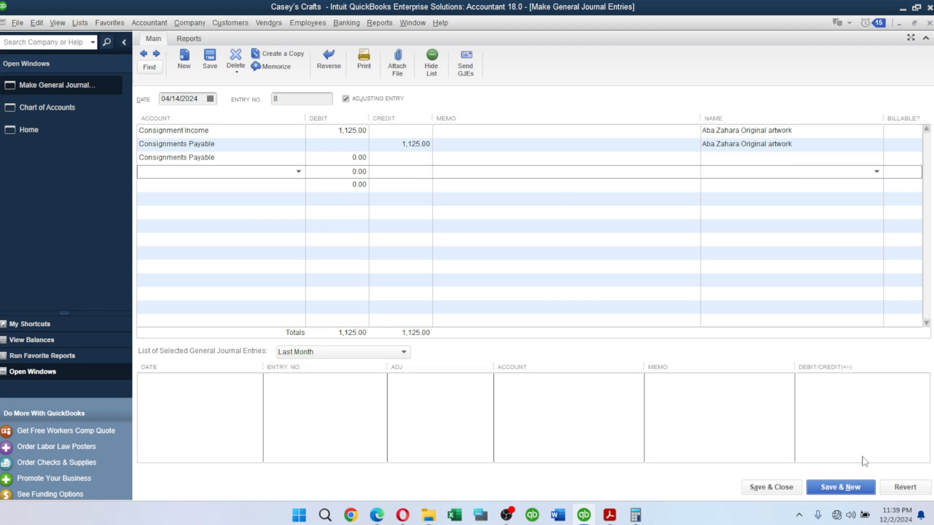
# Step: Save the corrected journal entry, recording the changes and accepting its past date
pyautogui.click(209, 63)
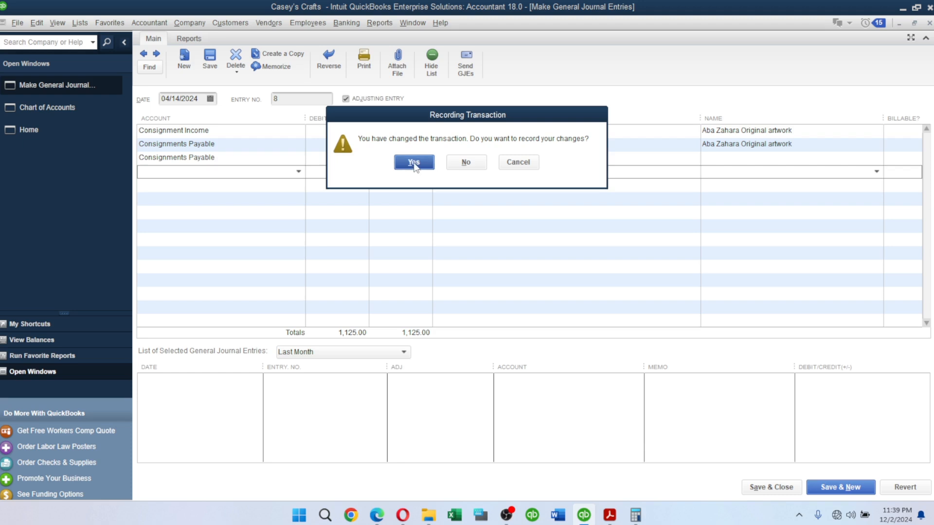
pyautogui.click(414, 161)
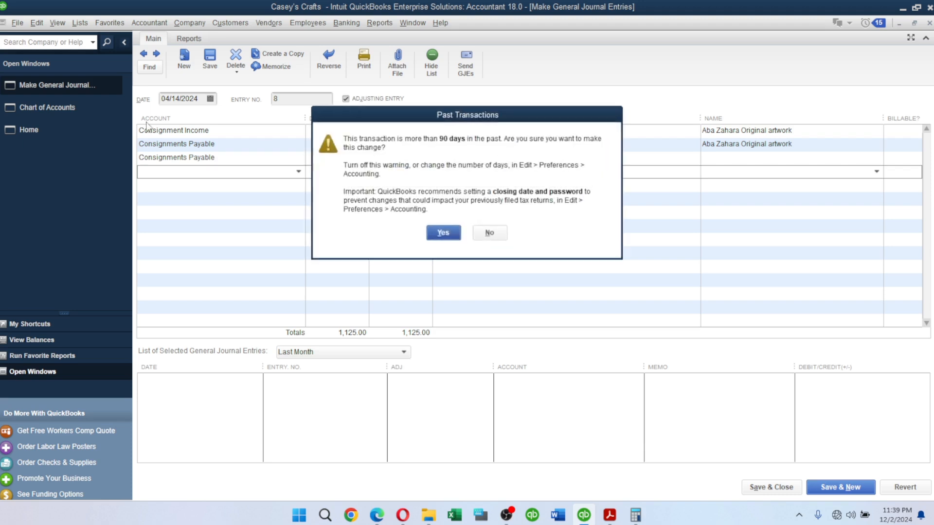
pyautogui.click(456, 230)
# Step: Check the Consignments Payable register from the Chart of Accounts, then close it
pyautogui.click(75, 109)
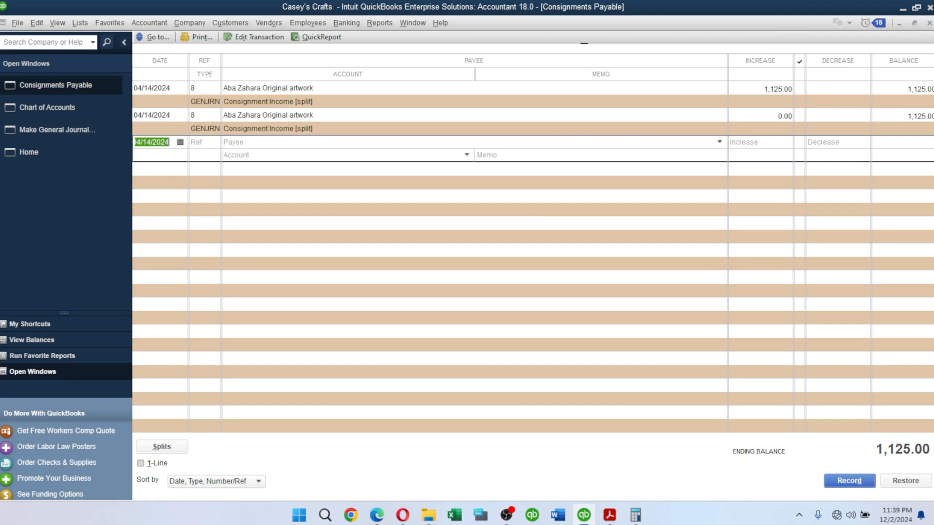
pyautogui.click(929, 22)
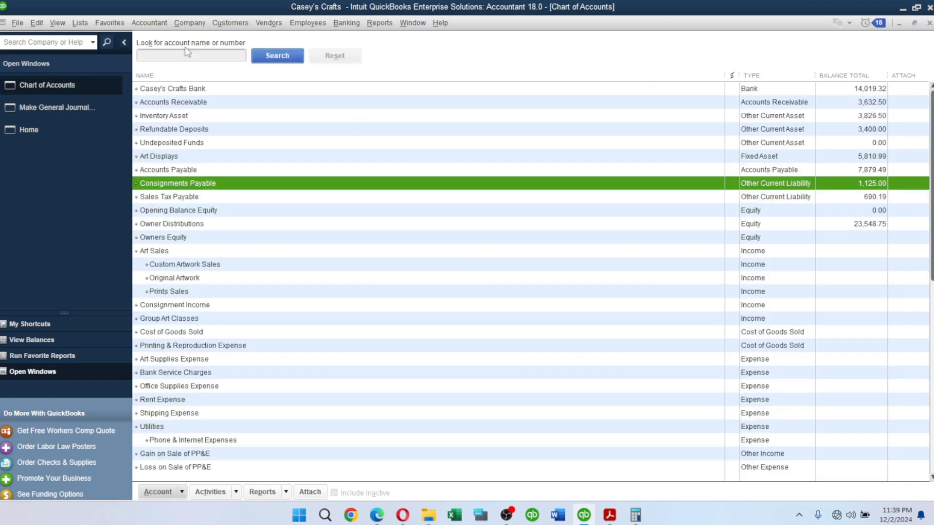
# Step: Open the Balance Sheet Standard report and examine the transactions behind Accounts Payable
pyautogui.click(379, 23)
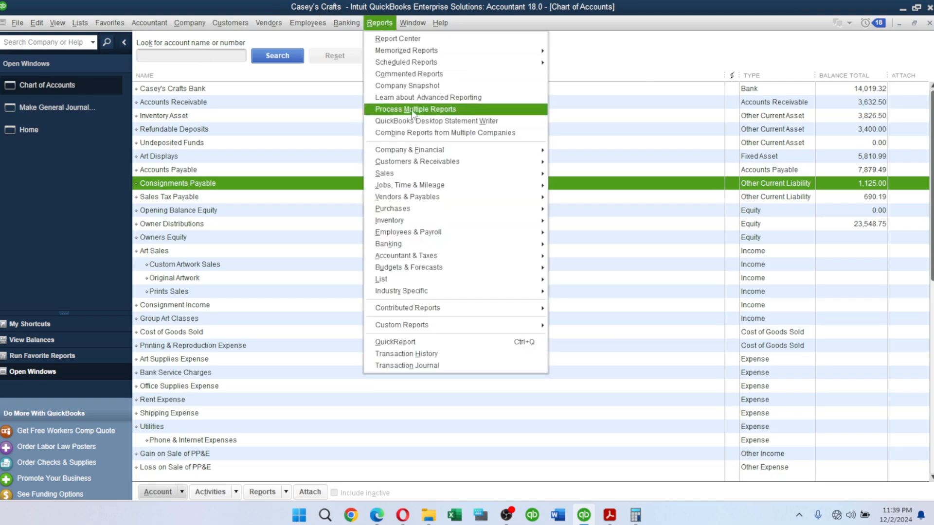
pyautogui.moveTo(438, 150)
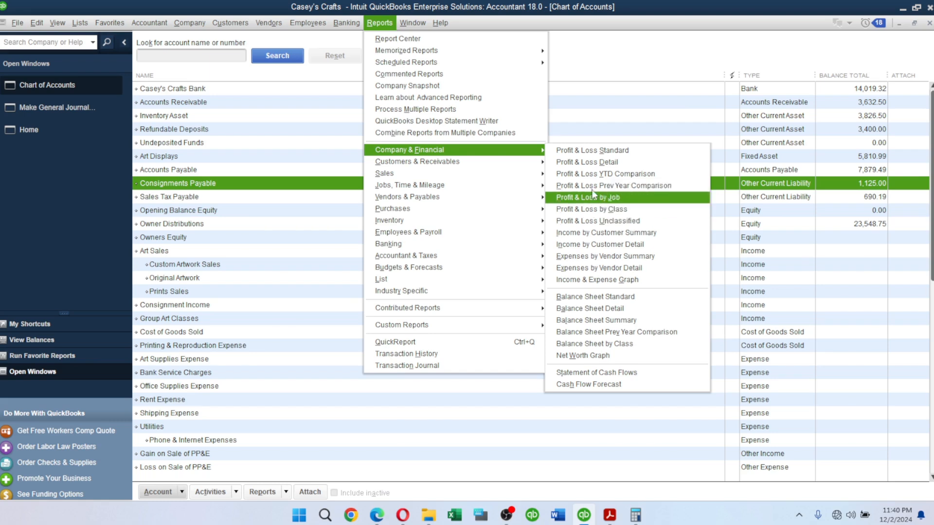
pyautogui.click(621, 301)
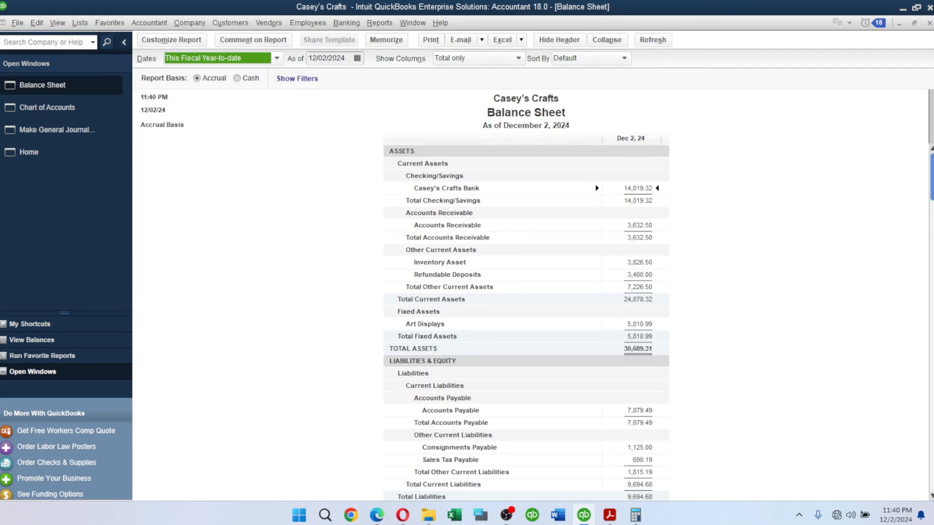
pyautogui.moveTo(932, 176); pyautogui.dragTo(931, 285)
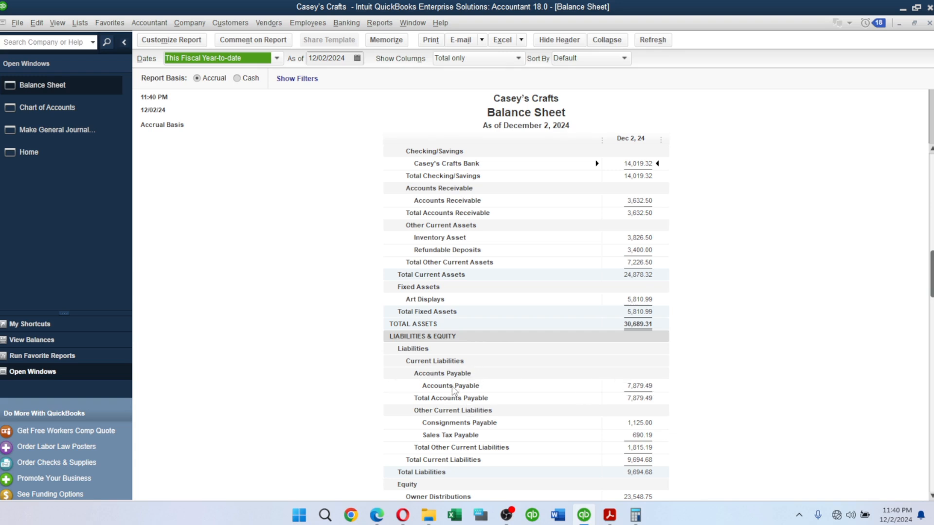
pyautogui.click(638, 385)
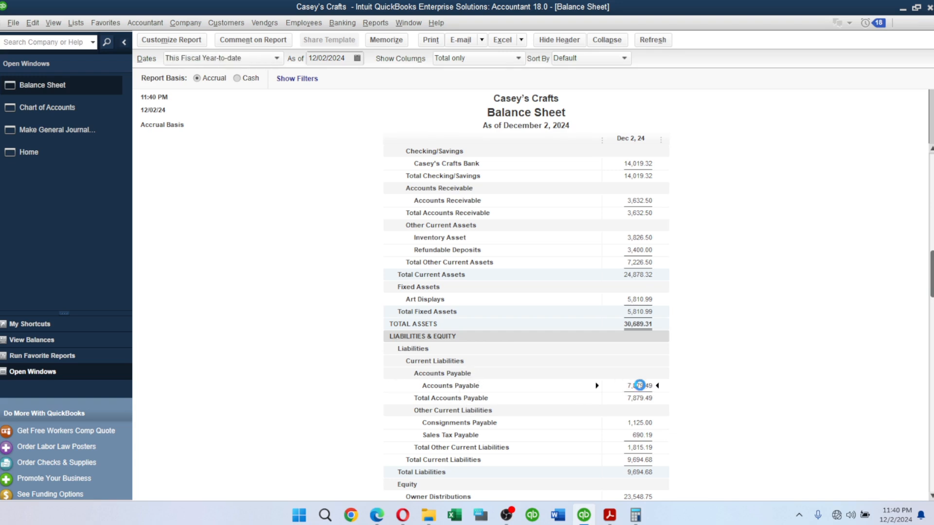
pyautogui.doubleClick(638, 385)
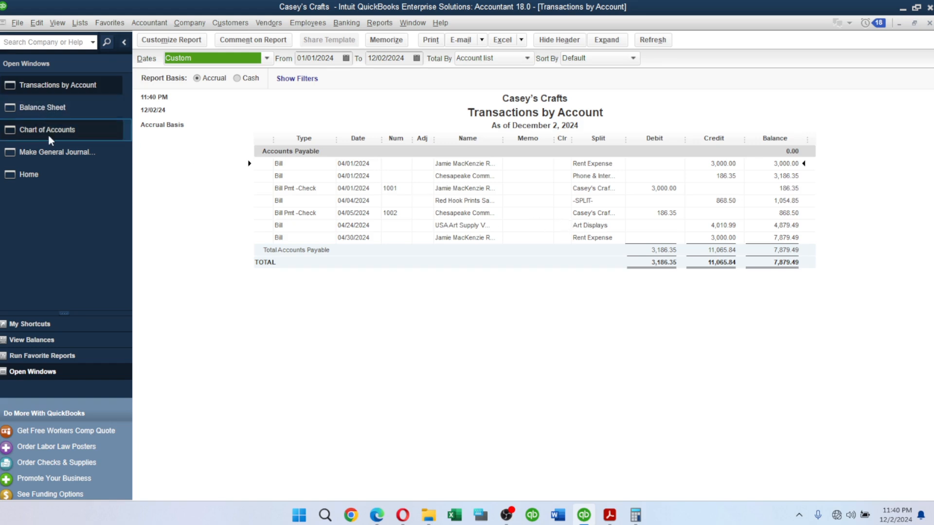
# Step: Check the name on the journal entry's Consignment Income line, then reopen the Accounts Payable transactions from the Balance Sheet
pyautogui.click(54, 153)
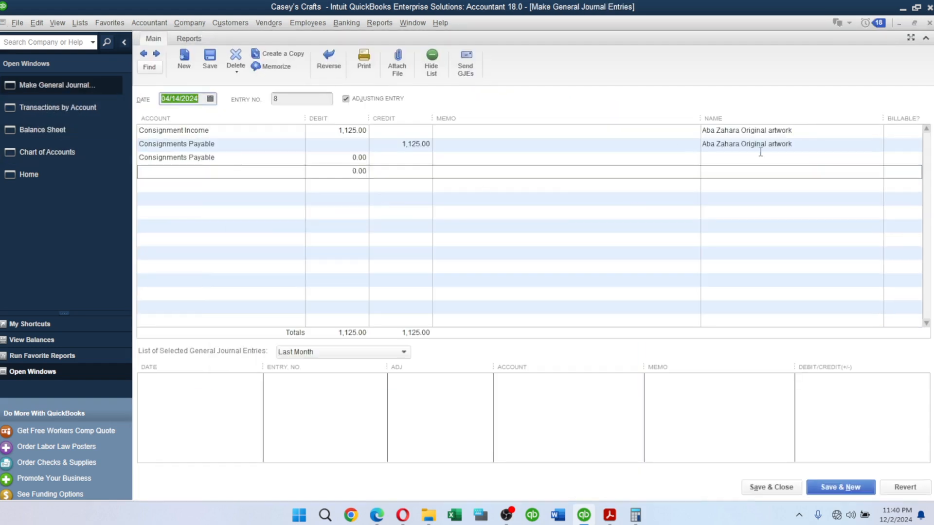
pyautogui.click(819, 133)
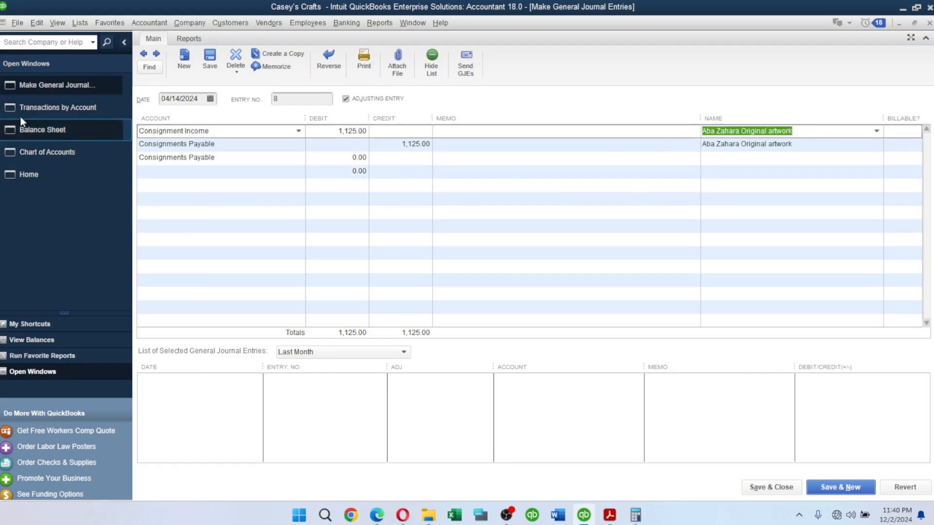
pyautogui.click(51, 139)
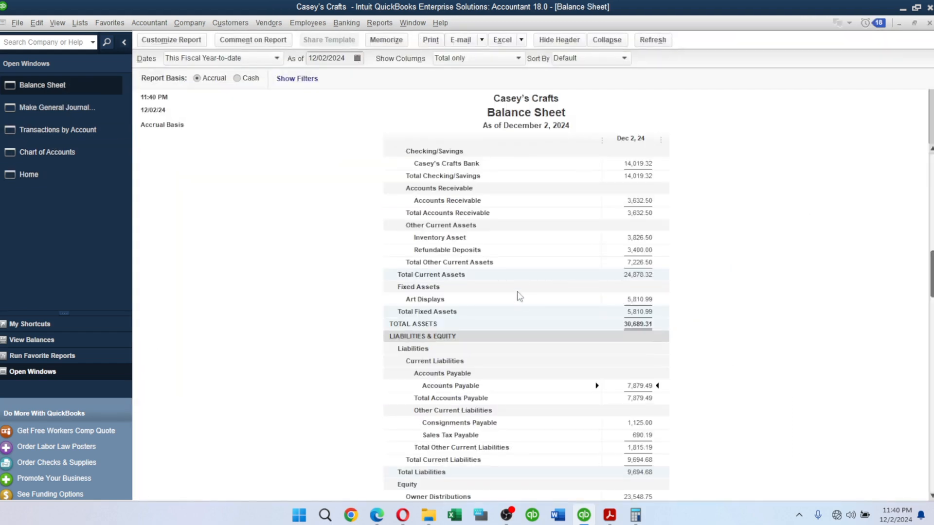
pyautogui.doubleClick(630, 382)
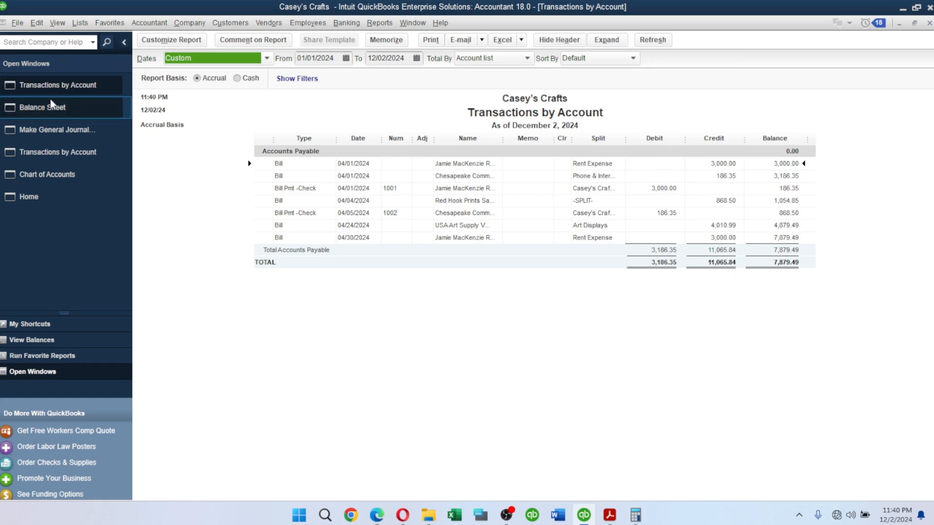
# Step: Compare the account types in the Chart of Accounts and review the Accounts Payable register, closing it when done
pyautogui.click(52, 176)
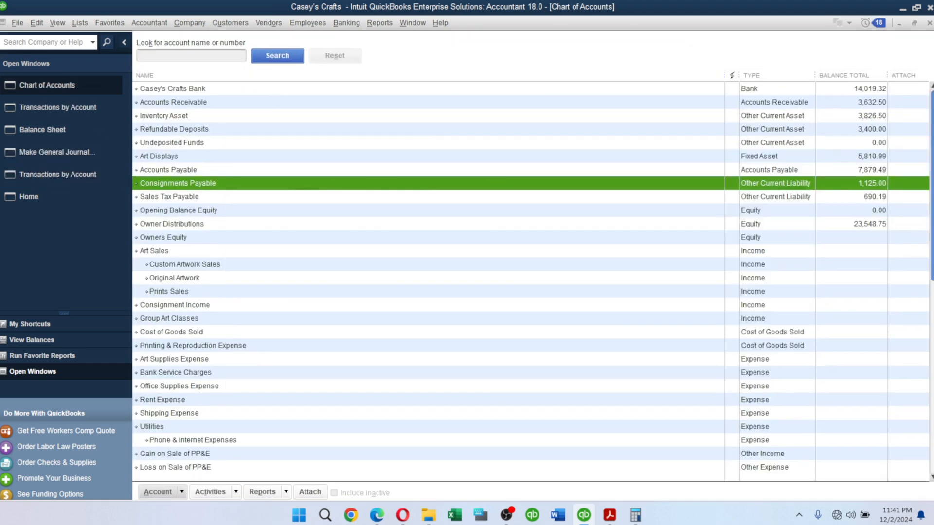
pyautogui.click(757, 211)
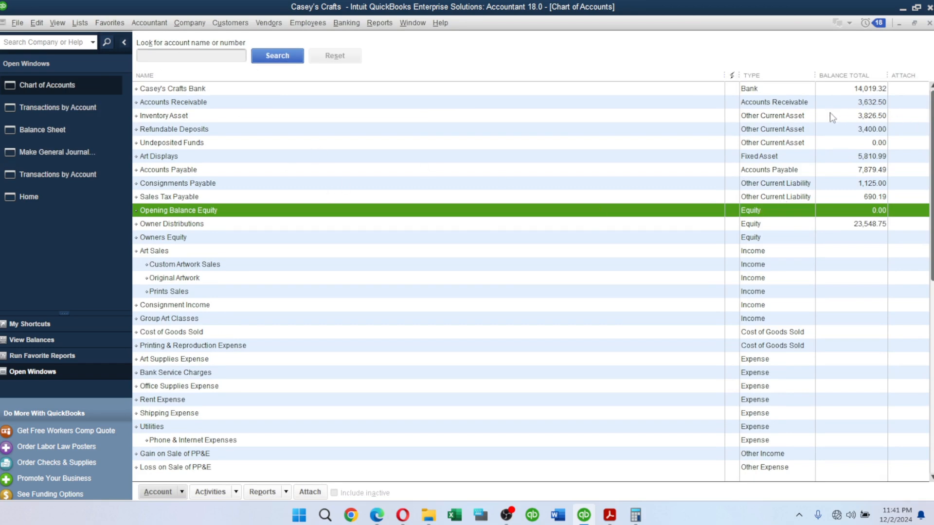
pyautogui.click(800, 104)
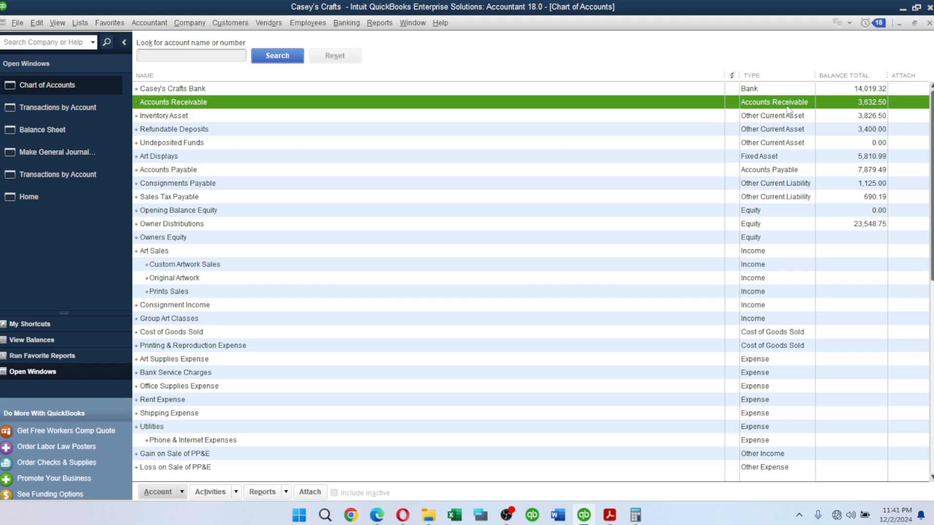
pyautogui.click(870, 187)
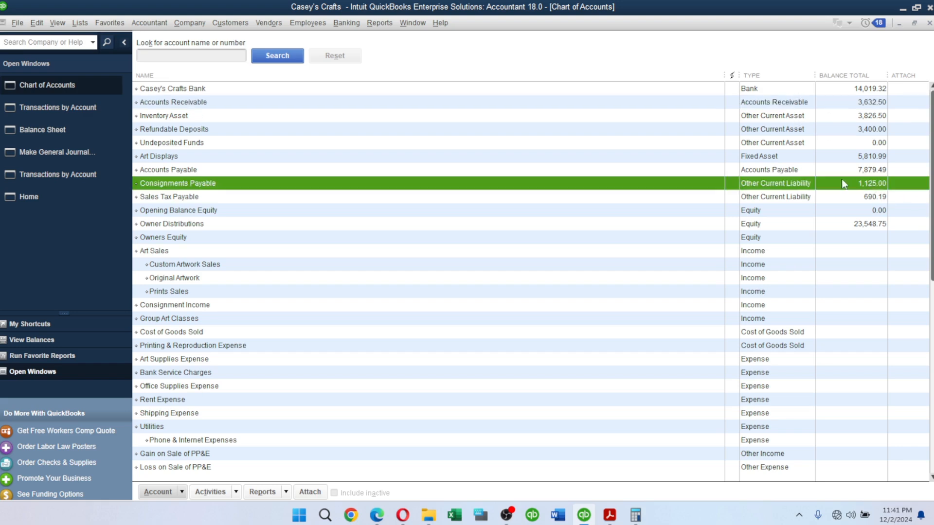
pyautogui.doubleClick(847, 171)
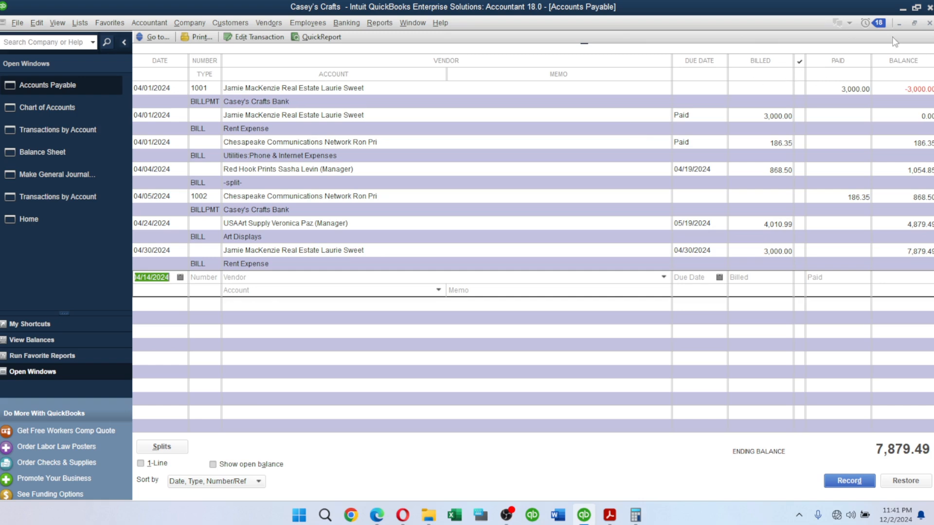
pyautogui.click(929, 23)
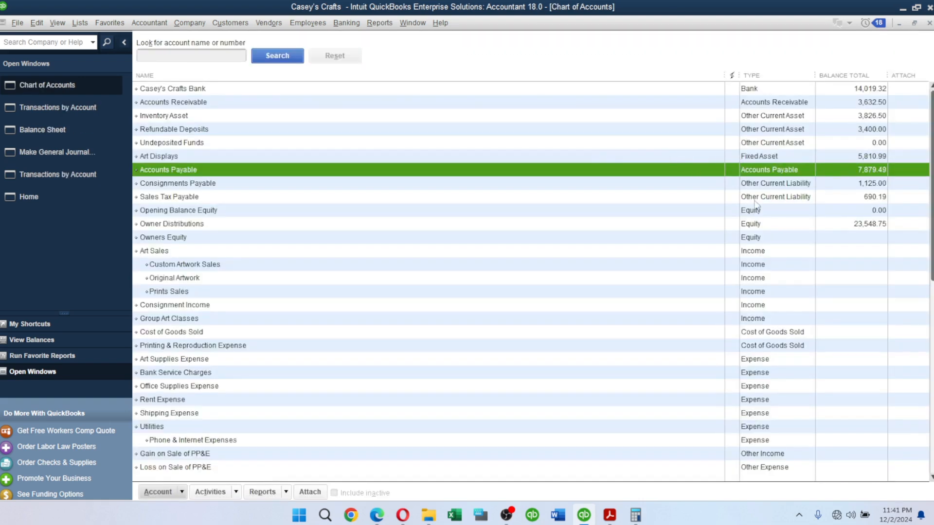
pyautogui.click(791, 186)
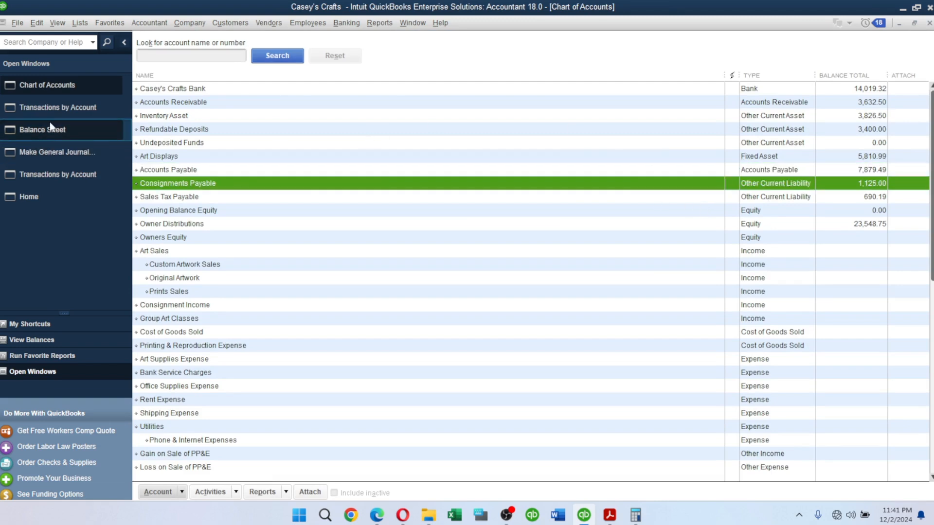
# Step: Return to the Balance Sheet and examine the transactions behind Consignments Payable, then close that detail report
pyautogui.click(81, 106)
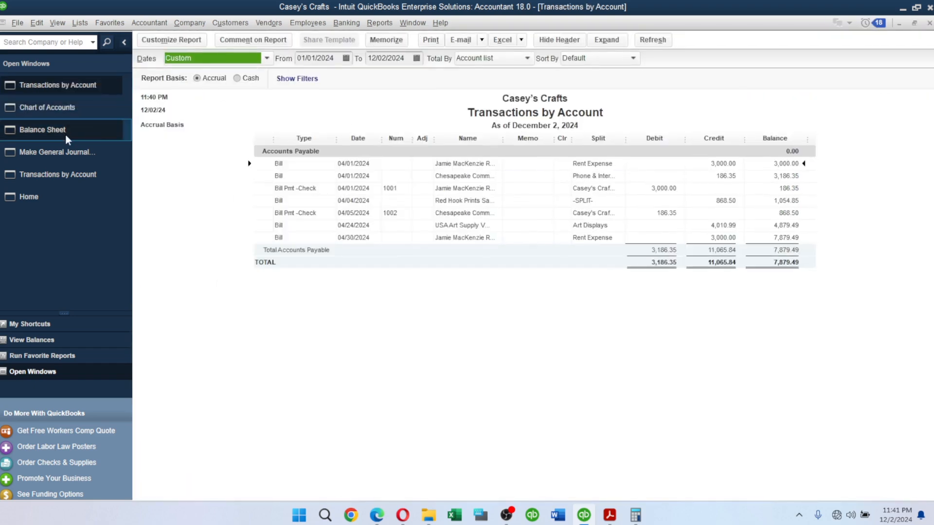
pyautogui.click(48, 128)
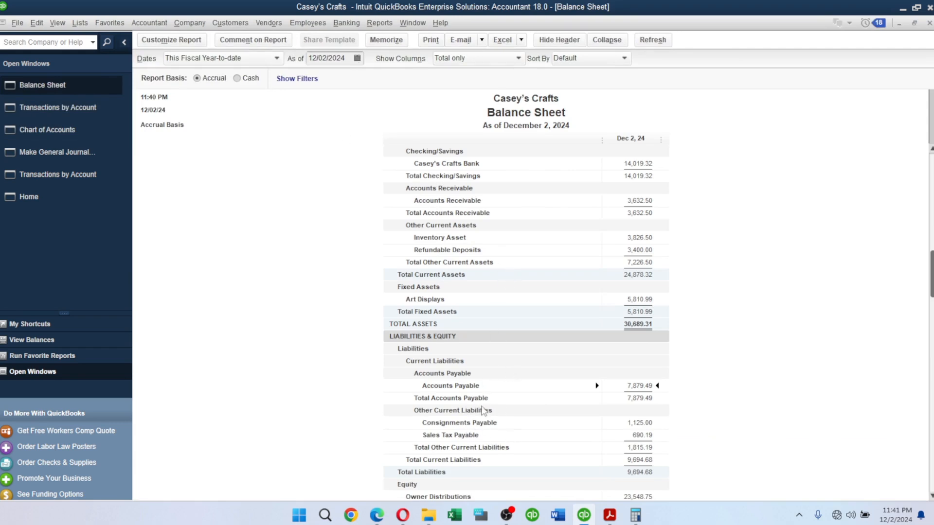
pyautogui.doubleClick(640, 423)
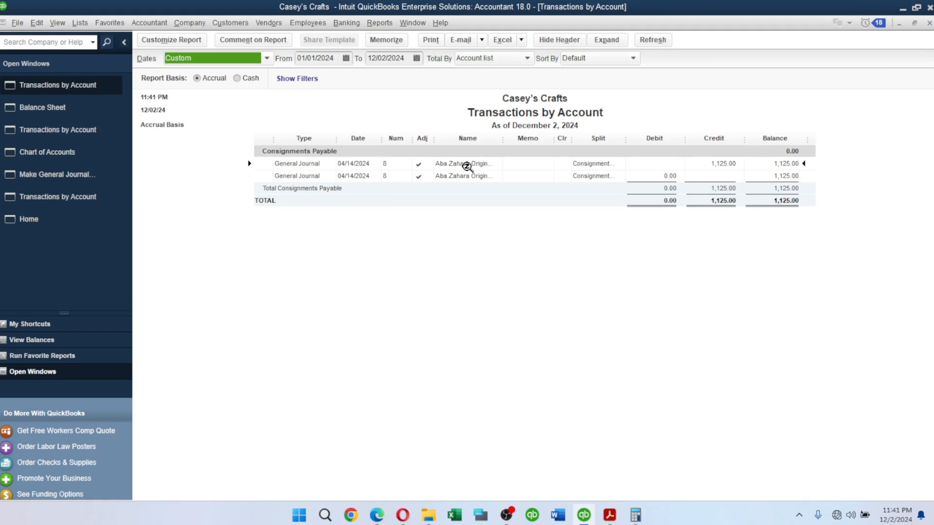
pyautogui.click(929, 22)
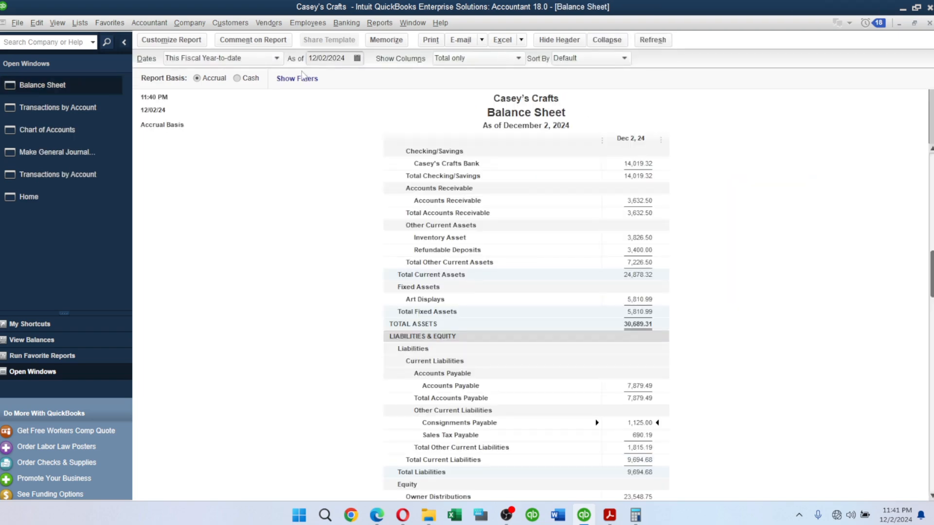
# Step: Complete the journal entry's third line with a 1,125.00 debit to Consignments Payable under the consignment vendor's name
pyautogui.click(63, 152)
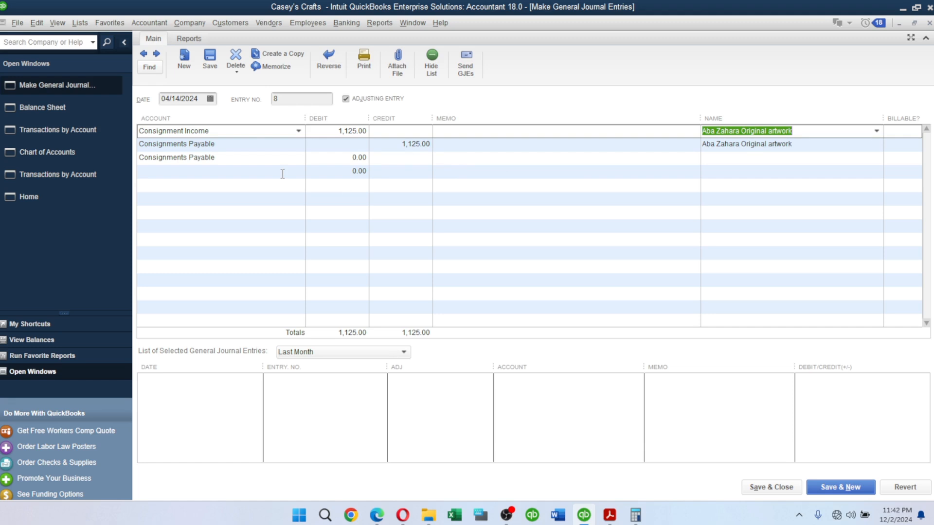
pyautogui.click(256, 158)
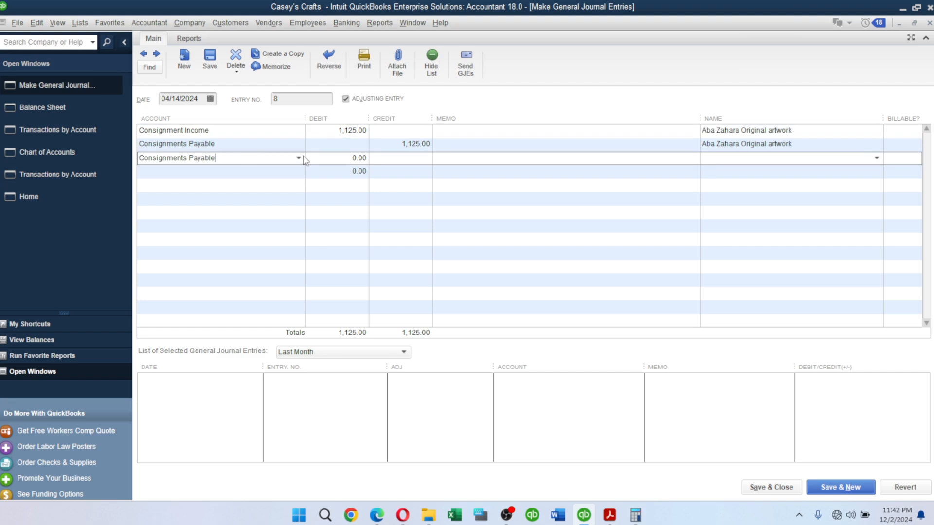
pyautogui.click(298, 158)
pyautogui.click(254, 170)
pyautogui.click(299, 158)
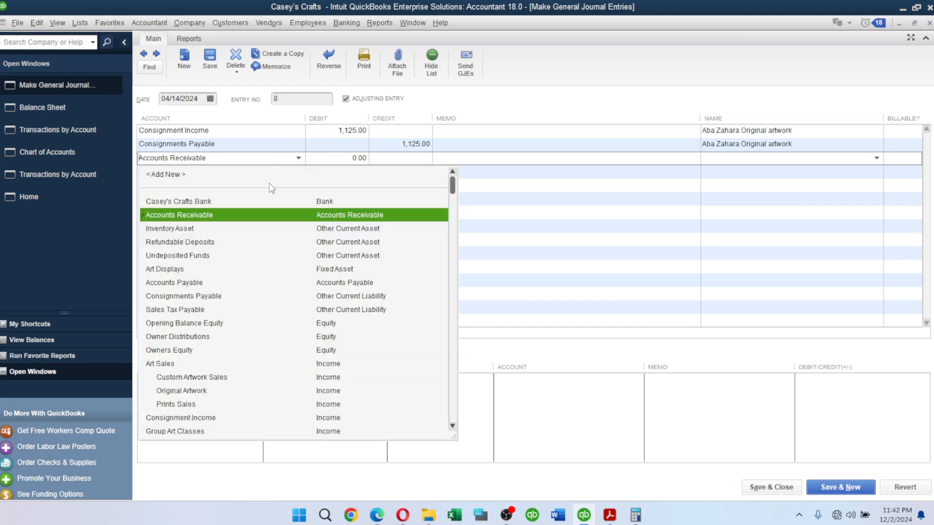
pyautogui.write('C')
pyautogui.press('Delete')
pyautogui.press('Delete')
pyautogui.press('Delete')
pyautogui.press('Delete')
pyautogui.press('Delete')
pyautogui.press('Delete')
pyautogui.press('Delete')
pyautogui.press('Delete')
pyautogui.press('Delete')
pyautogui.press('Delete')
pyautogui.press('Delete')
pyautogui.press('Delete')
pyautogui.press('Delete')
pyautogui.press('Delete')
pyautogui.press('Delete')
pyautogui.press('Delete')
pyautogui.press('Delete')
pyautogui.press('Delete')
pyautogui.press('Delete')
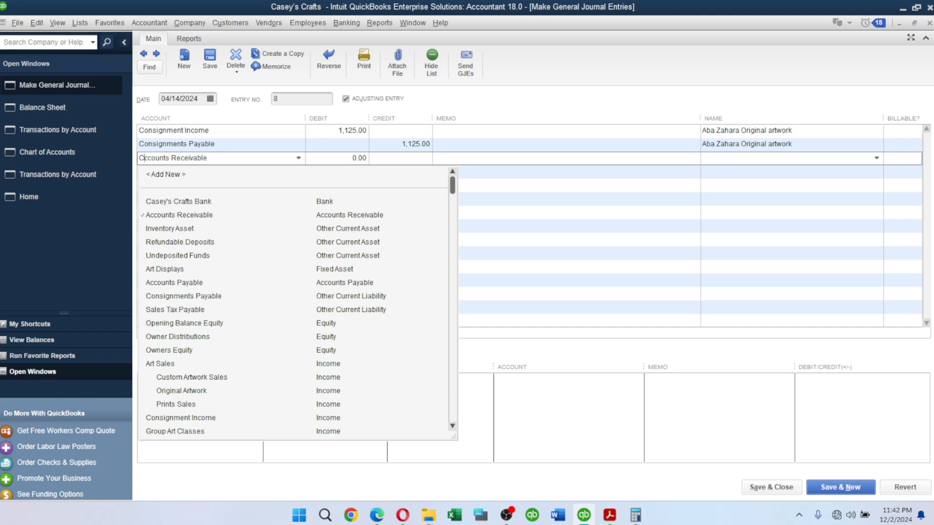
pyautogui.write('OG')
pyautogui.press('BackSpace')
pyautogui.press('BackSpace')
pyautogui.press('BackSpace')
pyautogui.press('BackSpace')
pyautogui.press('BackSpace')
pyautogui.press('BackSpace')
pyautogui.press('BackSpace')
pyautogui.press('BackSpace')
pyautogui.press('BackSpace')
pyautogui.press('BackSpace')
pyautogui.press('BackSpace')
pyautogui.press('BackSpace')
pyautogui.press('BackSpace')
pyautogui.press('BackSpace')
pyautogui.press('BackSpace')
pyautogui.press('BackSpace')
pyautogui.press('BackSpace')
pyautogui.press('BackSpace')
pyautogui.press('BackSpace')
pyautogui.press('BackSpace')
pyautogui.write('COn')
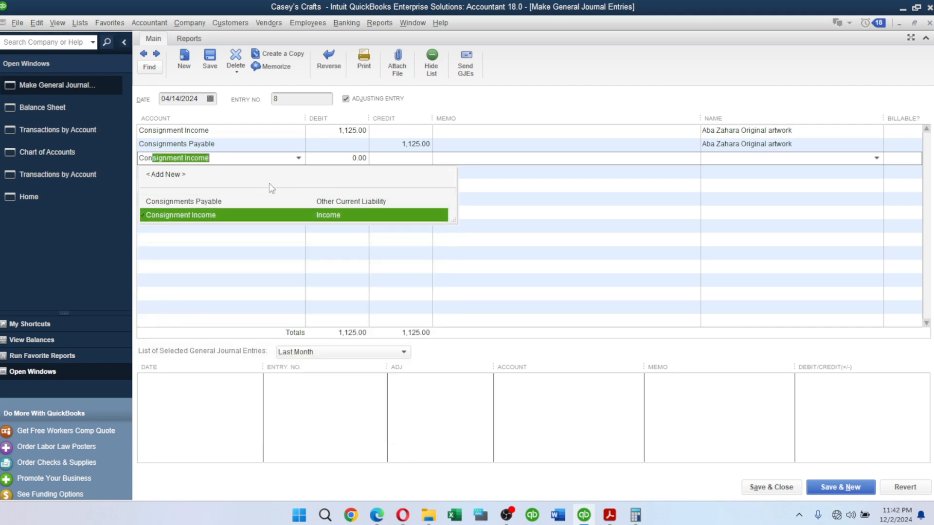
pyautogui.press('Up')
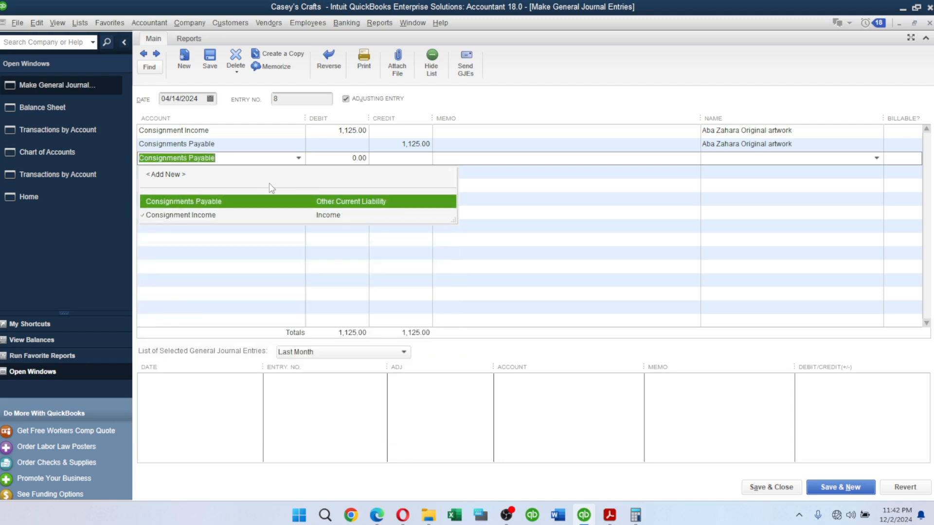
pyautogui.press('Tab')
pyautogui.write('1')
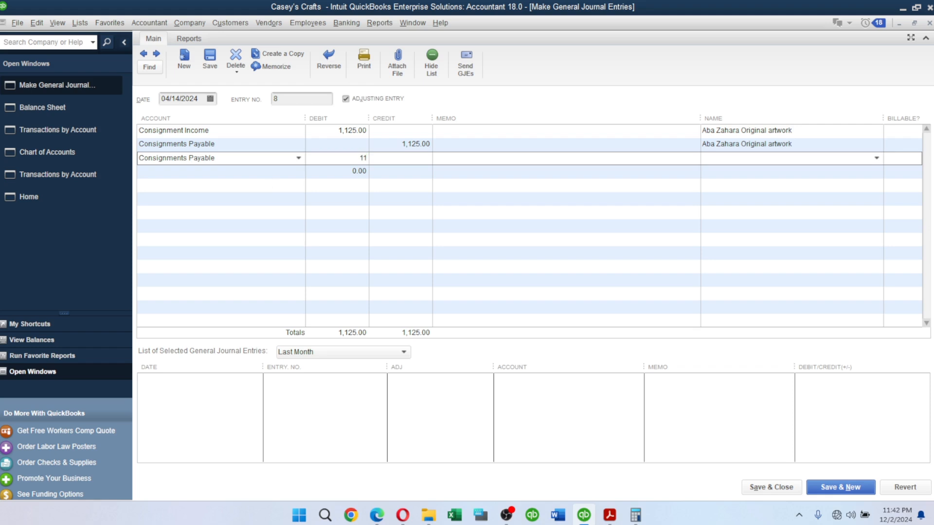
pyautogui.write(',125')
pyautogui.press('Tab')
pyautogui.write('Aba Zahara Original artwork')
pyautogui.press('Tab')
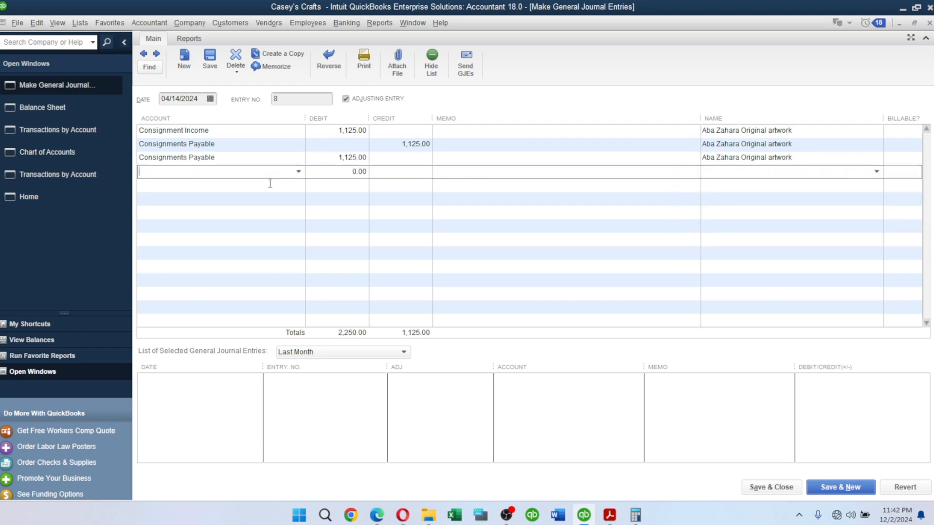
# Step: Credit Casey's Crafts Bank 1,125.00 under the same vendor on the fourth line and record the changed journal entry
pyautogui.write("Casey's Crafts Bank")
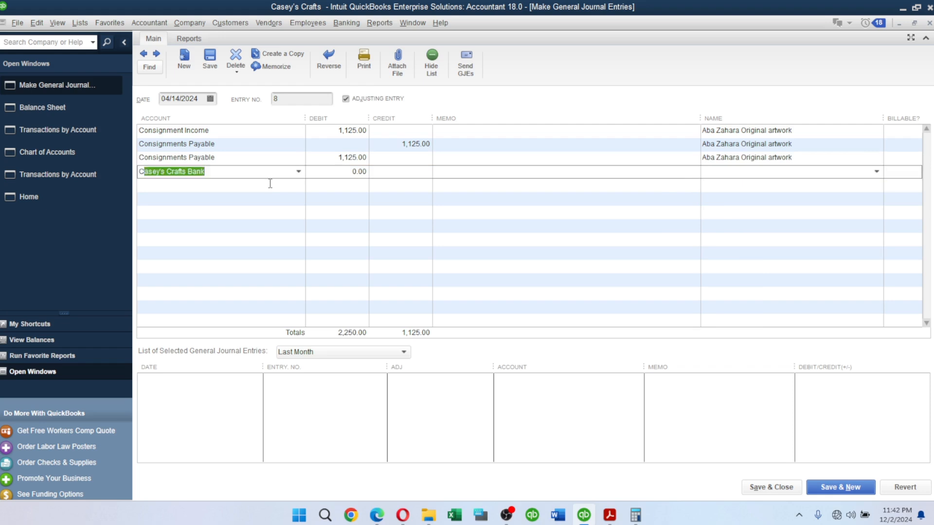
pyautogui.press('Tab')
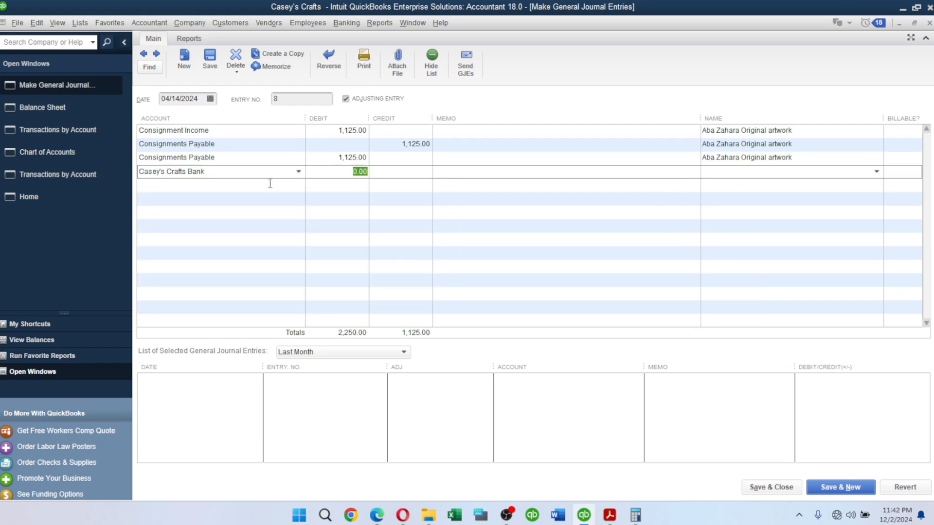
pyautogui.press('Tab')
pyautogui.write('1125')
pyautogui.press('Tab')
pyautogui.write('Aba Zahara Original artwork')
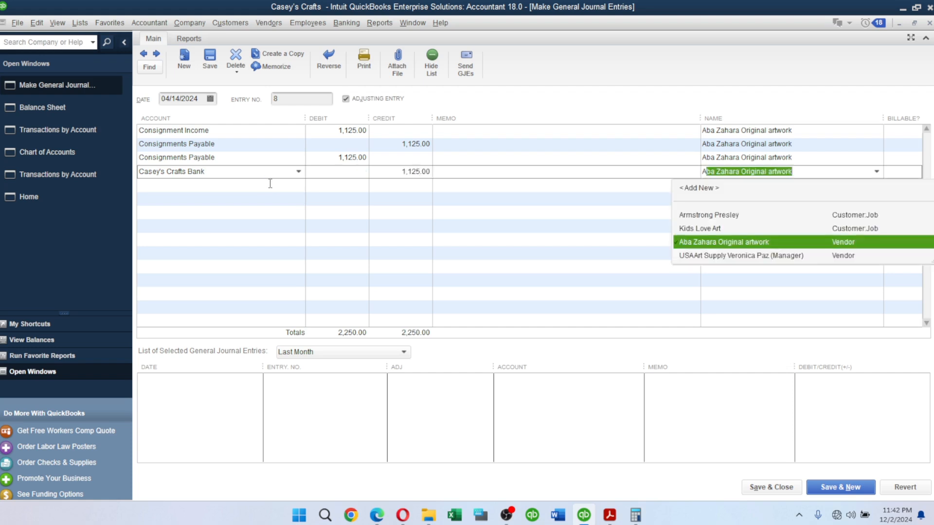
pyautogui.press('Tab')
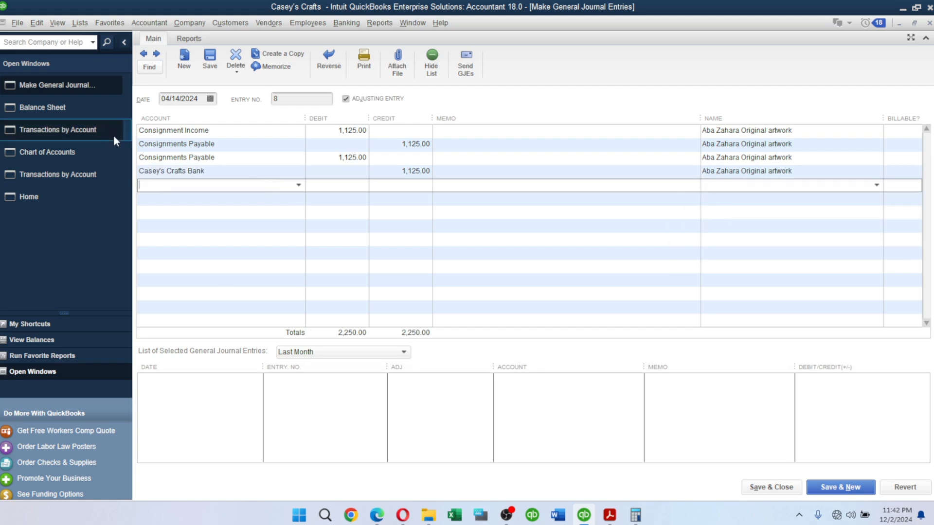
pyautogui.click(210, 59)
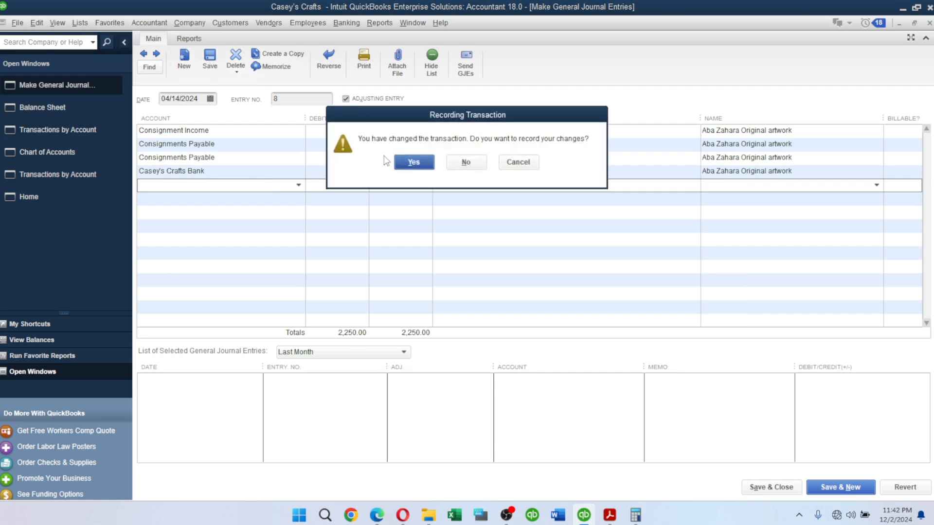
pyautogui.click(411, 163)
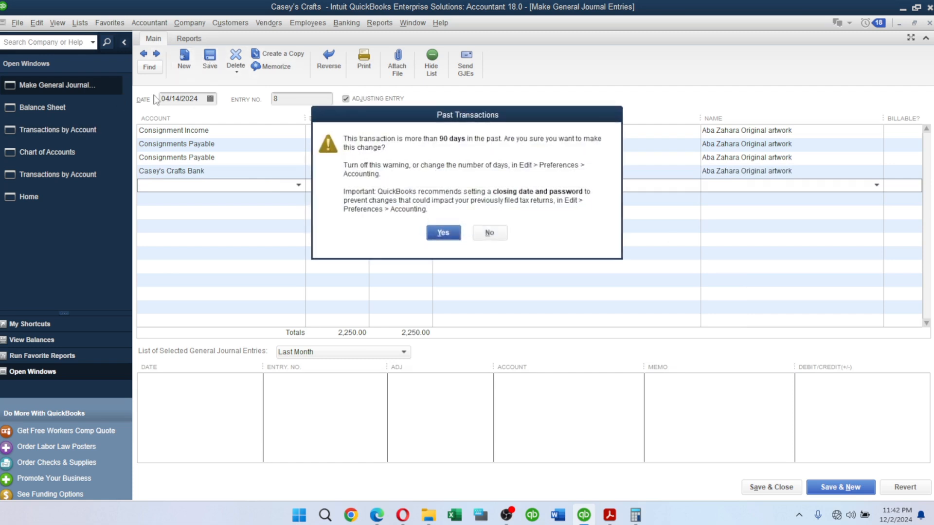
pyautogui.click(447, 233)
# Step: Refresh the Balance Sheet to review its liabilities, and check the Consignments Payable register from the Chart of Accounts, closing it when done
pyautogui.click(80, 109)
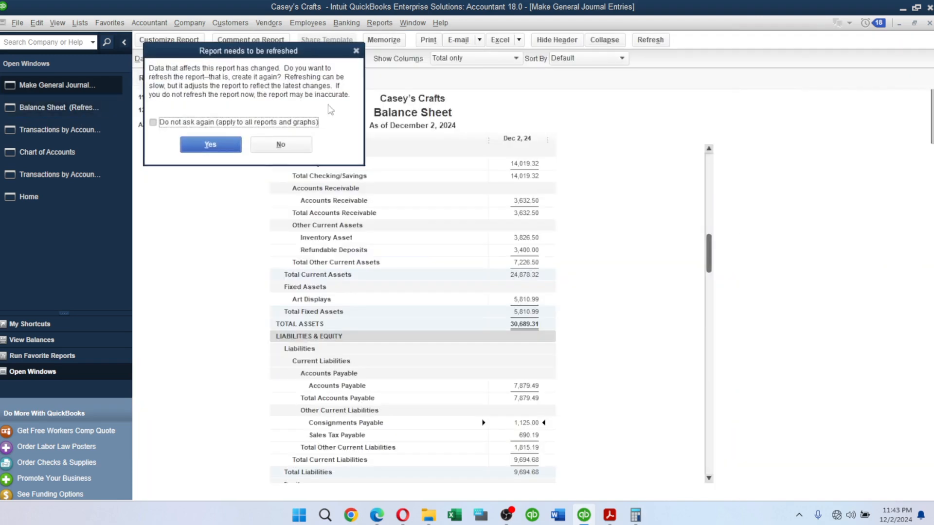
pyautogui.click(211, 145)
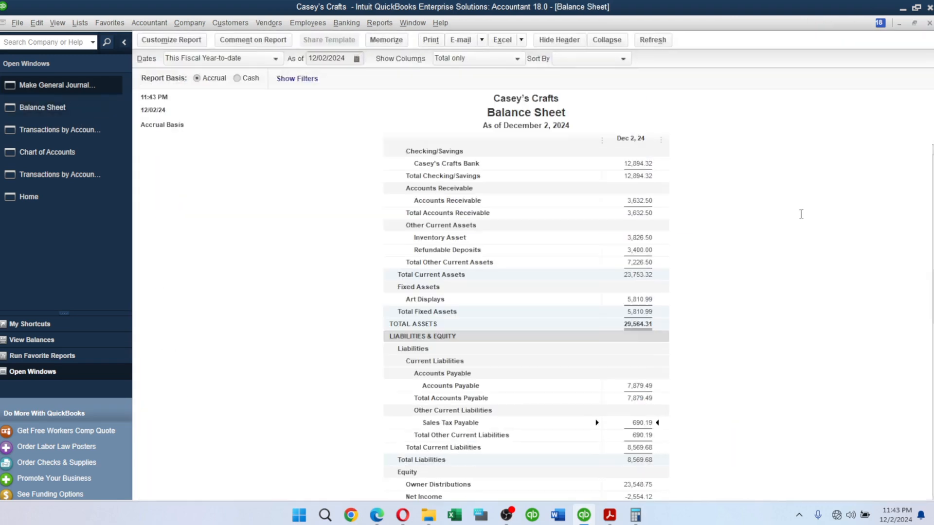
pyautogui.scroll(-1, 660, 477)
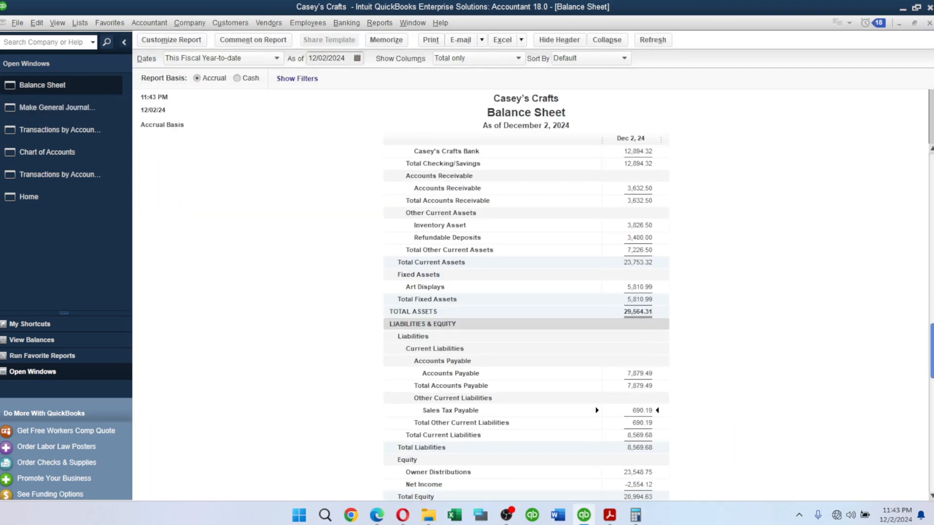
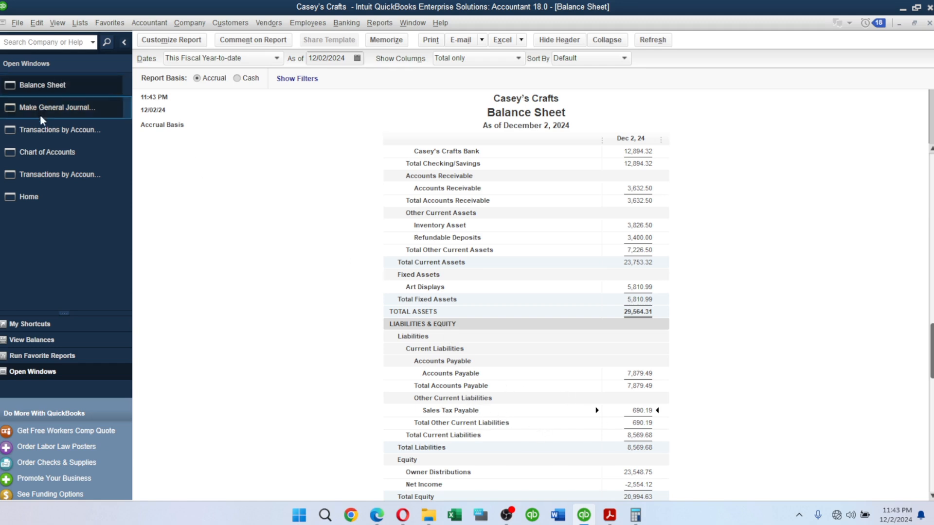
pyautogui.click(62, 149)
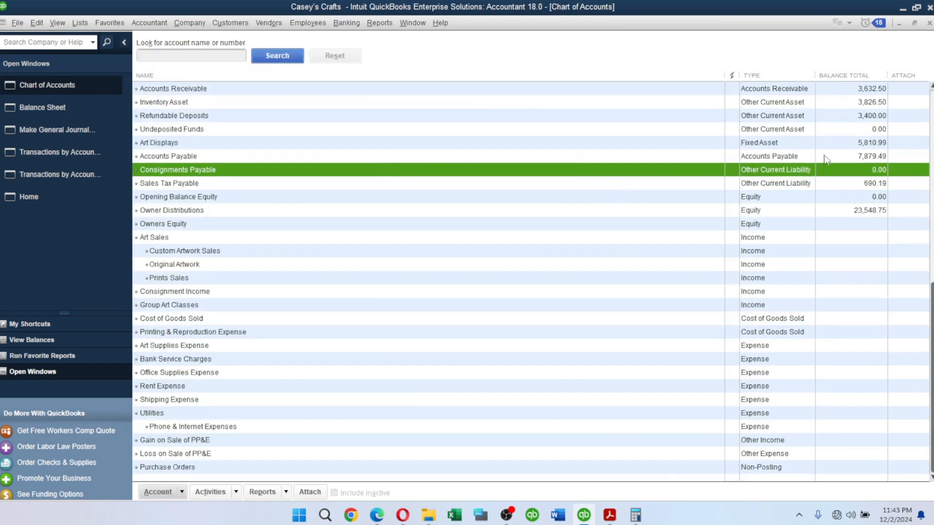
pyautogui.doubleClick(878, 171)
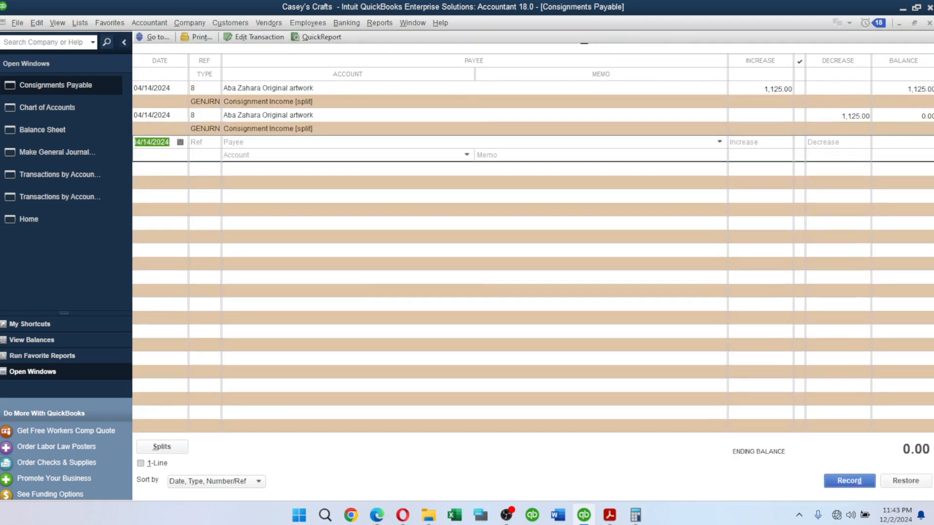
pyautogui.click(929, 23)
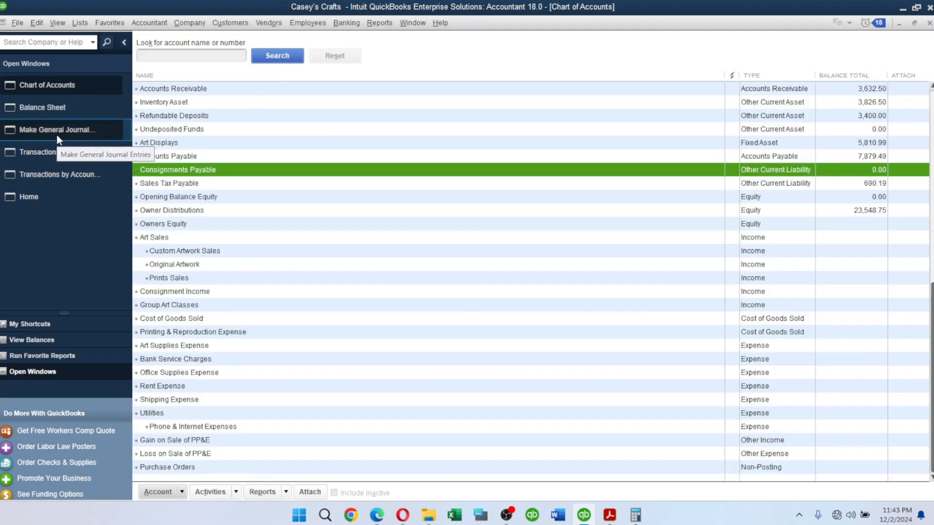
# Step: Check the 4/14/2024 consignment payment in the project PDF and delete general journal entry 8
pyautogui.hotkey('alt', 'Tab')
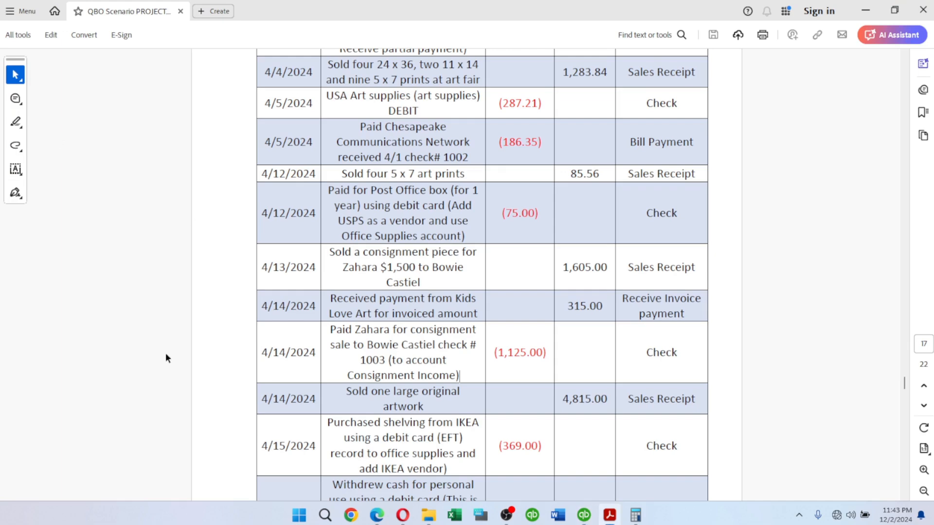
pyautogui.hotkey('alt', 'Tab')
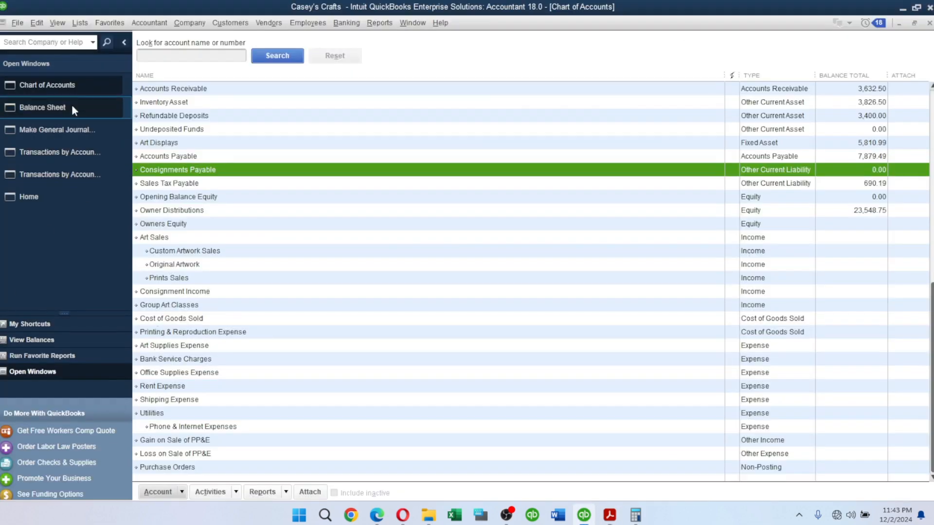
pyautogui.click(66, 130)
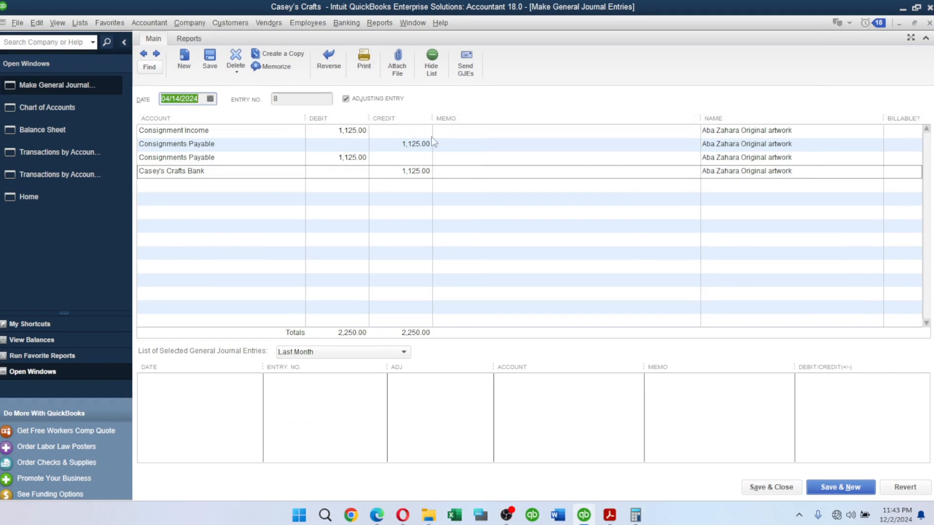
pyautogui.click(235, 58)
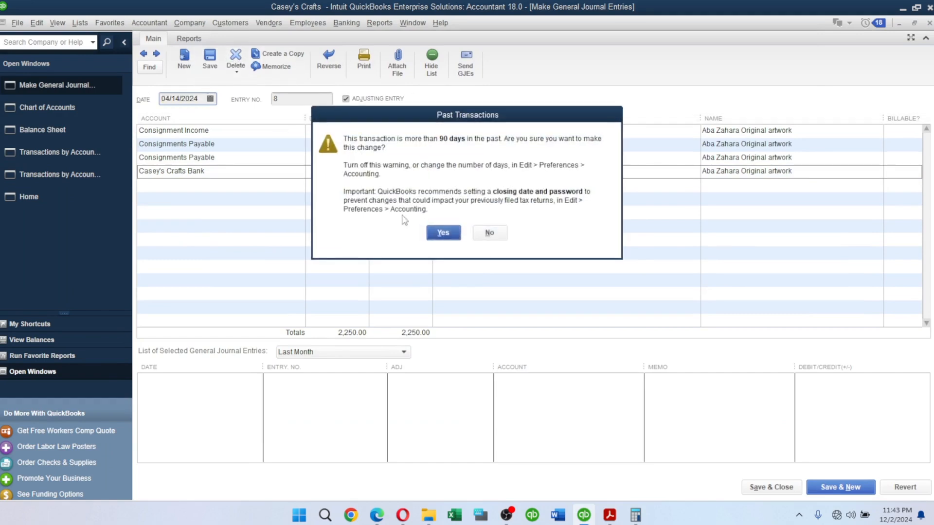
pyautogui.click(434, 234)
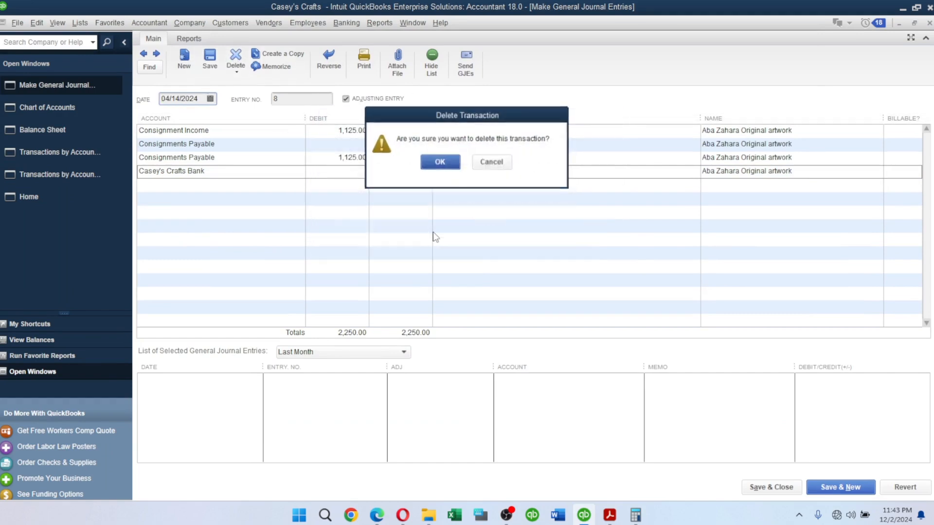
pyautogui.click(444, 161)
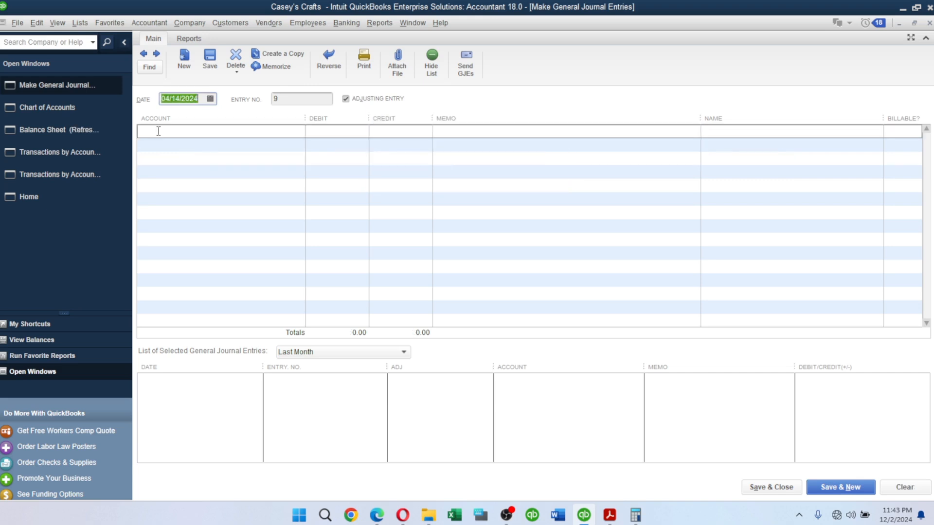
# Step: Look up the amount of the 4/14/2024 large original artwork sale in the project PDF and return to QuickBooks
pyautogui.click(38, 111)
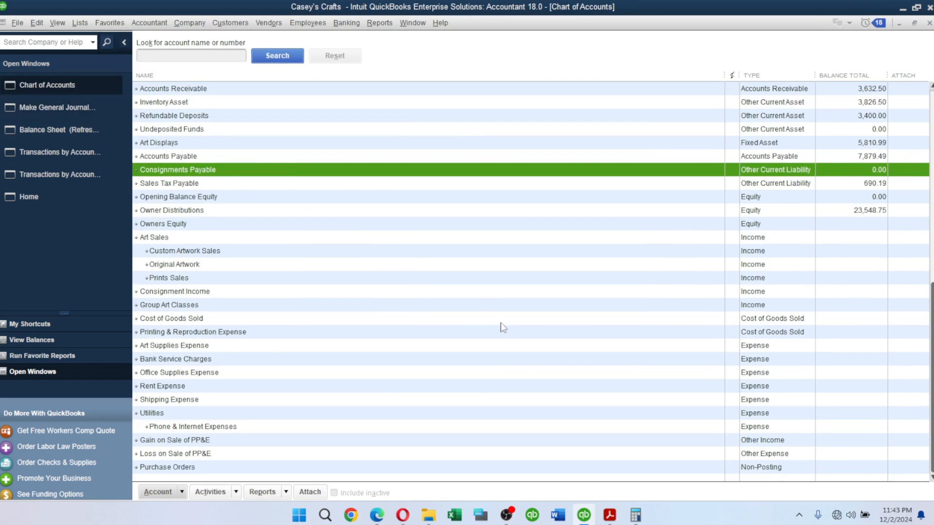
pyautogui.click(610, 516)
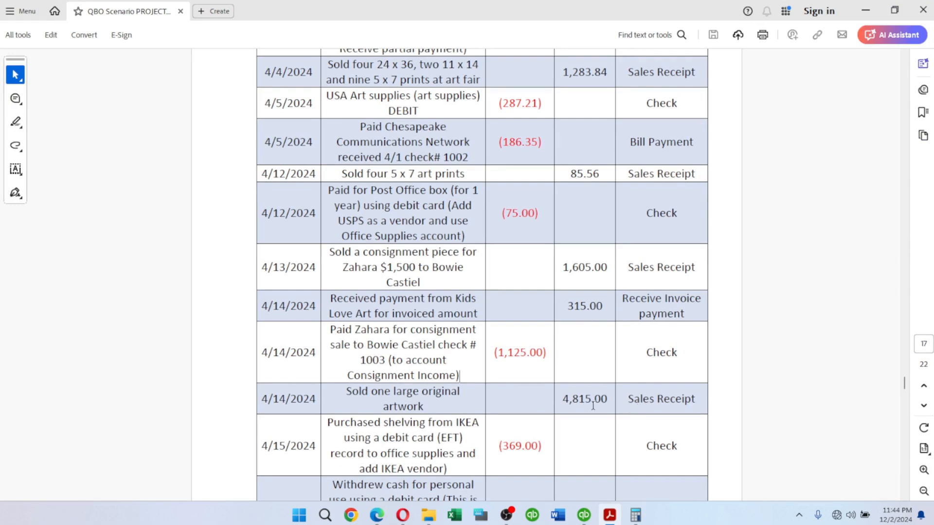
pyautogui.moveTo(564, 400); pyautogui.dragTo(610, 401)
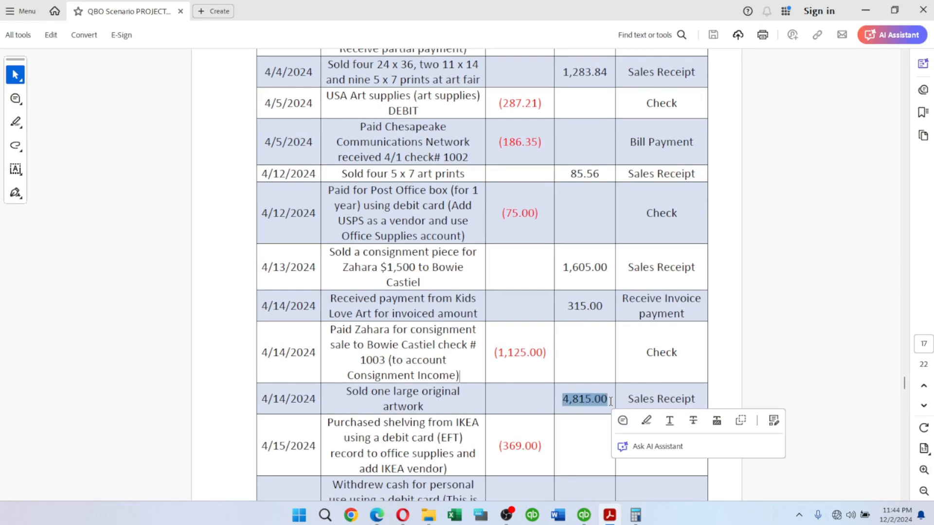
pyautogui.hotkey('alt', 'Tab')
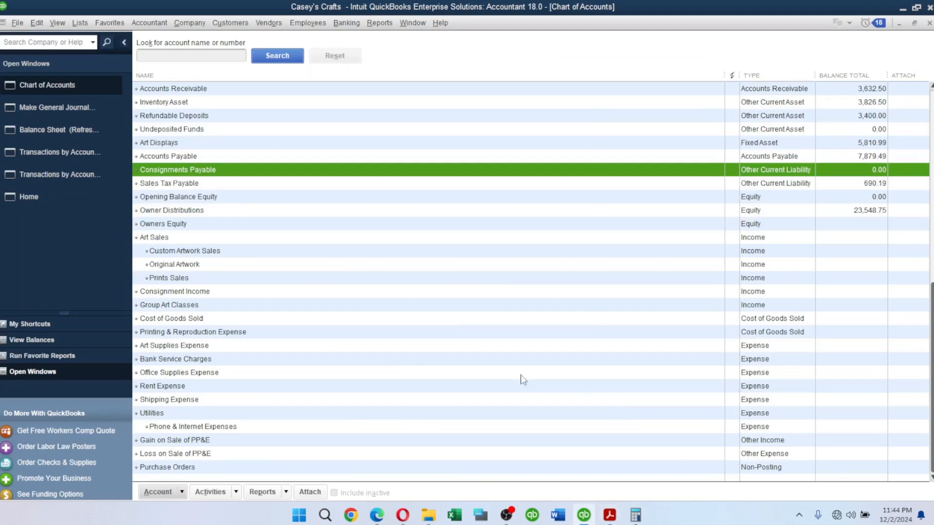
# Step: Start a sales receipt for Customers/Sundry Sales with EFT as the payment method
pyautogui.click(27, 199)
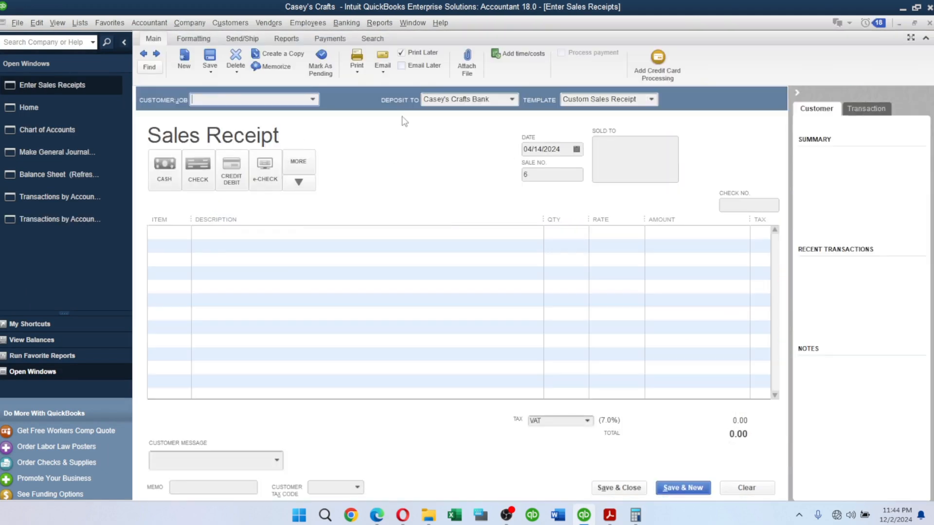
pyautogui.write('Customers/Sundry Sales')
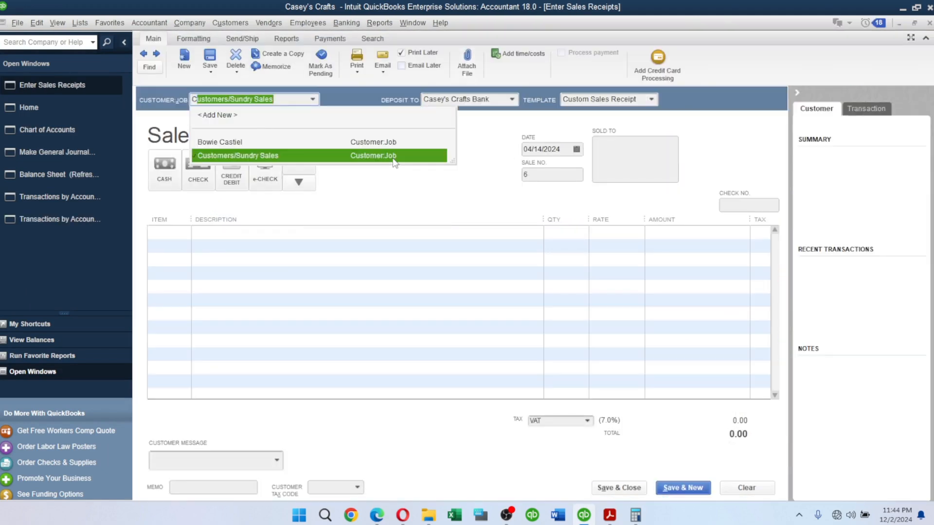
pyautogui.click(394, 155)
pyautogui.click(305, 185)
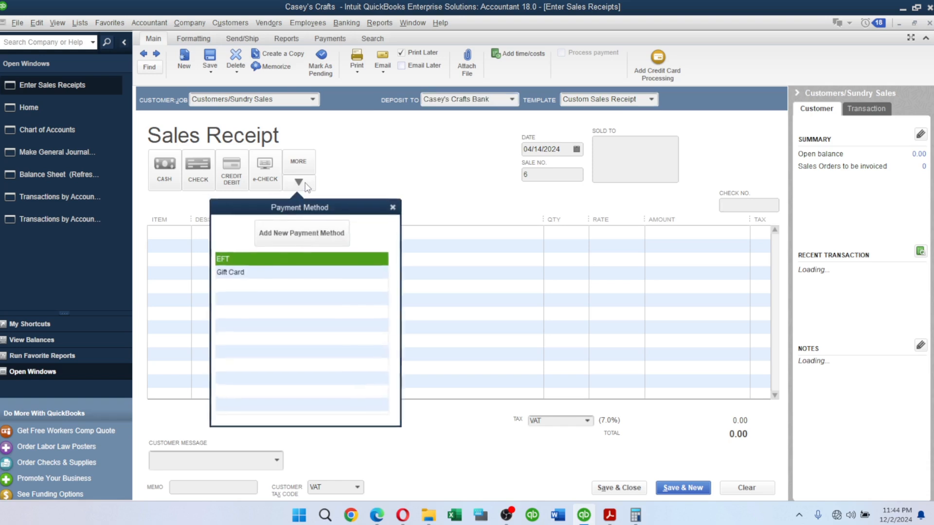
pyautogui.click(236, 258)
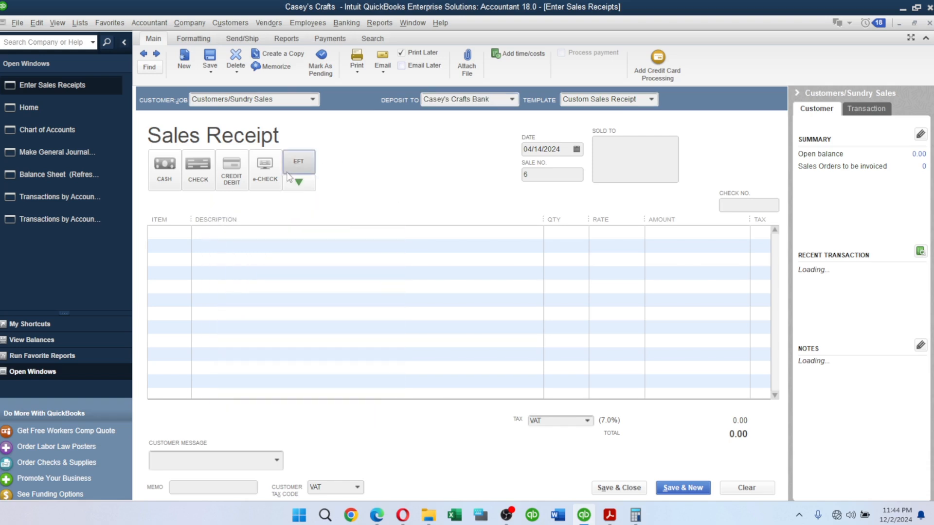
# Step: Add the Large Originals item to the first line of the sales receipt
pyautogui.click(171, 240)
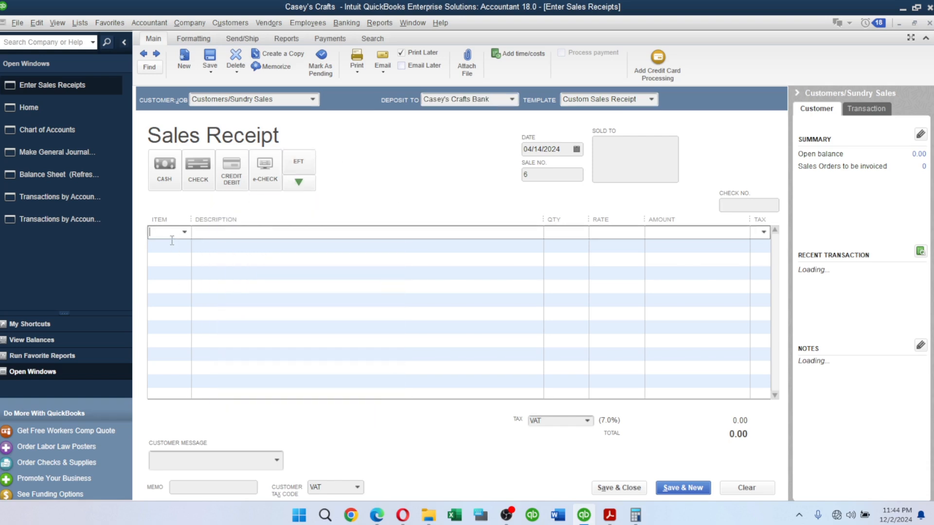
pyautogui.write('ls')
pyautogui.press('Tab')
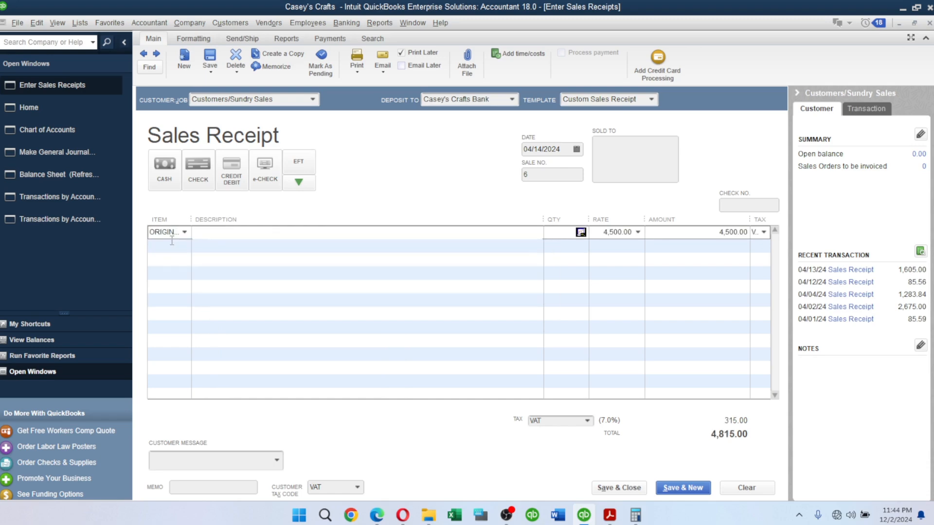
pyautogui.press('Tab')
pyautogui.write('4,815.00')
pyautogui.press('Tab')
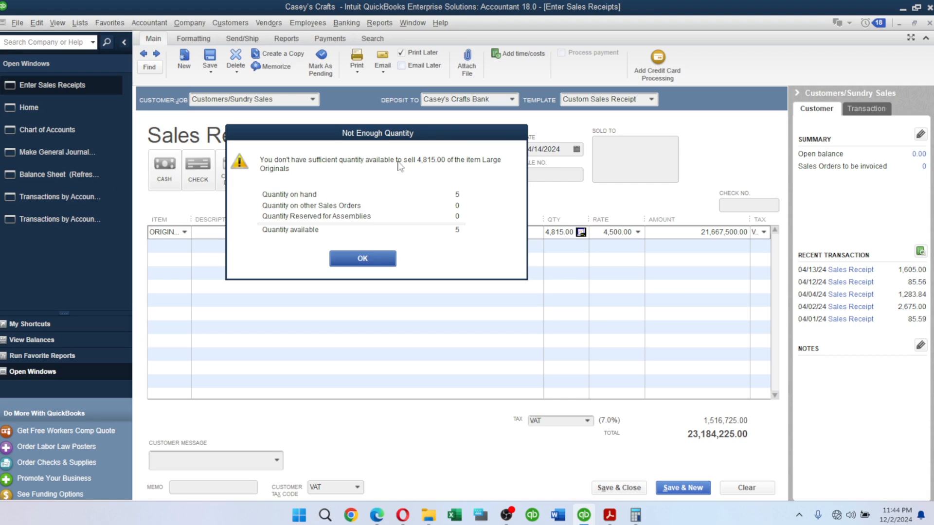
pyautogui.click(389, 262)
pyautogui.click(532, 251)
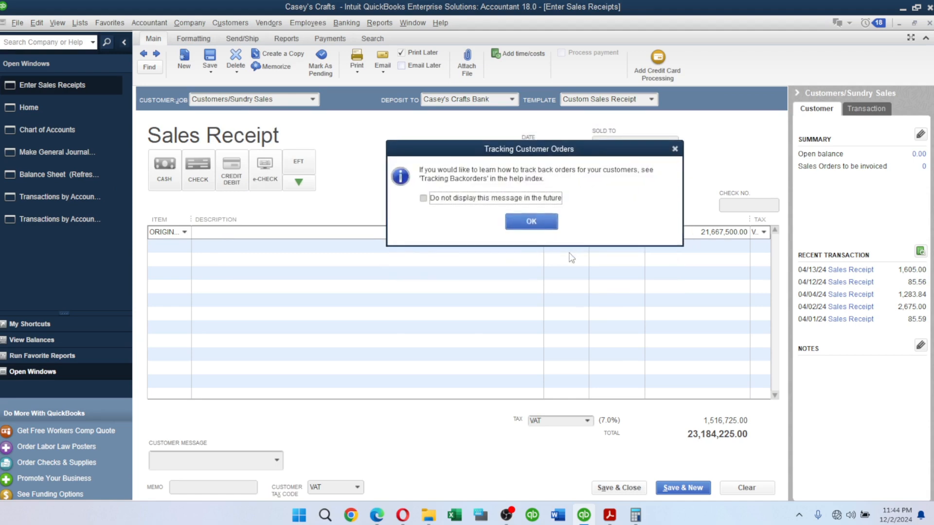
pyautogui.click(540, 224)
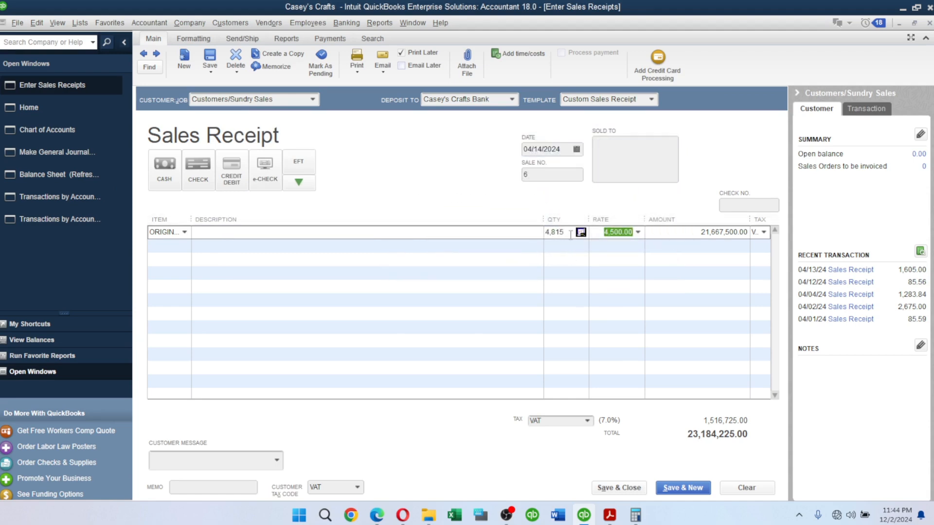
pyautogui.moveTo(570, 235); pyautogui.dragTo(512, 247)
pyautogui.press('BackSpace')
pyautogui.press('Tab')
pyautogui.hotkey('shift', 'Tab')
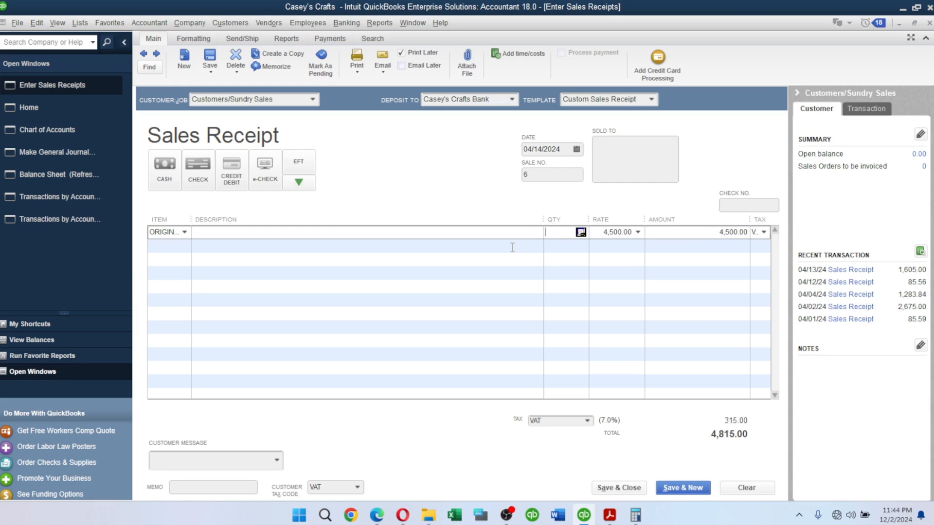
# Step: Set the original artwork's quantity to 1 and compare the receipt total with the 4/14/2024 sale in the project PDF
pyautogui.write('1')
pyautogui.press('Tab')
pyautogui.hotkey('alt', 'Tab')
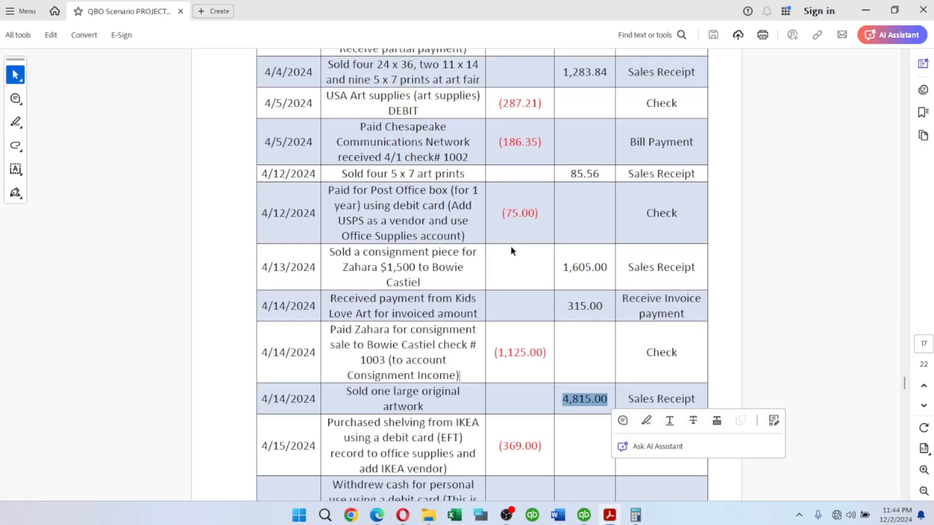
pyautogui.hotkey('alt', 'Tab')
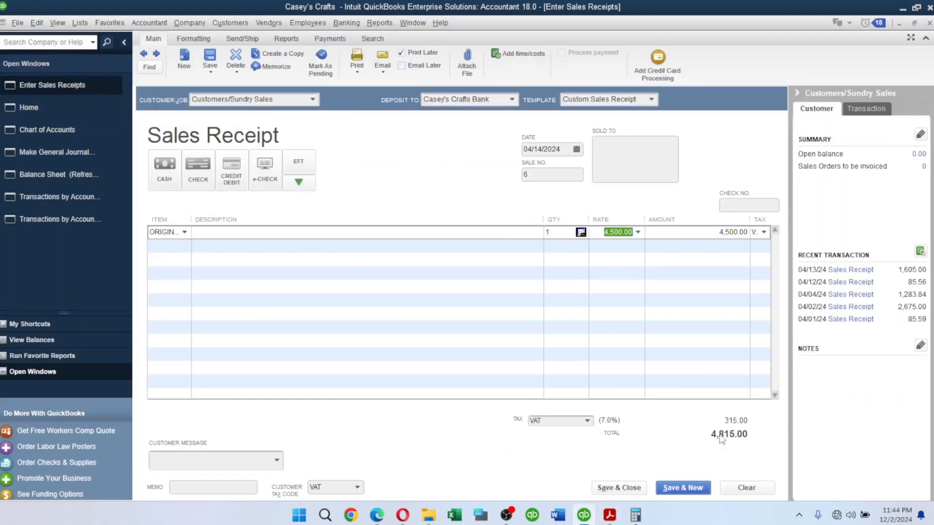
pyautogui.hotkey('alt', 'Tab')
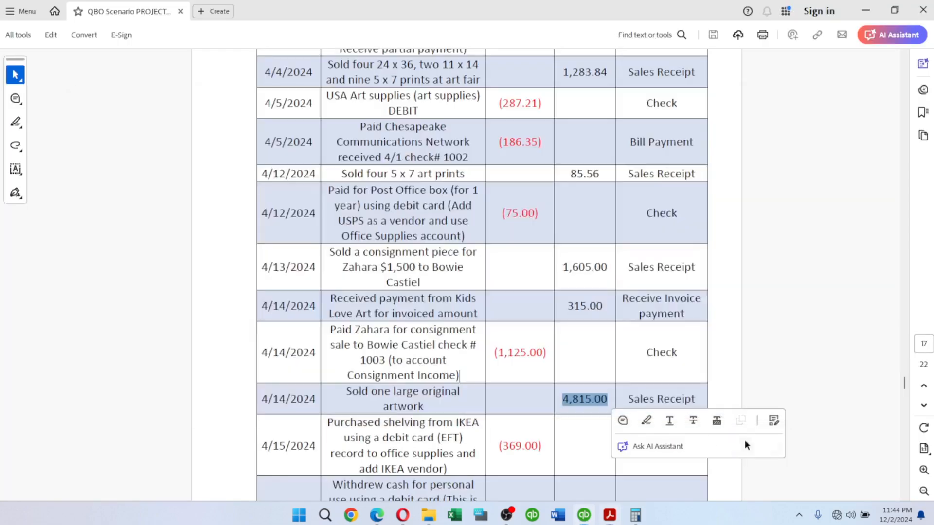
pyautogui.hotkey('alt', 'Tab')
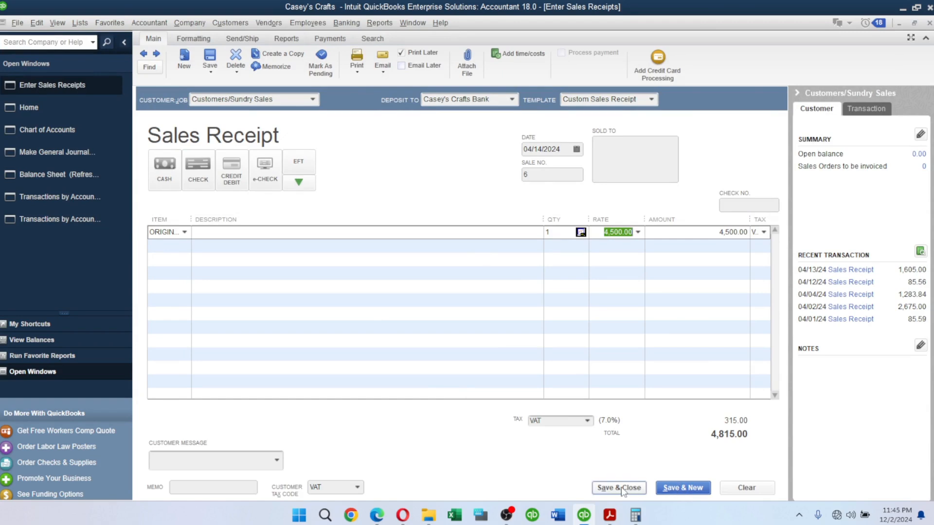
# Step: Check the receipt's date against the project PDF, then save and close the sales receipt, accepting the change to a past transaction
pyautogui.hotkey('alt', 'Tab')
pyautogui.hotkey('alt', 'Tab')
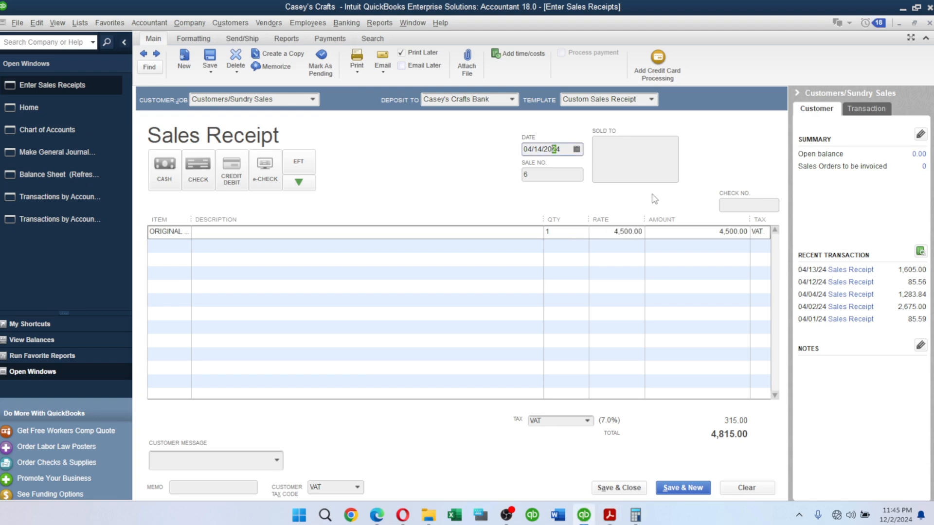
pyautogui.hotkey('alt', 'Tab')
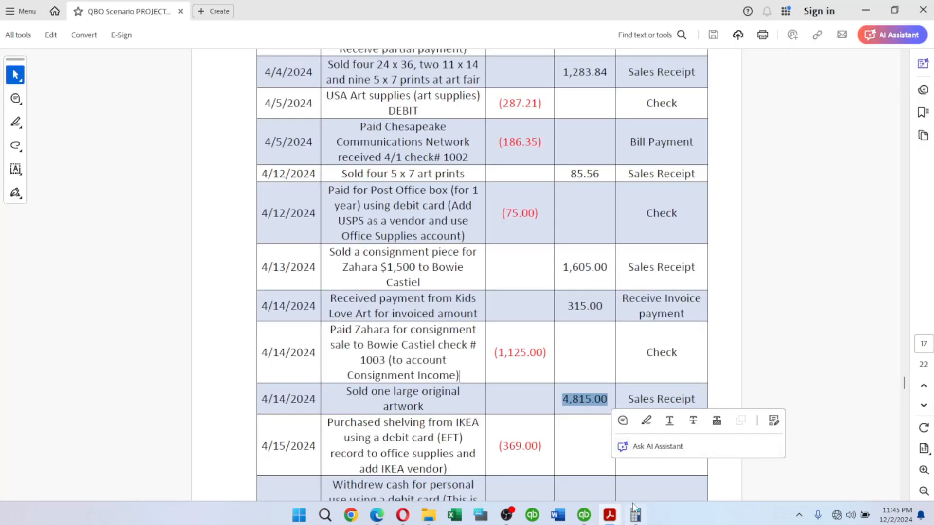
pyautogui.click(583, 514)
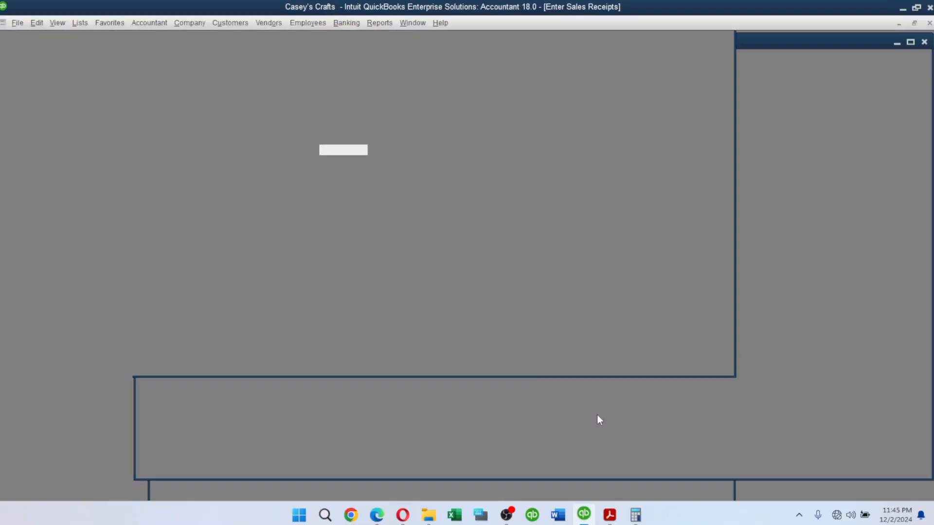
pyautogui.click(627, 488)
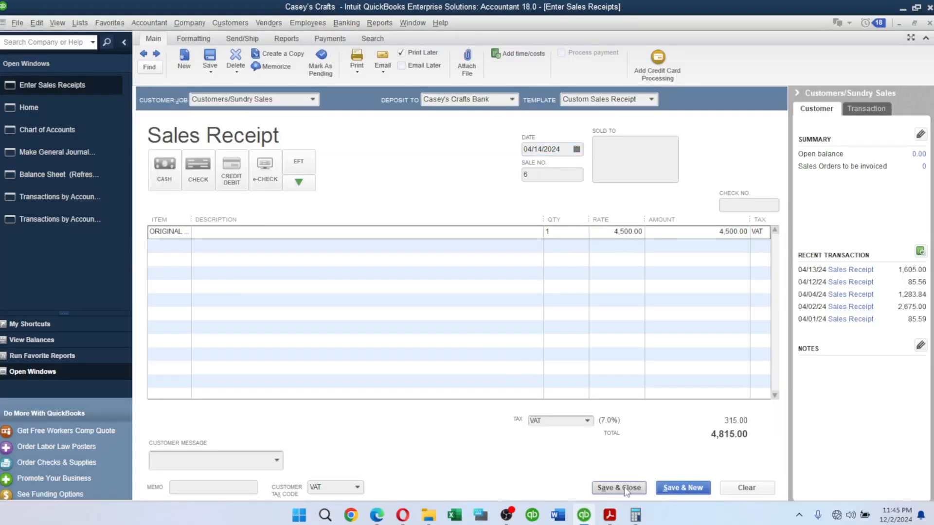
pyautogui.click(443, 232)
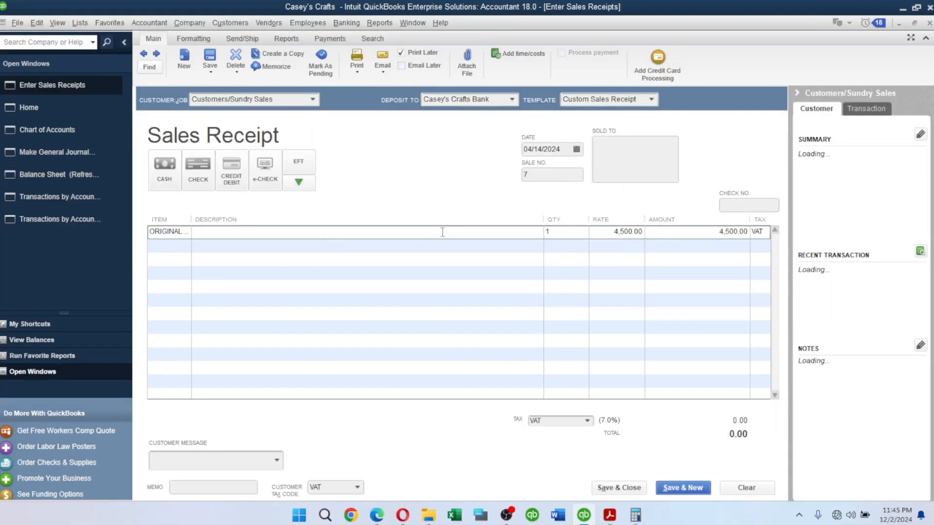
# Step: Find the 4/15/2024 shelving purchase in the project PDF, copy the vendor name IKEA, and return to QuickBooks
pyautogui.hotkey('alt', 'Tab')
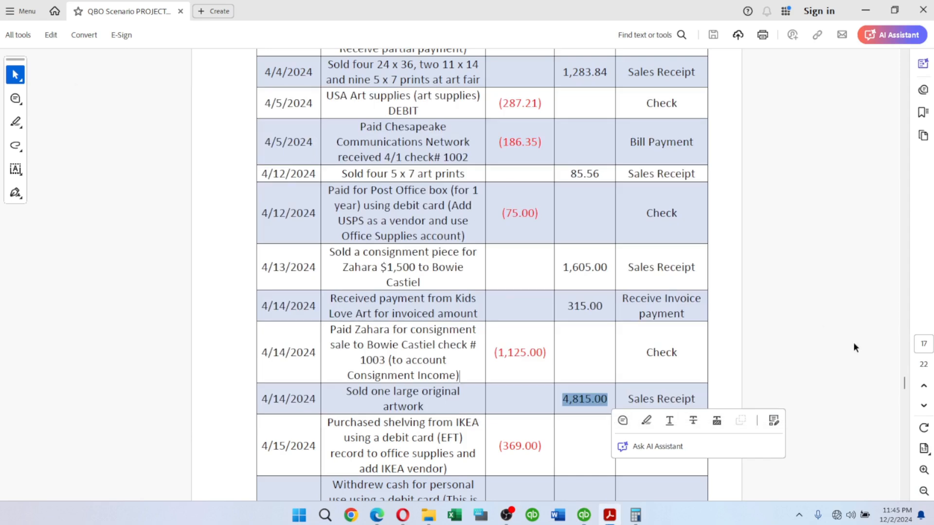
pyautogui.moveTo(904, 384); pyautogui.dragTo(905, 392)
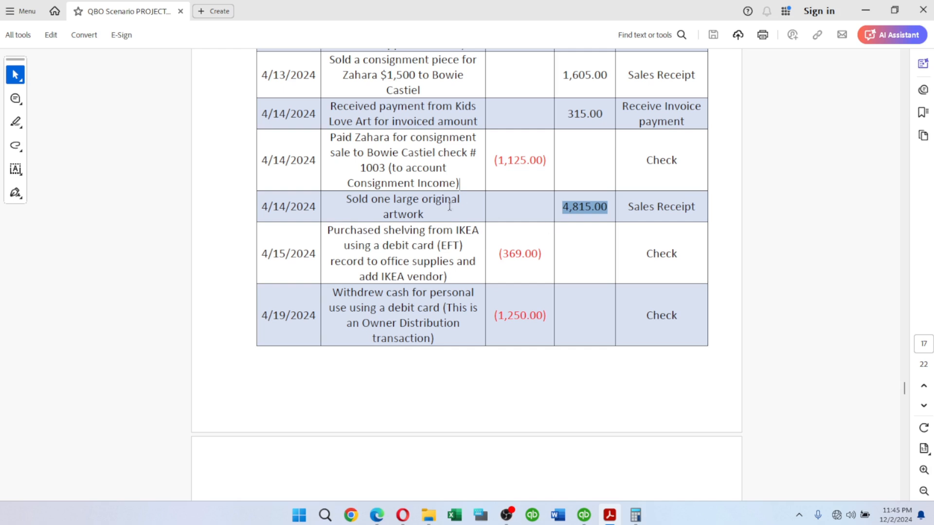
pyautogui.moveTo(456, 228); pyautogui.dragTo(481, 239)
pyautogui.hotkey('alt', 'Tab')
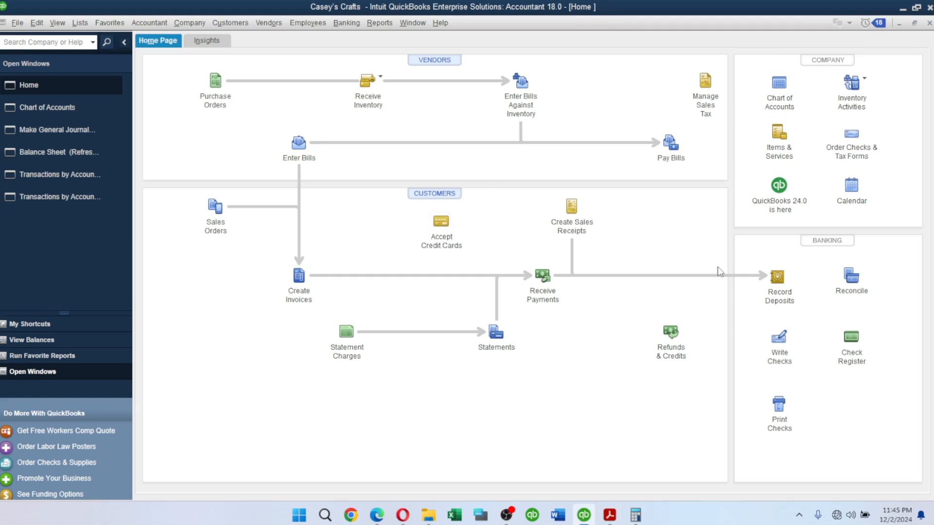
# Step: Start a check from Casey's Crafts Bank payable to IKEA, quick-adding IKEA as a vendor
pyautogui.click(778, 337)
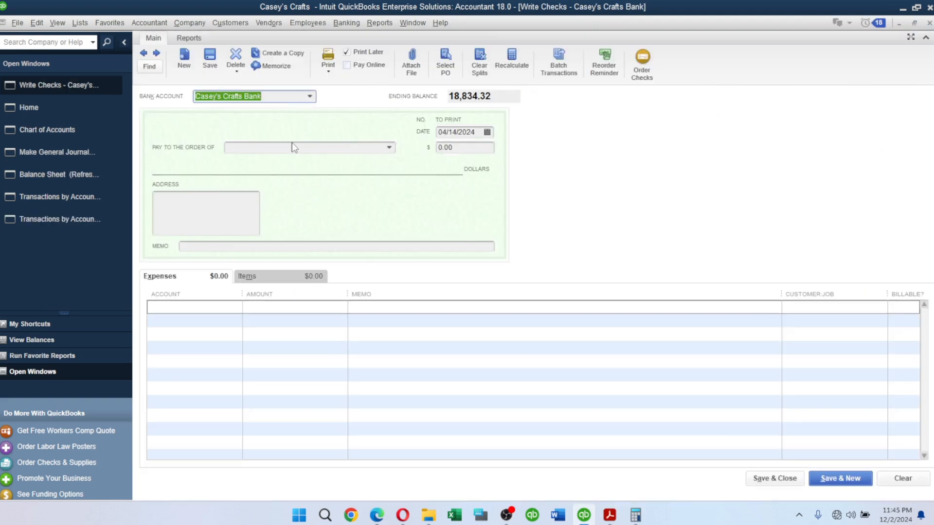
pyautogui.click(293, 144)
pyautogui.write('IKEA')
pyautogui.press('Tab')
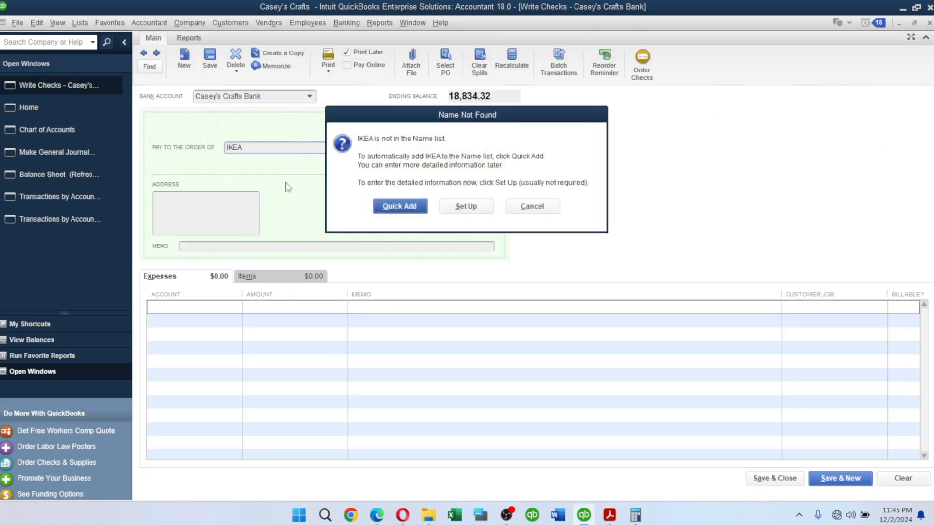
pyautogui.press('Return')
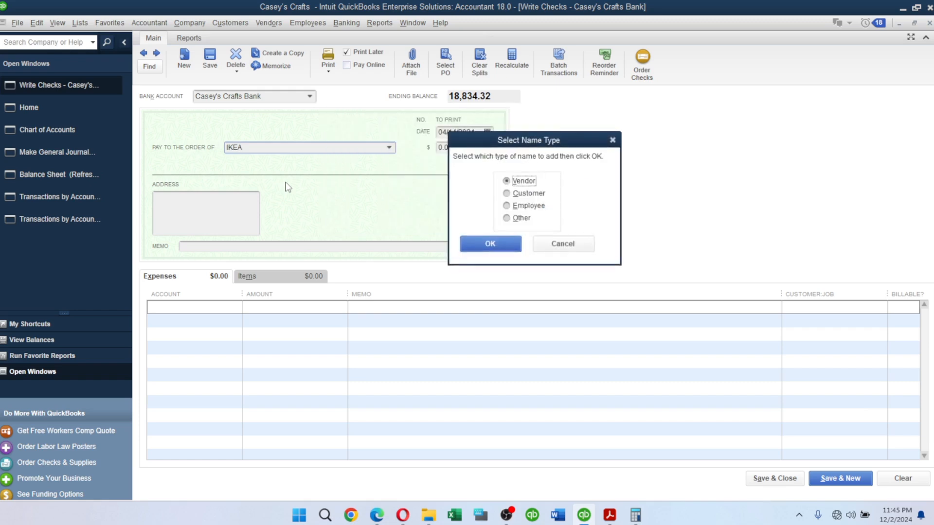
pyautogui.press('Return')
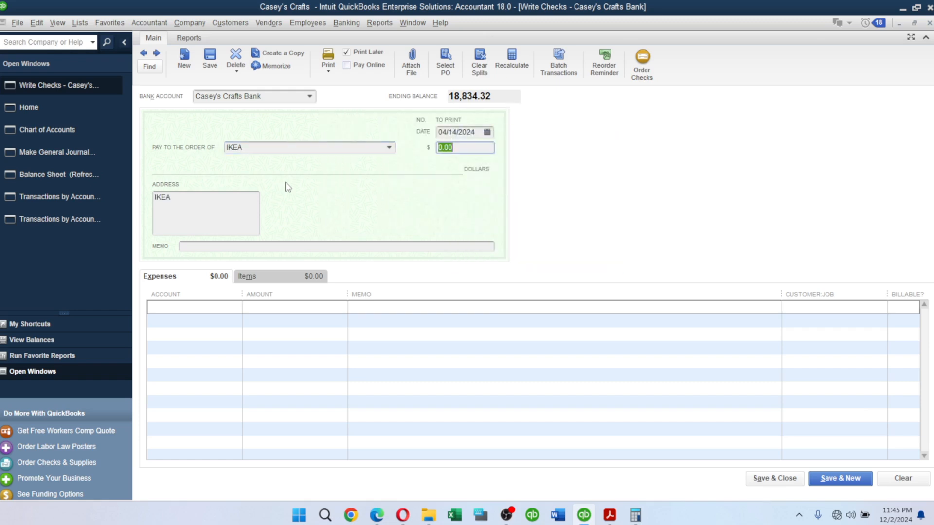
# Step: Charge the check to Office Supplies Expense with the memo "Purchased shelving from IKEA" copied from the project PDF
pyautogui.hotkey('alt', 'Tab')
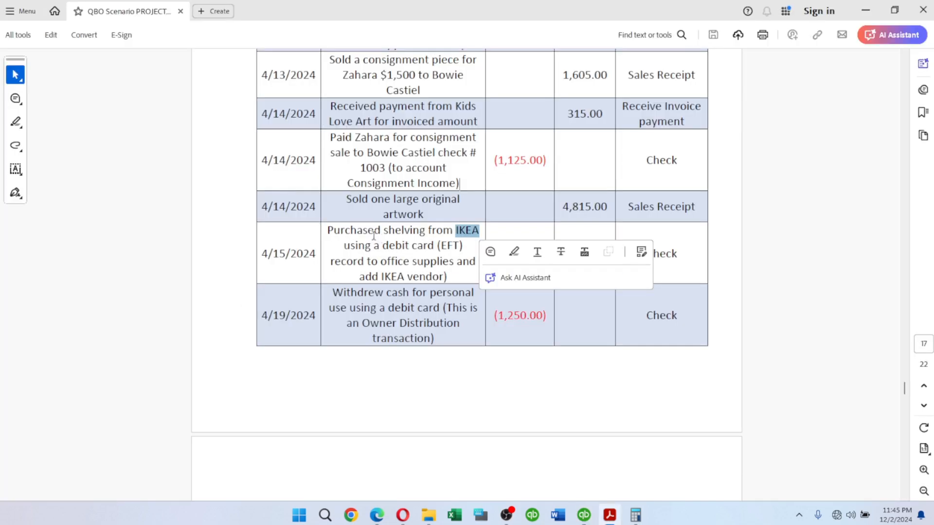
pyautogui.moveTo(328, 230); pyautogui.dragTo(482, 229)
pyautogui.hotkey('alt', 'Tab')
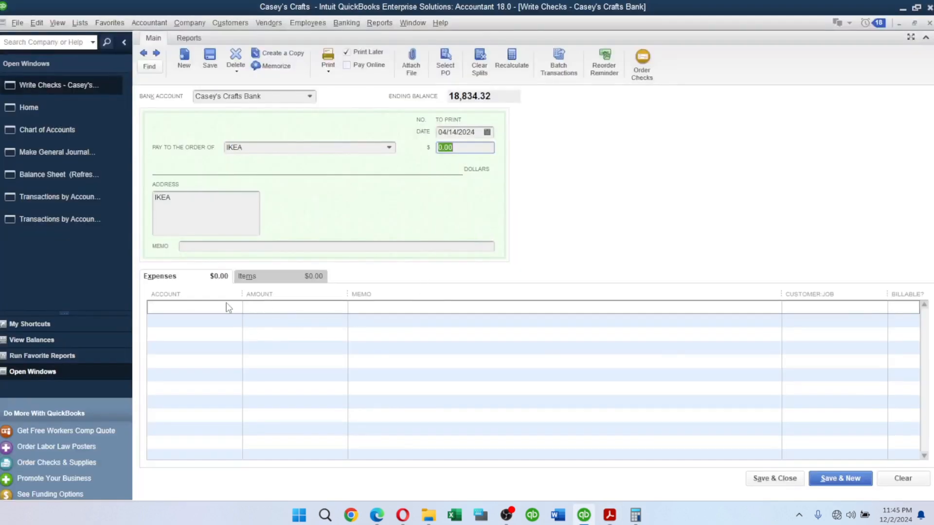
pyautogui.hotkey('alt', 'Tab')
pyautogui.hotkey('alt', 'Tab')
pyautogui.click(173, 311)
pyautogui.write('Office Supplies Expense')
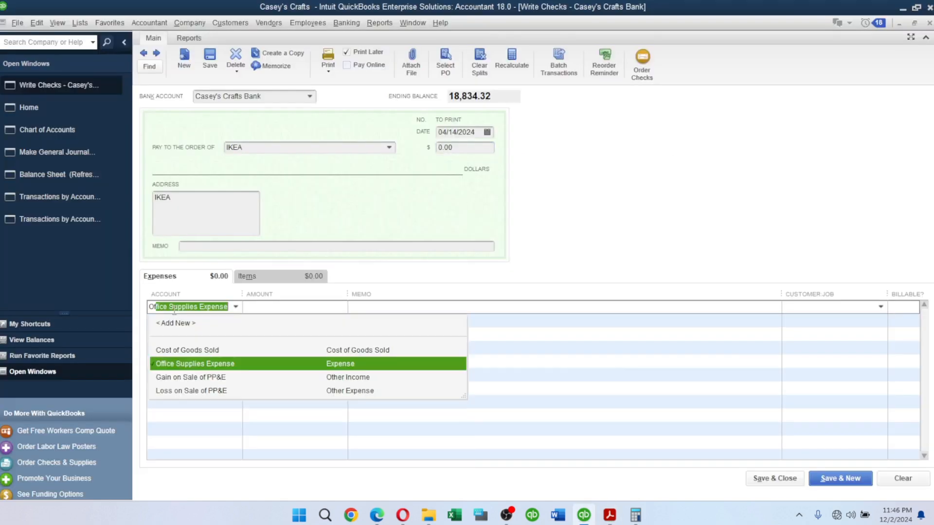
pyautogui.press('Tab')
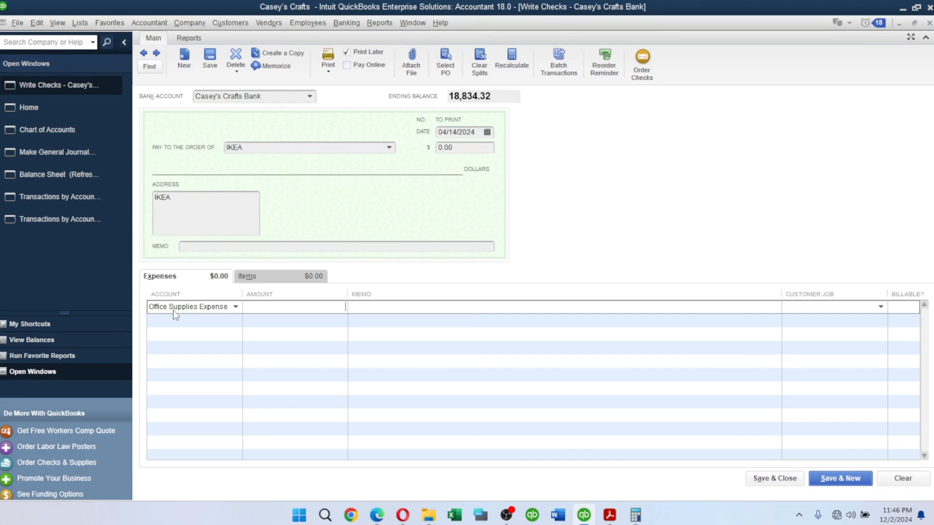
pyautogui.press('Tab')
pyautogui.write('Purchased shelving from IKEA')
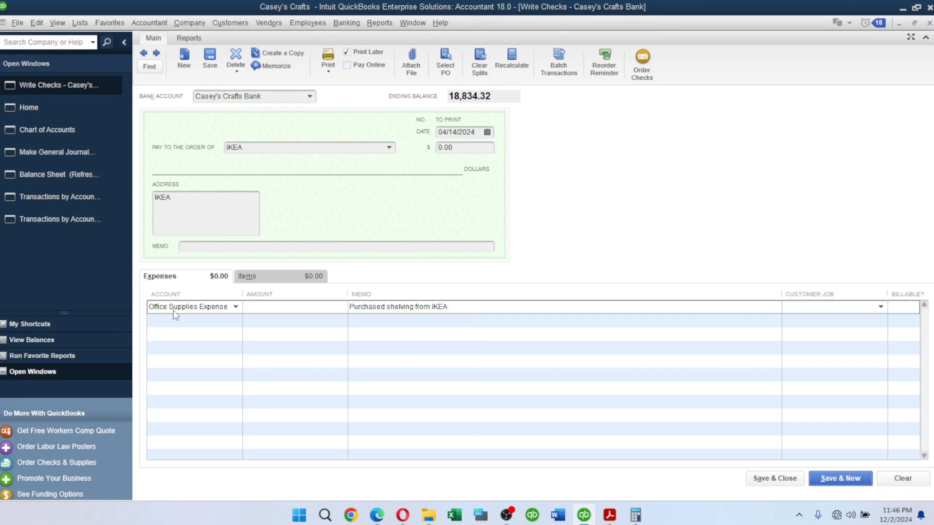
# Step: Copy the shelving purchase amount from the project PDF and set the IKEA check's amount to 369.00
pyautogui.hotkey('alt', 'Tab')
pyautogui.click(485, 238)
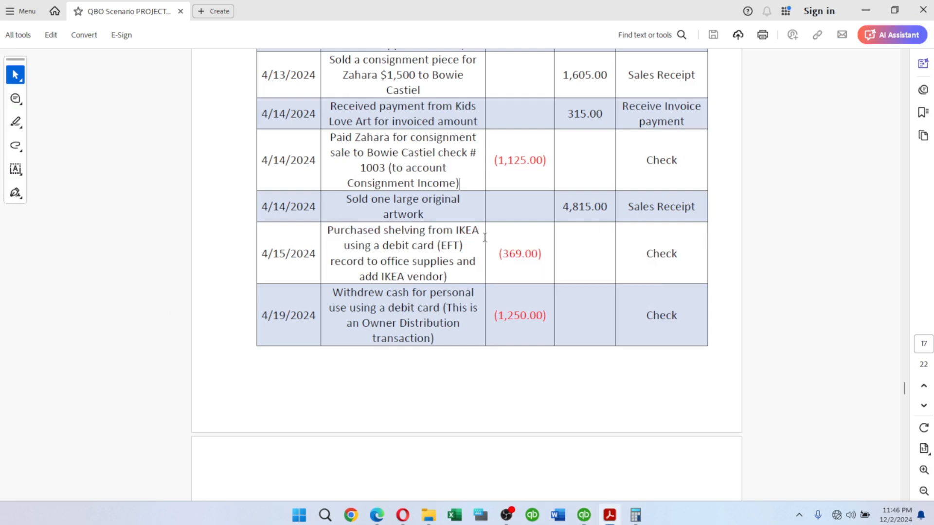
pyautogui.moveTo(502, 253); pyautogui.dragTo(528, 260)
pyautogui.hotkey('ctrl', 'c')
pyautogui.hotkey('alt', 'Tab')
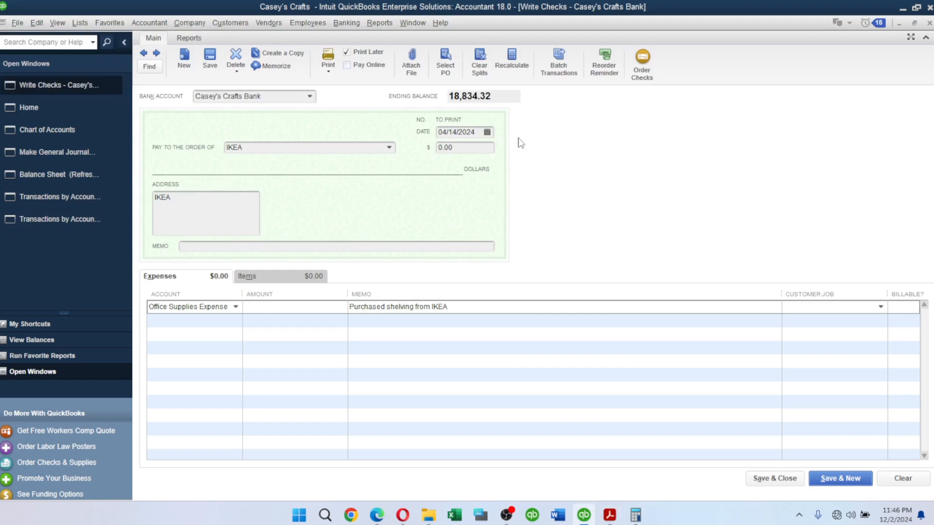
pyautogui.moveTo(462, 147); pyautogui.dragTo(437, 146)
pyautogui.hotkey('ctrl', 'v')
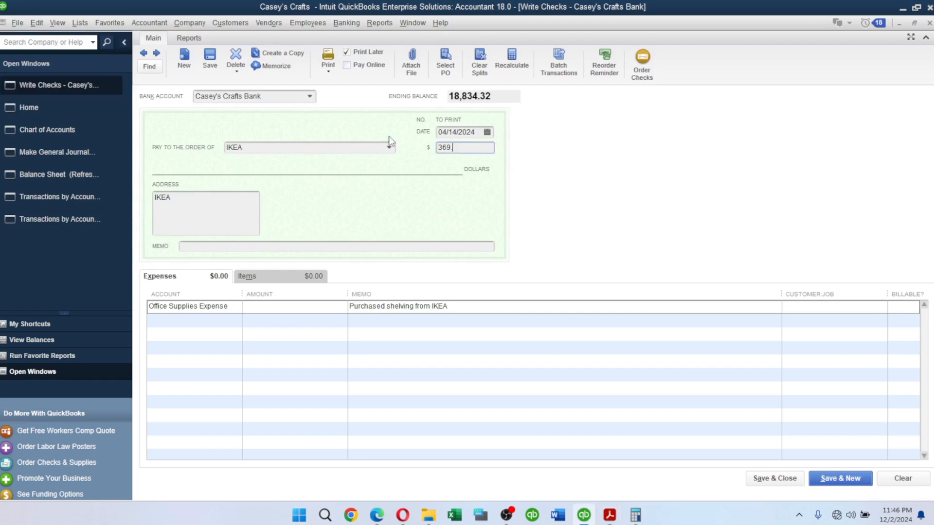
pyautogui.press('Tab')
# Step: Recheck the IKEA entry in the project PDF, then save and close the check, accepting the change to a past transaction
pyautogui.hotkey('alt', 'Tab')
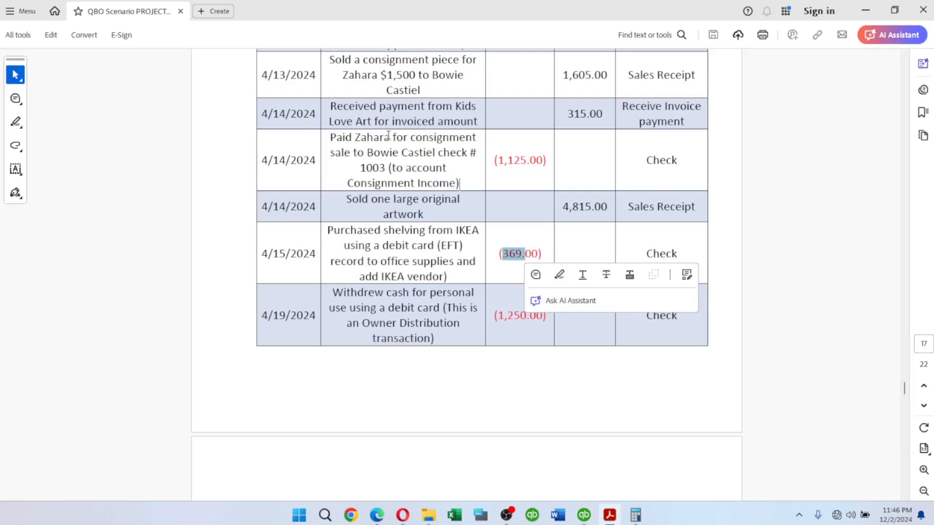
pyautogui.hotkey('alt', 'Tab')
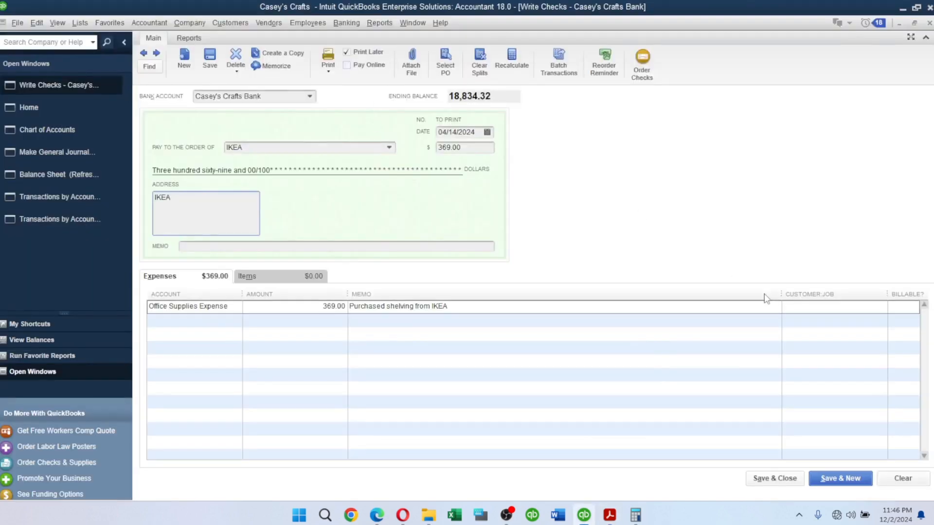
pyautogui.click(778, 479)
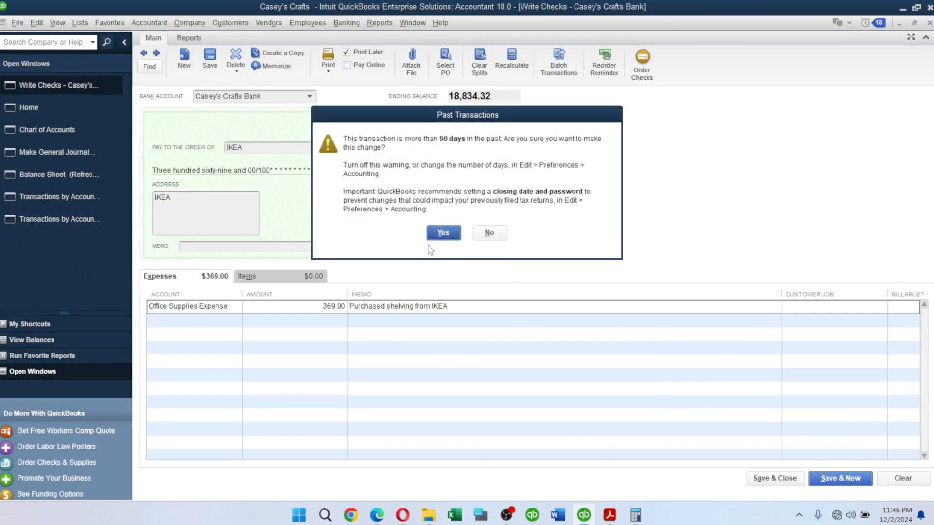
pyautogui.click(443, 234)
# Step: Look up the 4/19 cash withdrawal in the project PDF and start a check charging 1,250.00 to Owner Distributions
pyautogui.hotkey('alt', 'Tab')
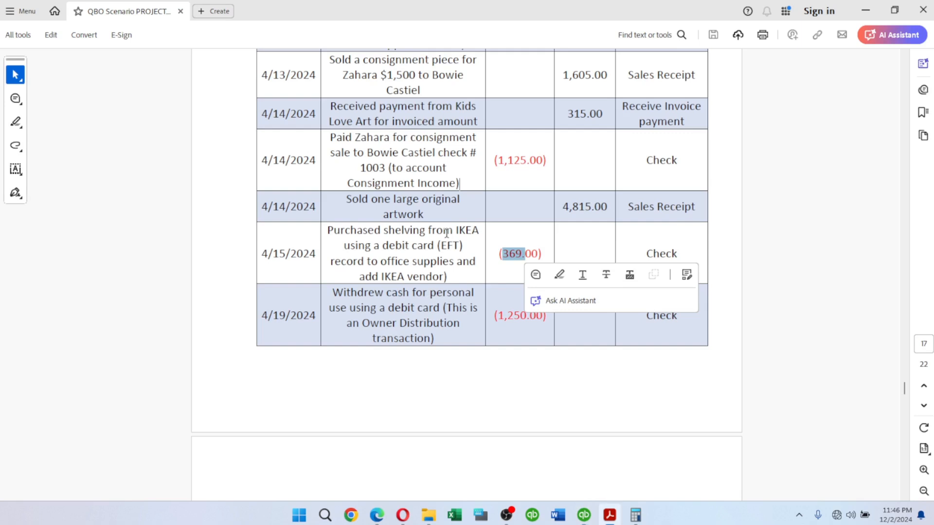
pyautogui.click(414, 358)
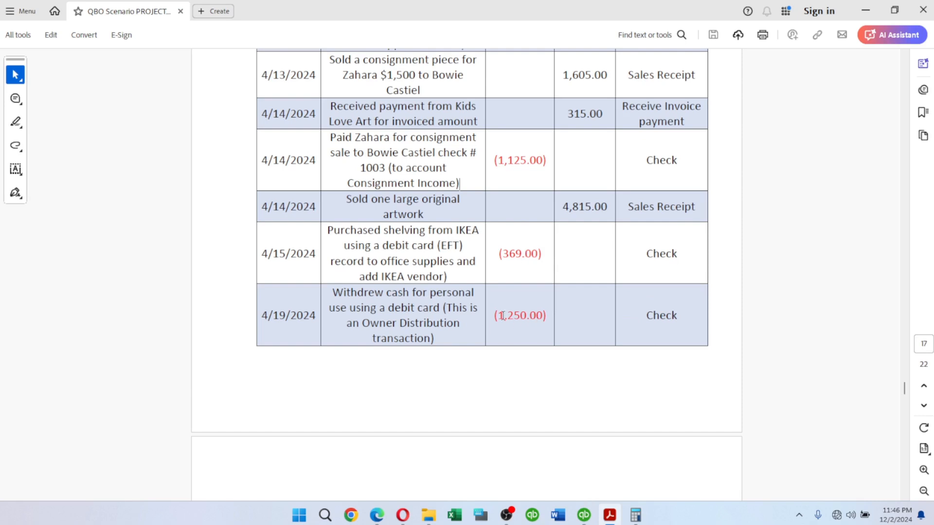
pyautogui.moveTo(497, 316); pyautogui.dragTo(528, 317)
pyautogui.hotkey('alt', 'Tab')
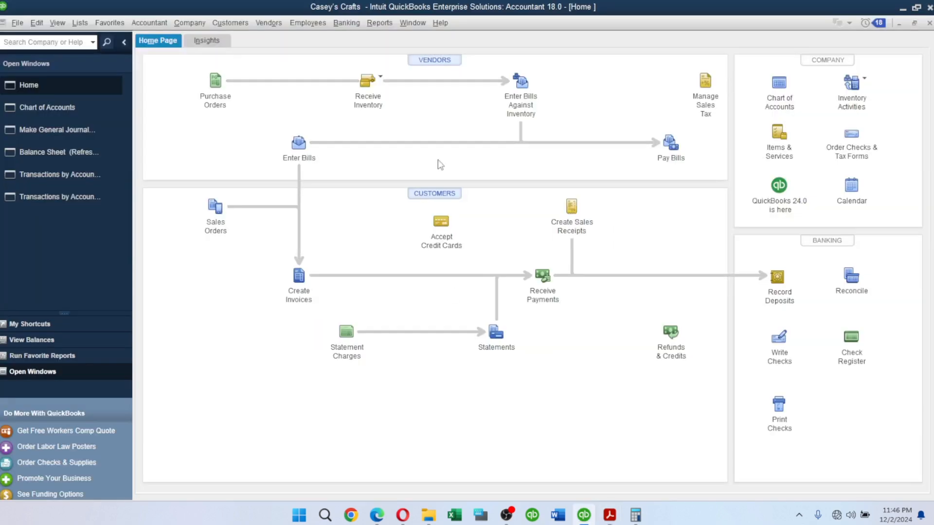
pyautogui.hotkey('alt', 'Tab')
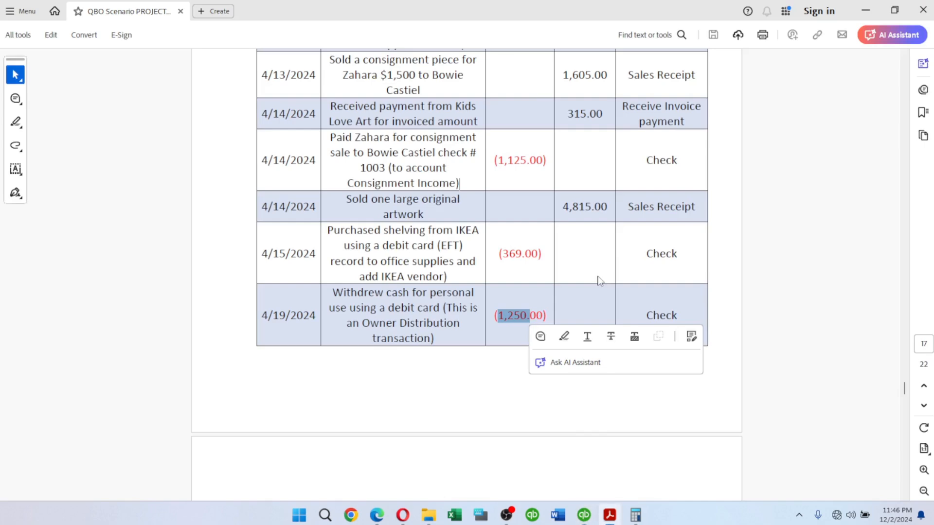
pyautogui.hotkey('alt', 'Tab')
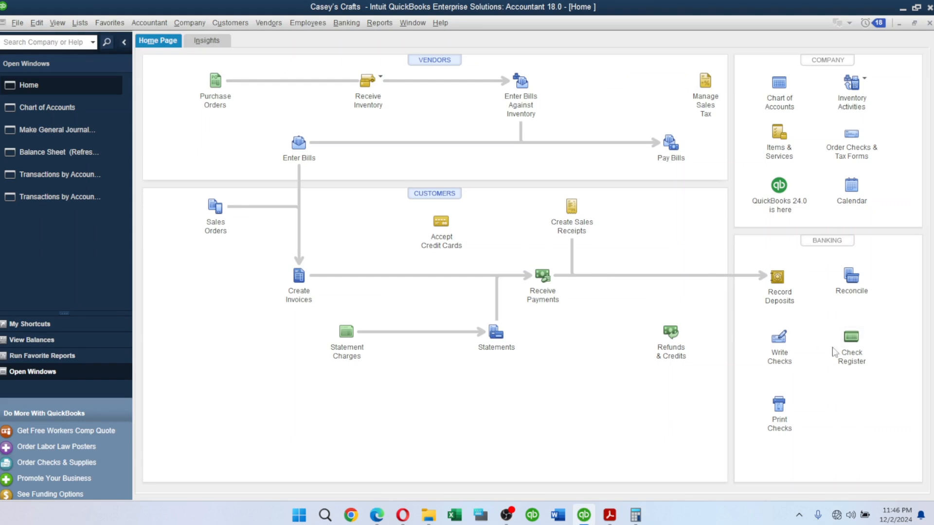
pyautogui.click(780, 337)
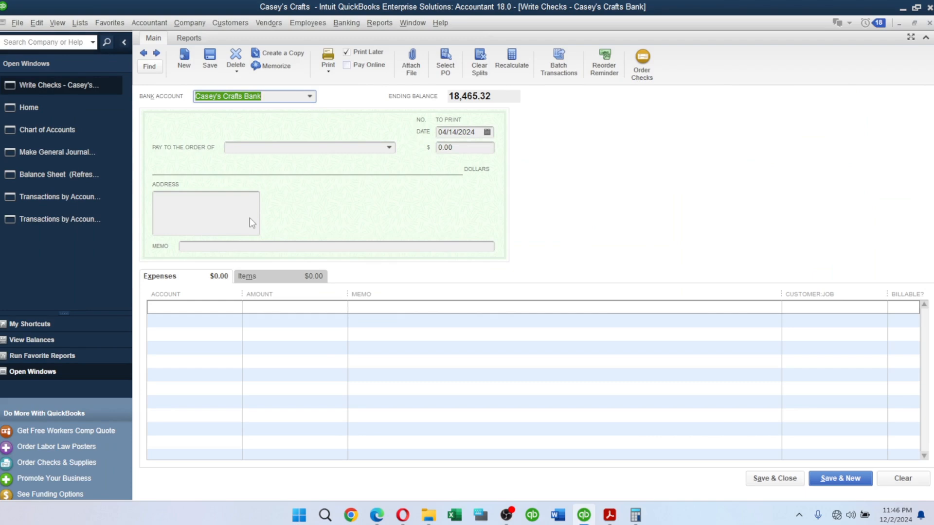
pyautogui.click(183, 312)
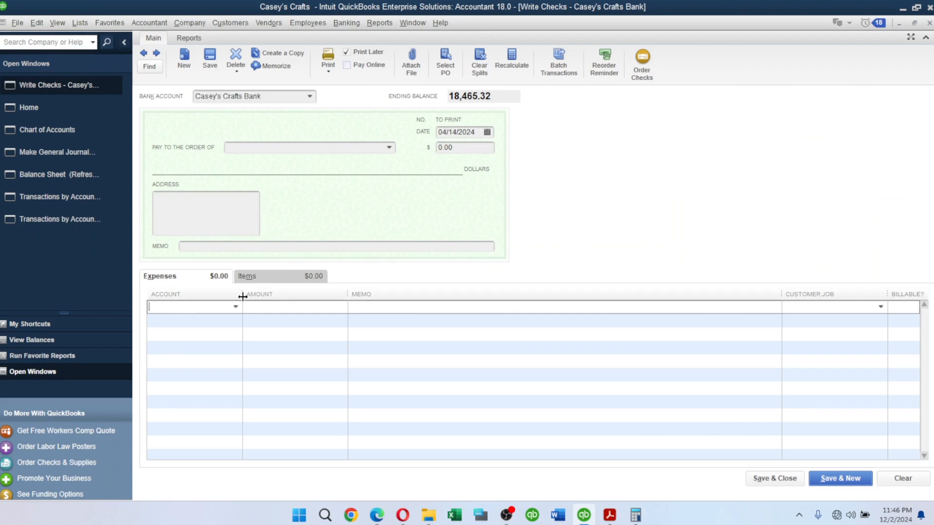
pyautogui.write('O')
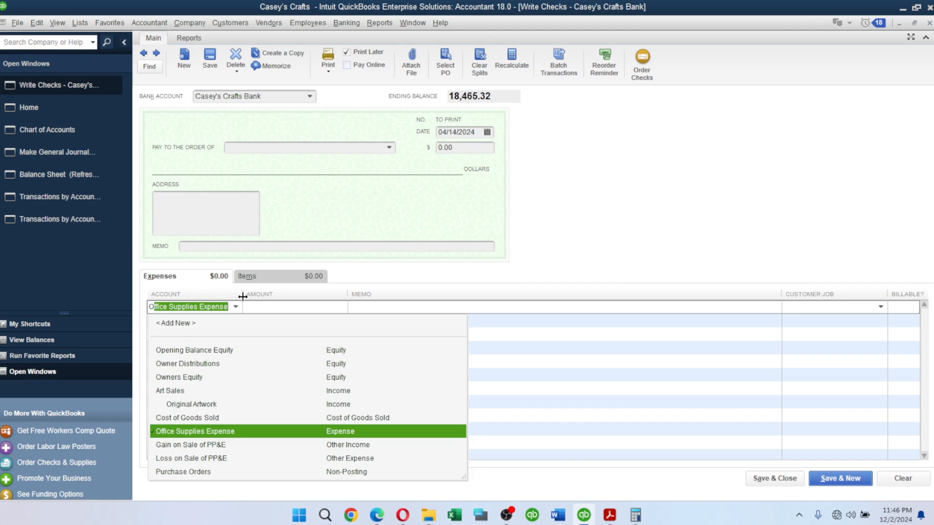
pyautogui.write('wner Distributions')
pyautogui.press('Tab')
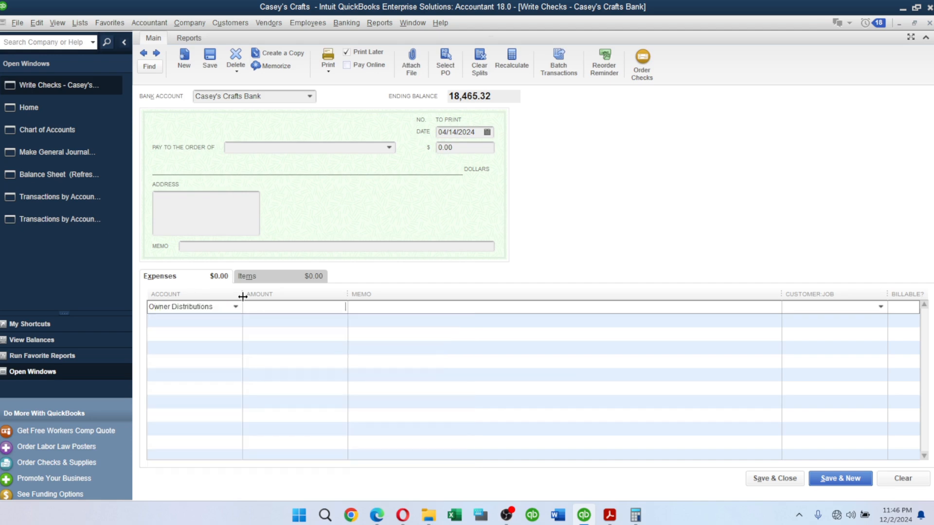
pyautogui.write('1250')
pyautogui.press('Tab')
# Step: Copy "Withdrew cash for personal use using a debit card" from the project PDF into the Owner Distributions line's memo
pyautogui.hotkey('alt', 'Tab')
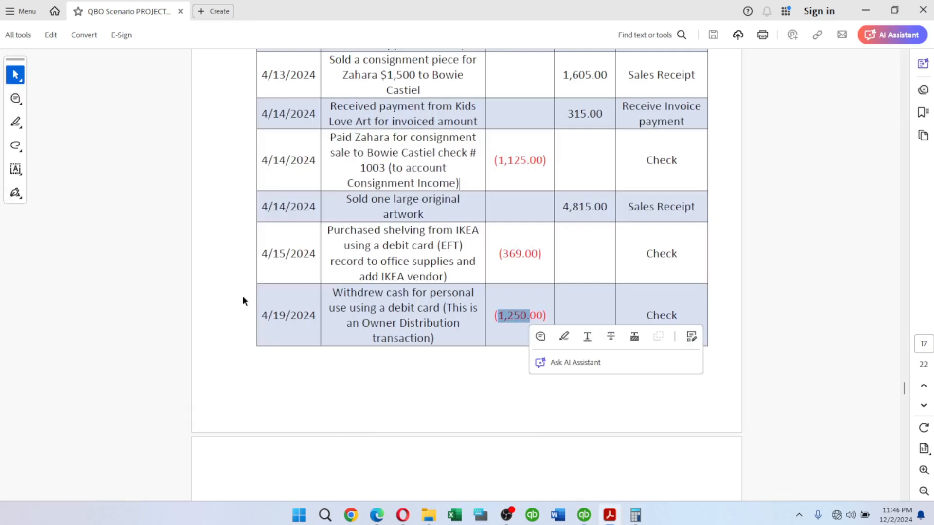
pyautogui.moveTo(332, 291); pyautogui.dragTo(424, 314)
pyautogui.hotkey('ctrl', 'c')
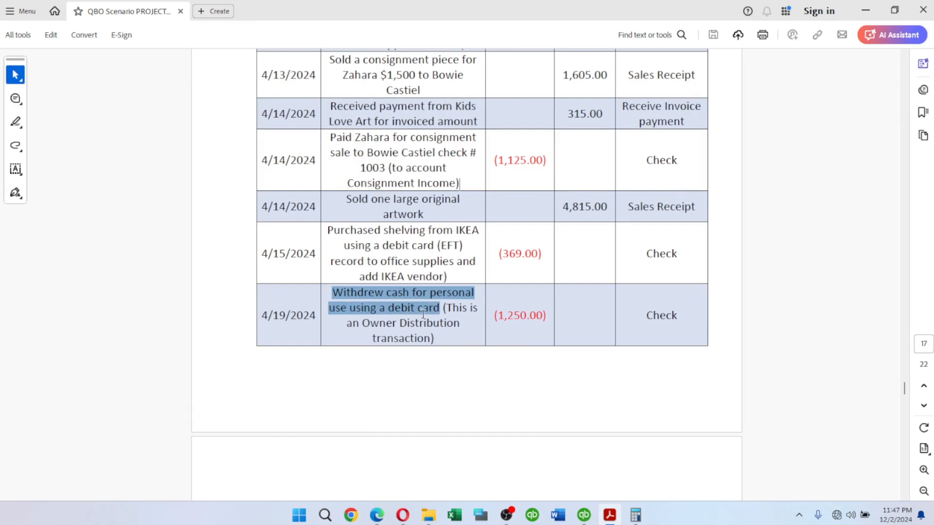
pyautogui.hotkey('alt', 'Tab')
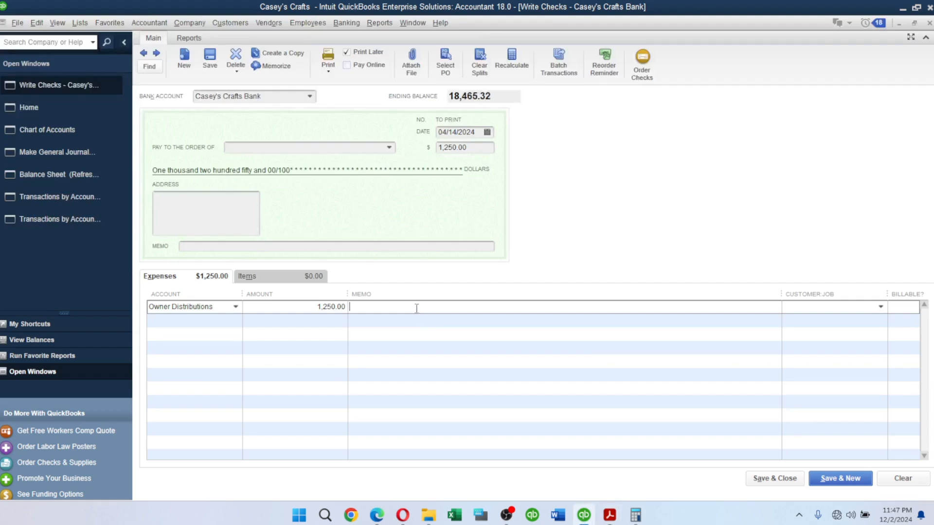
pyautogui.hotkey('ctrl', 'v')
pyautogui.press('Tab')
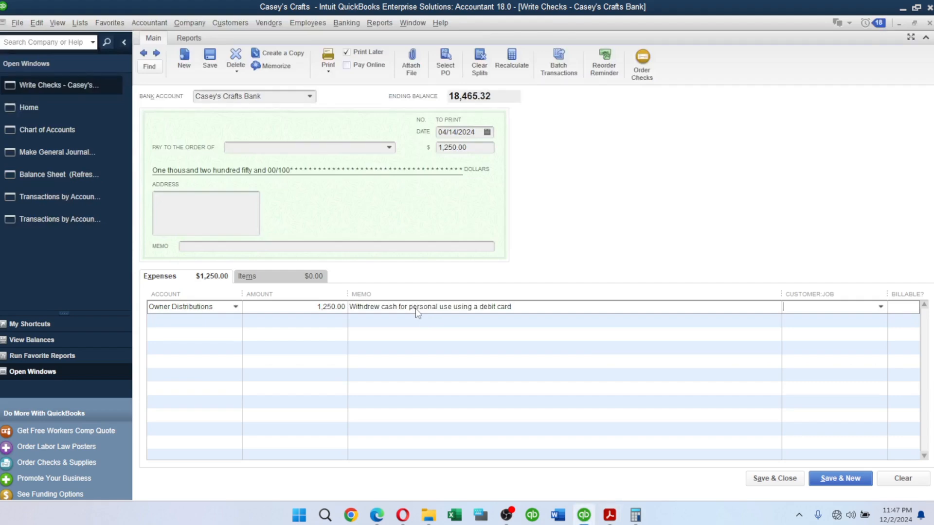
# Step: Date the owner distribution check 04/19/2024 as in the project PDF, then save and close it, accepting the change to a past transaction
pyautogui.hotkey('alt', 'Tab')
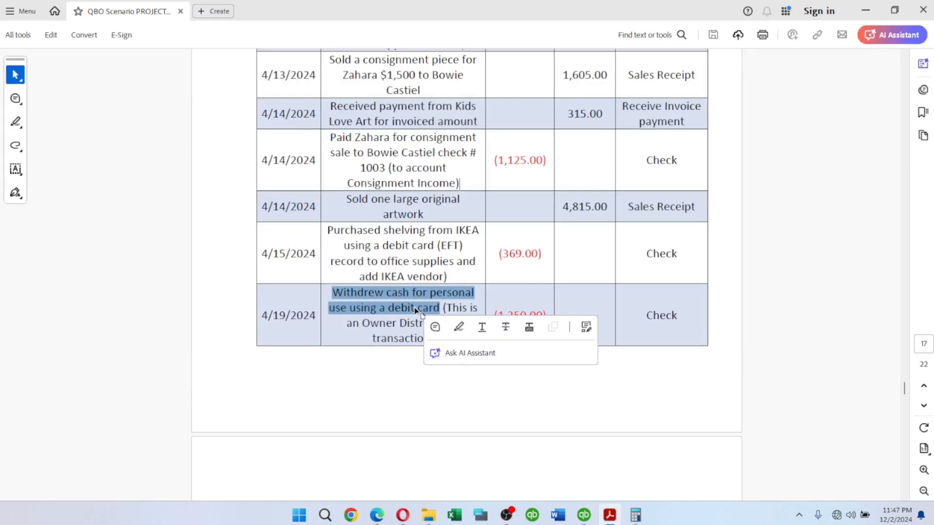
pyautogui.hotkey('alt', 'Tab')
pyautogui.click(491, 134)
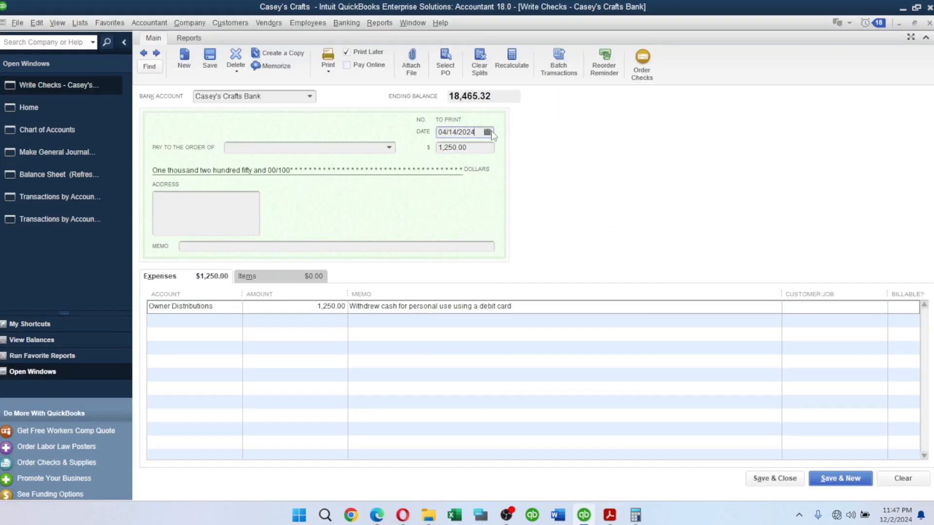
pyautogui.click(488, 132)
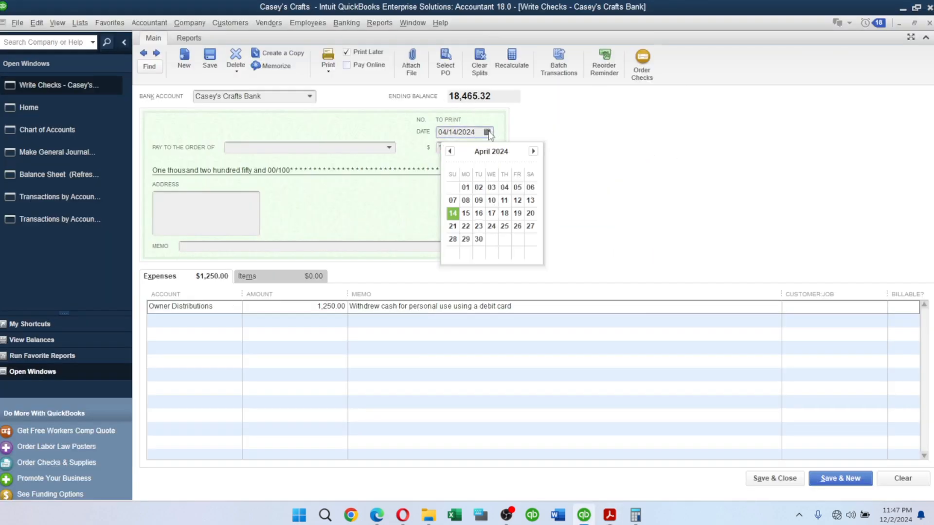
pyautogui.click(521, 216)
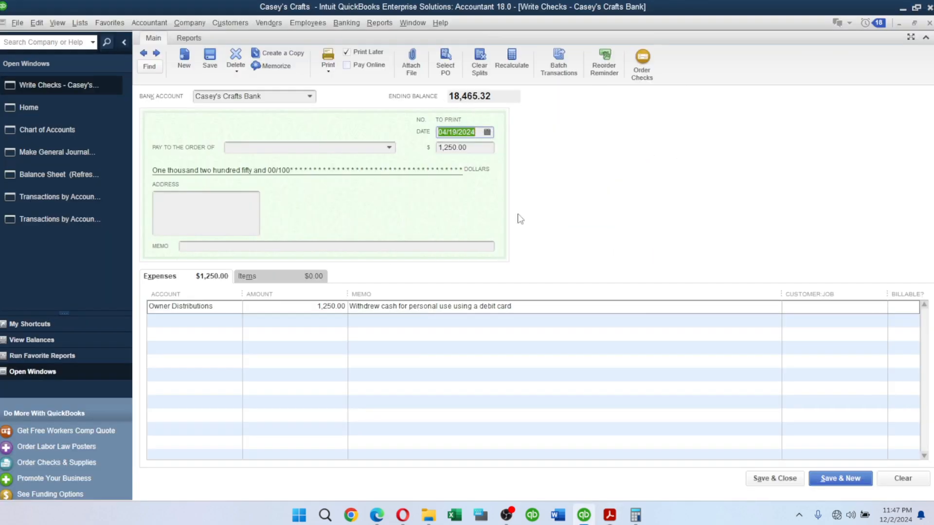
pyautogui.hotkey('alt', 'Tab')
pyautogui.hotkey('alt', 'Tab')
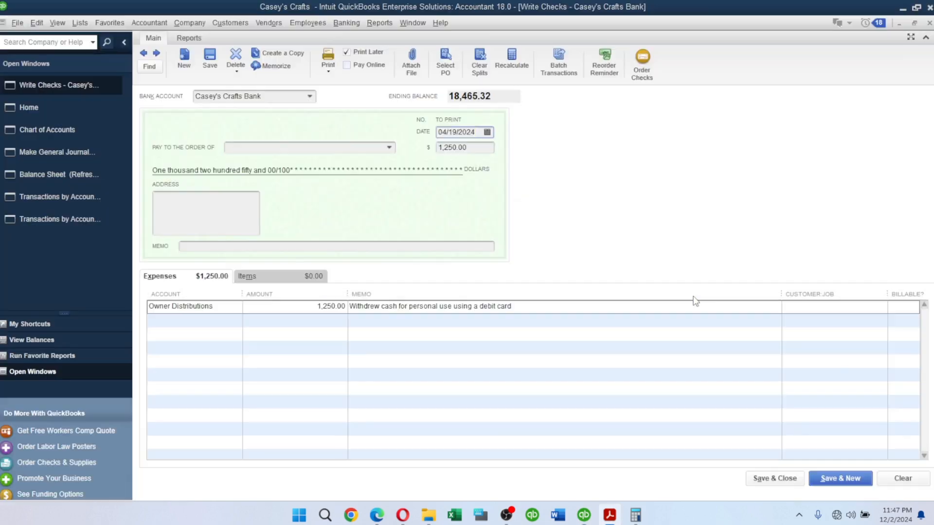
pyautogui.click(780, 480)
pyautogui.click(441, 234)
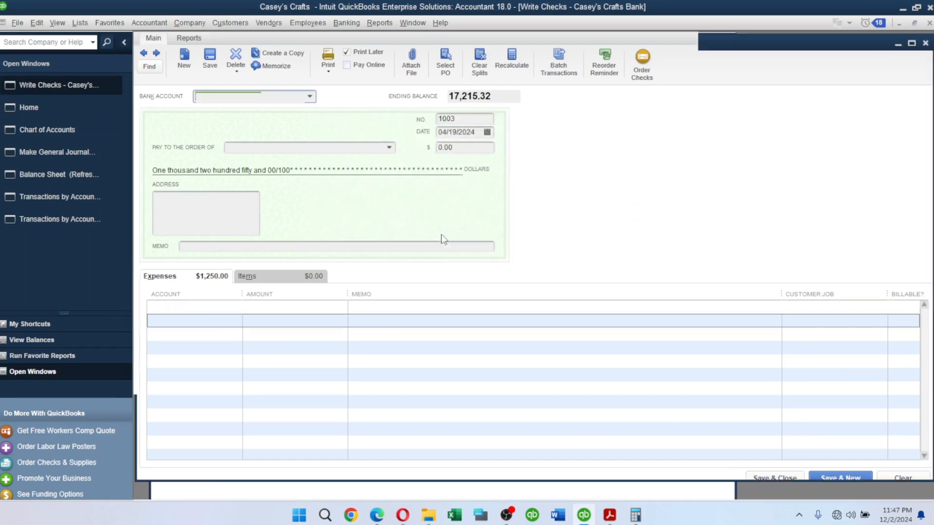
# Step: Look up the 4/19 Red Hook Prints bill payment in the project PDF and select that vendor's 868.50 bill for payment
pyautogui.hotkey('alt', 'Tab')
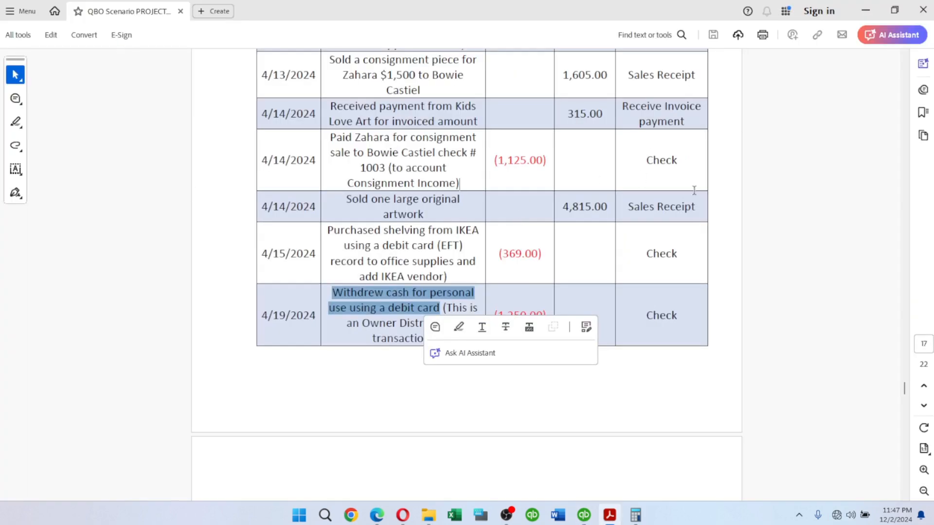
pyautogui.click(789, 276)
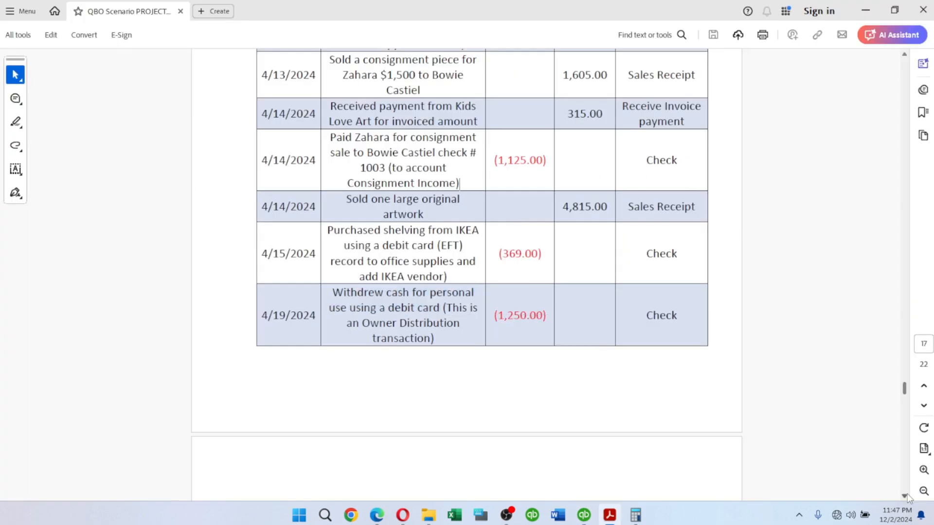
pyautogui.scroll(-6, 905, 494)
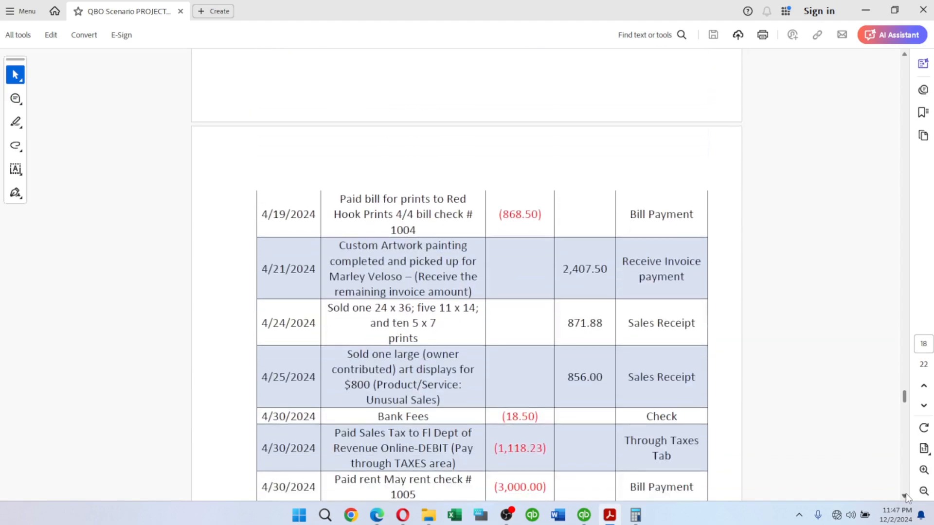
pyautogui.scroll(-1, 905, 494)
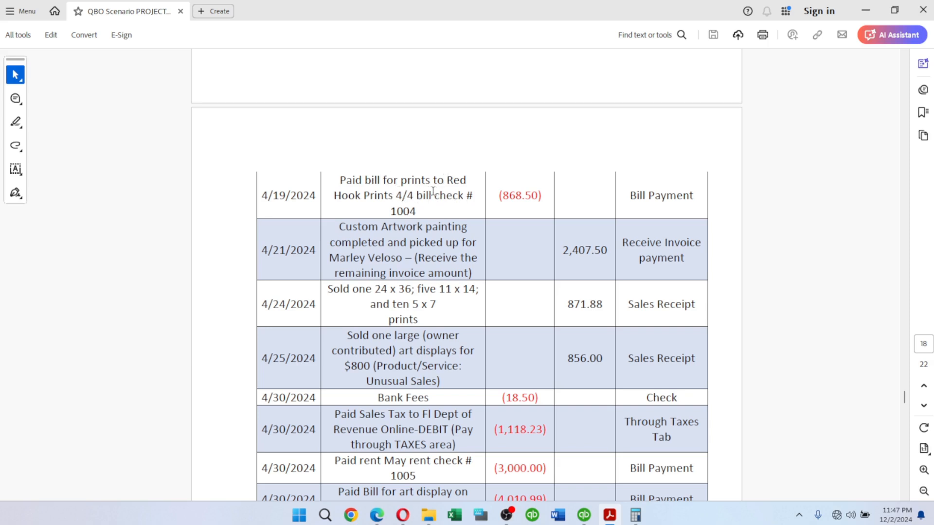
pyautogui.moveTo(390, 212); pyautogui.dragTo(417, 212)
pyautogui.moveTo(500, 195); pyautogui.dragTo(535, 195)
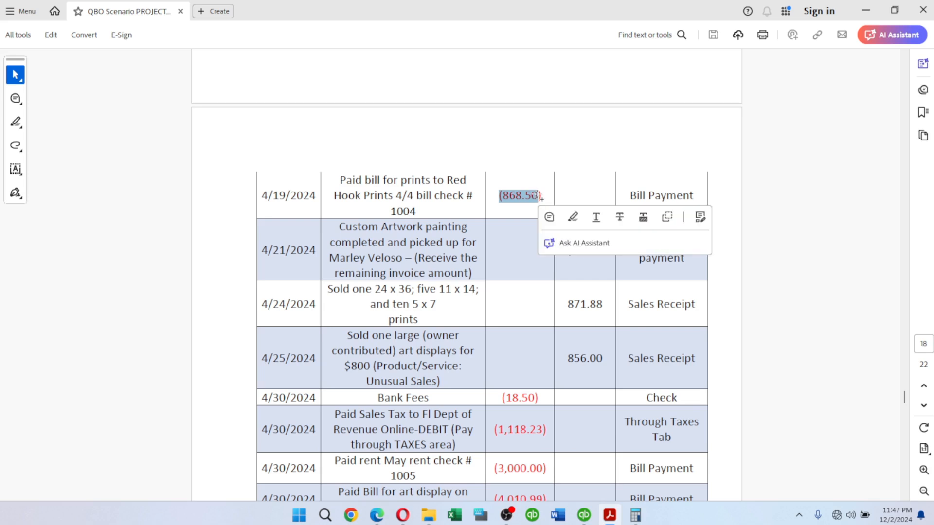
pyautogui.hotkey('alt', 'Tab')
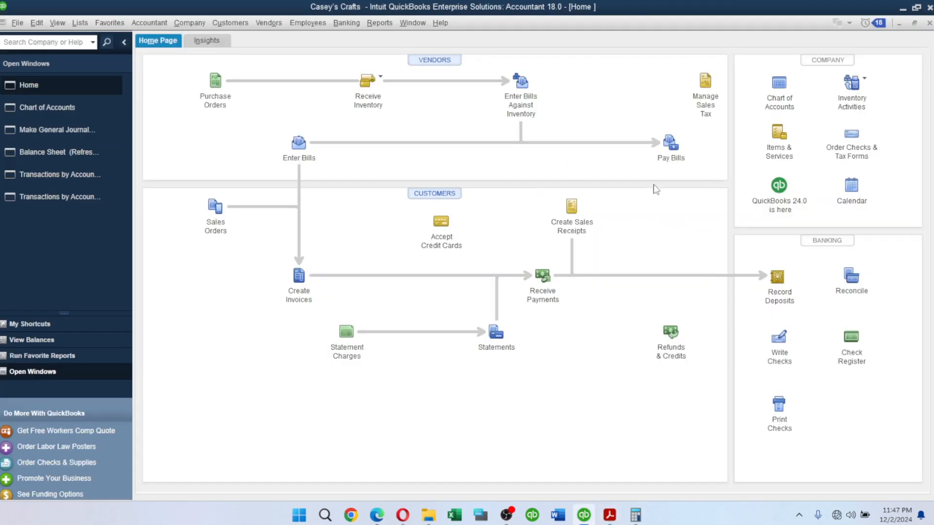
pyautogui.click(668, 145)
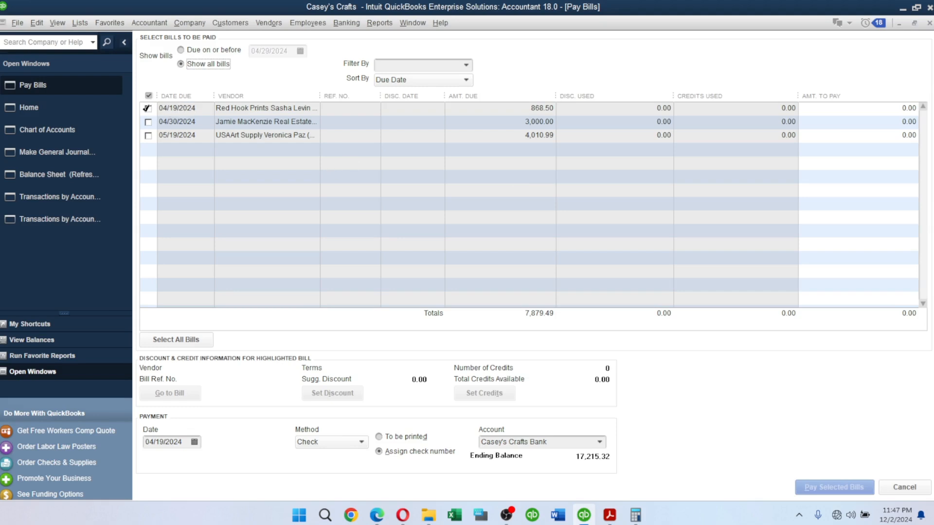
pyautogui.click(147, 108)
# Step: Check the Red Hook Prints payment details and date against the project PDF, then proceed to pay the selected bill
pyautogui.hotkey('alt', 'Tab')
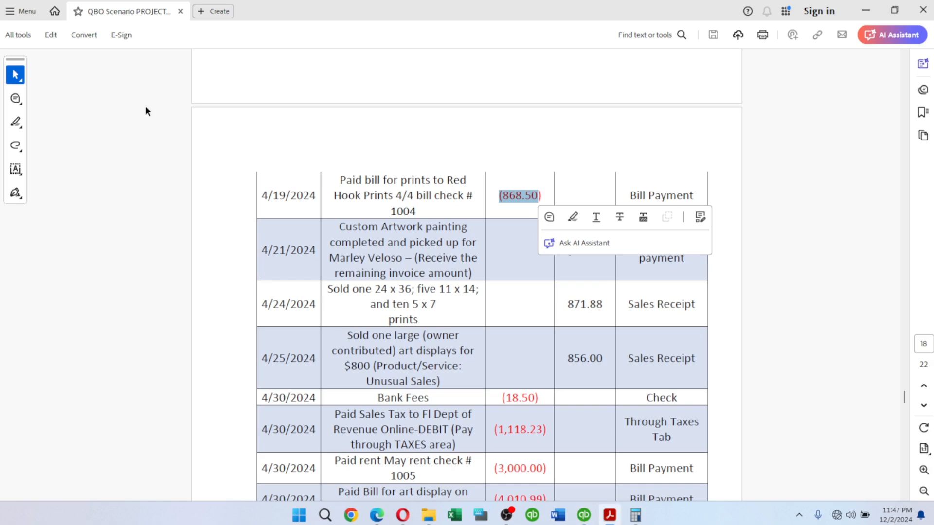
pyautogui.hotkey('alt', 'Tab')
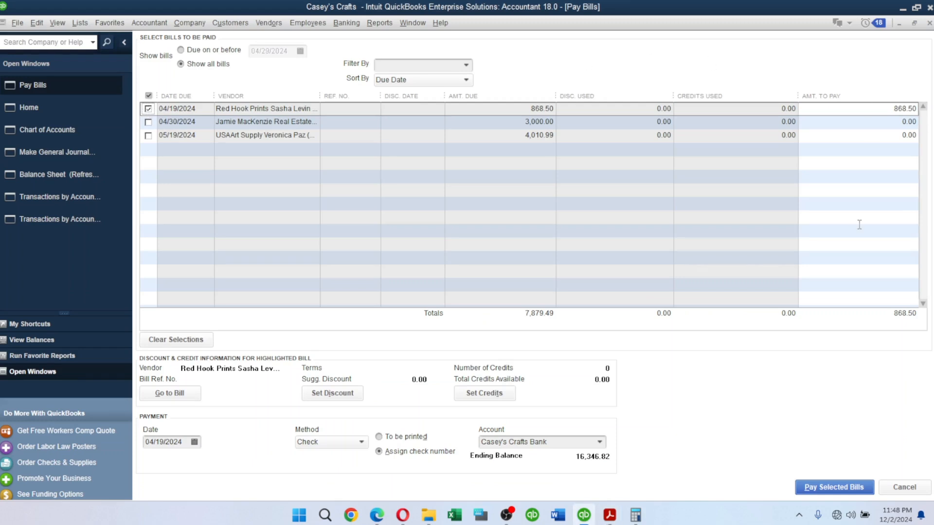
pyautogui.hotkey('alt', 'Tab')
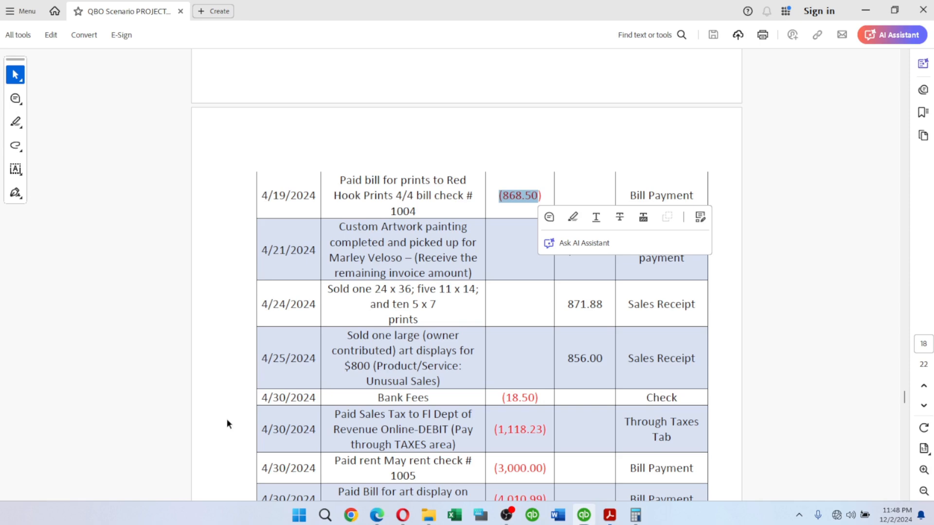
pyautogui.hotkey('alt', 'Tab')
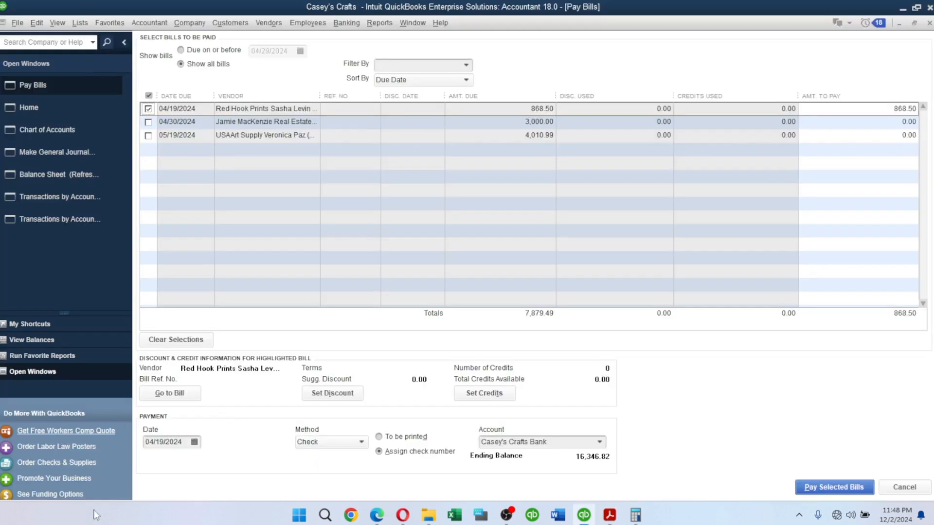
pyautogui.click(187, 442)
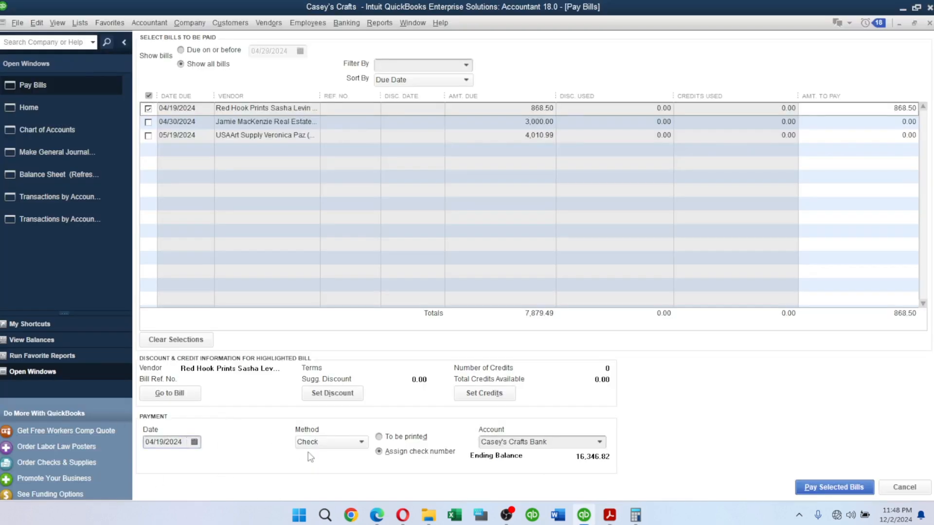
pyautogui.click(822, 488)
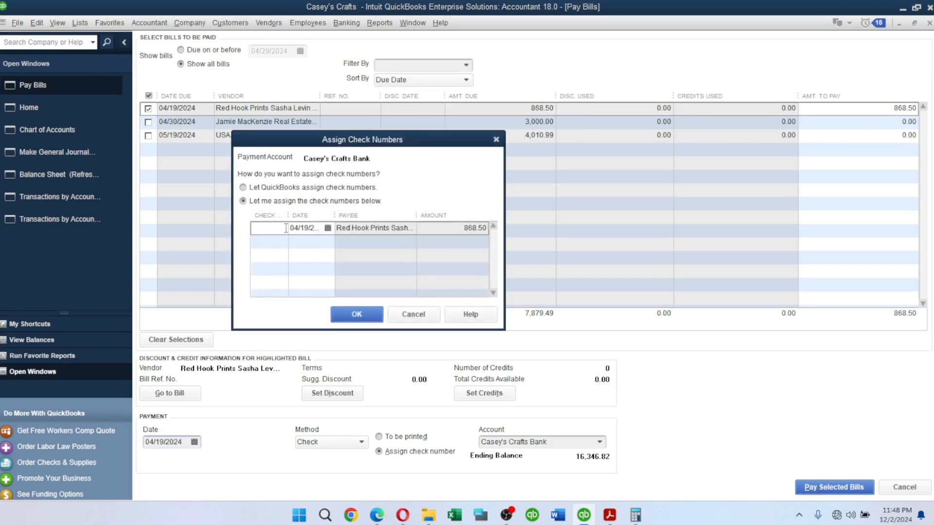
# Step: Copy check number 1004 from the project PDF and enter it as the Red Hook Prints payment's check number
pyautogui.hotkey('alt', 'Tab')
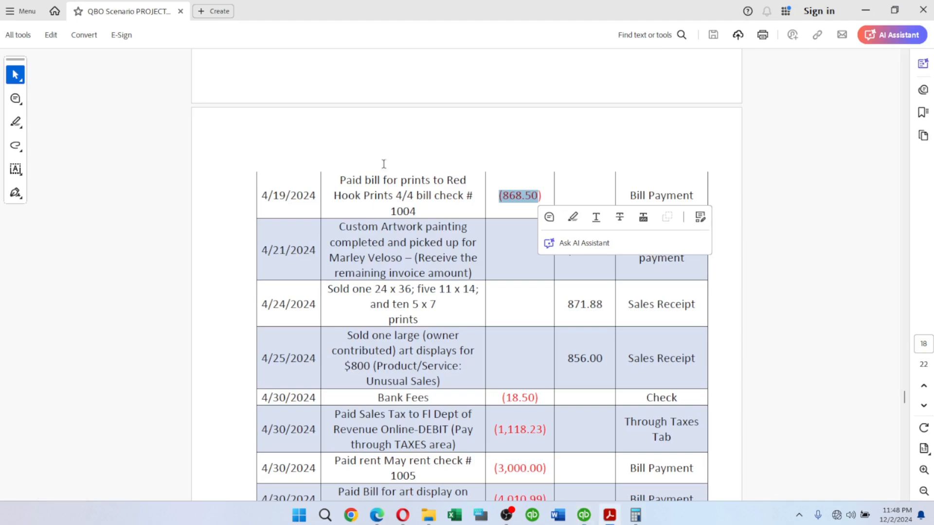
pyautogui.click(398, 210)
pyautogui.doubleClick(397, 210)
pyautogui.hotkey('ctrl', 'c')
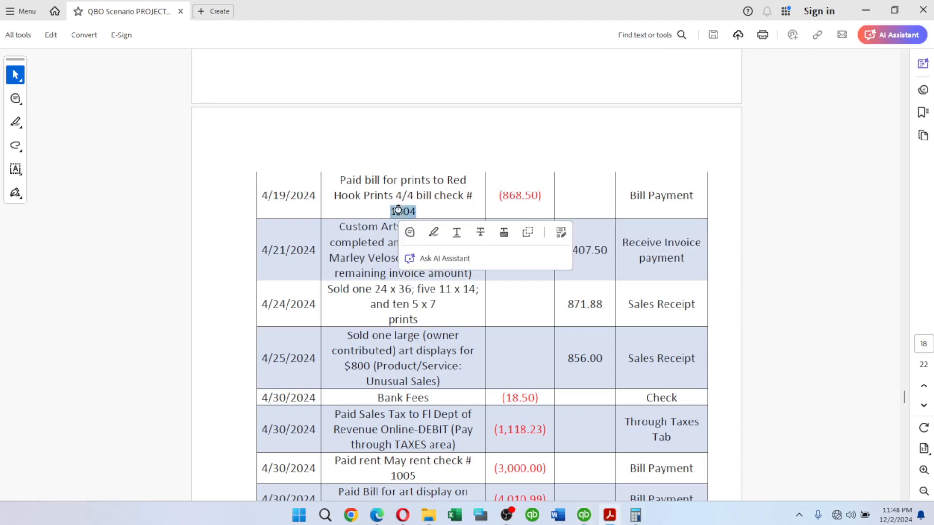
pyautogui.hotkey('alt', 'Tab')
pyautogui.hotkey('ctrl', 'v')
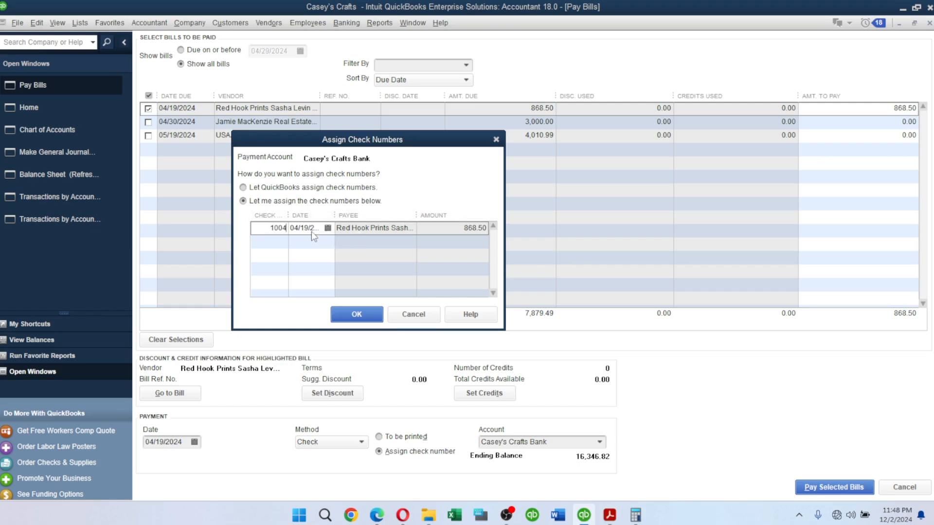
# Step: Confirm the assigned check number for the Red Hook Prints payment and accept the change to a past transaction
pyautogui.press('Tab')
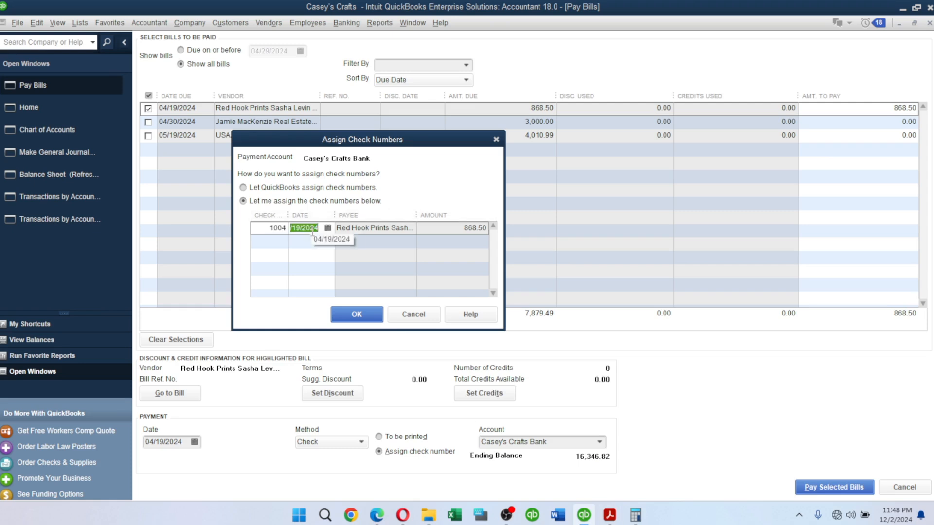
pyautogui.click(359, 323)
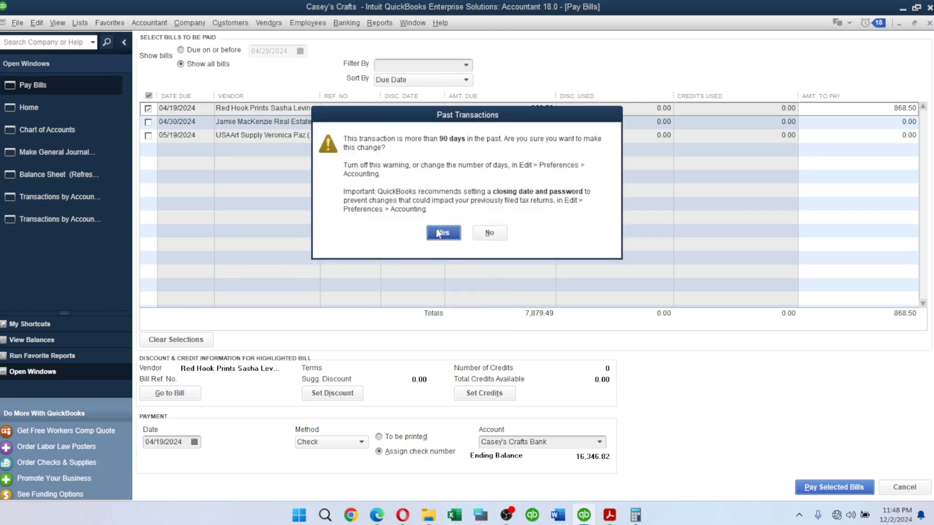
pyautogui.click(441, 233)
# Step: Copy the 4/21 custom artwork transaction description from the project PDF, then dismiss the bill payment summary
pyautogui.hotkey('alt', 'Tab')
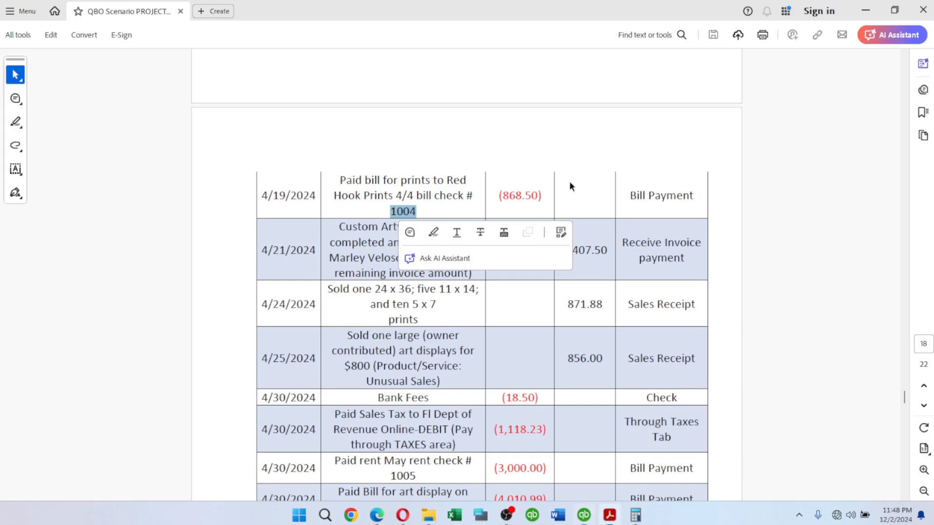
pyautogui.click(370, 243)
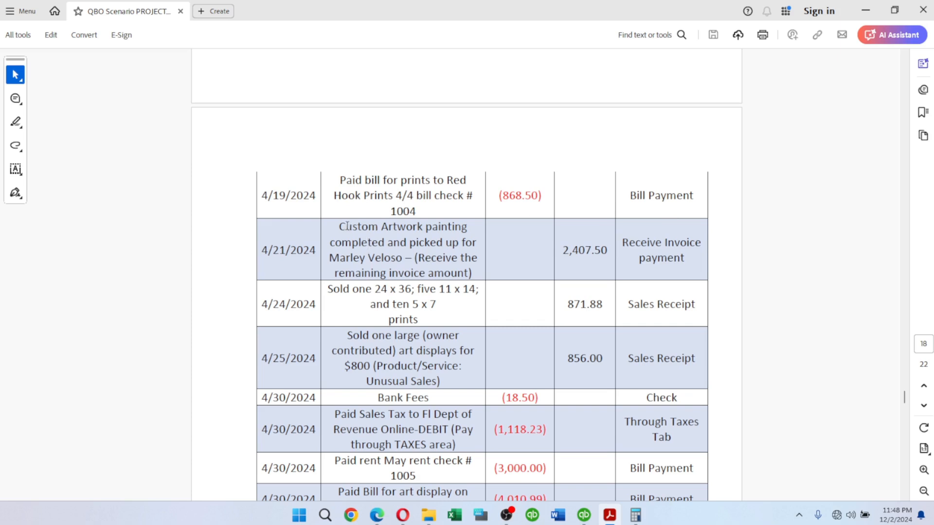
pyautogui.moveTo(342, 226); pyautogui.dragTo(475, 278)
pyautogui.hotkey('alt', 'Tab')
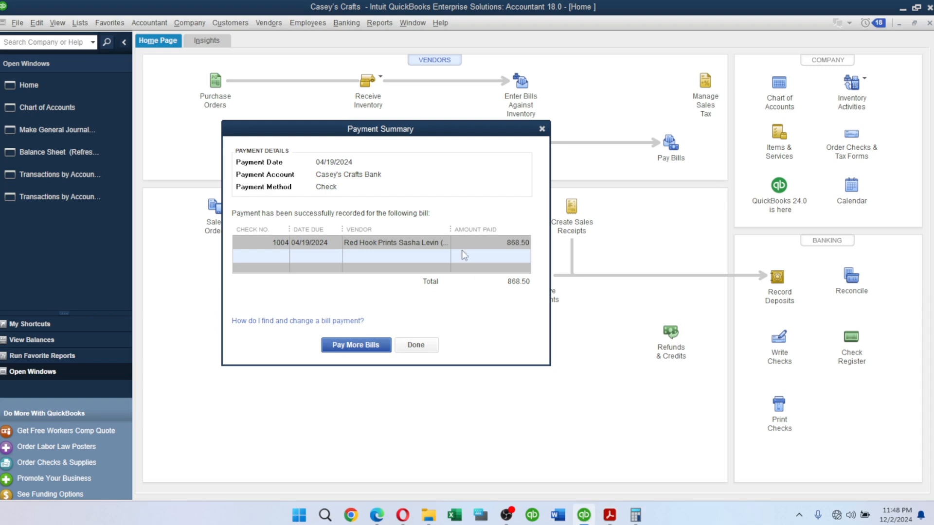
pyautogui.click(416, 345)
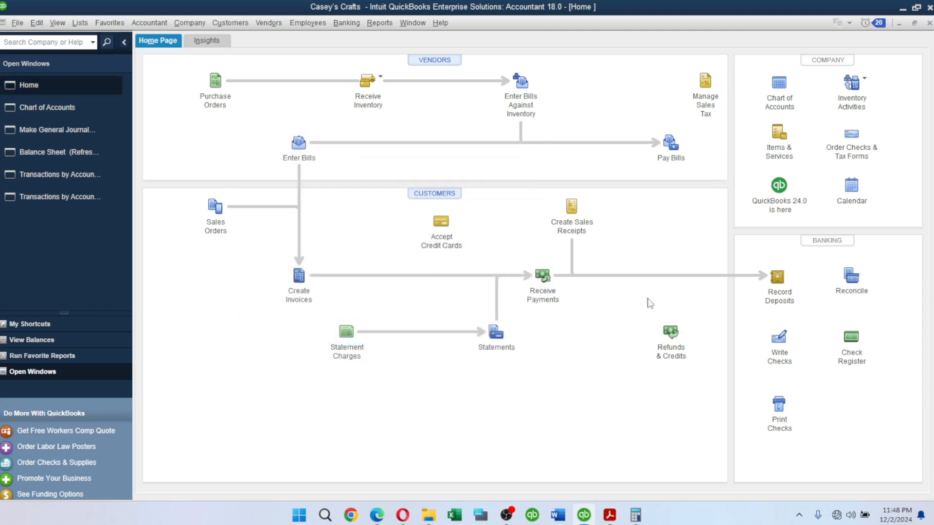
# Step: Start a customer payment from the custom artwork customer and apply 2,407.50 to invoice 2, keeping automatic payment calculation on
pyautogui.click(541, 276)
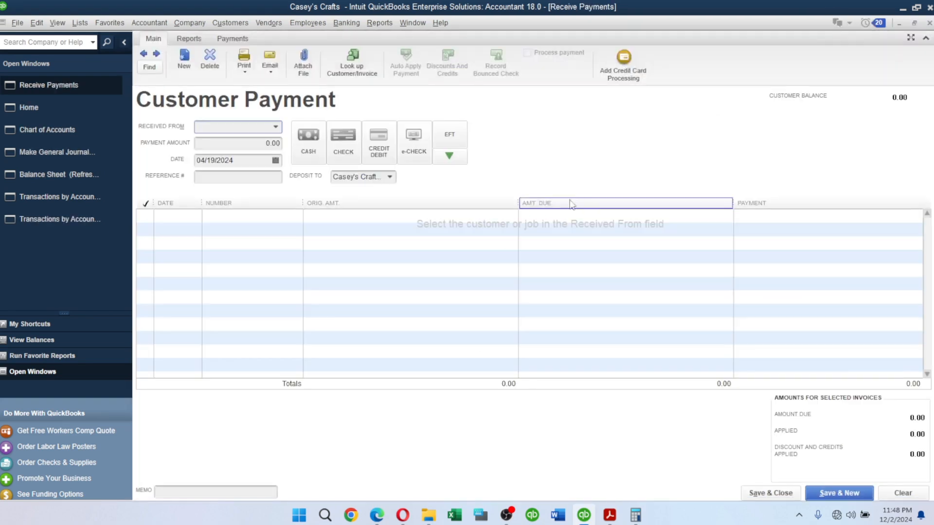
pyautogui.click(274, 128)
pyautogui.write('Marley Veloso')
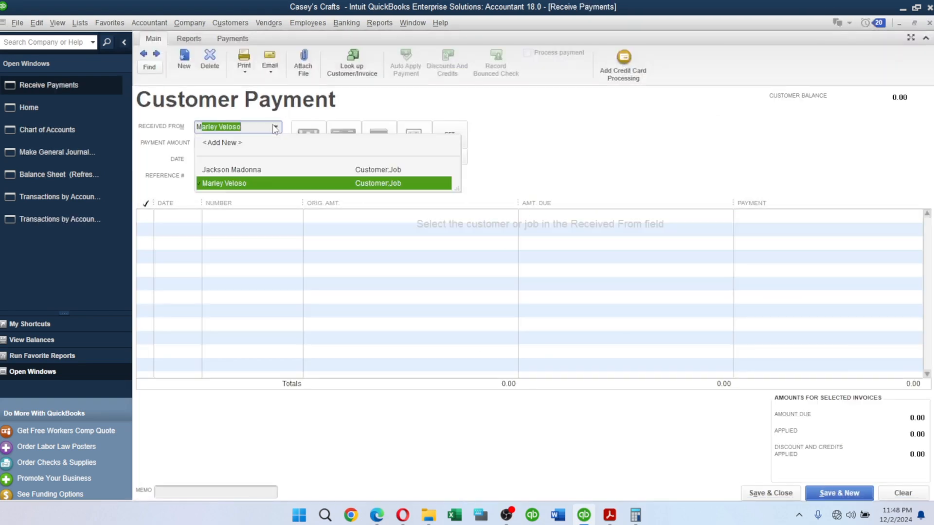
pyautogui.press('Tab')
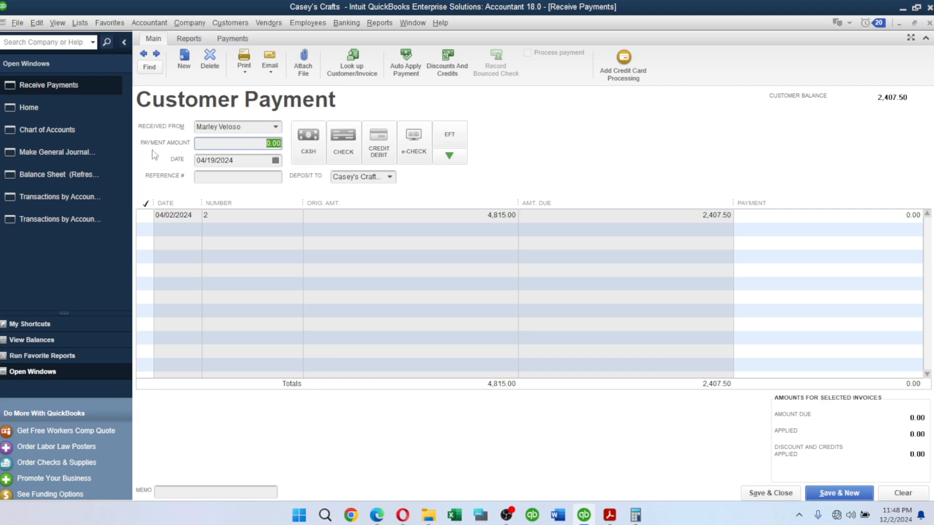
pyautogui.click(145, 215)
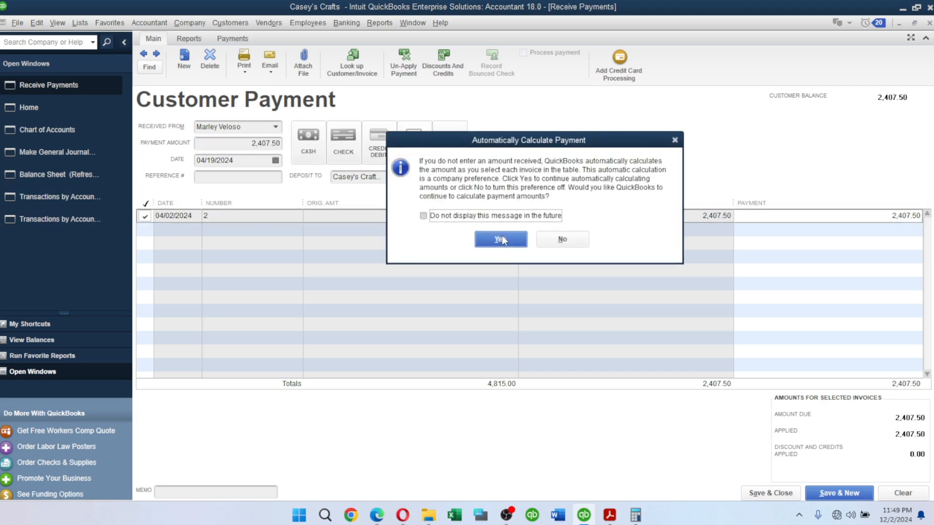
pyautogui.click(503, 239)
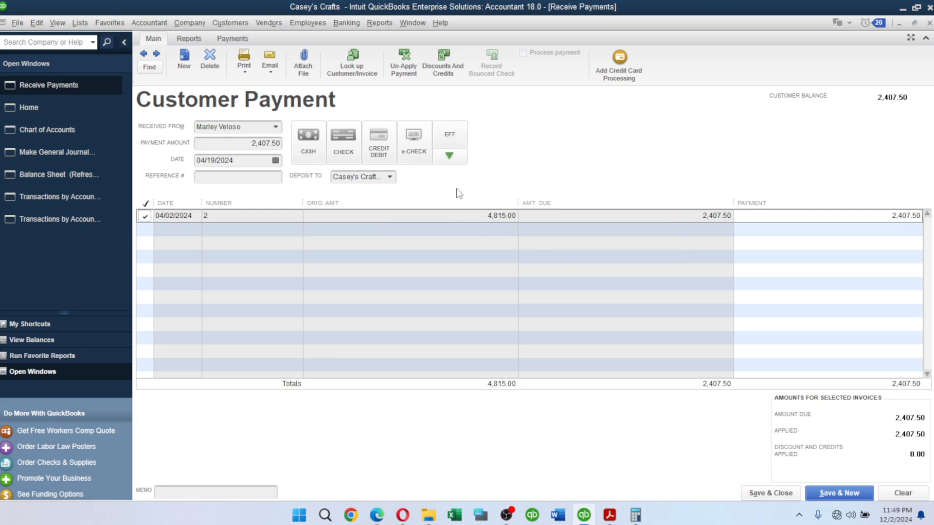
# Step: Paste the copied artwork description as the customer payment's memo and check the transaction date in the project PDF
pyautogui.click(172, 492)
pyautogui.hotkey('ctrl', 'v')
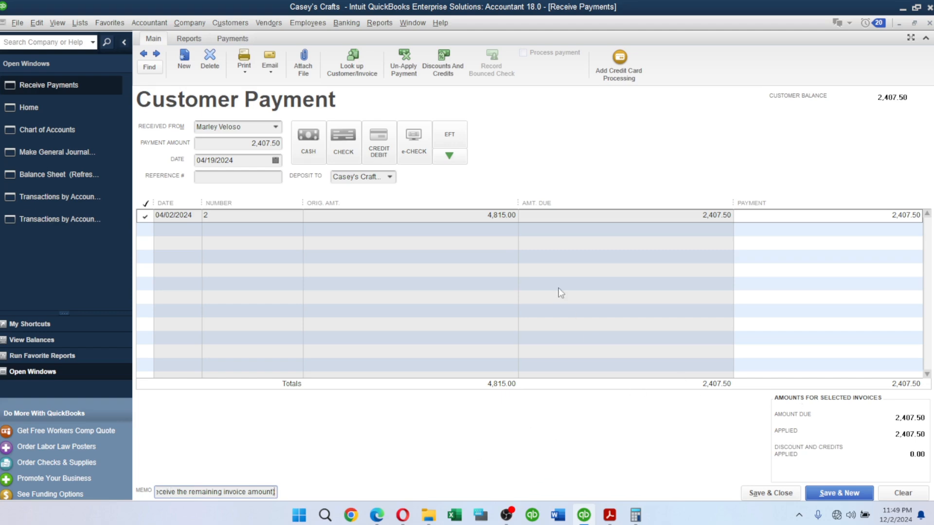
pyautogui.hotkey('alt', 'Tab')
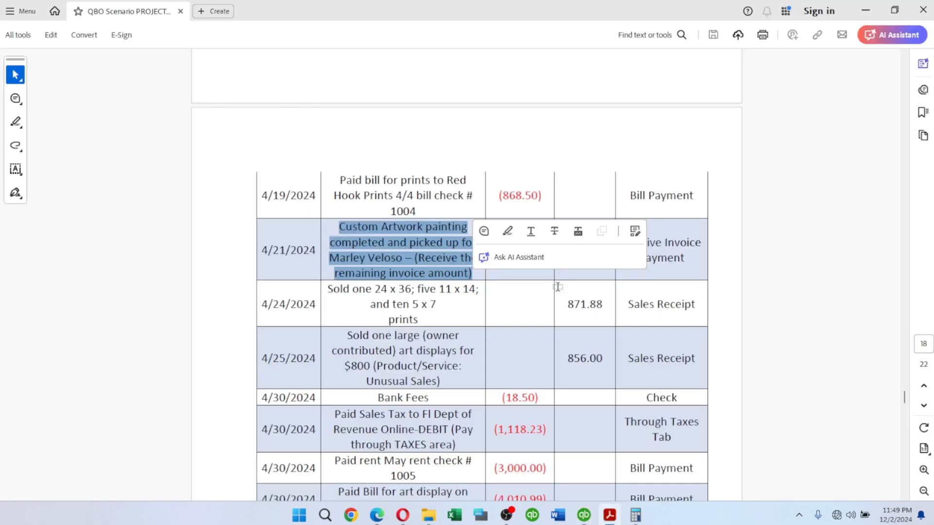
pyautogui.hotkey('alt', 'Tab')
# Step: Date the customer payment 04/21/2024, then save and close it, accepting the change to a past transaction
pyautogui.click(275, 160)
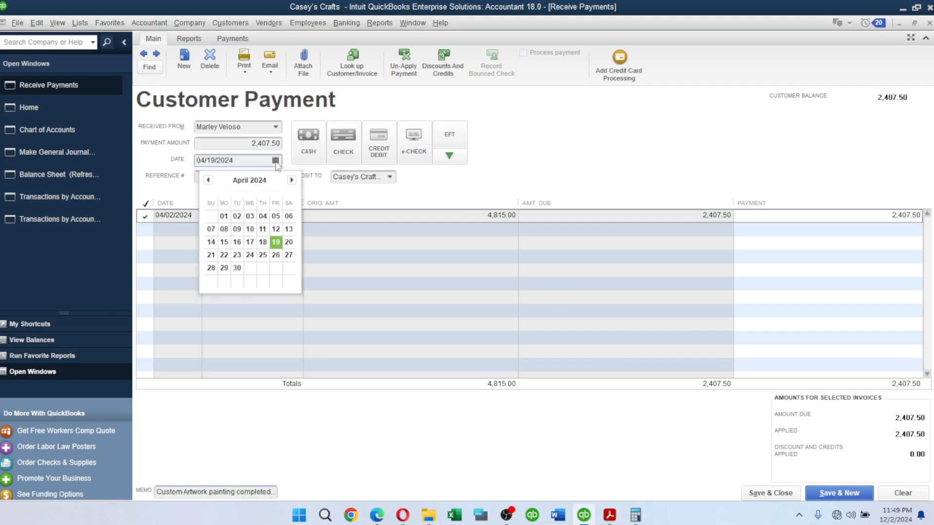
pyautogui.click(211, 255)
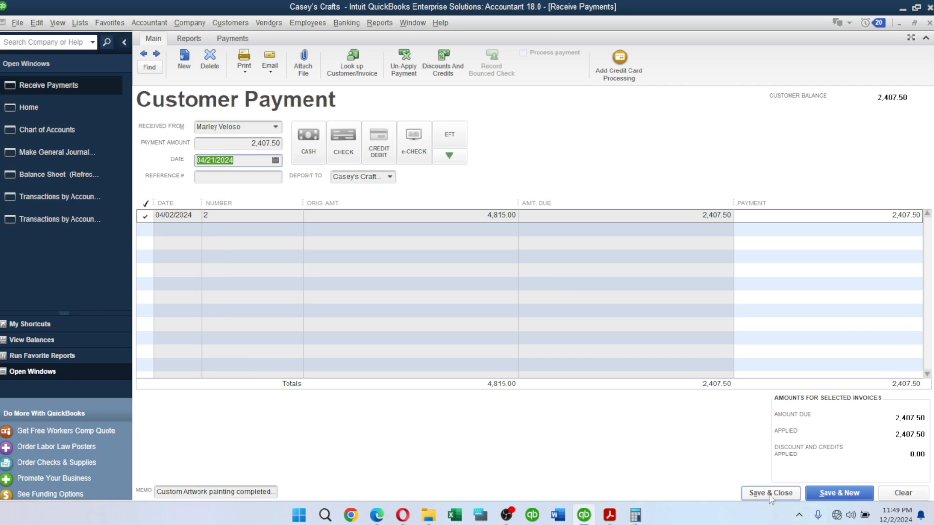
pyautogui.click(771, 493)
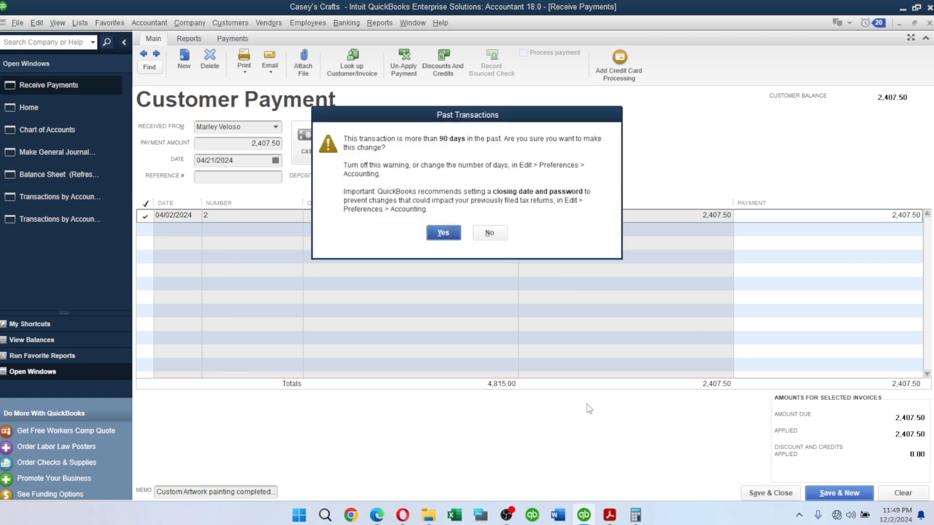
pyautogui.click(443, 233)
# Step: Look up the 4/24 print sale in the project PDF and start a sales receipt for Customers/Sundry Sales
pyautogui.hotkey('alt', 'Tab')
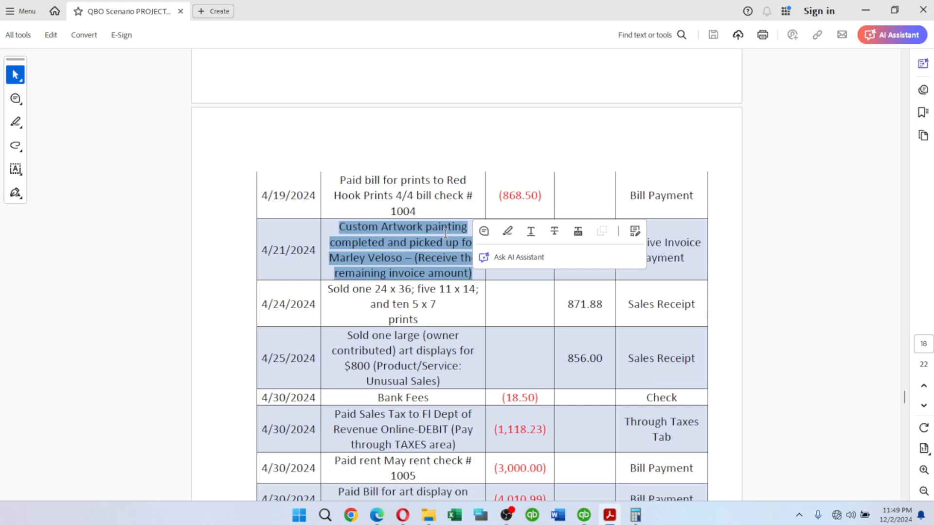
pyautogui.click(364, 309)
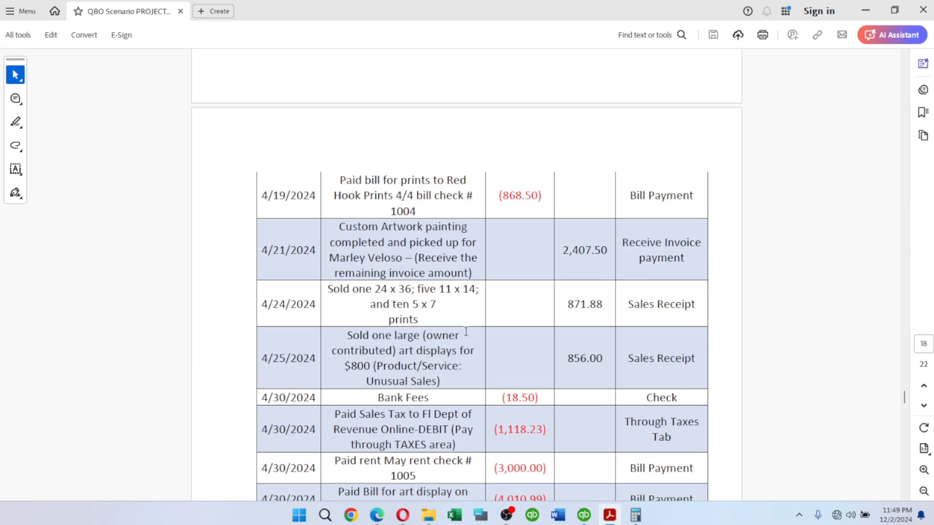
pyautogui.hotkey('alt', 'Tab')
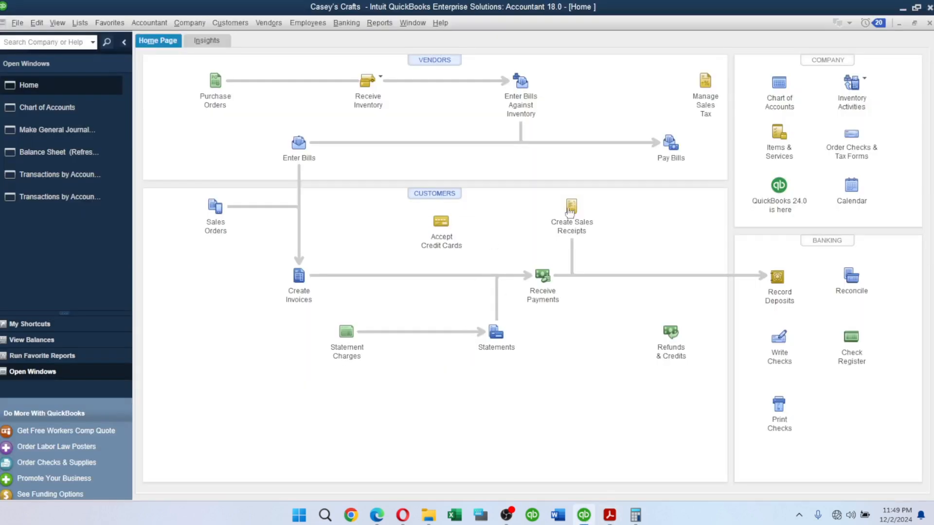
pyautogui.click(574, 206)
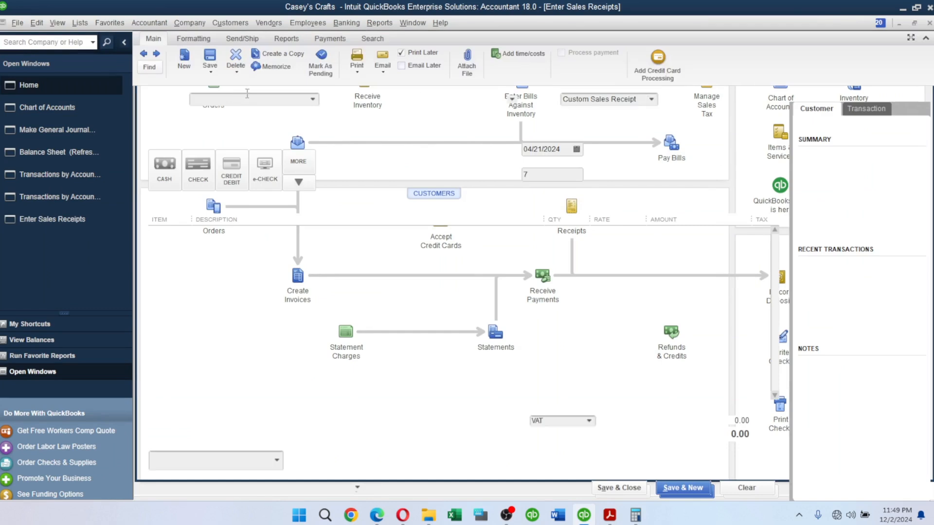
pyautogui.write('Customers/Sundry Sales')
pyautogui.press('Tab')
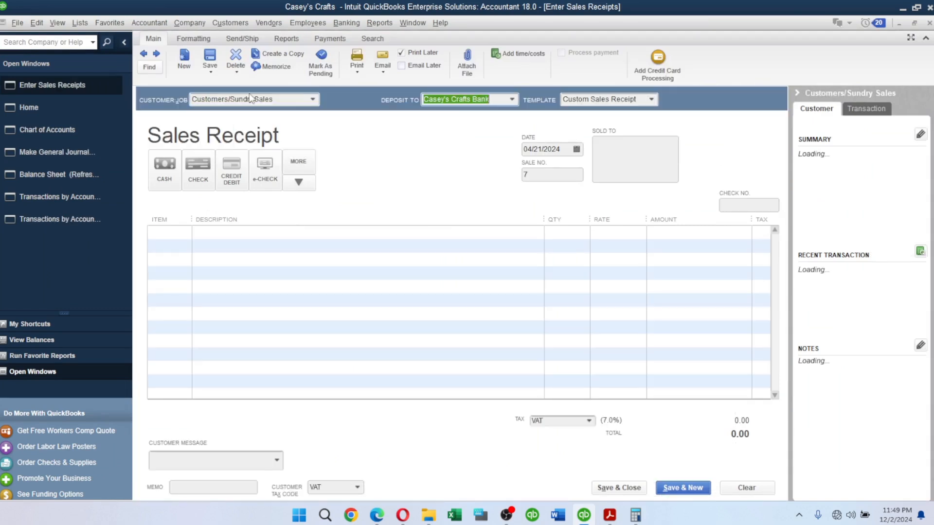
# Step: Add the 11 x 14 Print item to the sales receipt with a quantity of 1, consulting the project PDF
pyautogui.click(176, 233)
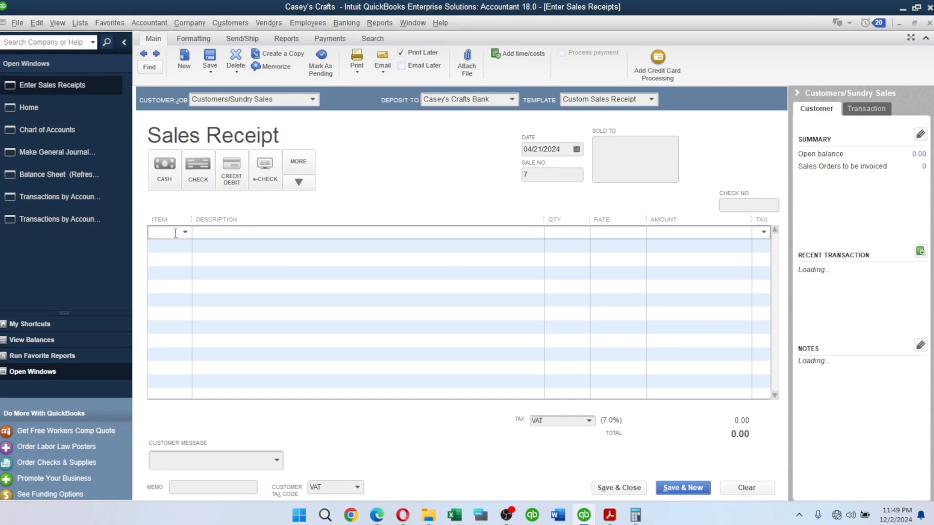
pyautogui.write('14 Print')
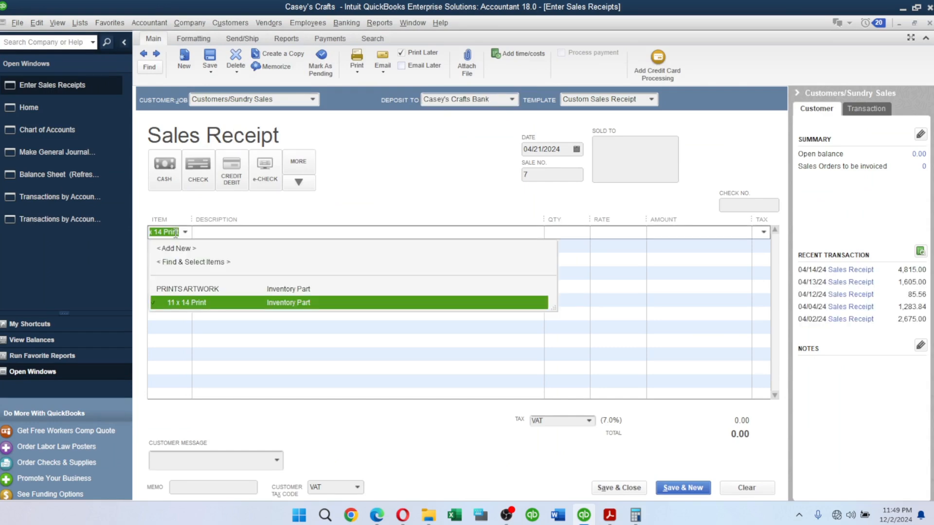
pyautogui.press('Tab')
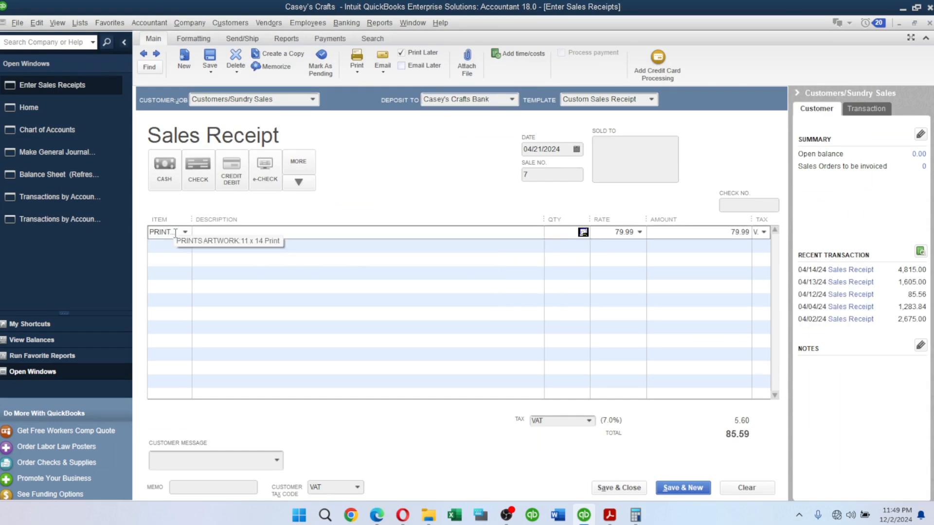
pyautogui.hotkey('alt', 'Tab')
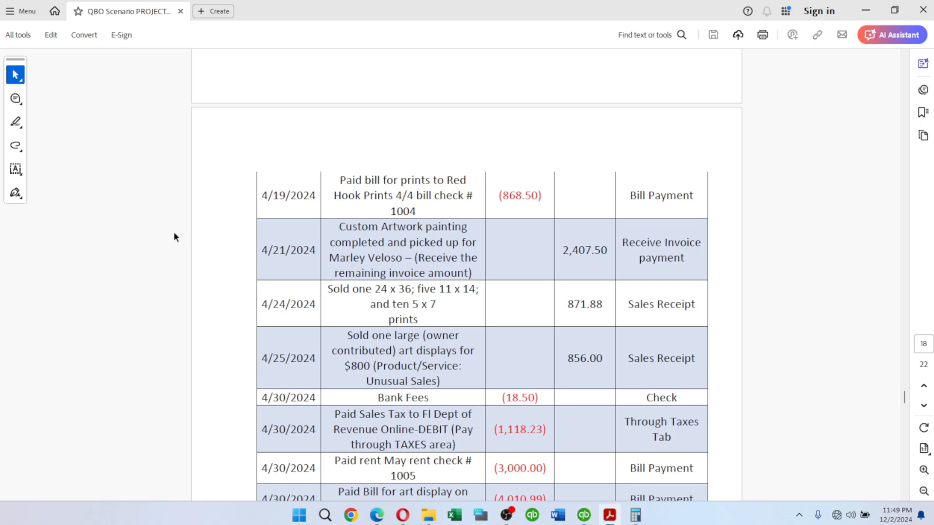
pyautogui.hotkey('alt', 'Tab')
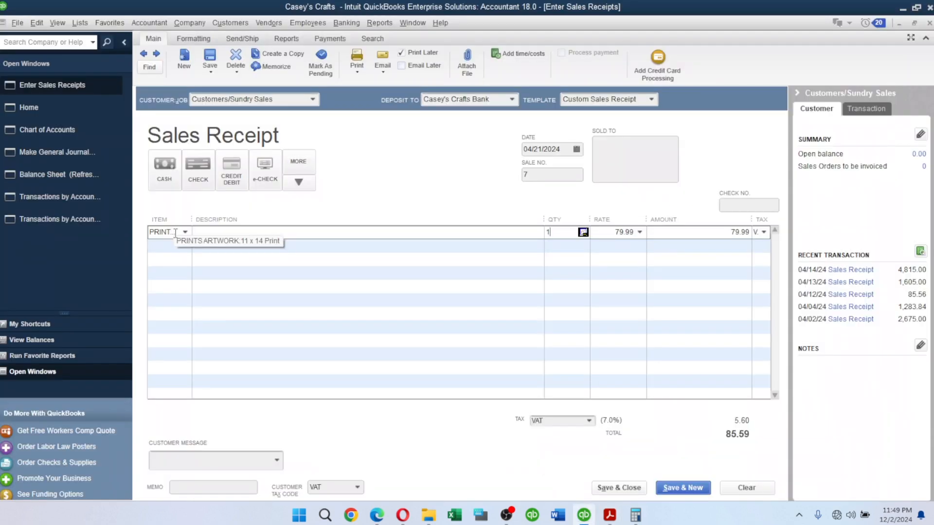
pyautogui.write('1')
pyautogui.press('Tab')
pyautogui.press('Tab')
pyautogui.press('Tab')
pyautogui.press('Tab')
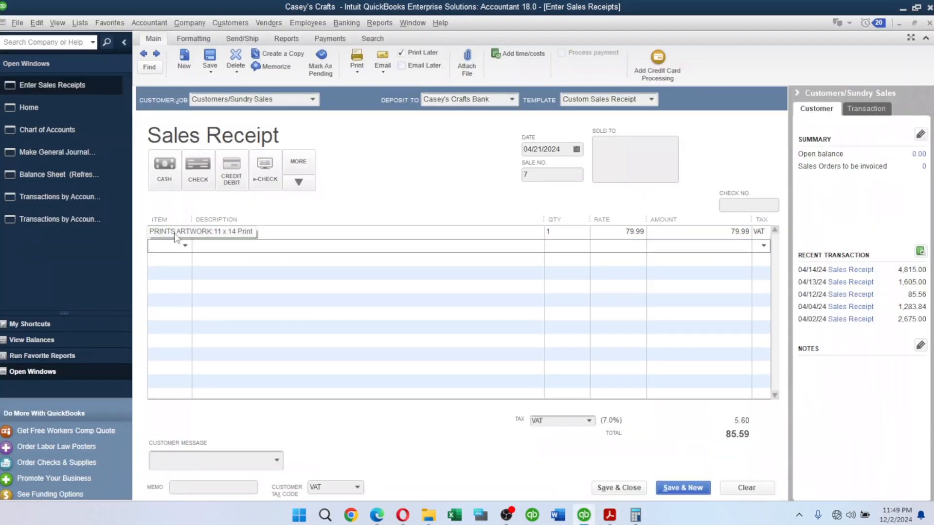
# Step: Recheck the 4/24 sale in the project PDF and set the 11 x 14 Print quantity to 5
pyautogui.hotkey('alt', 'Tab')
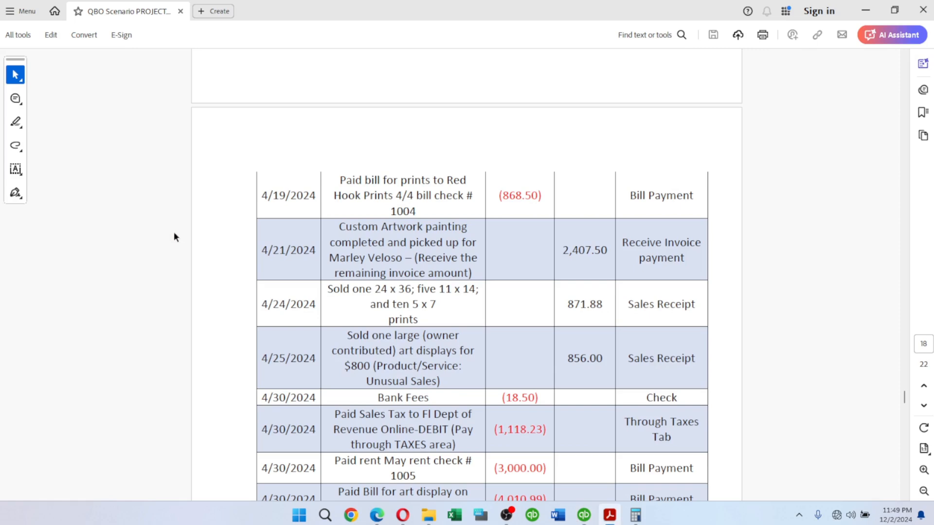
pyautogui.hotkey('alt', 'Tab')
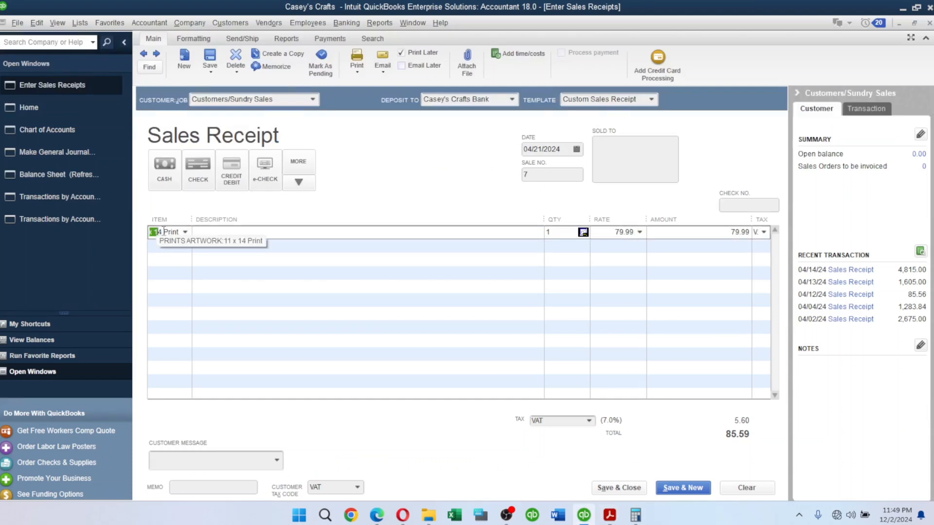
pyautogui.press('Tab')
pyautogui.press('Tab')
pyautogui.press('Tab')
pyautogui.press('Tab')
pyautogui.press('Tab')
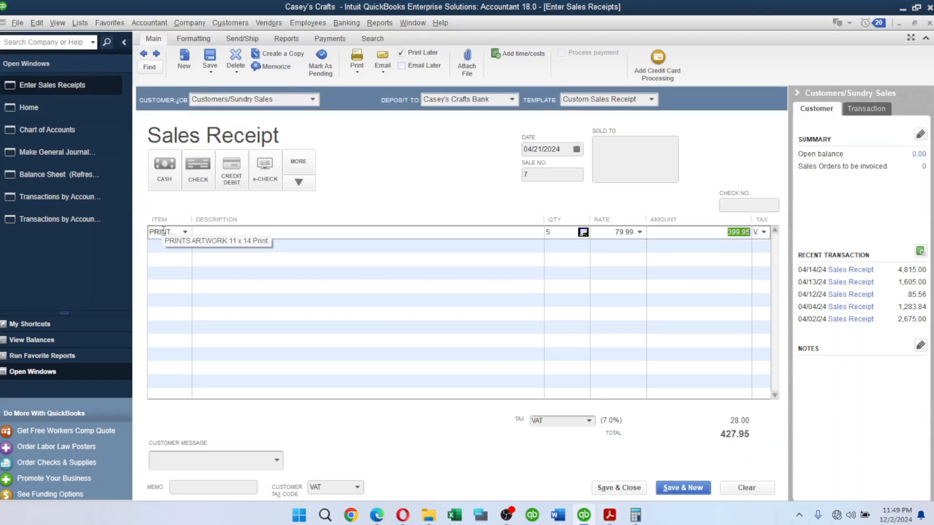
# Step: Add the 24 x 36 Print item to the sales receipt's second line with a quantity of 1
pyautogui.write('24')
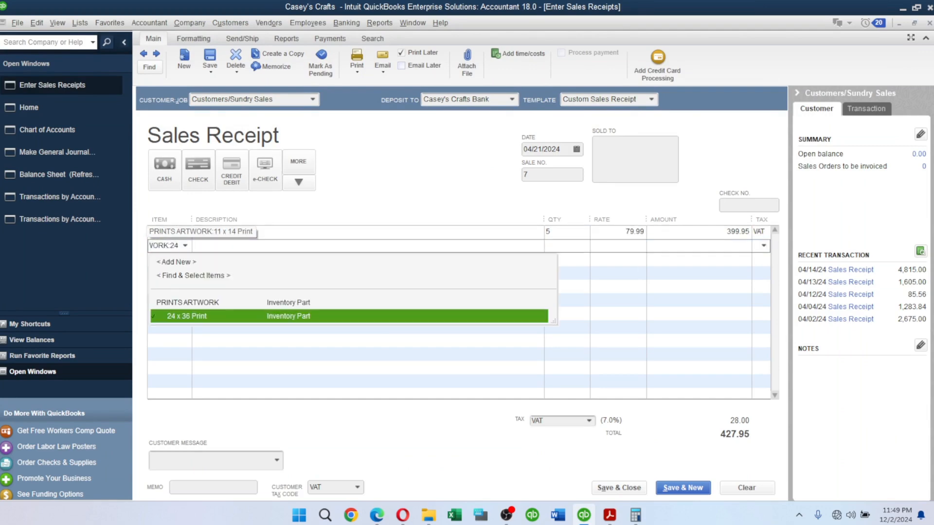
pyautogui.press('Tab')
pyautogui.write('1')
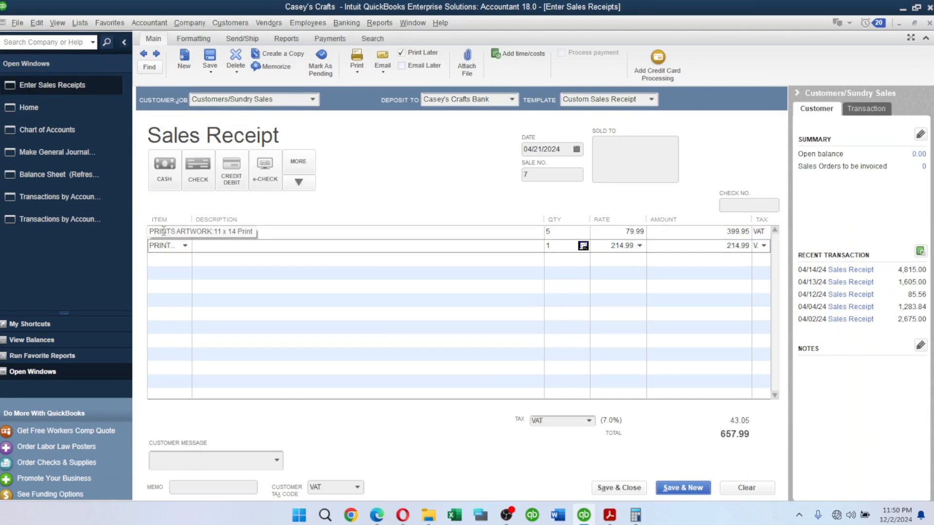
pyautogui.press('Tab')
pyautogui.press('Tab')
pyautogui.press('Tab')
pyautogui.press('Tab')
# Step: Add the 5 x 7 Print item to the sales receipt's third line with a quantity of 10, consulting the project PDF
pyautogui.write('5')
pyautogui.press('Tab')
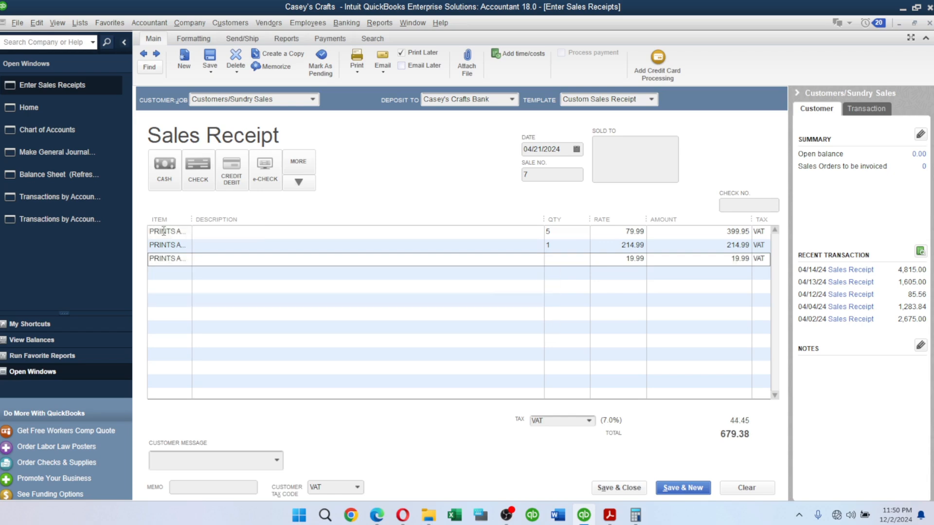
pyautogui.hotkey('alt', 'Tab')
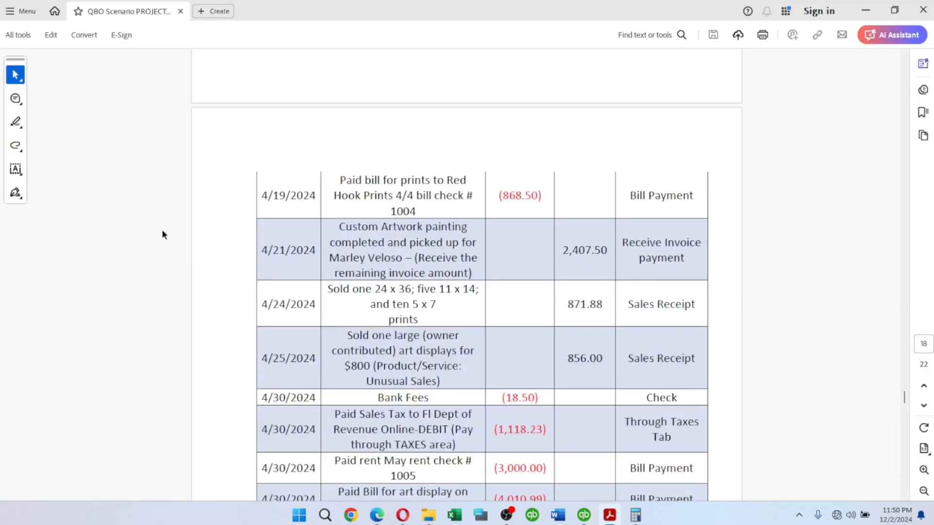
pyautogui.hotkey('alt', 'Tab')
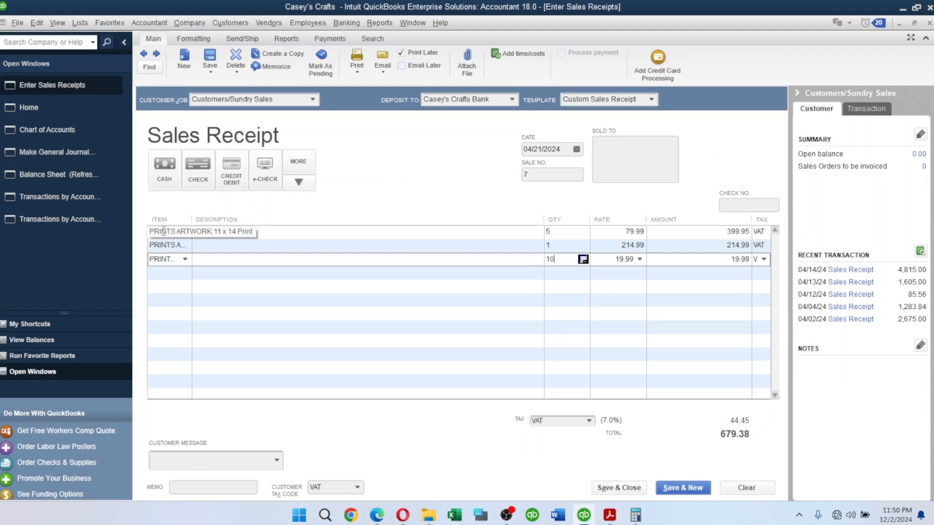
pyautogui.write('10')
pyautogui.press('Tab')
# Step: Compare the sales receipt's total with the 4/24 sale amount in the project PDF
pyautogui.hotkey('alt', 'Tab')
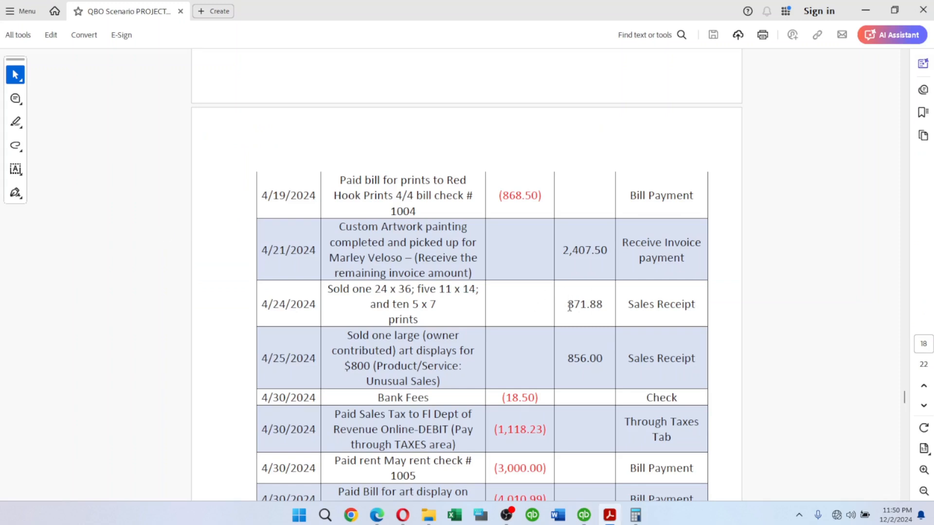
pyautogui.moveTo(567, 304); pyautogui.dragTo(614, 313)
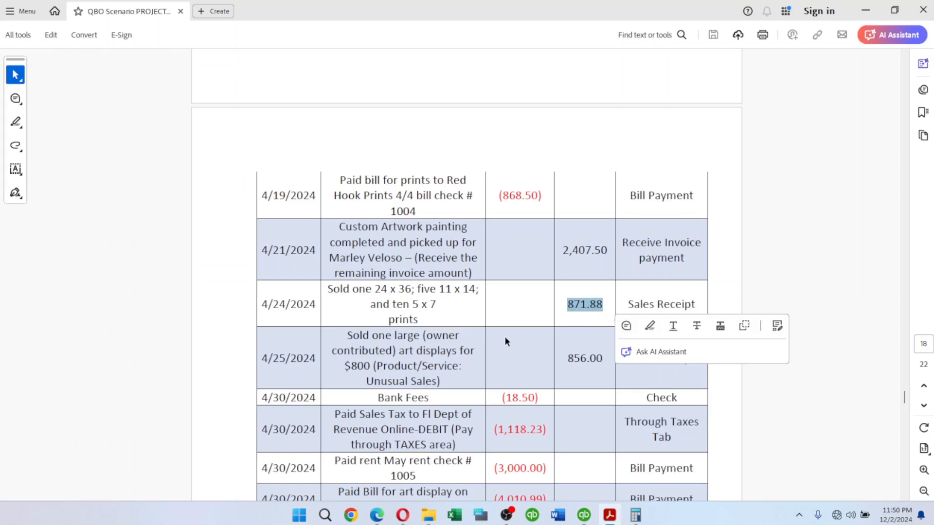
pyautogui.hotkey('alt', 'Tab')
pyautogui.hotkey('alt', 'Tab')
pyautogui.hotkey('alt', 'Tab')
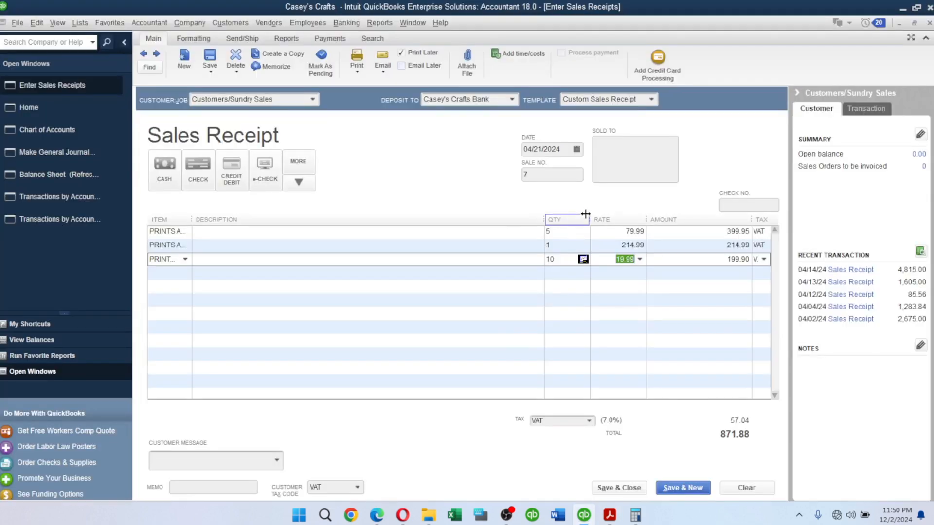
# Step: Set the sales receipt's date to 04/24/2024 and save and close it, accepting the past-date transaction
pyautogui.click(576, 149)
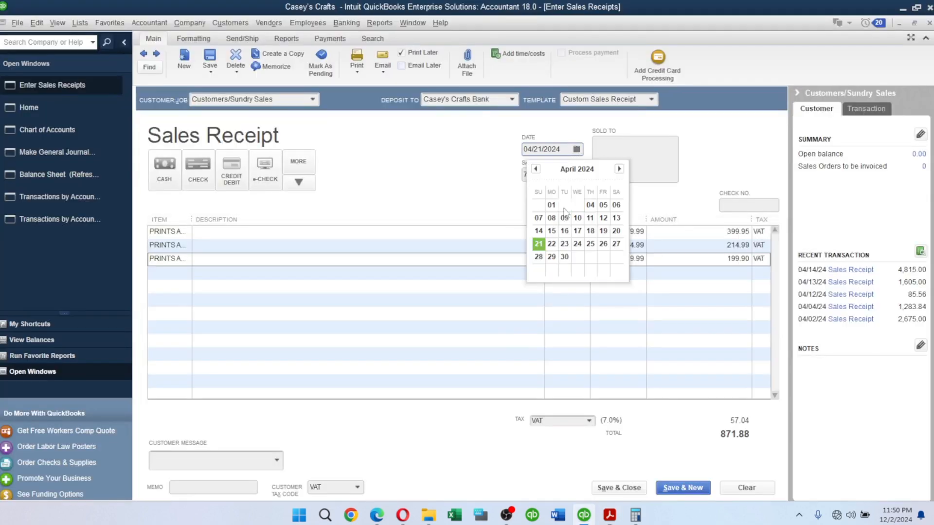
pyautogui.click(577, 243)
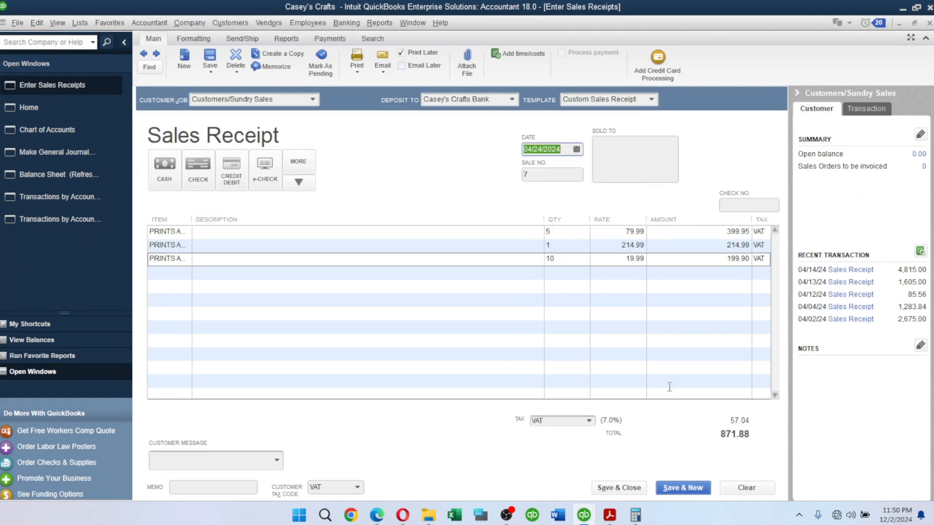
pyautogui.click(615, 488)
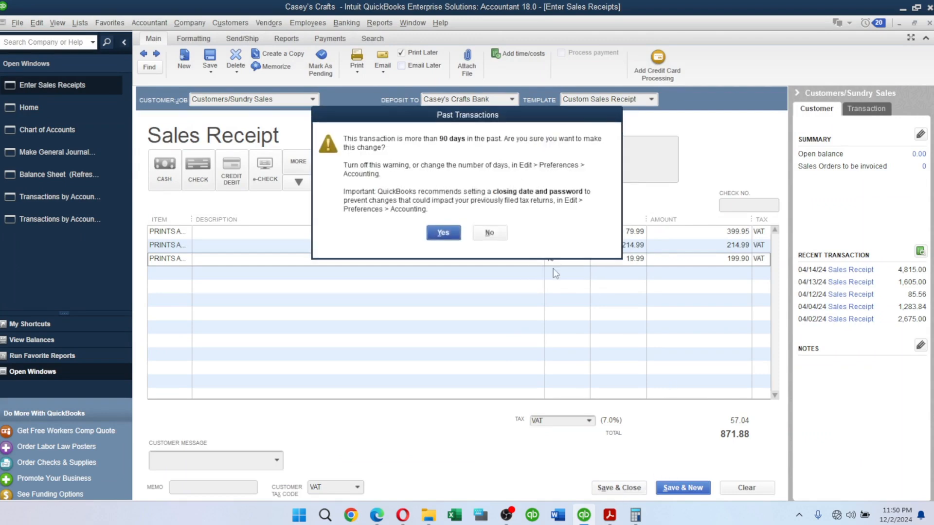
pyautogui.click(443, 232)
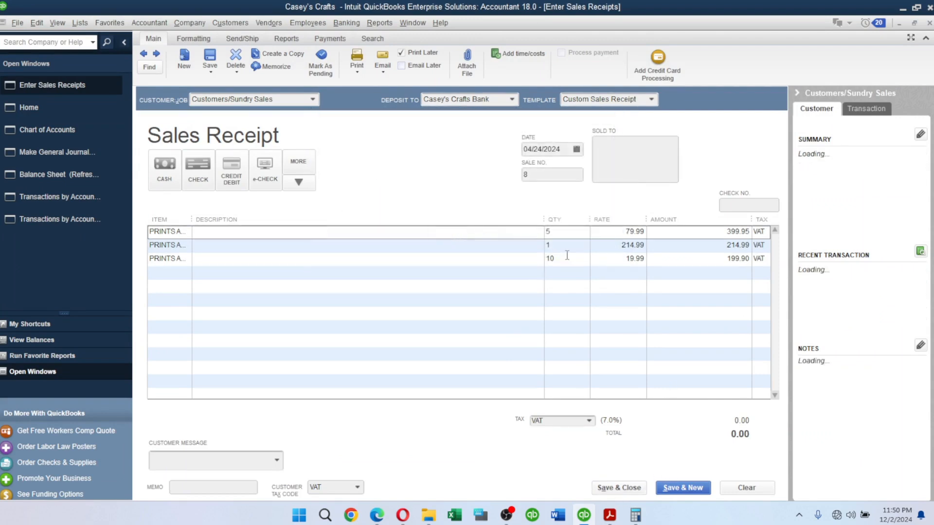
# Step: Look up the 4/25 art display sale in the project PDF and start a sales receipt for Customers/Sundry Sales
pyautogui.hotkey('alt', 'Tab')
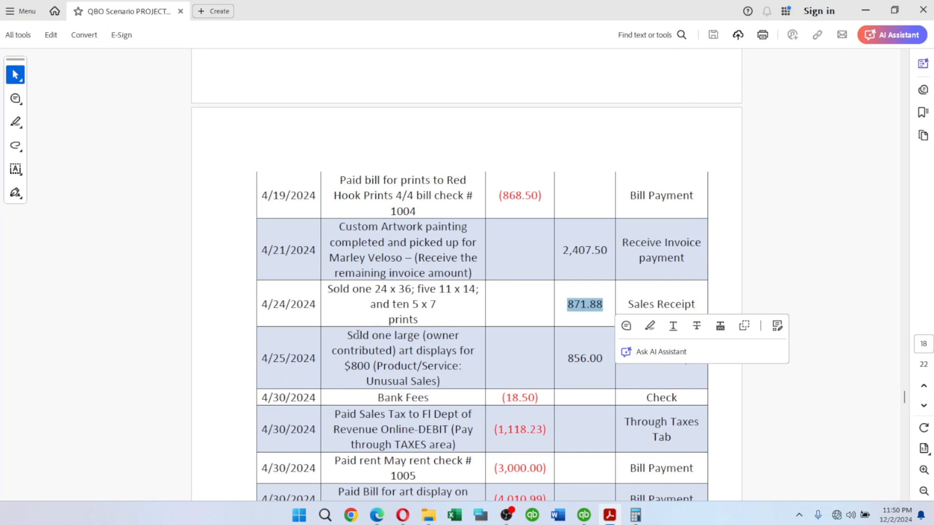
pyautogui.click(468, 399)
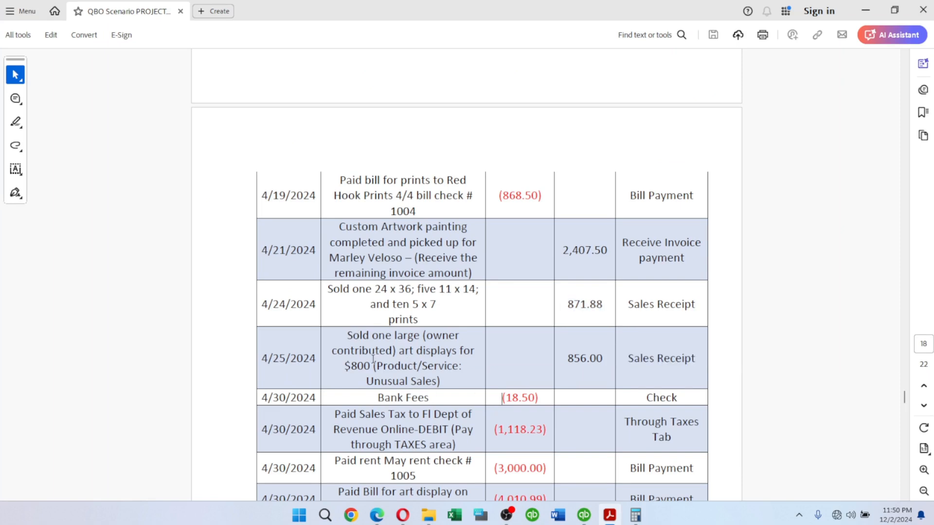
pyautogui.moveTo(351, 366); pyautogui.dragTo(366, 366)
pyautogui.hotkey('alt', 'Tab')
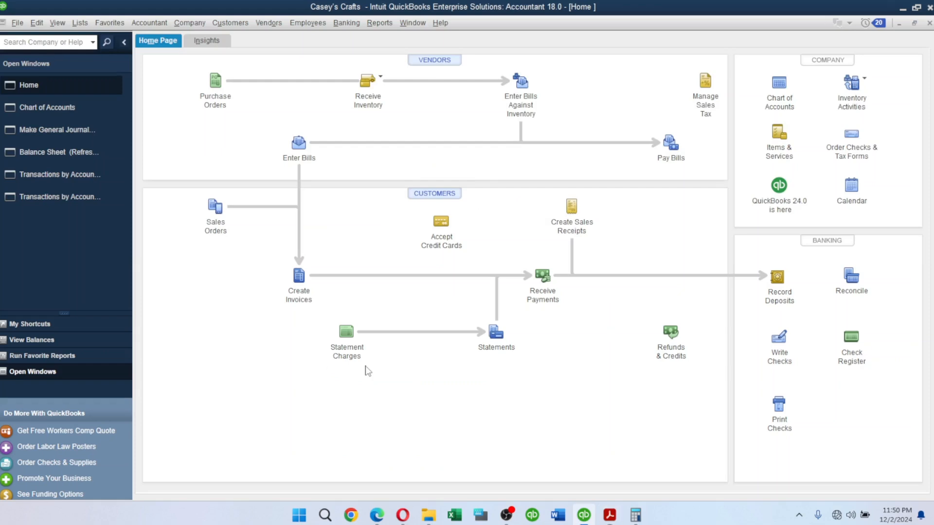
pyautogui.click(571, 210)
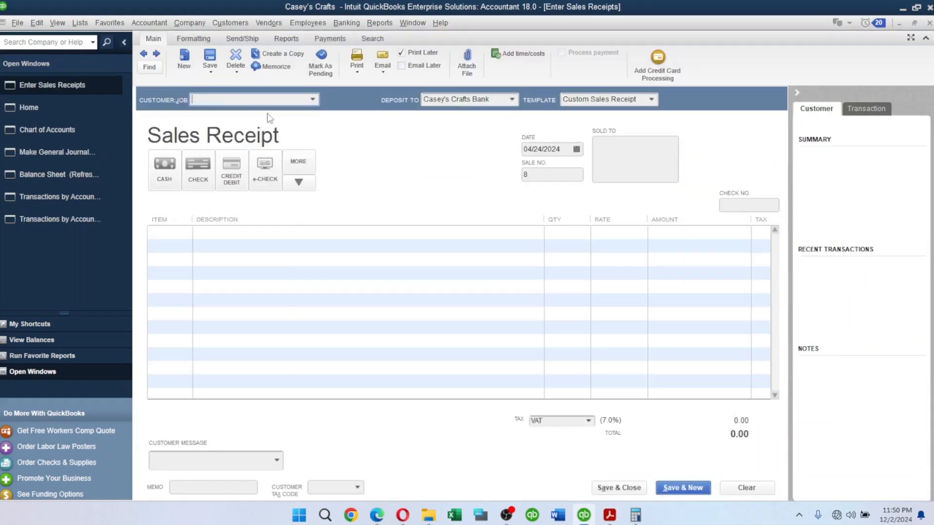
pyautogui.write('Customers/Sundry Sales')
pyautogui.press('Tab')
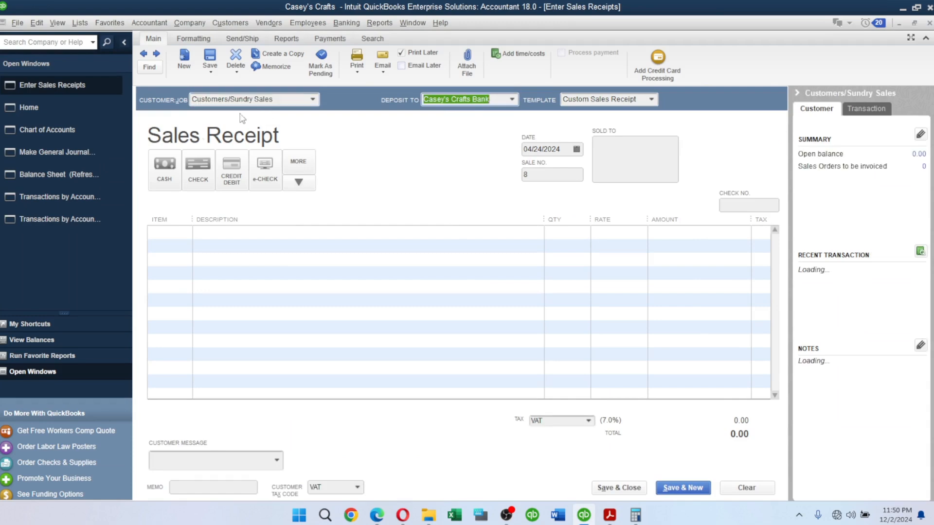
# Step: Add the non-inventory item Unusual Sales PP&E to the sales receipt's first line
pyautogui.click(175, 234)
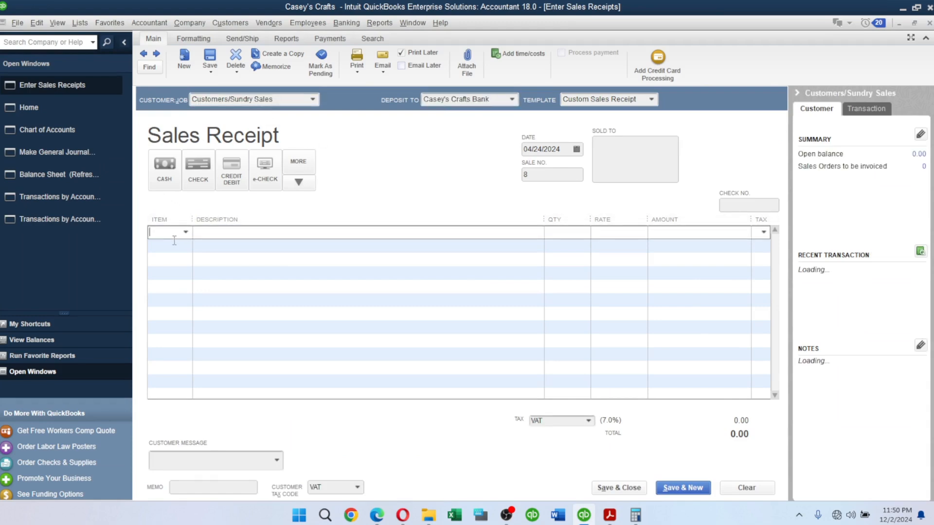
pyautogui.write('Disposal Sales PP&E')
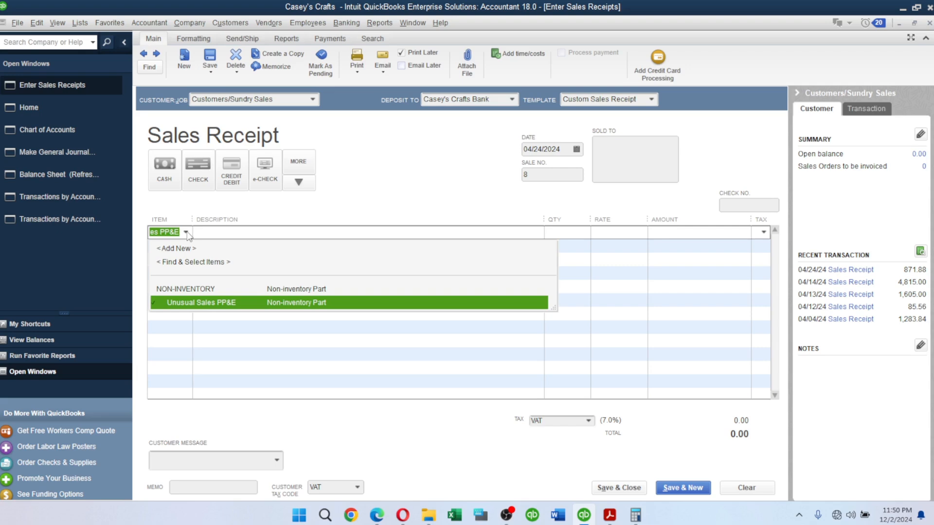
pyautogui.press('Tab')
pyautogui.press('Tab')
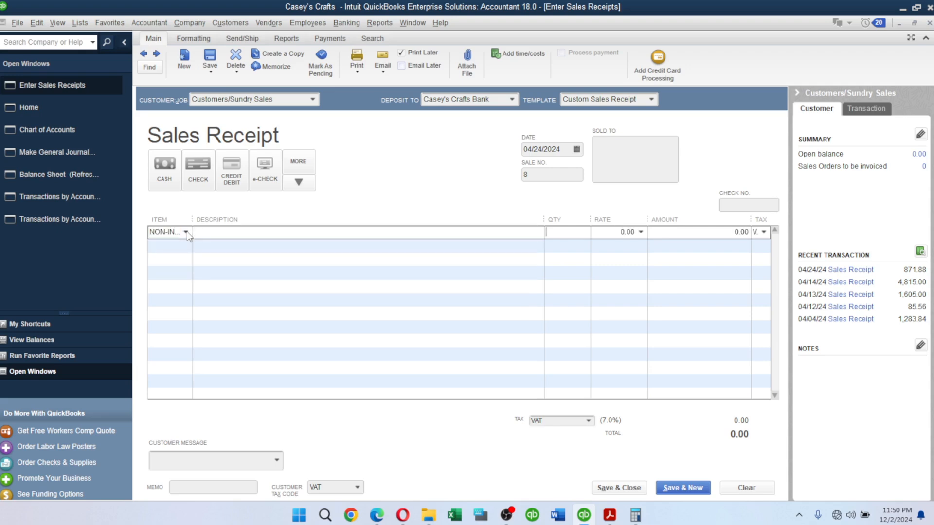
# Step: Enter 800 as the Unusual Sales PP&E quantity and recheck the 4/25 sale in the project PDF
pyautogui.write('800')
pyautogui.press('Tab')
pyautogui.press('Tab')
pyautogui.press('Tab')
pyautogui.hotkey('alt', 'Tab')
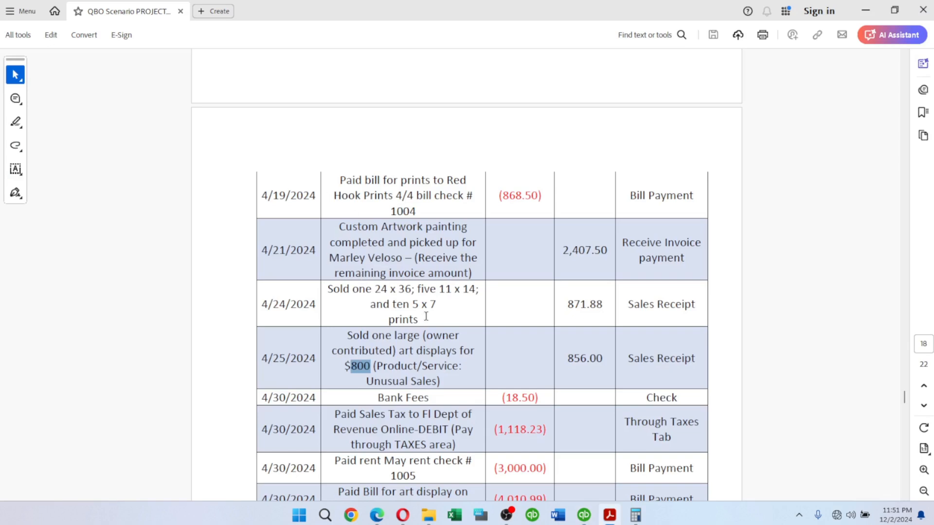
pyautogui.click(586, 511)
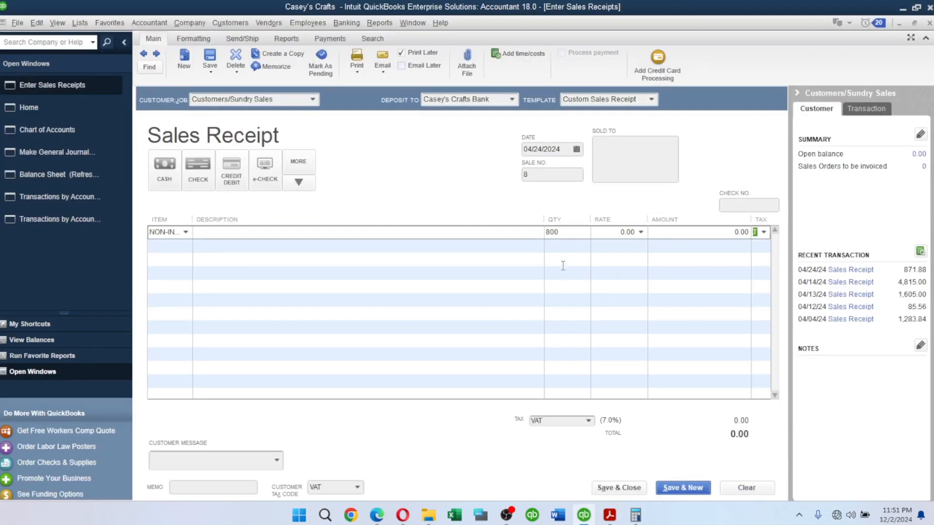
# Step: Clear the Unusual Sales PP&E quantity, set its rate to 800, and check the 4/25 amount in the project PDF
pyautogui.click(559, 233)
pyautogui.press('BackSpace')
pyautogui.press('Tab')
pyautogui.write('800')
pyautogui.press('Tab')
pyautogui.hotkey('alt', 'Tab')
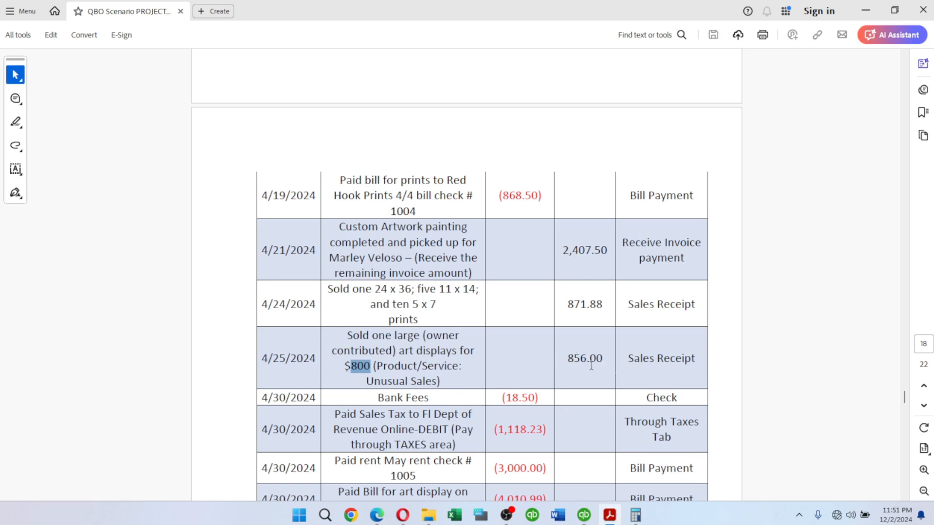
pyautogui.hotkey('alt', 'Tab')
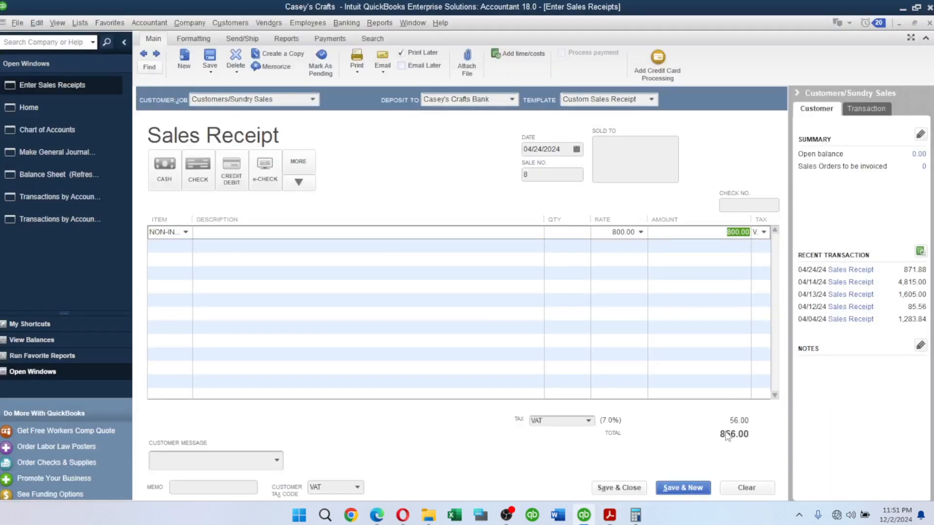
# Step: Copy "Sold one large (owner contributed) art displays for $800" from the project PDF into the receipt's memo, and save and close the receipt
pyautogui.hotkey('alt', 'Tab')
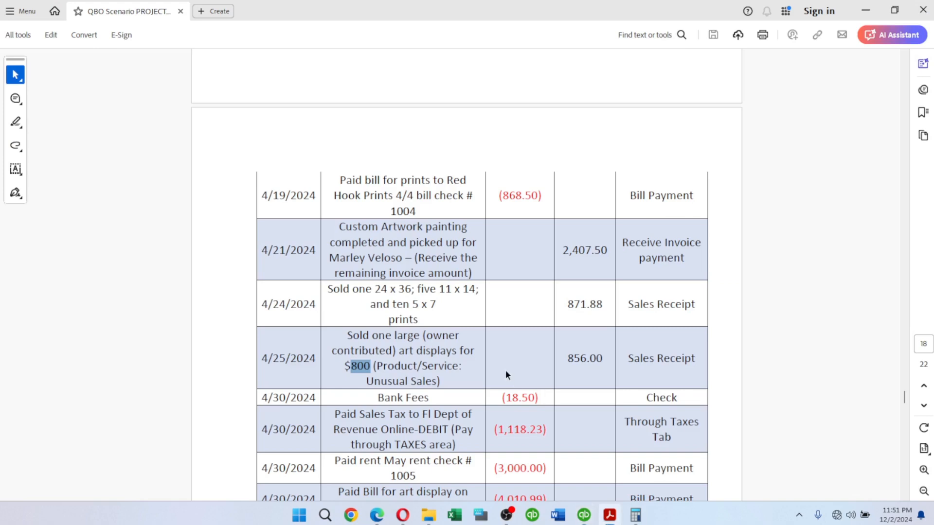
pyautogui.moveTo(347, 335); pyautogui.dragTo(377, 362)
pyautogui.hotkey('alt', 'Tab')
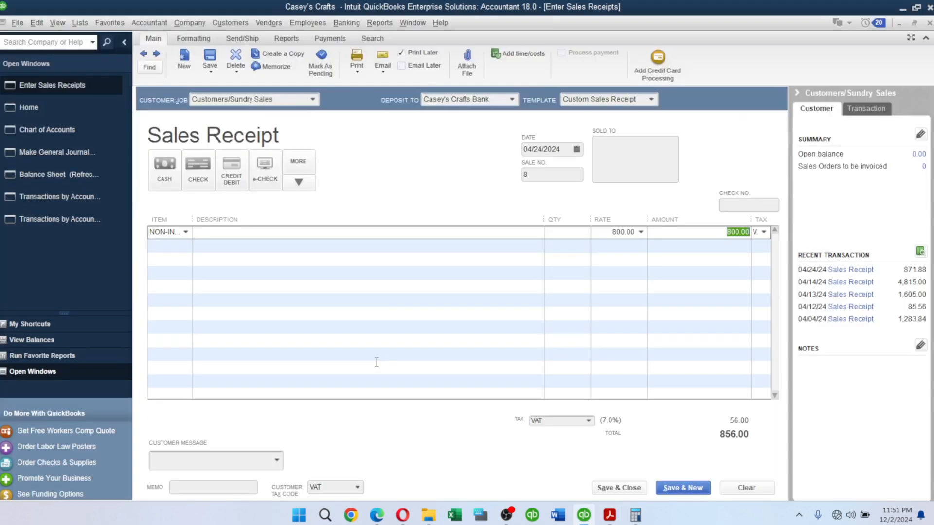
pyautogui.click(196, 486)
pyautogui.hotkey('ctrl', 'v')
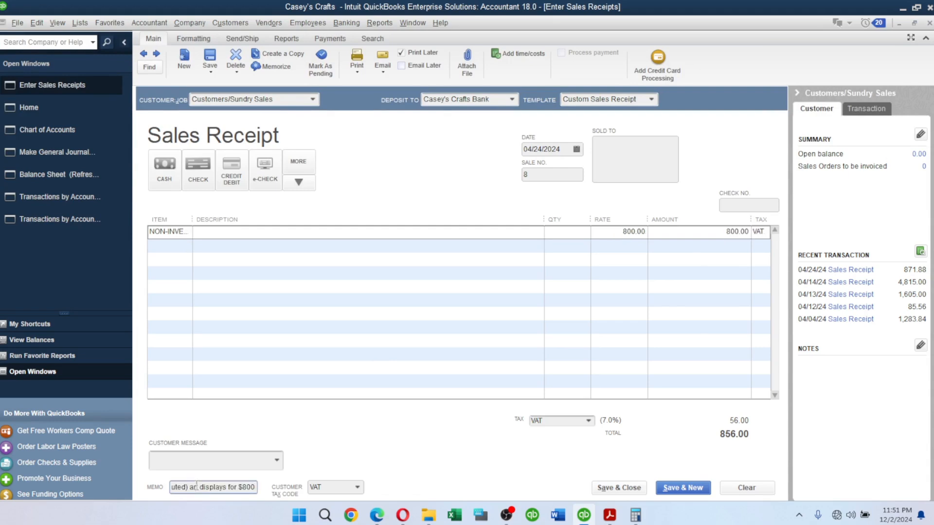
pyautogui.click(590, 488)
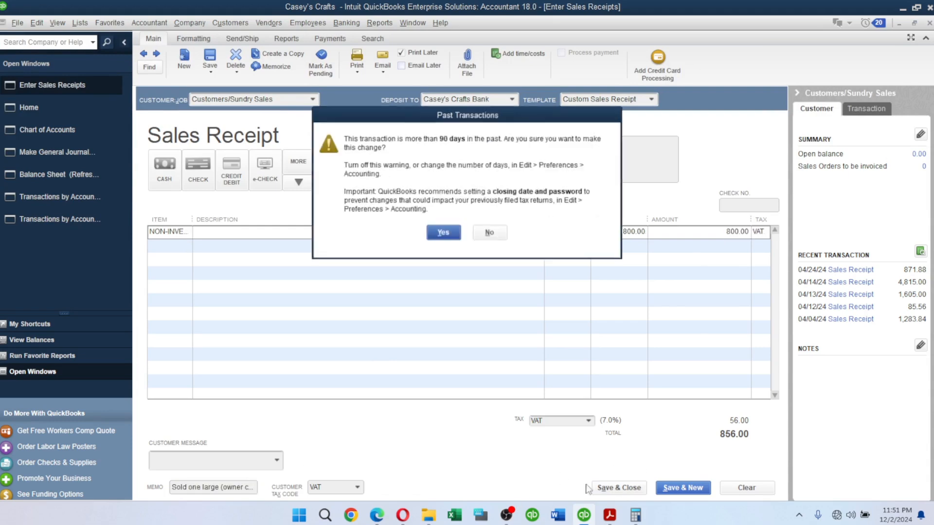
pyautogui.click(444, 233)
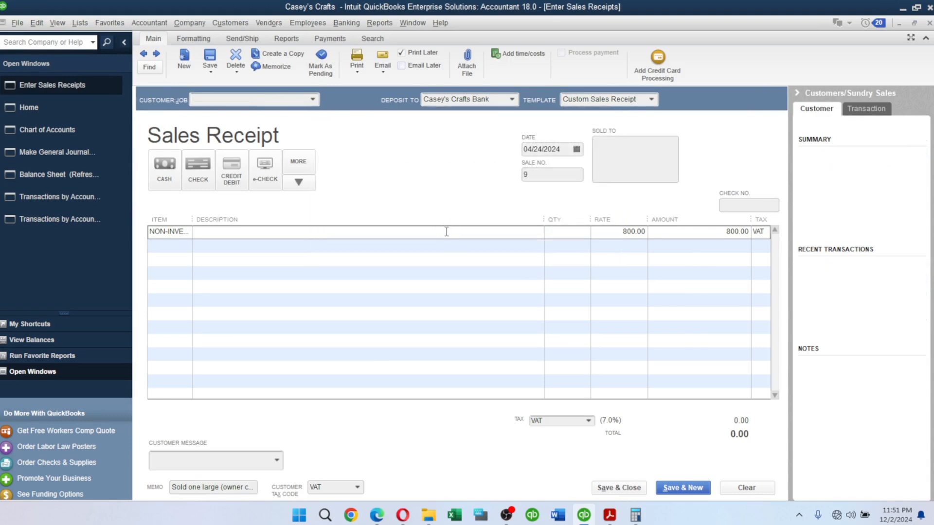
# Step: Look up the 4/30 bank fees entry in the project PDF and start a new check from Casey's Crafts Bank
pyautogui.hotkey('alt', 'Tab')
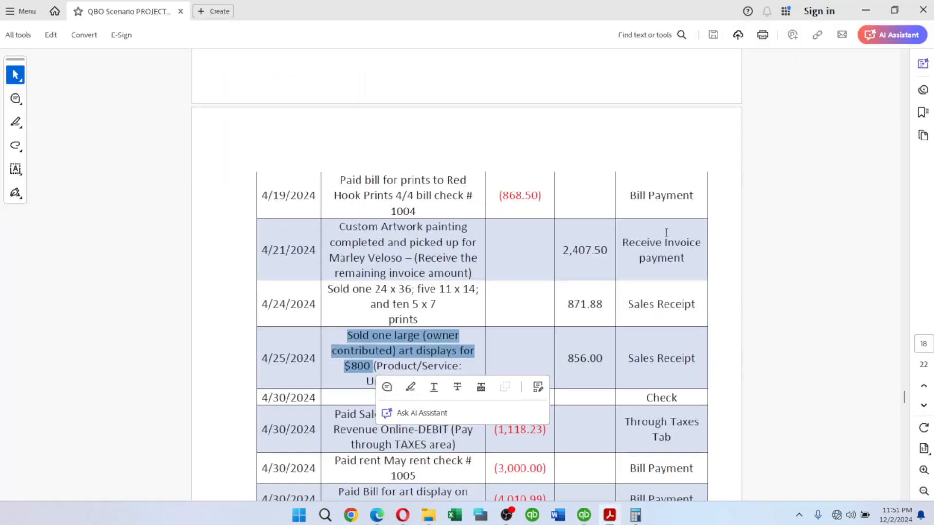
pyautogui.moveTo(905, 398)
pyautogui.mouseDown()
pyautogui.moveTo(905, 410)
pyautogui.moveTo(905, 399)
pyautogui.mouseUp()
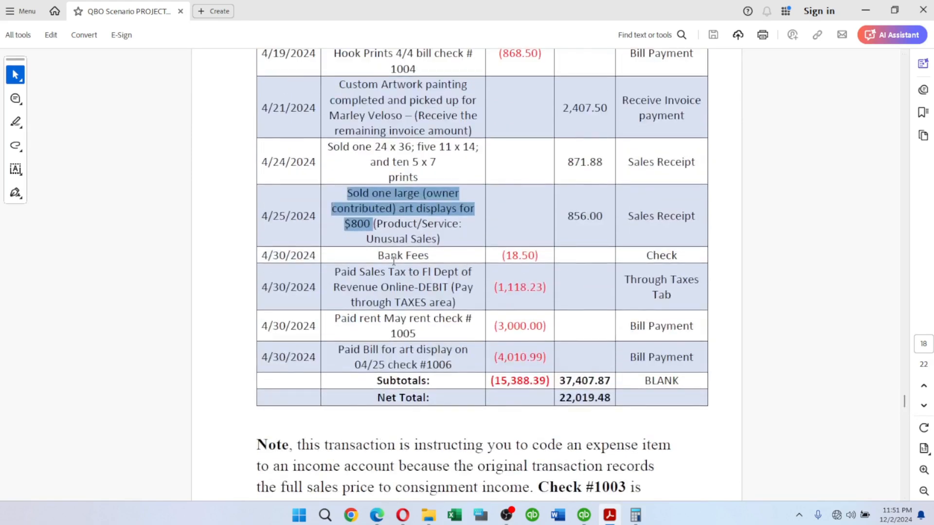
pyautogui.moveTo(377, 256); pyautogui.dragTo(425, 257)
pyautogui.hotkey('alt', 'Tab')
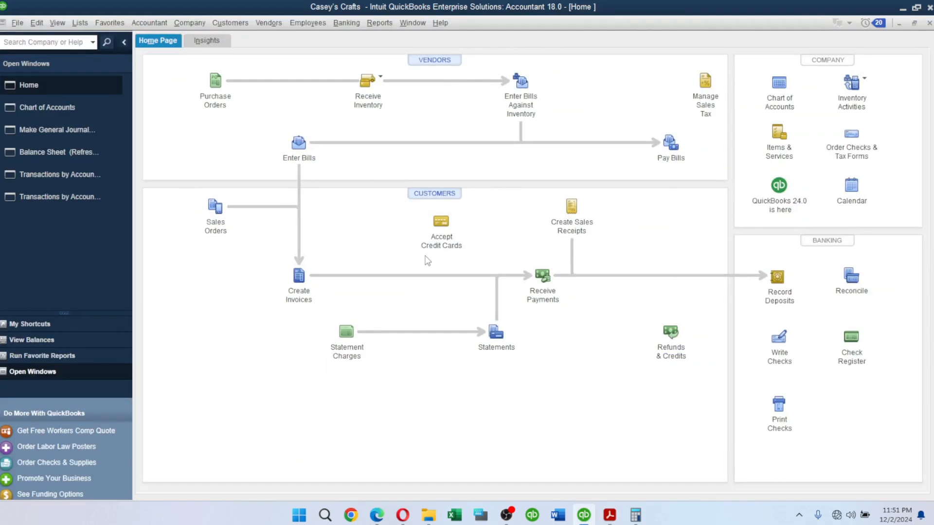
pyautogui.hotkey('alt', 'Tab')
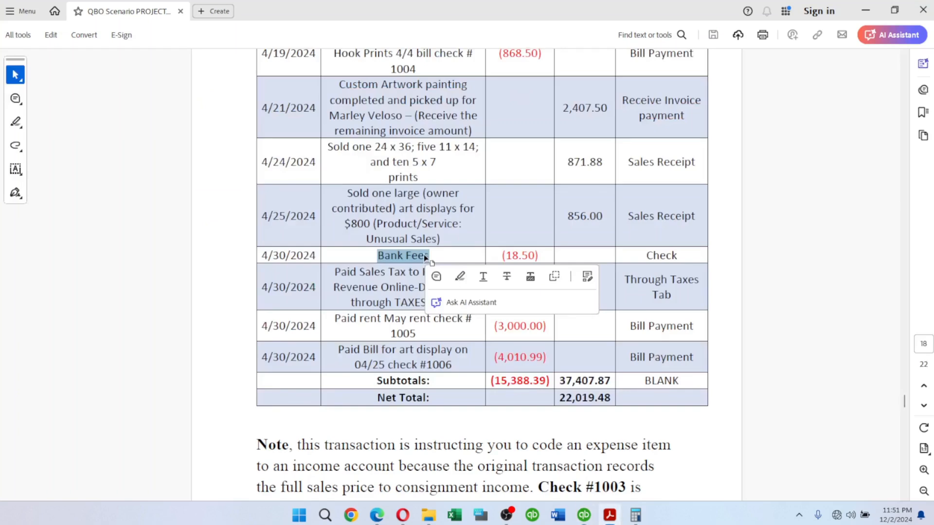
pyautogui.hotkey('alt', 'Tab')
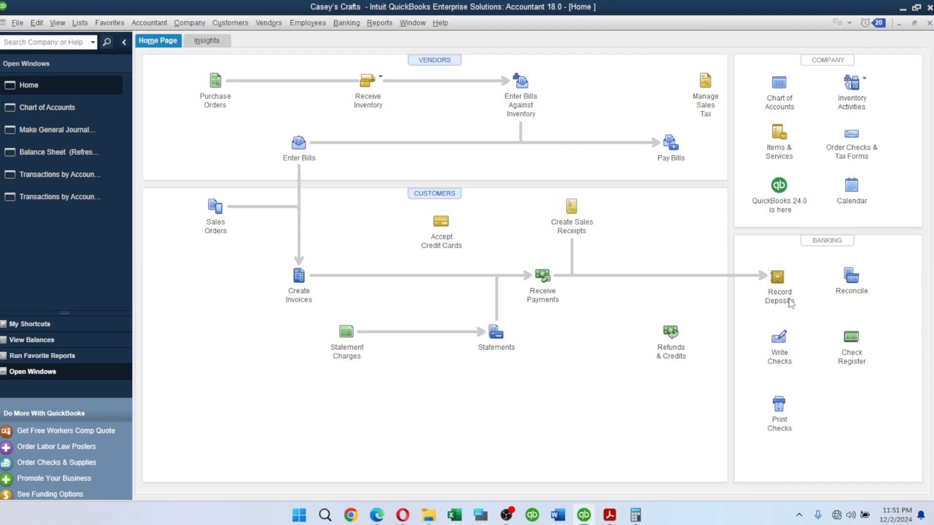
pyautogui.click(779, 345)
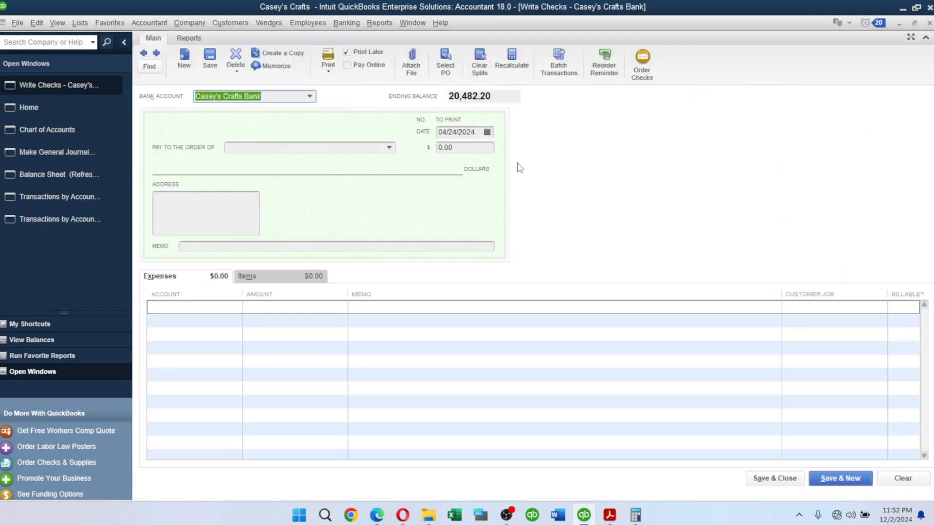
# Step: Add a Bank Service Charges expense line of 18.50 to the check, checking the amount in the project PDF
pyautogui.click(178, 306)
pyautogui.write('ba')
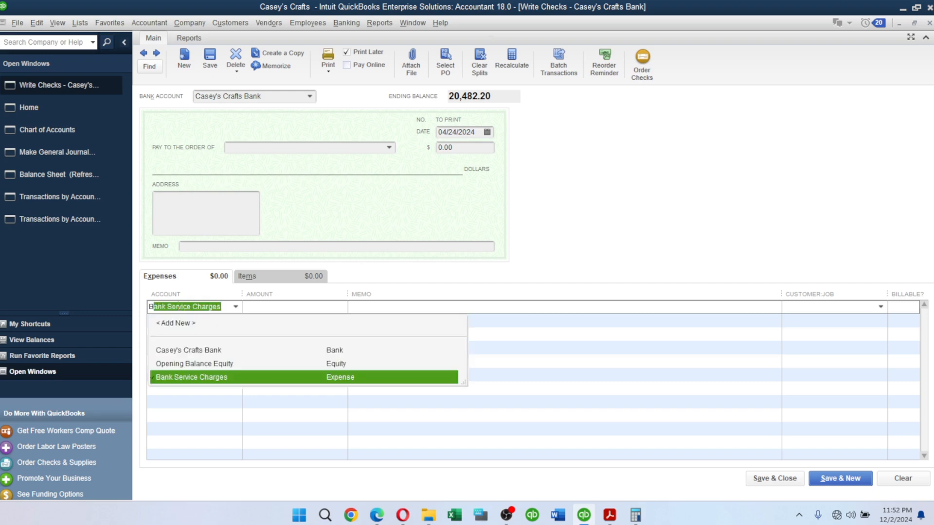
pyautogui.press('Tab')
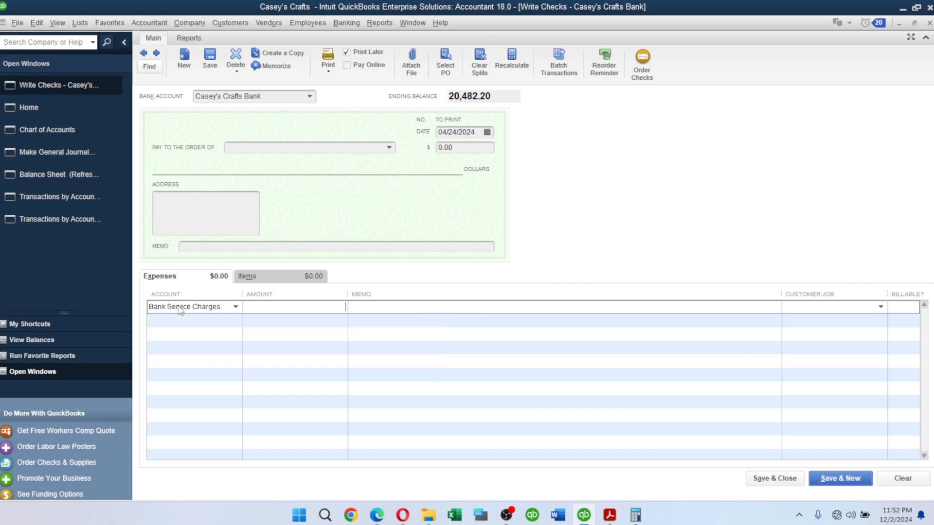
pyautogui.hotkey('alt', 'Tab')
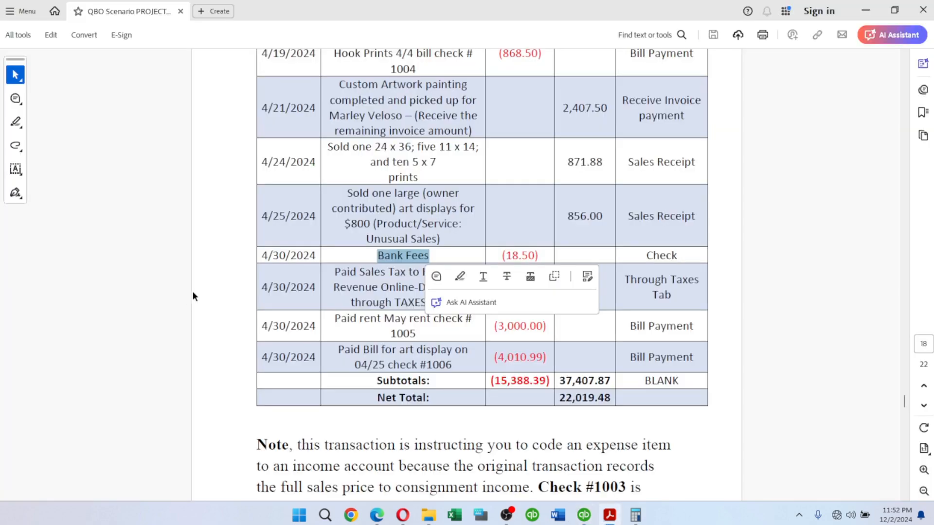
pyautogui.hotkey('alt', 'Tab')
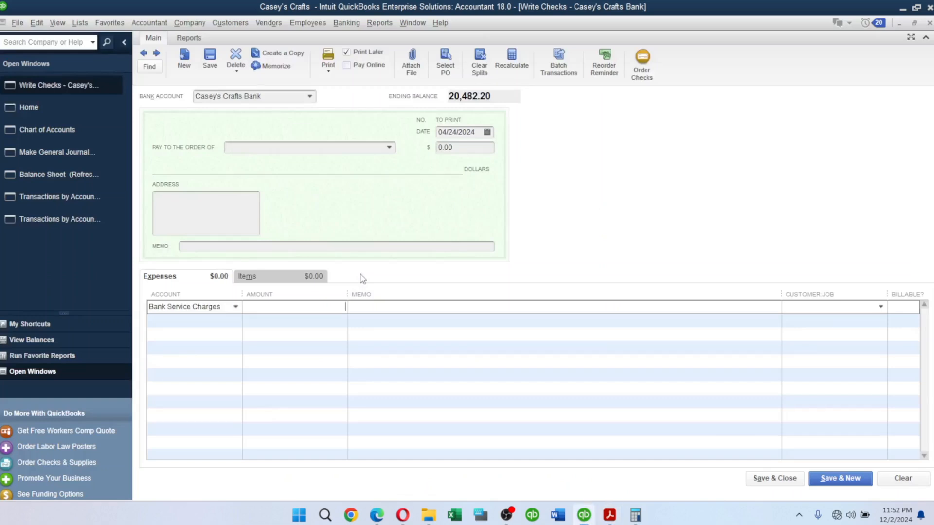
pyautogui.write('18.50')
pyautogui.press('Tab')
# Step: Enter "Bank fee" as the expense line's memo and recheck the 4/30 entry in the project PDF
pyautogui.write('bANK')
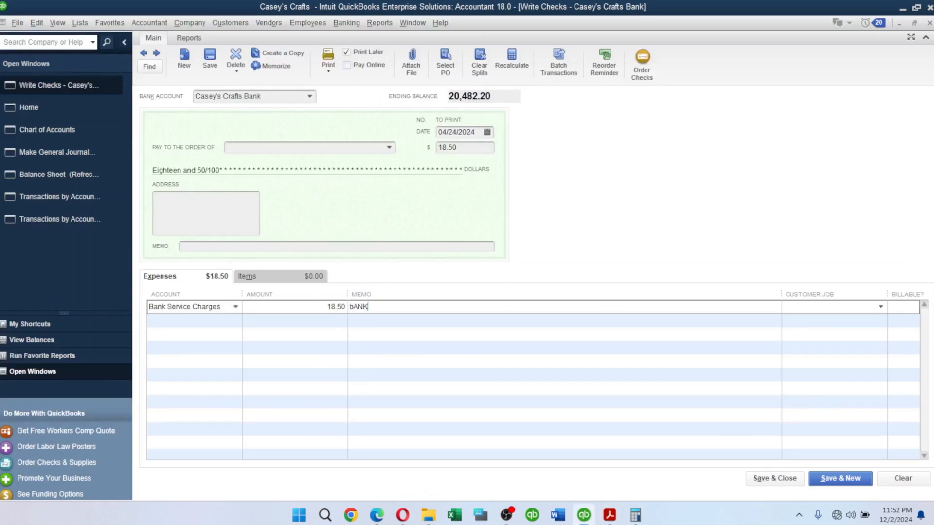
pyautogui.press('BackSpace')
pyautogui.press('BackSpace')
pyautogui.press('BackSpace')
pyautogui.press('BackSpace')
pyautogui.write('Bank fee')
pyautogui.hotkey('alt', 'Tab')
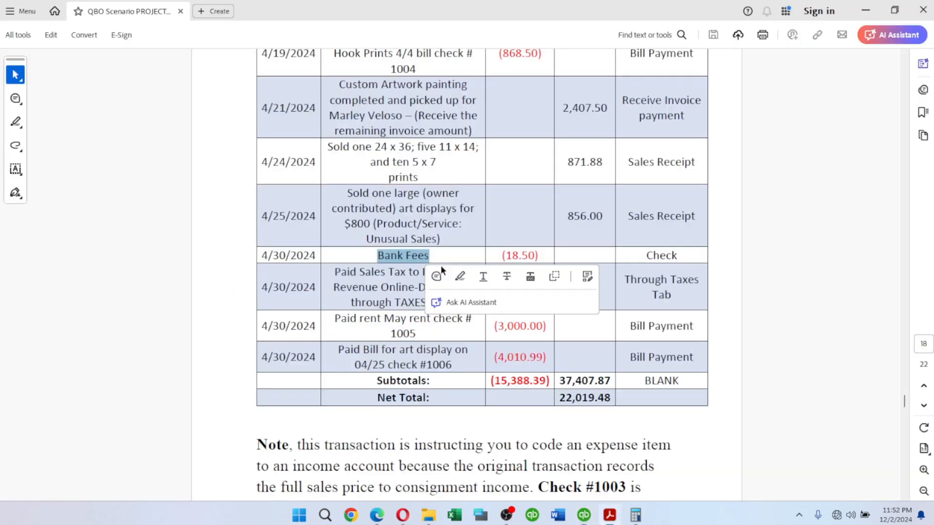
pyautogui.hotkey('alt', 'Tab')
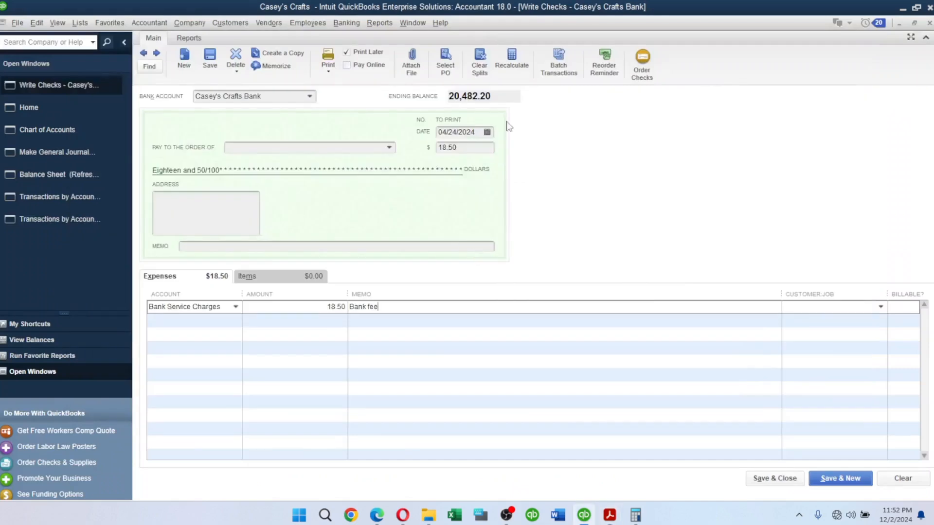
# Step: Date the bank fee check 04/30/2024, look up the next PDF entry, and save and close the check
pyautogui.click(487, 133)
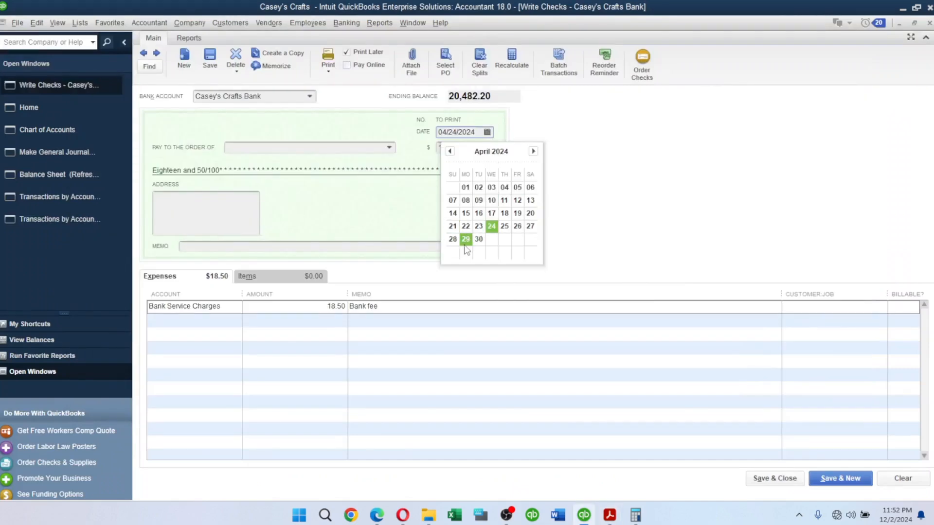
pyautogui.click(479, 239)
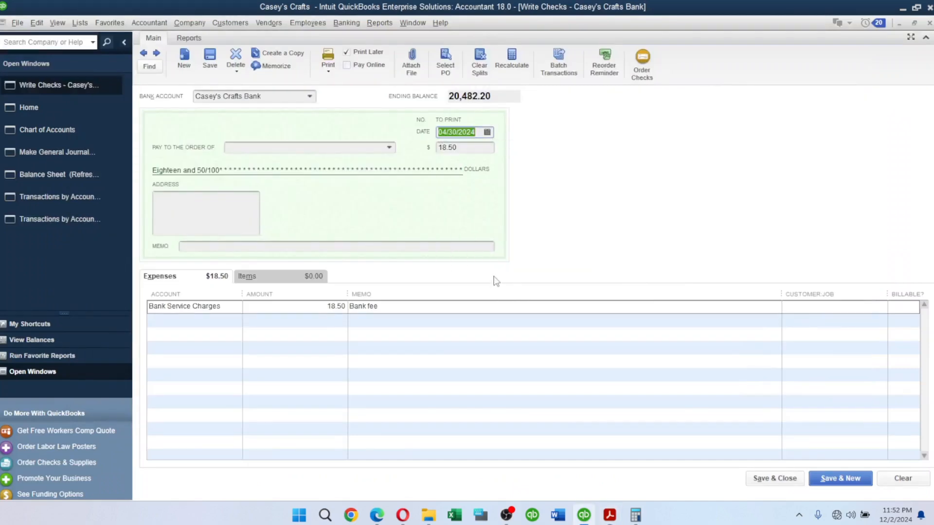
pyautogui.hotkey('alt', 'Tab')
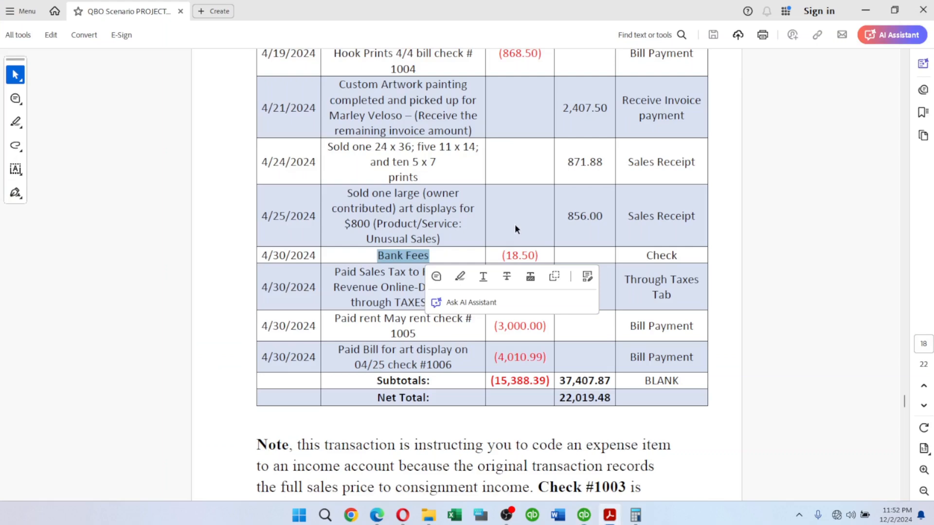
pyautogui.click(372, 274)
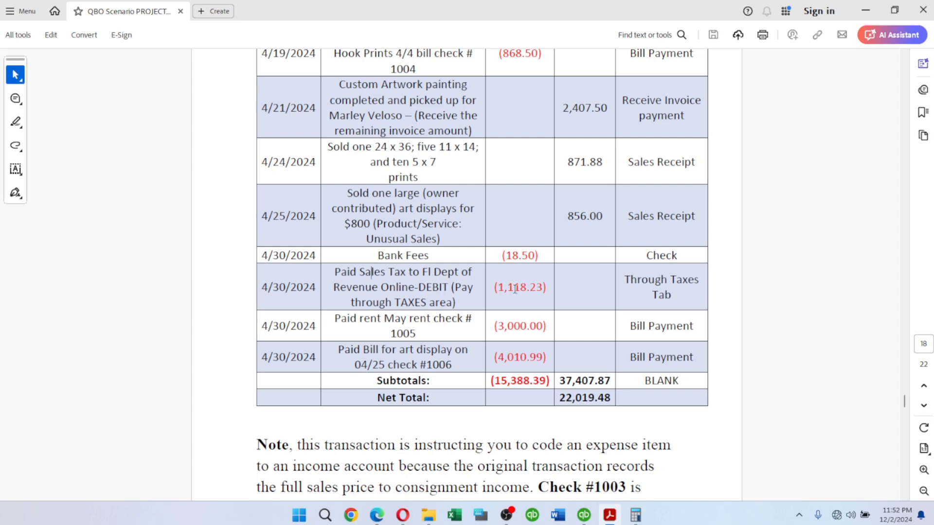
pyautogui.hotkey('alt', 'Tab')
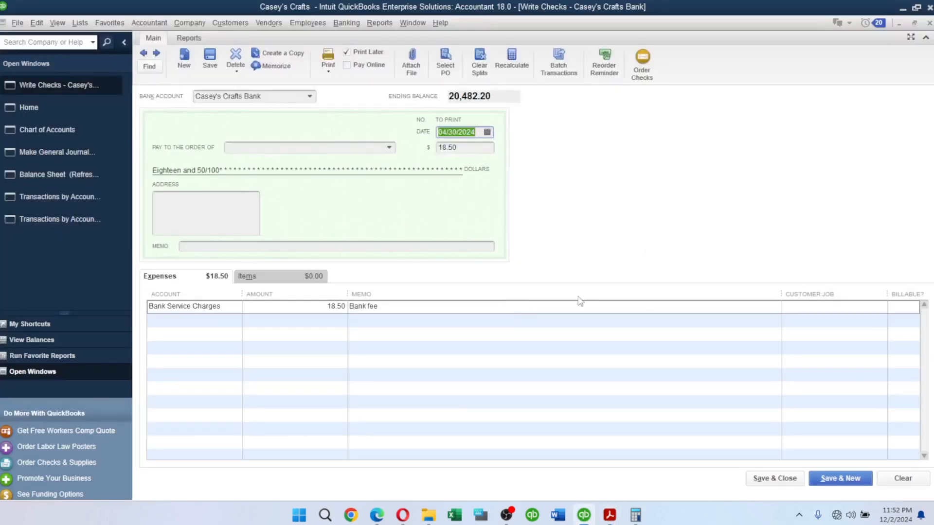
pyautogui.click(771, 484)
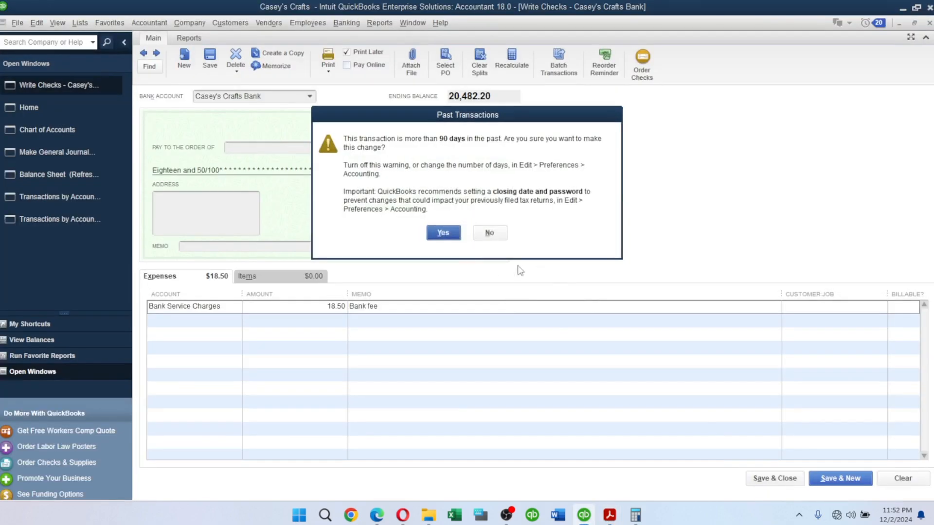
pyautogui.click(443, 231)
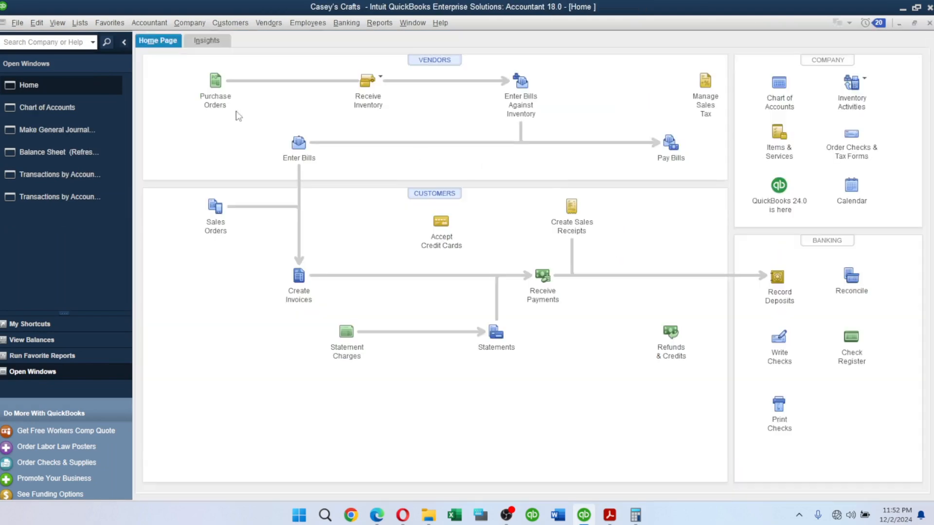
# Step: Compare the Sales Tax Payable balance in the chart of accounts with the 4/30 sales tax payment in the project PDF
pyautogui.click(55, 115)
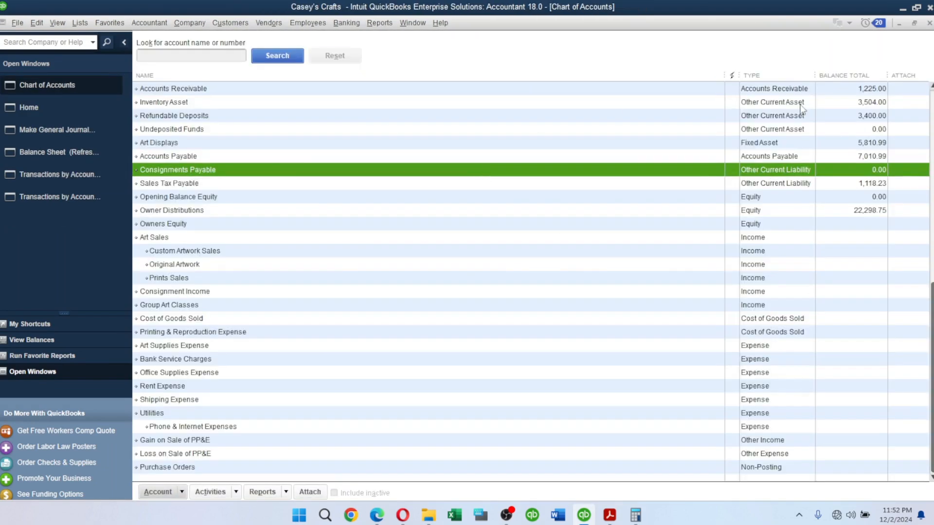
pyautogui.click(845, 184)
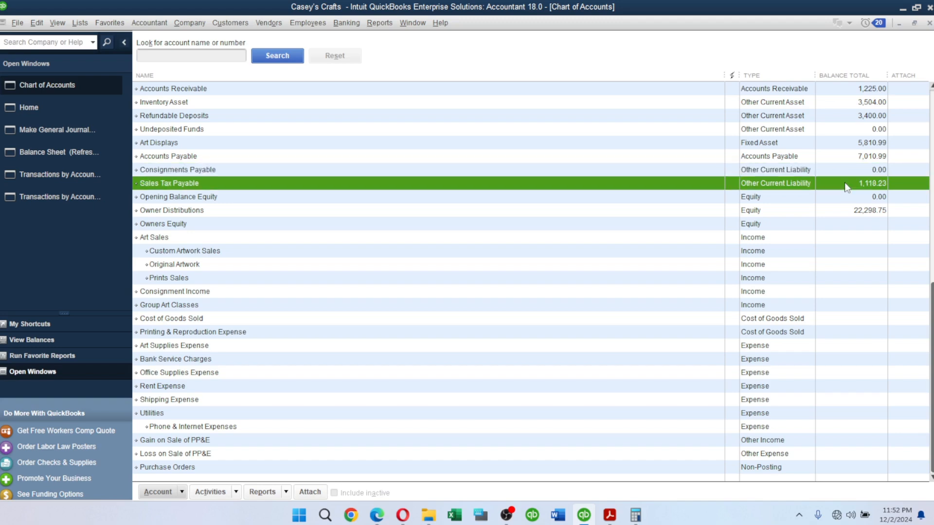
pyautogui.hotkey('alt', 'Tab')
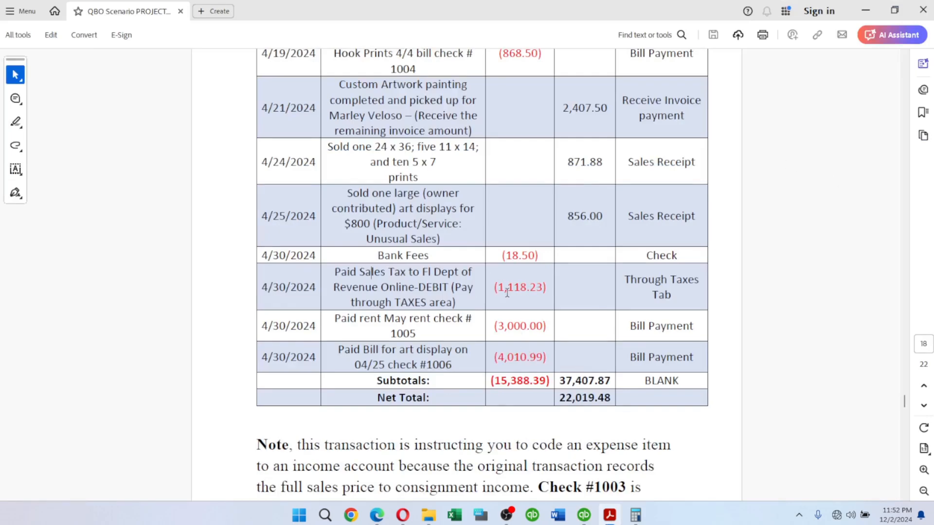
pyautogui.hotkey('alt', 'Tab')
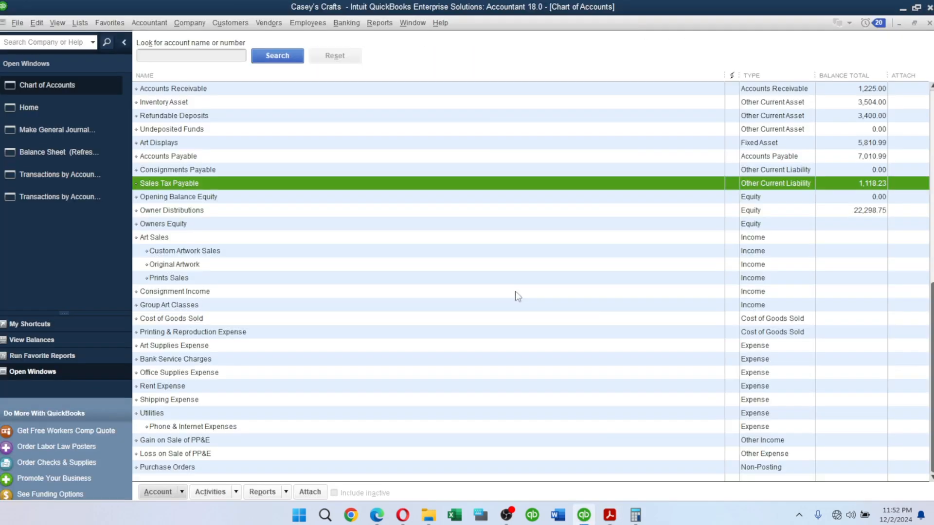
pyautogui.hotkey('alt', 'Tab')
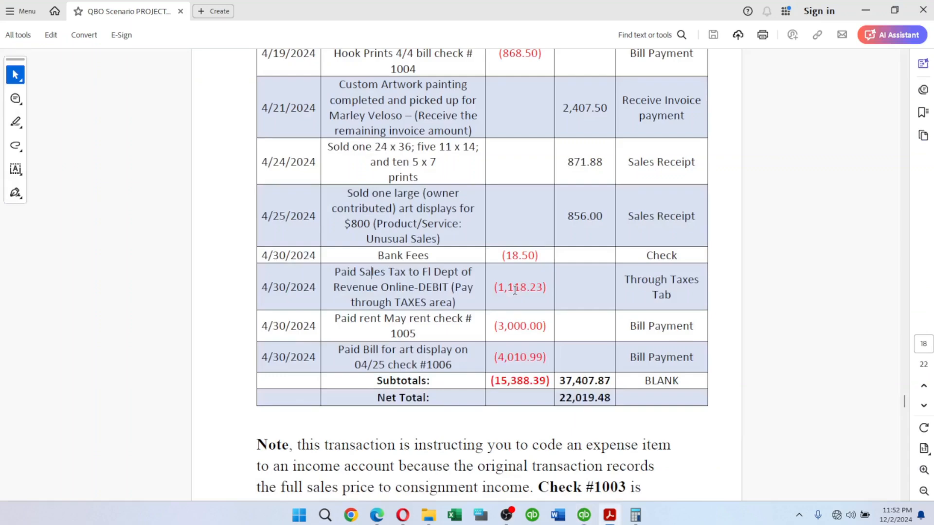
pyautogui.moveTo(498, 287); pyautogui.dragTo(547, 287)
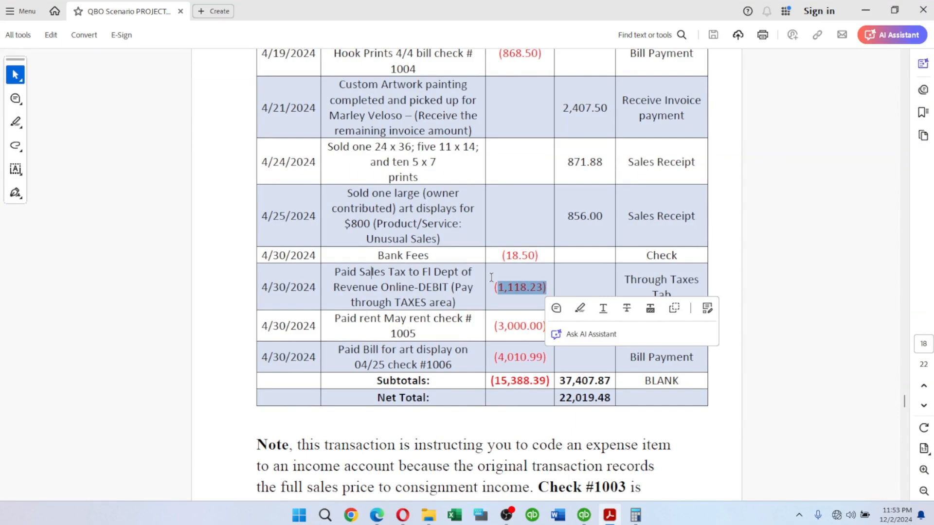
pyautogui.click(415, 287)
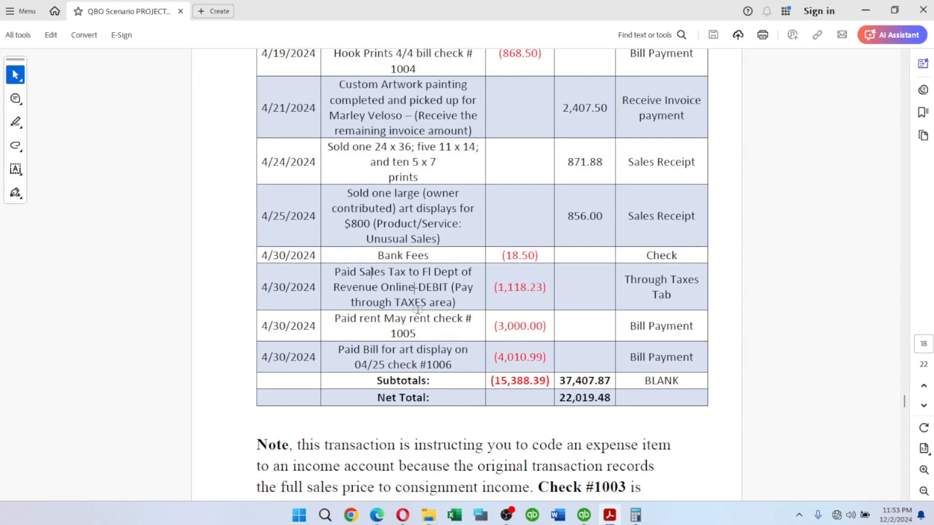
pyautogui.hotkey('alt', 'Tab')
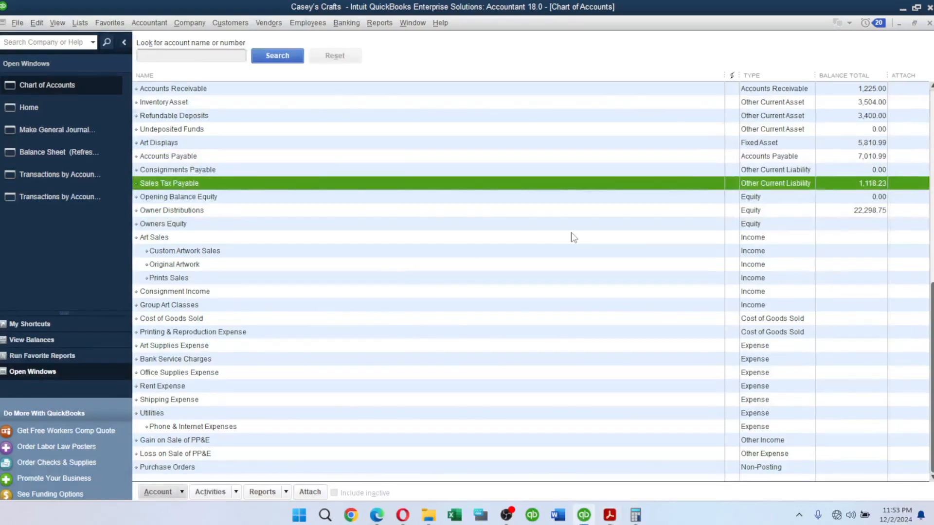
# Step: Recheck the 4/30 sales tax entry in the project PDF and open the Pay Sales Tax form from Manage Sales Tax
pyautogui.click(46, 107)
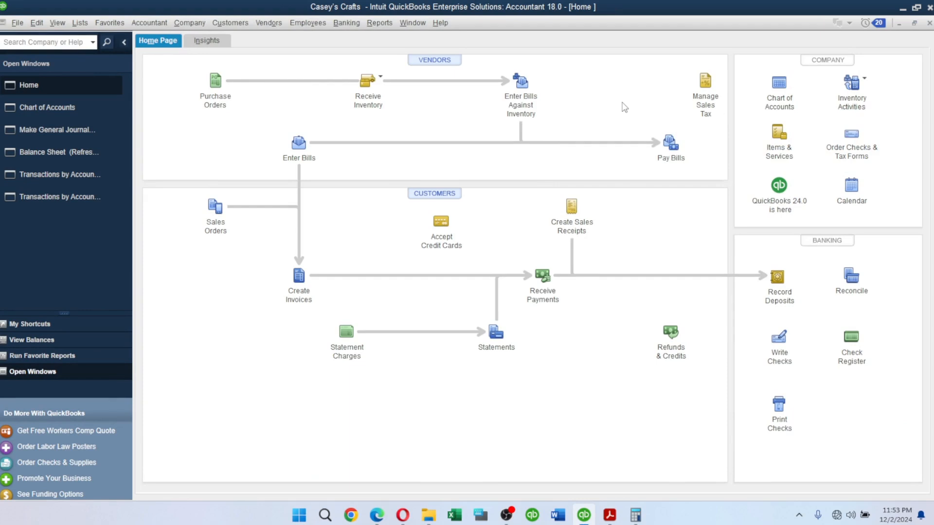
pyautogui.hotkey('alt', 'Tab')
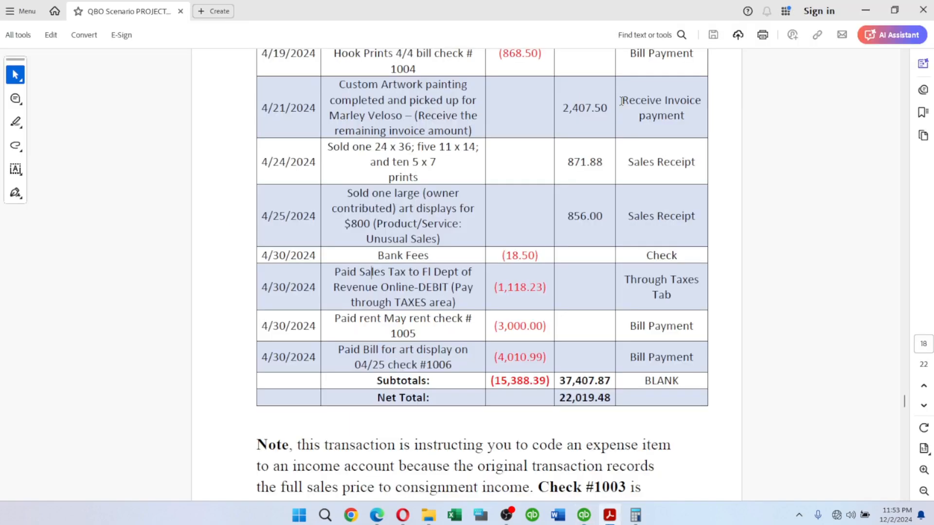
pyautogui.hotkey('alt', 'Tab')
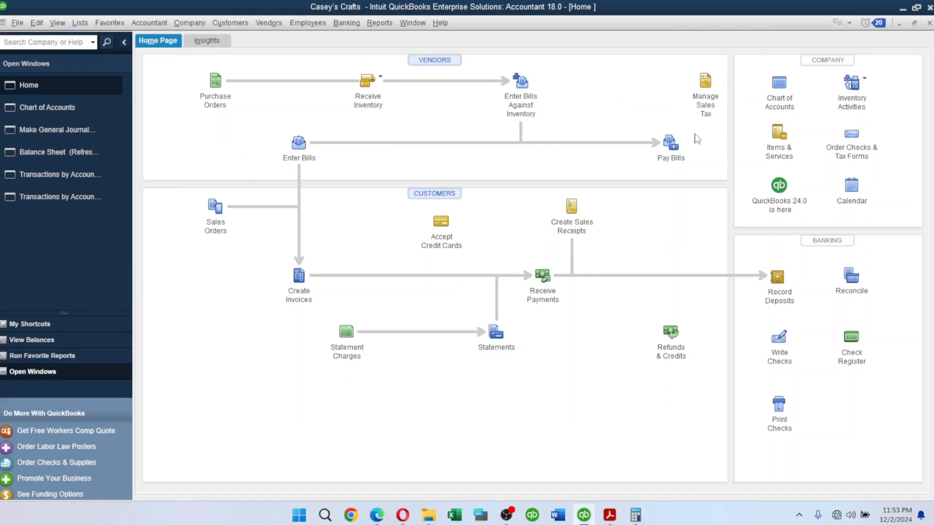
pyautogui.click(706, 83)
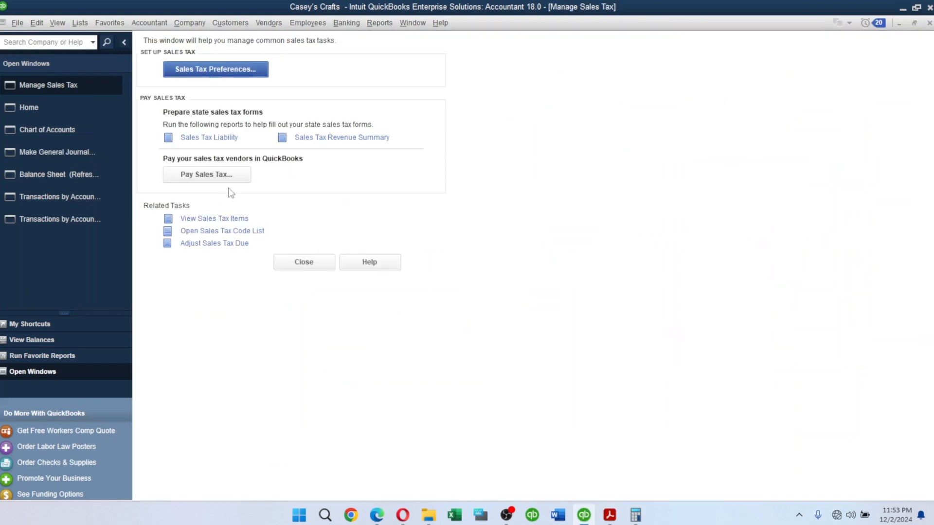
pyautogui.click(206, 178)
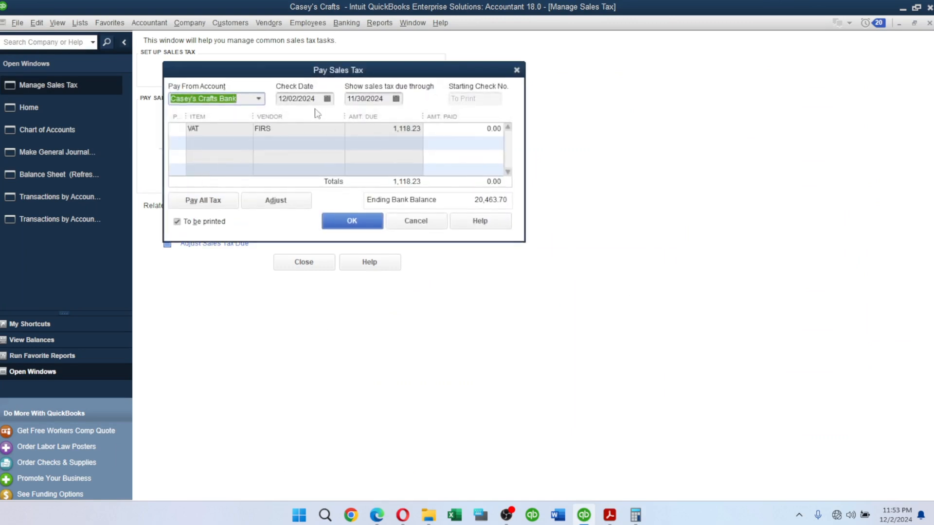
# Step: Set the sales tax payment's check date to 04/01/2024
pyautogui.click(327, 99)
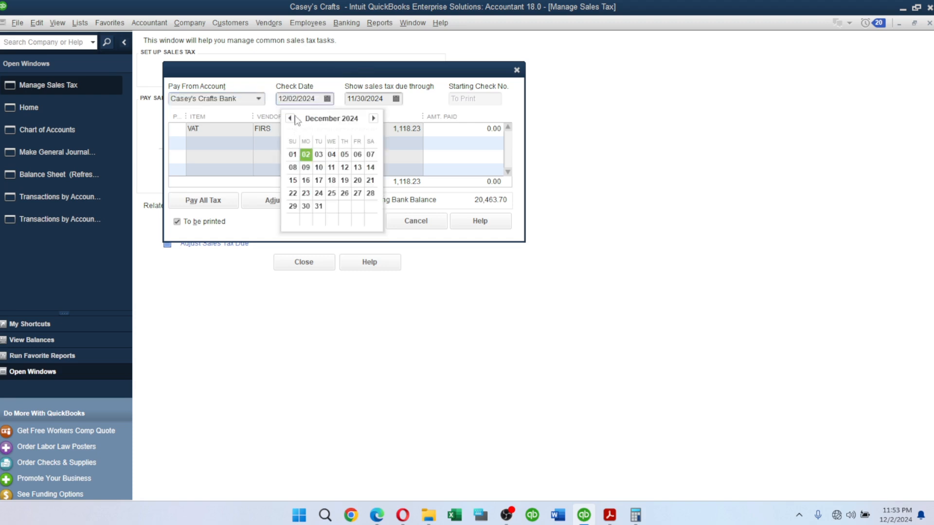
pyautogui.click(290, 119)
pyautogui.click(292, 119)
pyautogui.click(292, 119)
pyautogui.click(291, 119)
pyautogui.click(291, 119)
pyautogui.click(290, 119)
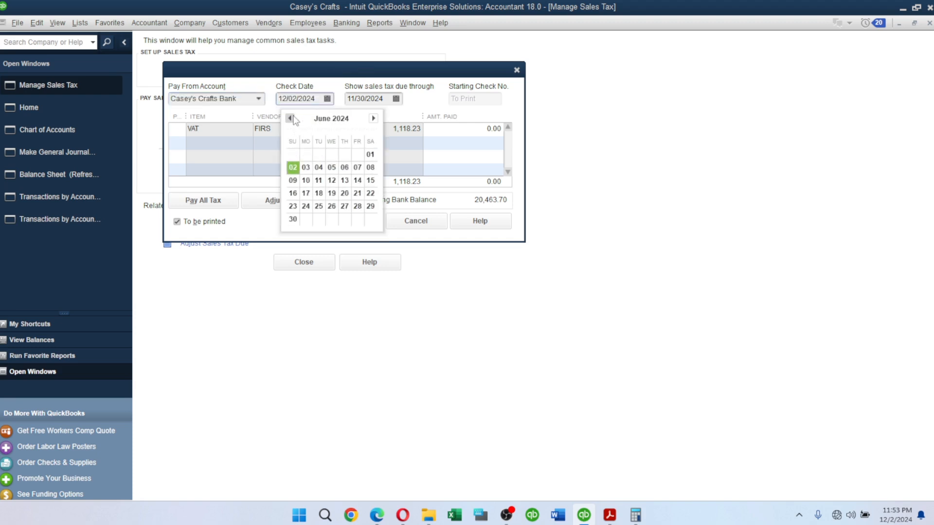
pyautogui.click(291, 118)
pyautogui.click(291, 119)
pyautogui.click(291, 119)
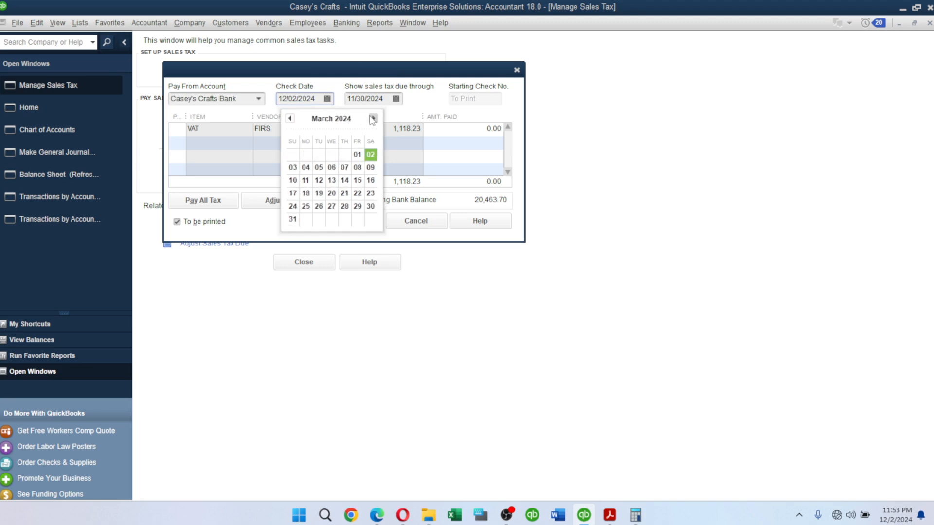
pyautogui.click(373, 118)
pyautogui.click(306, 154)
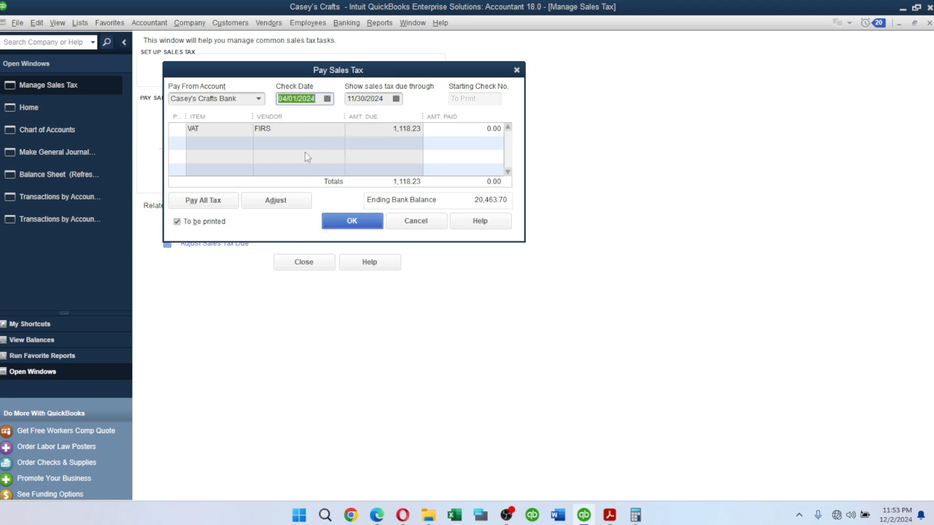
# Step: Show the sales tax due through 05/01/2024 in the sales tax payment, accepting the past-date check date
pyautogui.click(395, 100)
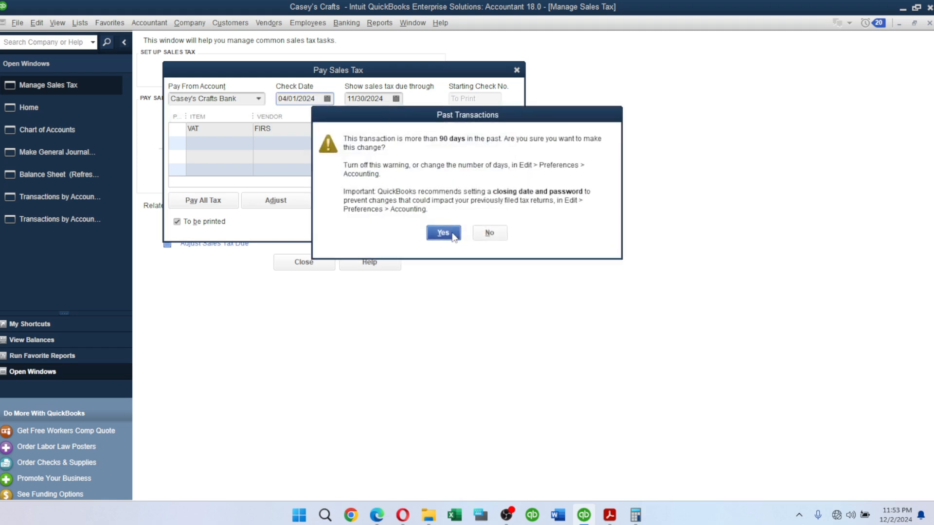
pyautogui.click(452, 234)
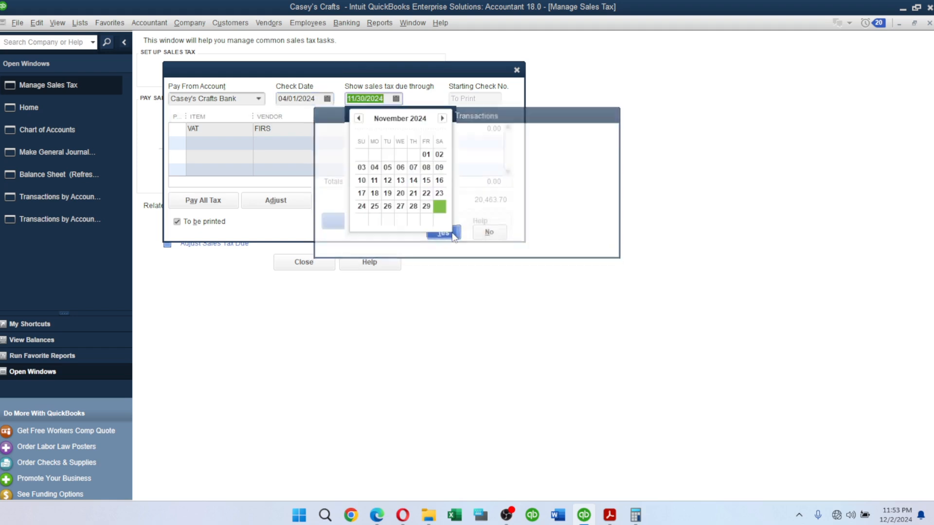
pyautogui.click(358, 118)
pyautogui.click(358, 118)
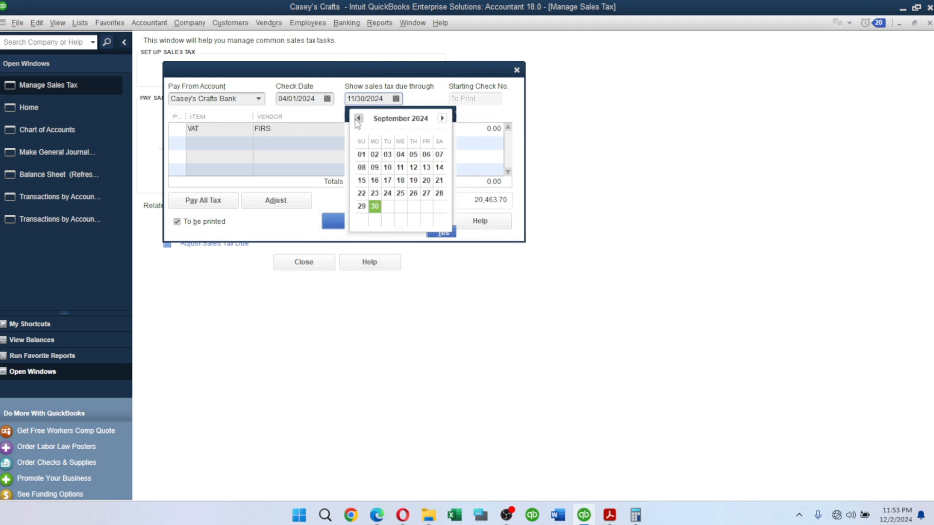
pyautogui.click(357, 119)
pyautogui.click(358, 119)
pyautogui.click(358, 119)
pyautogui.click(358, 119)
pyautogui.click(358, 119)
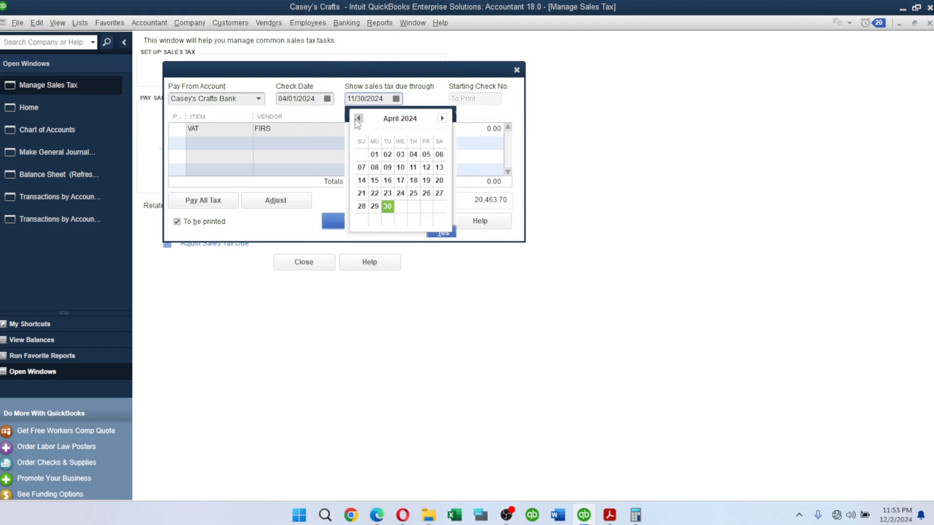
pyautogui.click(358, 119)
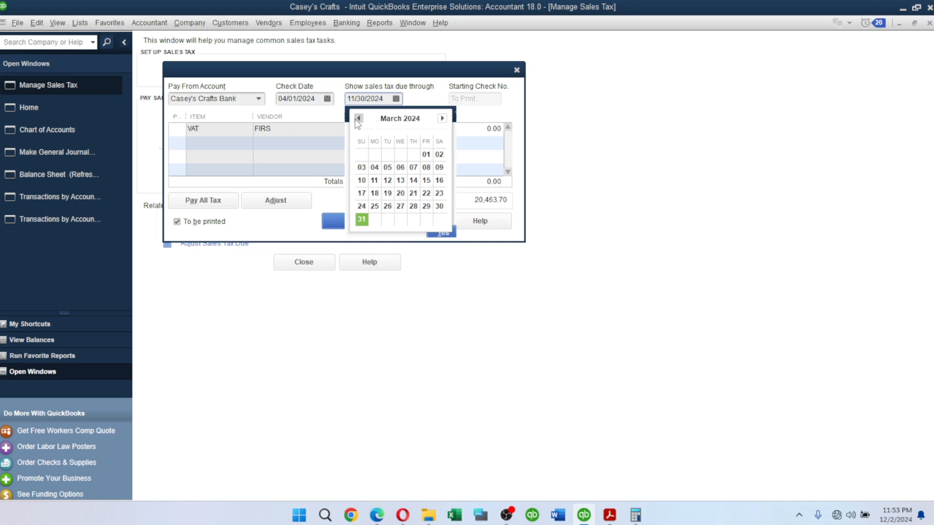
pyautogui.click(442, 118)
pyautogui.click(442, 118)
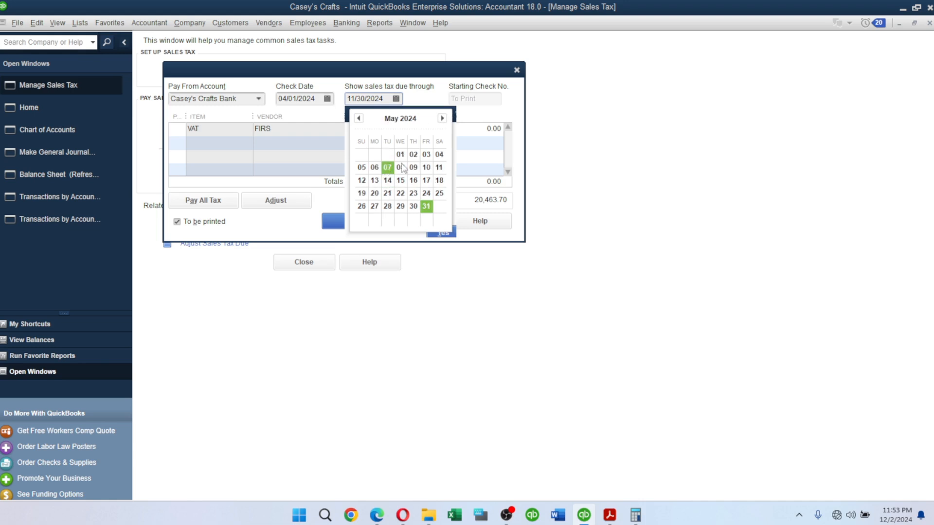
pyautogui.click(400, 154)
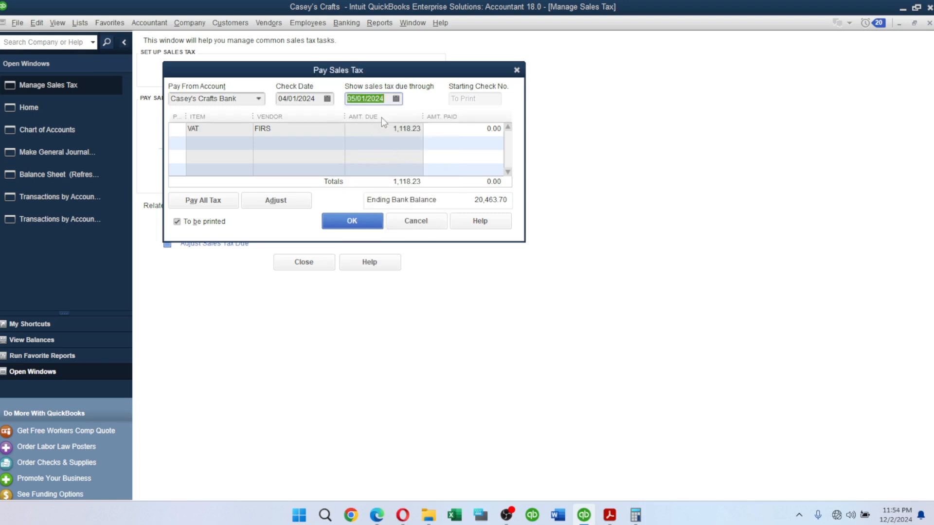
# Step: Select the VAT owed to FIRS for full payment, turn off the to-be-printed option, and record the payment
pyautogui.click(178, 130)
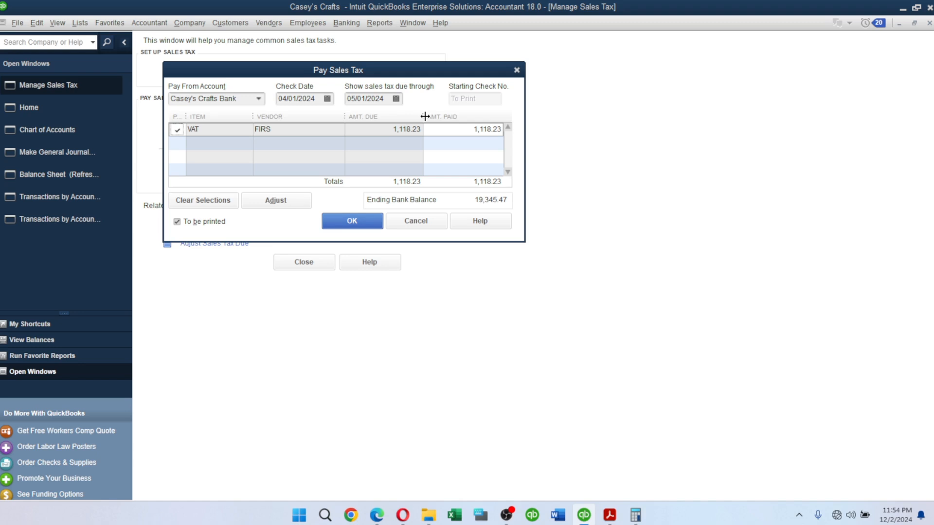
pyautogui.click(212, 221)
pyautogui.click(354, 220)
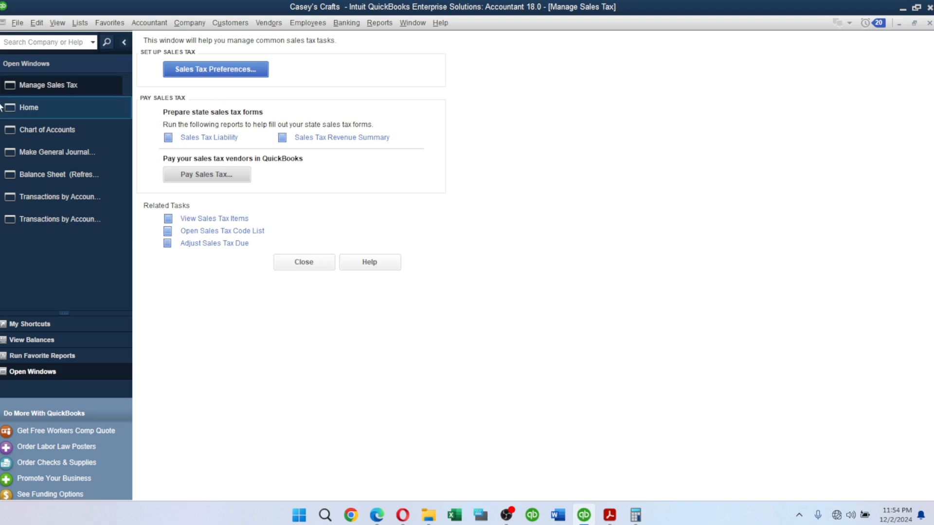
# Step: Open the Sales Tax Payable register from the chart of accounts and open the FIRS tax payment's check
pyautogui.click(25, 111)
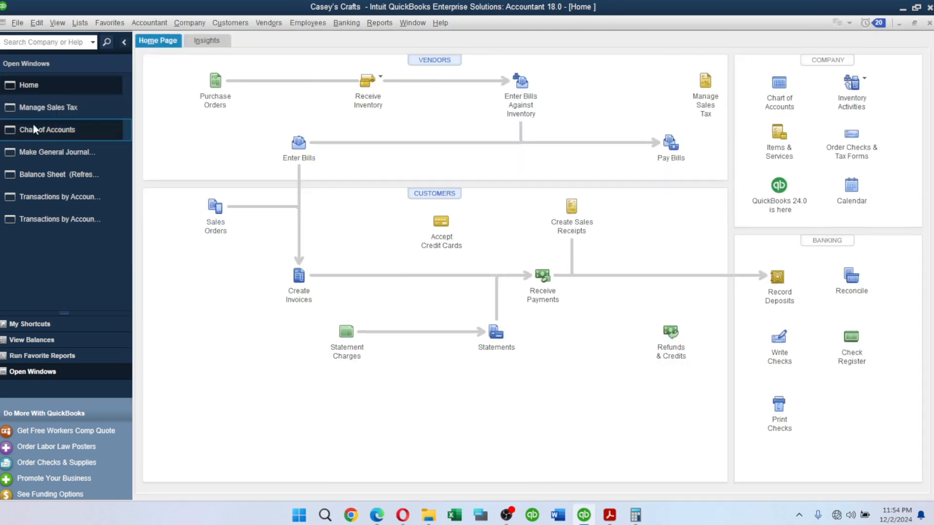
pyautogui.click(36, 128)
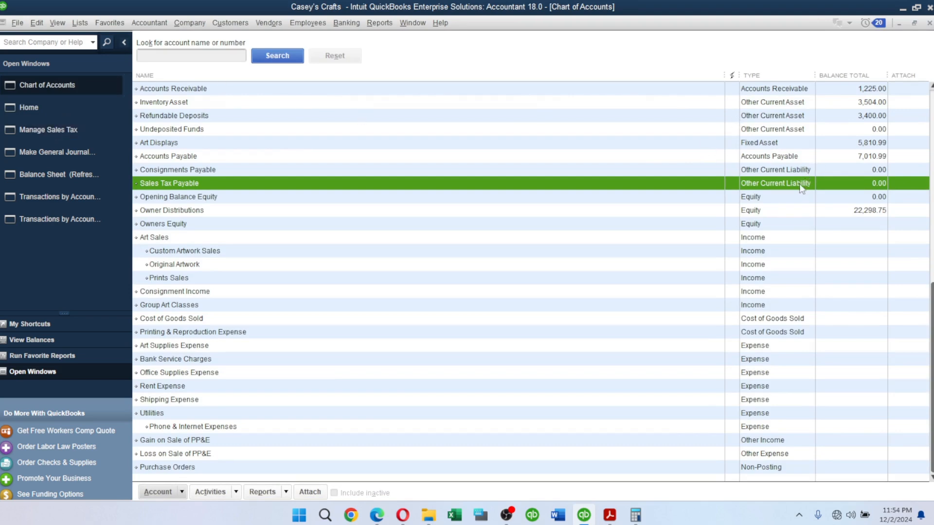
pyautogui.doubleClick(876, 185)
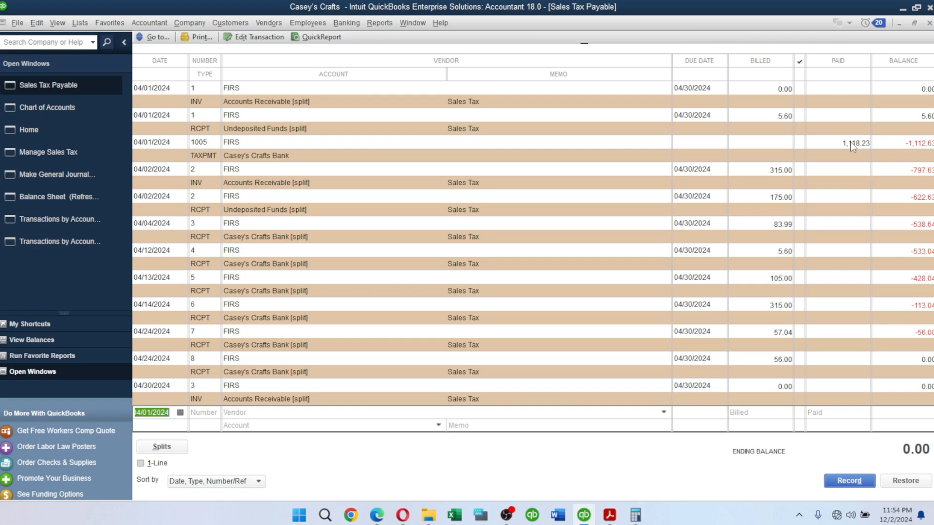
pyautogui.click(153, 145)
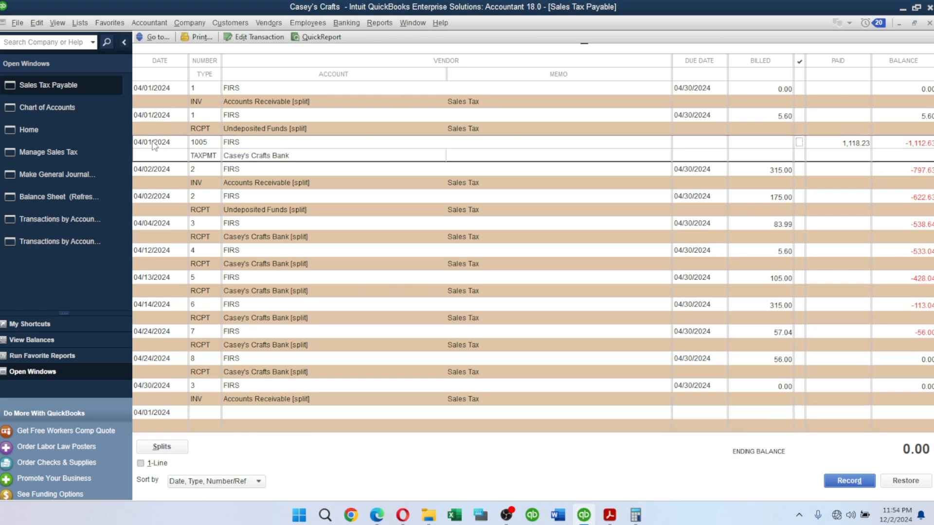
pyautogui.doubleClick(154, 145)
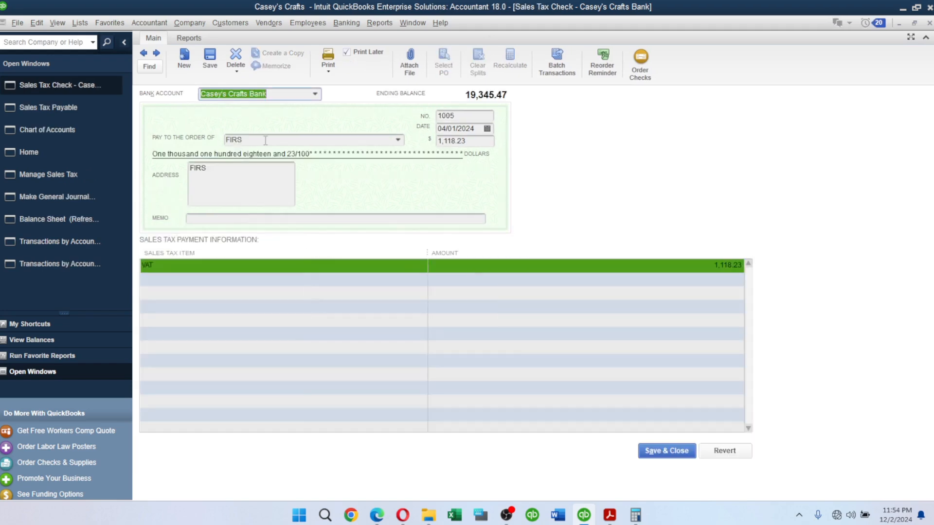
# Step: Change the sales tax check's date to 04/30/2024, save it with the past date accepted, and close the register
pyautogui.click(487, 129)
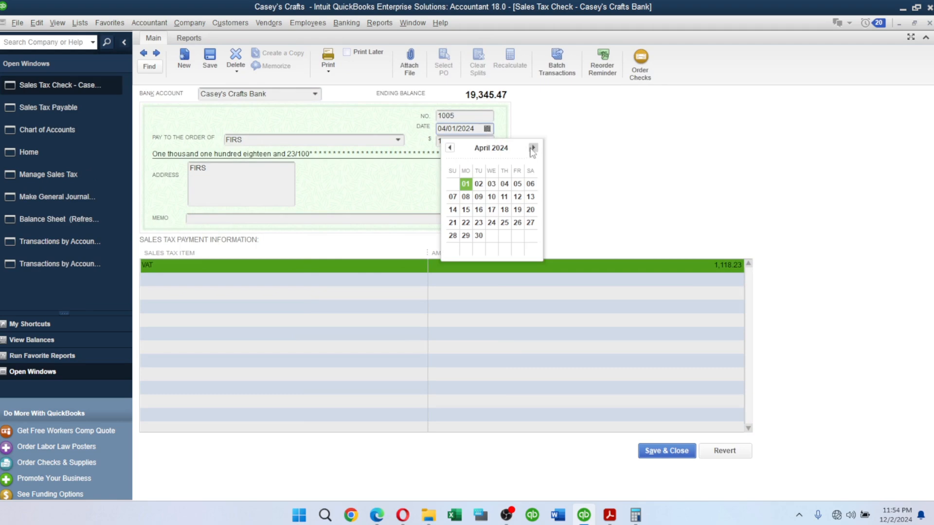
pyautogui.click(478, 235)
pyautogui.click(665, 450)
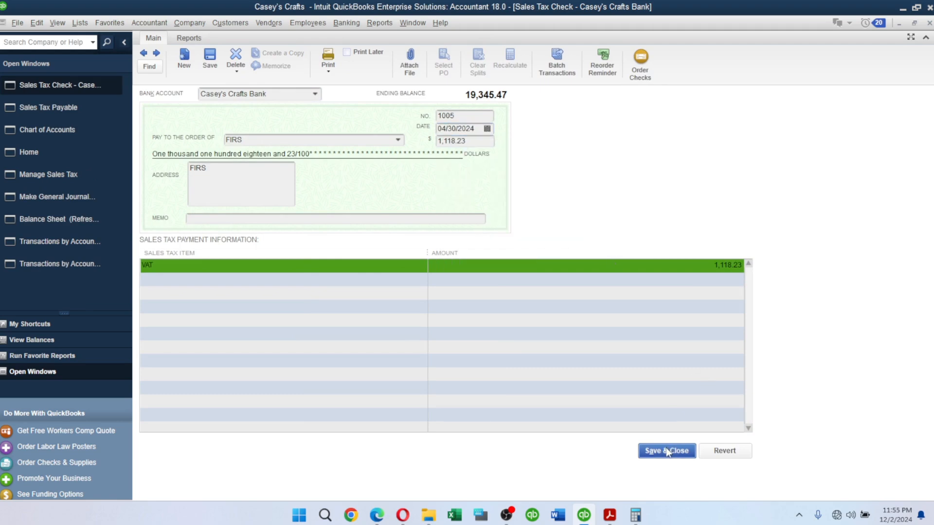
pyautogui.click(413, 162)
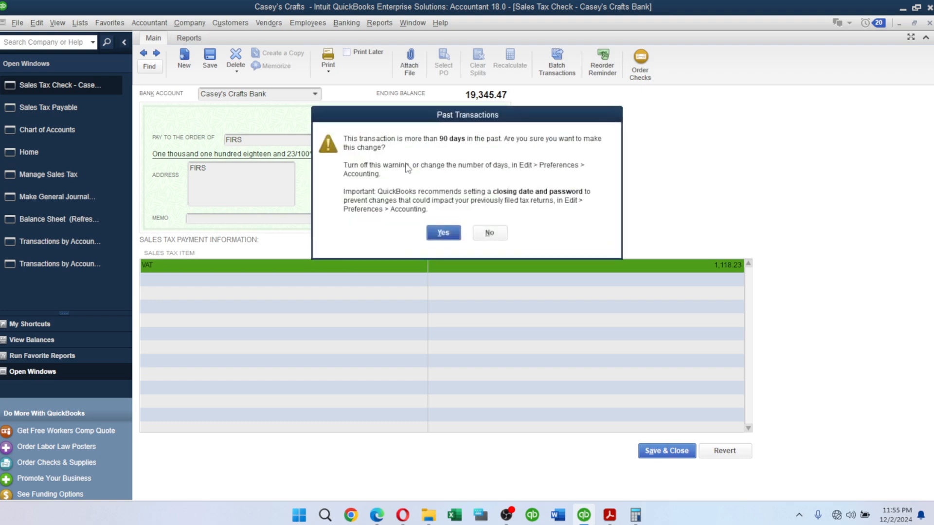
pyautogui.click(454, 232)
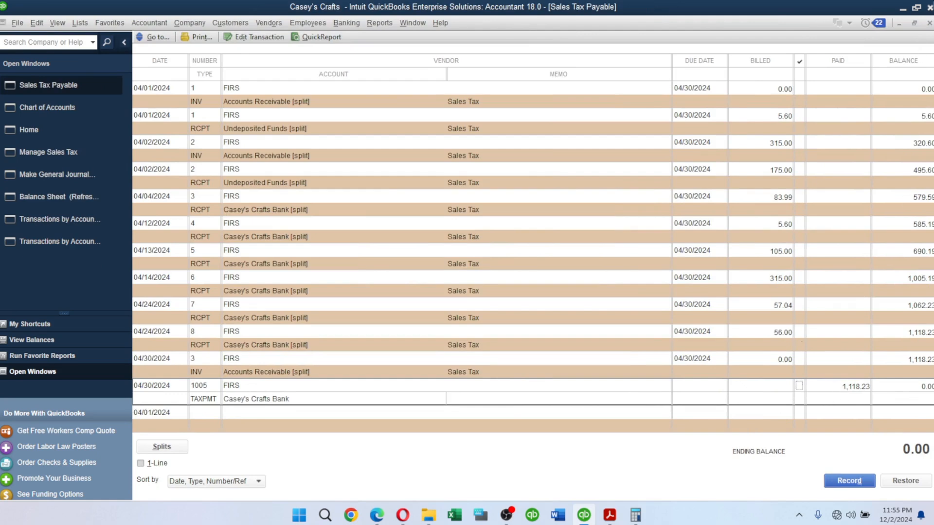
pyautogui.click(929, 23)
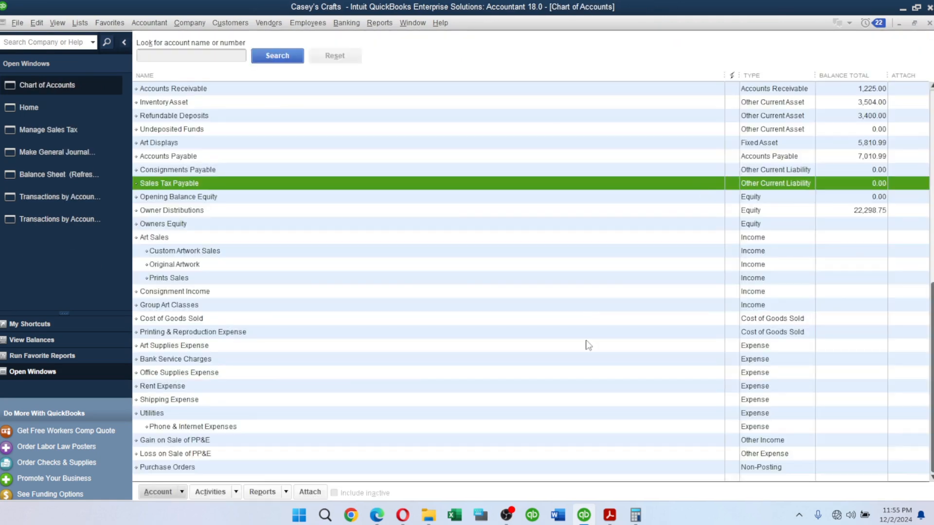
# Step: Look up the 4/30 May rent entry's check number and amount in the project PDF, and return to QuickBooks
pyautogui.hotkey('alt', 'Tab')
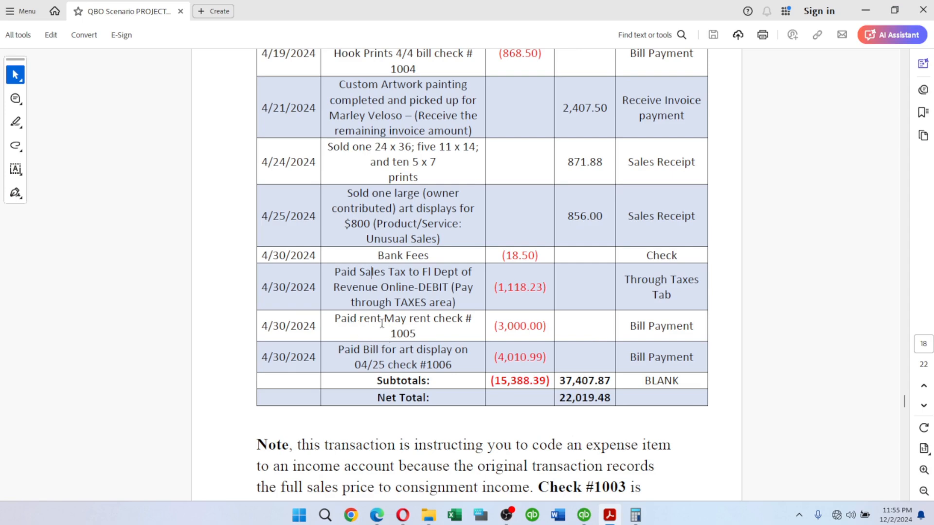
pyautogui.moveTo(341, 318); pyautogui.dragTo(432, 331)
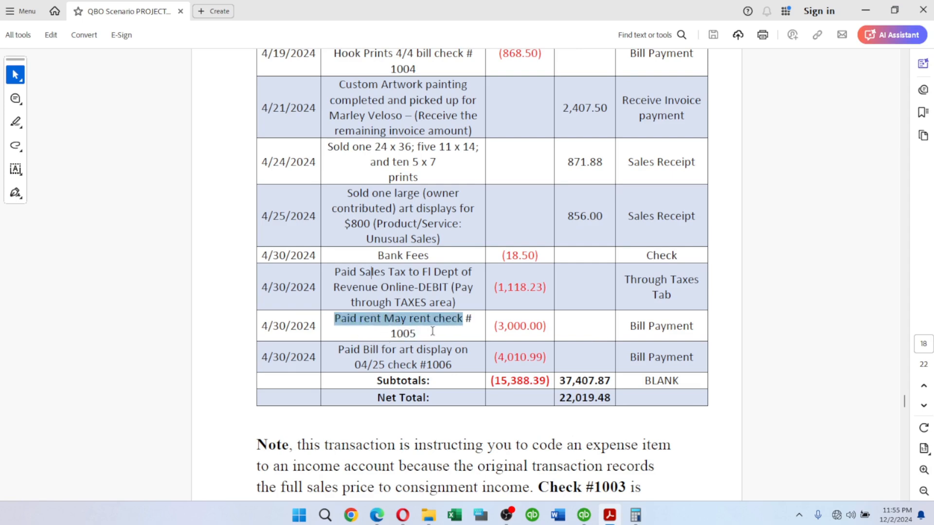
pyautogui.moveTo(594, 315); pyautogui.dragTo(603, 342)
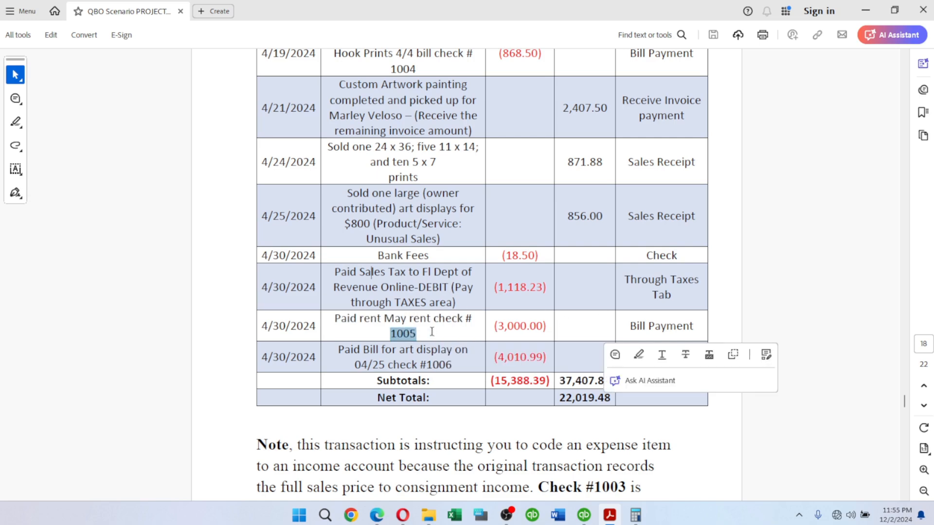
pyautogui.hotkey('alt', 'Tab')
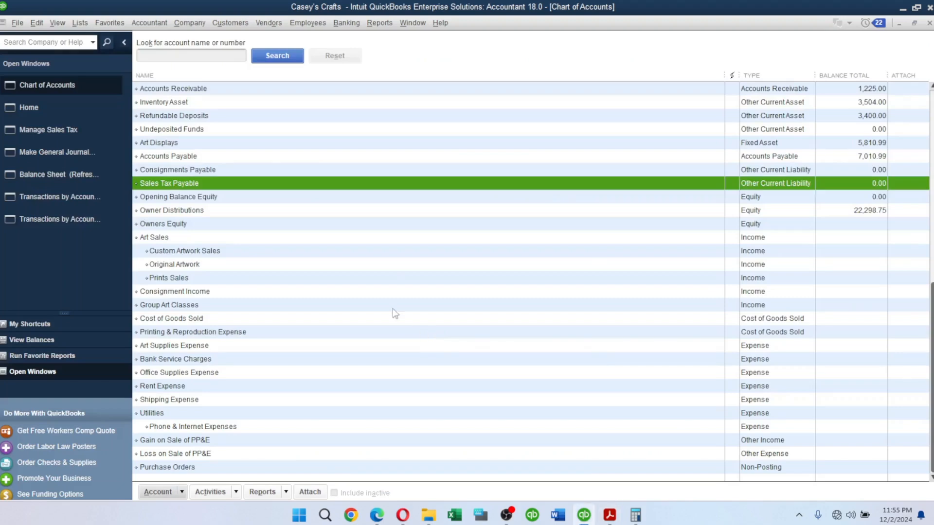
# Step: Select the 3,000.00 rent bill in Pay Bills and set the payment date to 04/30/2024 after rechecking the PDF
pyautogui.click(44, 106)
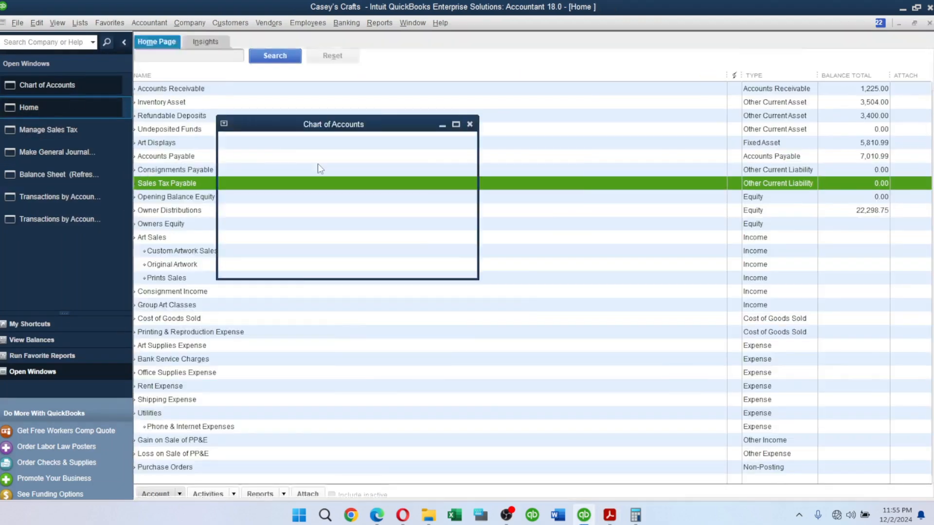
pyautogui.click(672, 146)
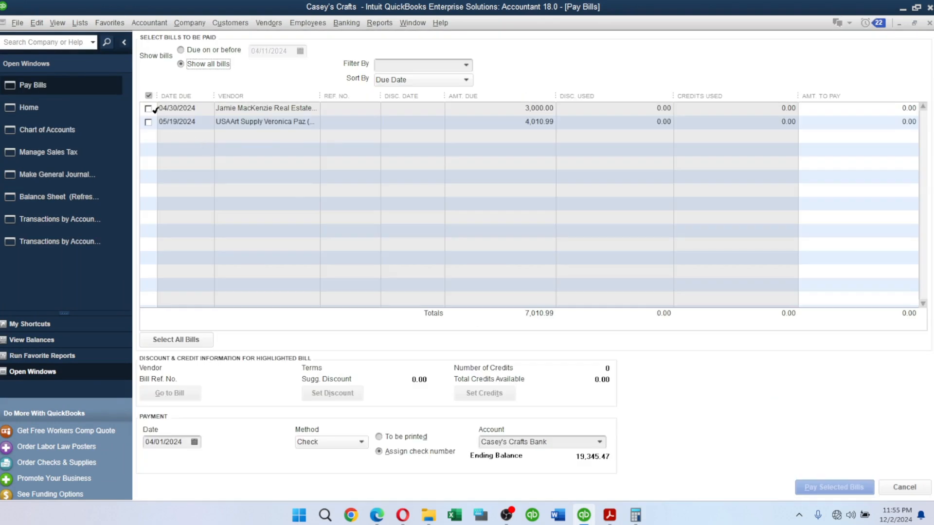
pyautogui.click(148, 109)
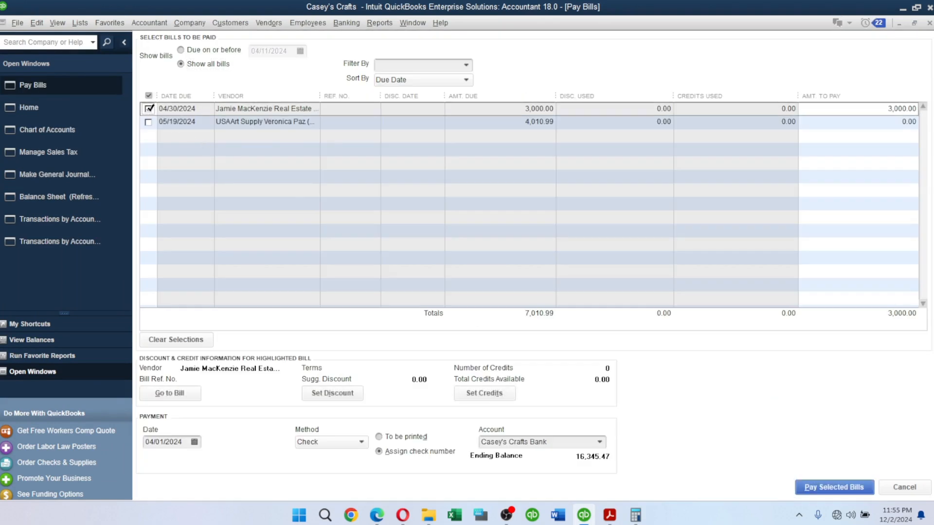
pyautogui.click(194, 441)
pyautogui.hotkey('alt', 'Tab')
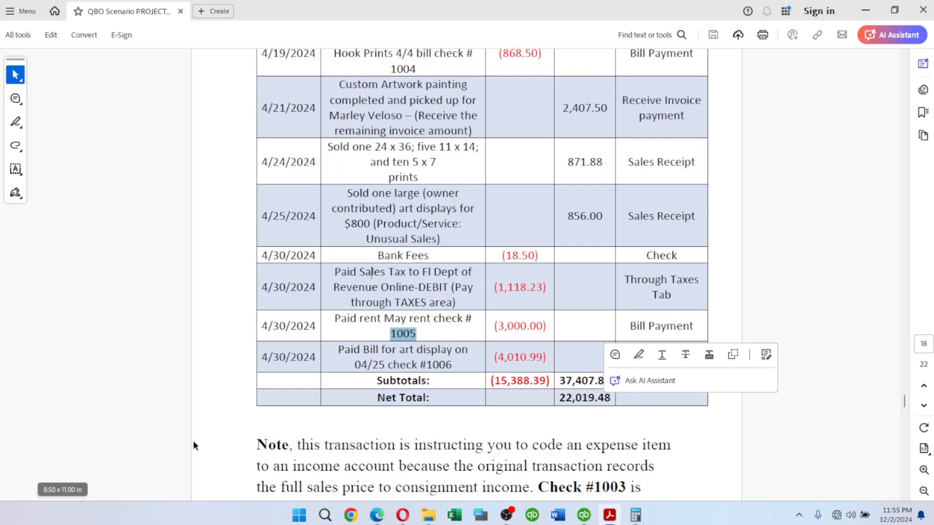
pyautogui.hotkey('alt', 'Tab')
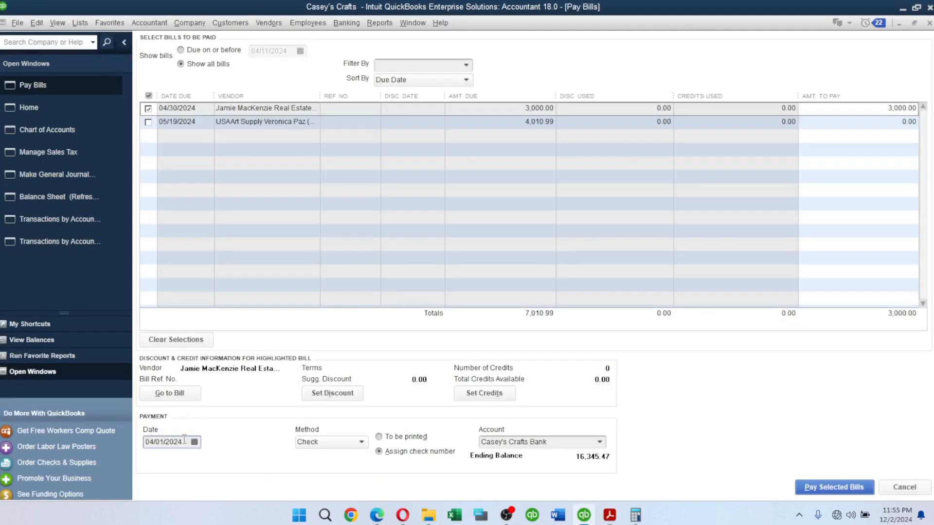
pyautogui.click(192, 442)
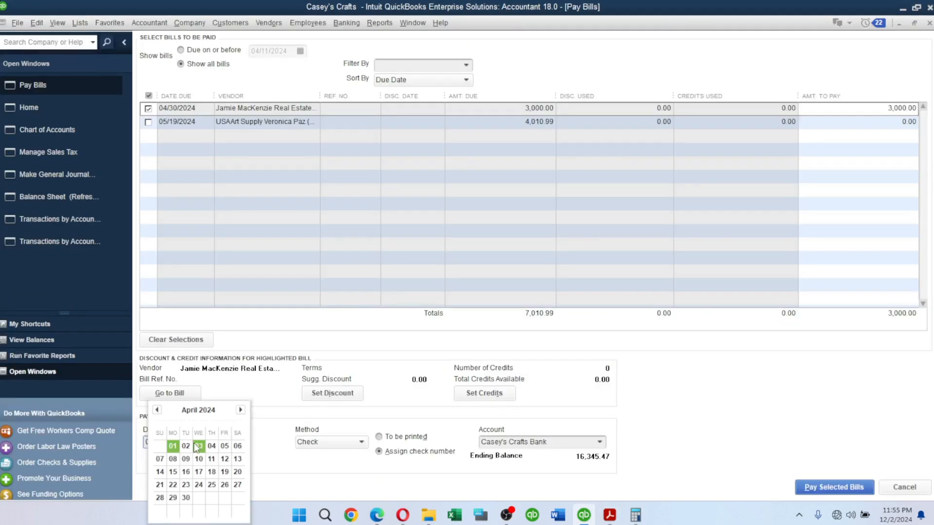
pyautogui.click(186, 496)
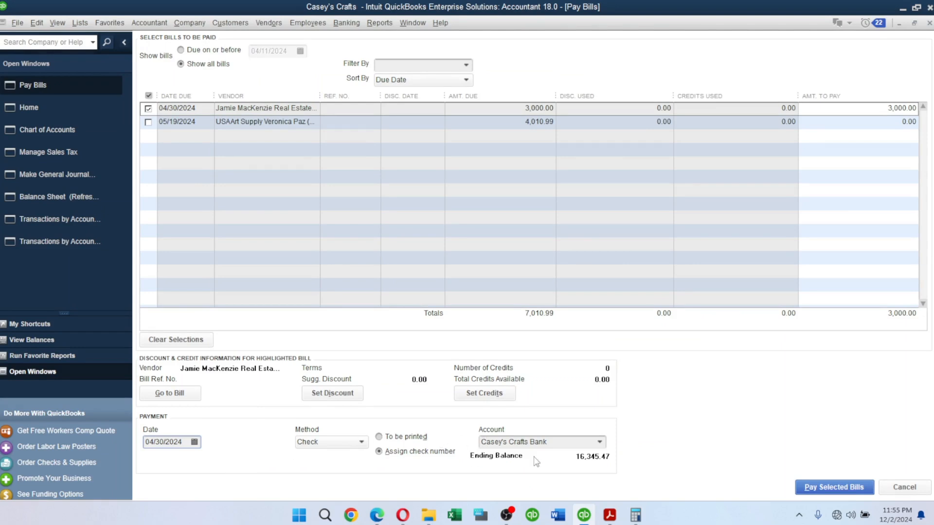
# Step: Pay the selected rent bill with check number 1005, keeping the duplicate number and past date, and finish the payment summary
pyautogui.click(834, 488)
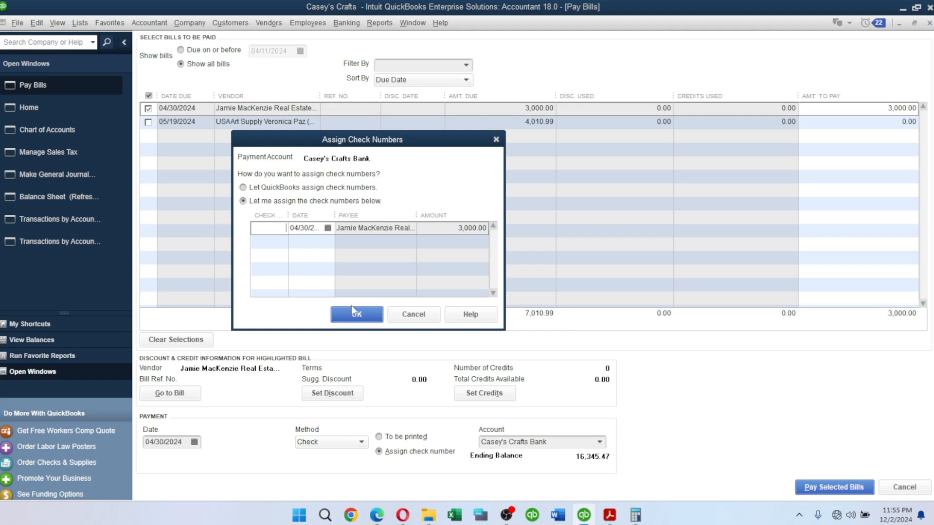
pyautogui.write('1005')
pyautogui.click(355, 313)
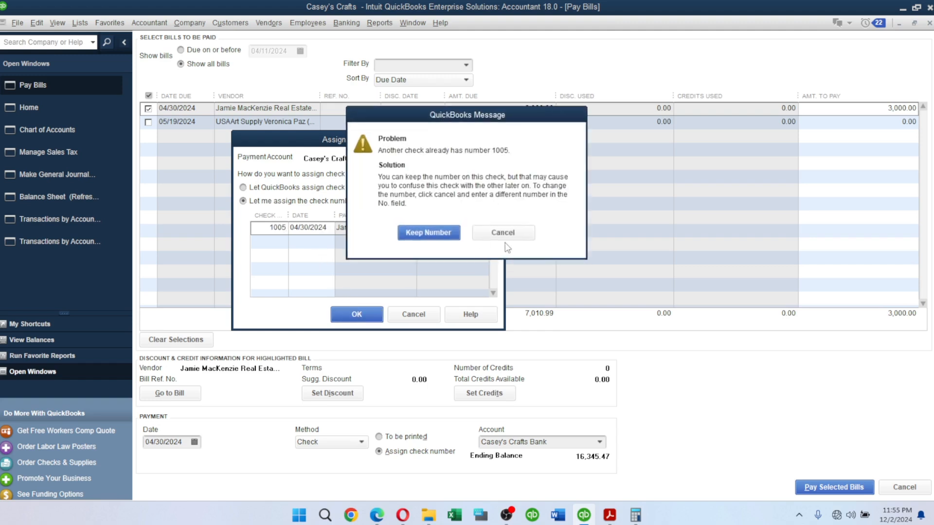
pyautogui.click(428, 233)
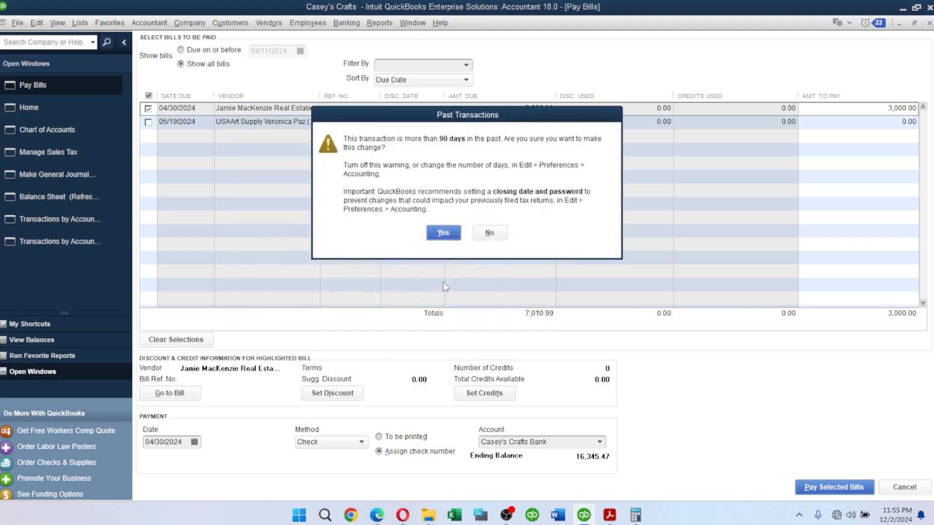
pyautogui.click(442, 234)
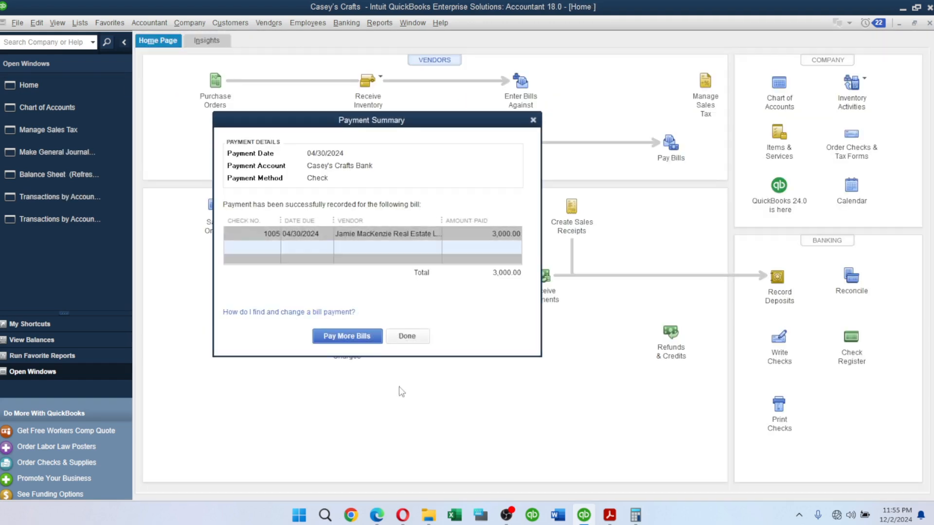
pyautogui.click(407, 335)
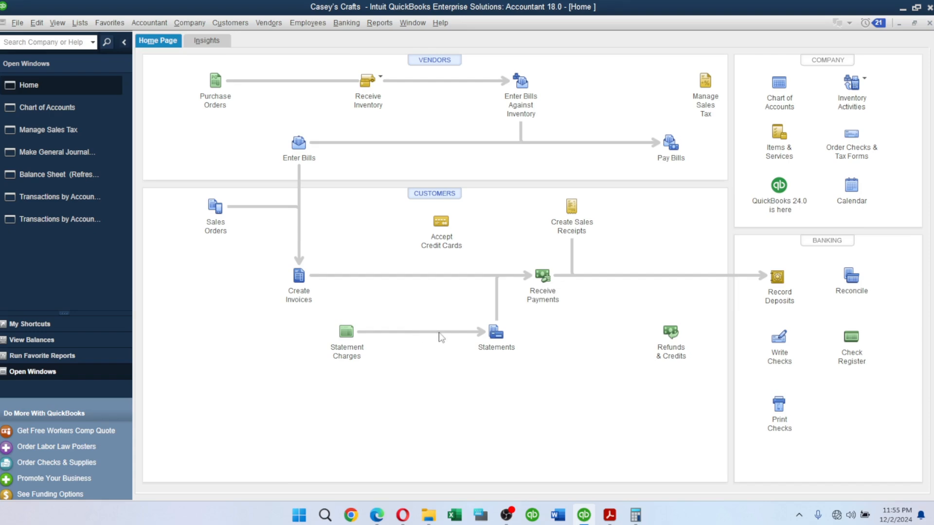
# Step: Look up the 4/30 art display bill payment's check number and amount in the project PDF, and return to QuickBooks
pyautogui.hotkey('alt', 'Tab')
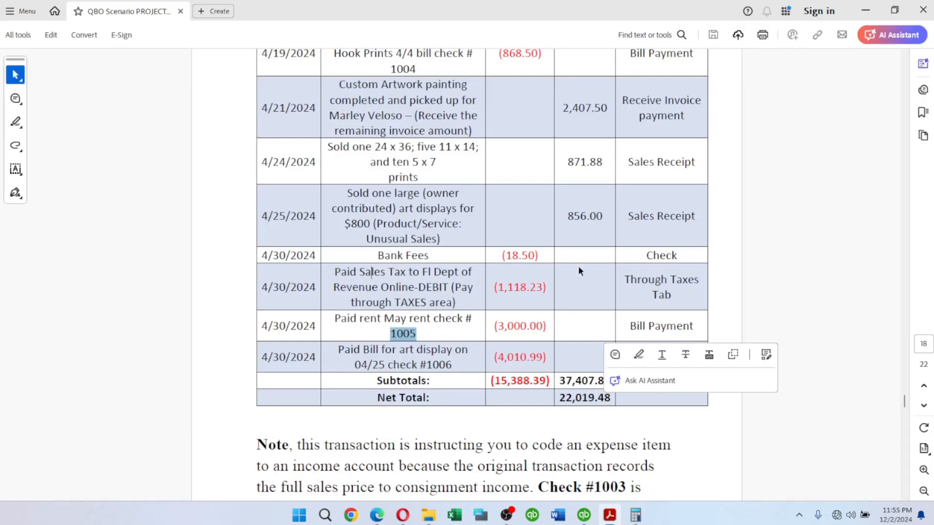
pyautogui.click(419, 364)
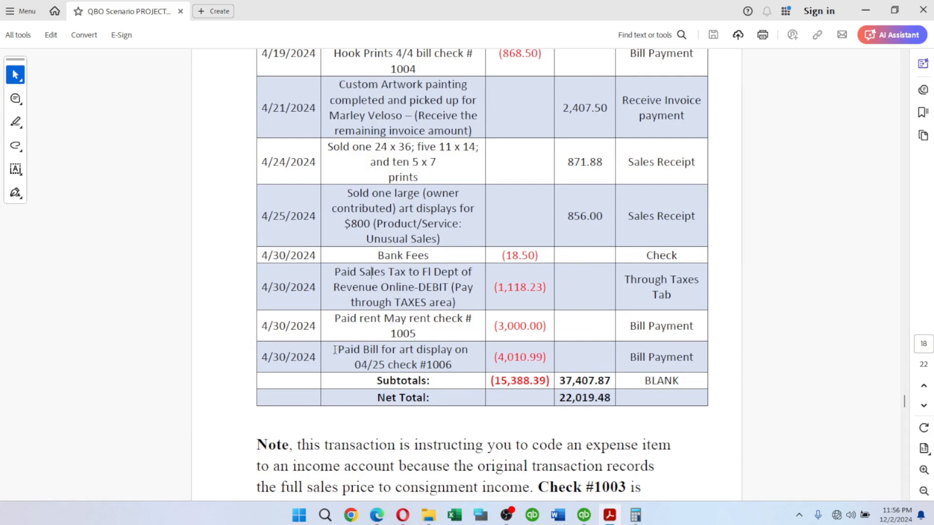
pyautogui.moveTo(337, 349); pyautogui.dragTo(426, 365)
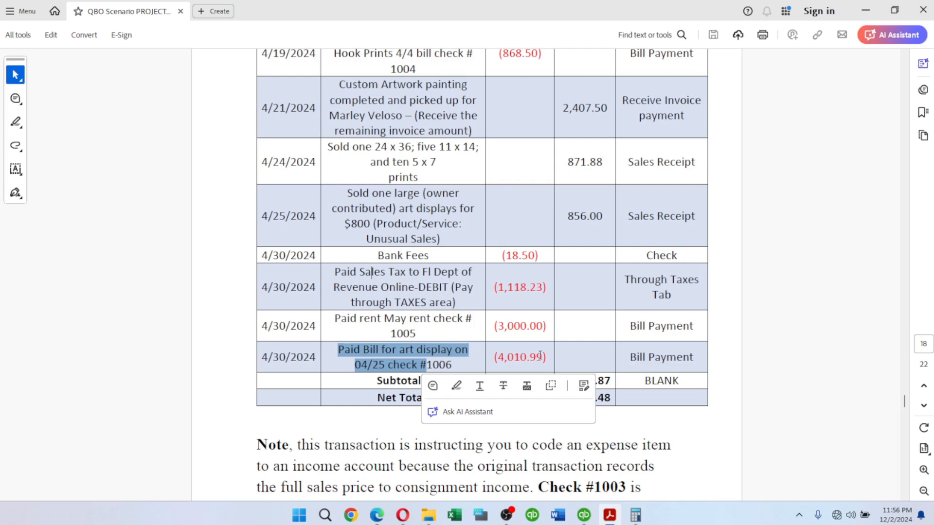
pyautogui.hotkey('alt', 'Tab')
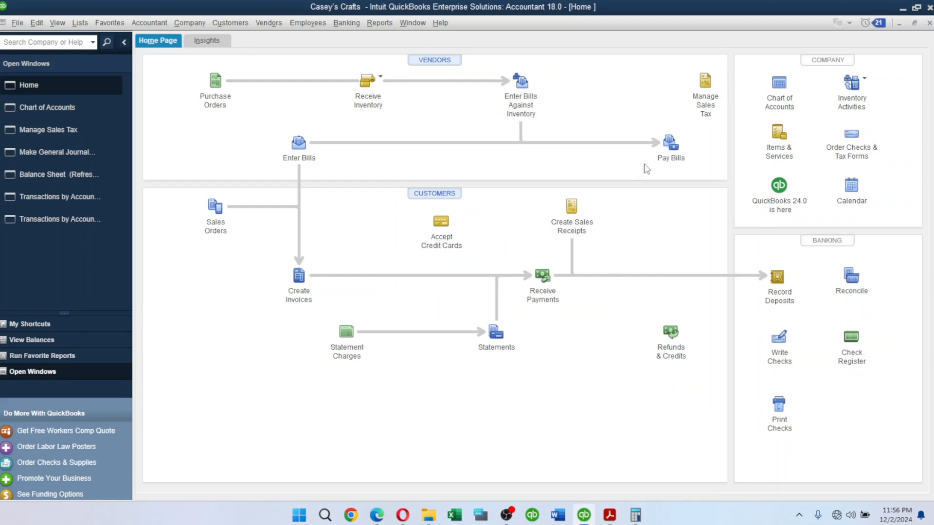
# Step: Select the 4,010.99 USA Art Supply bill in Pay Bills and recheck the payment date against the project PDF
pyautogui.click(666, 139)
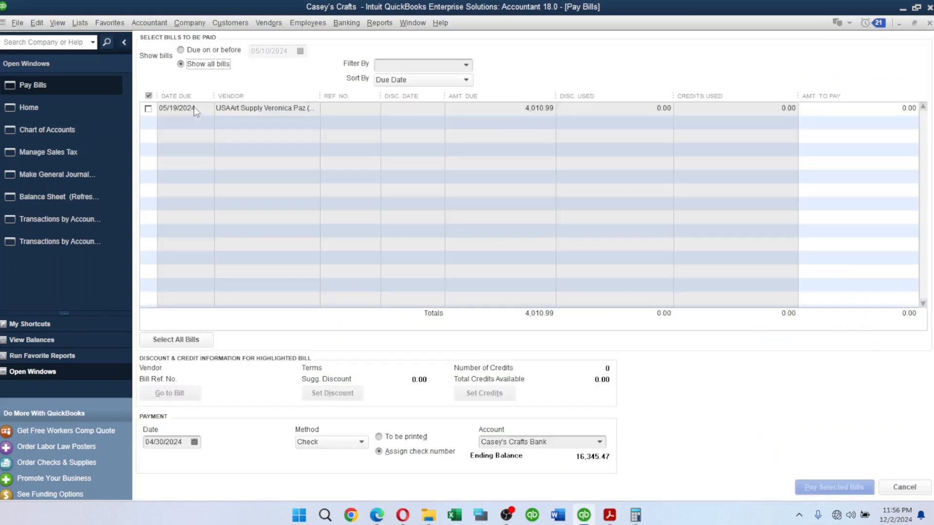
pyautogui.click(148, 109)
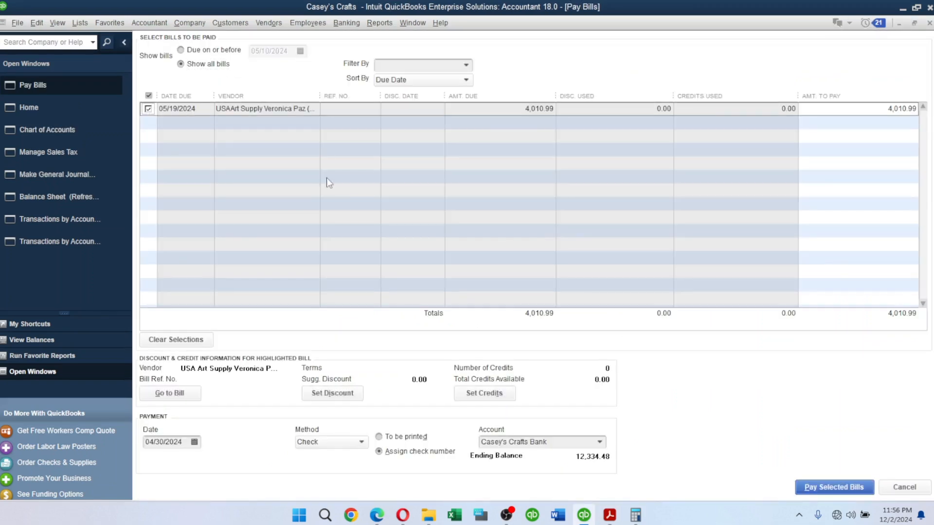
pyautogui.hotkey('alt', 'Tab')
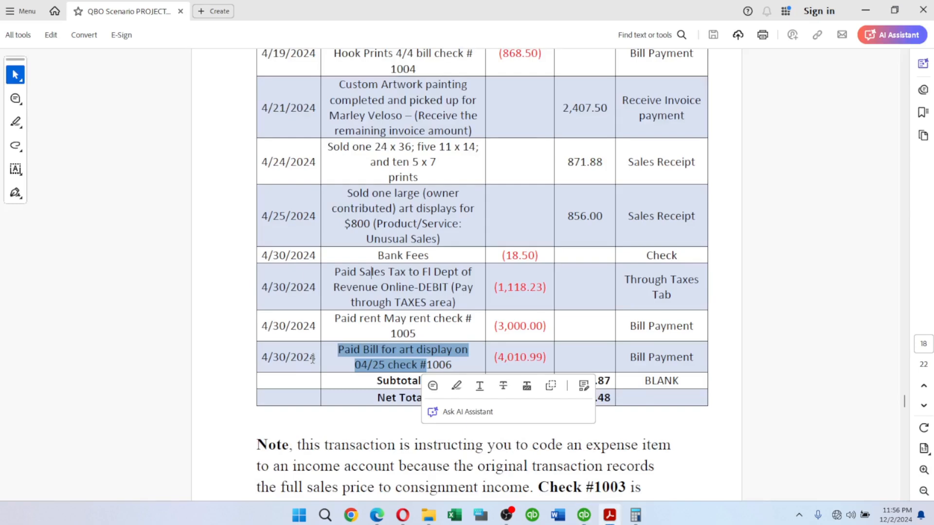
pyautogui.hotkey('alt', 'Tab')
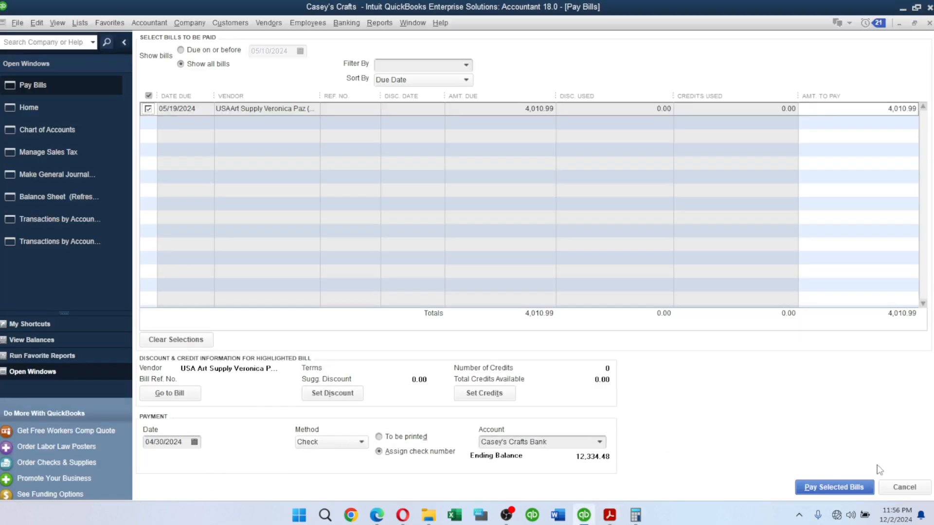
# Step: Start paying the selected art supply bill, copy check number 1006 from the project PDF, and return to the check number assignment
pyautogui.click(831, 487)
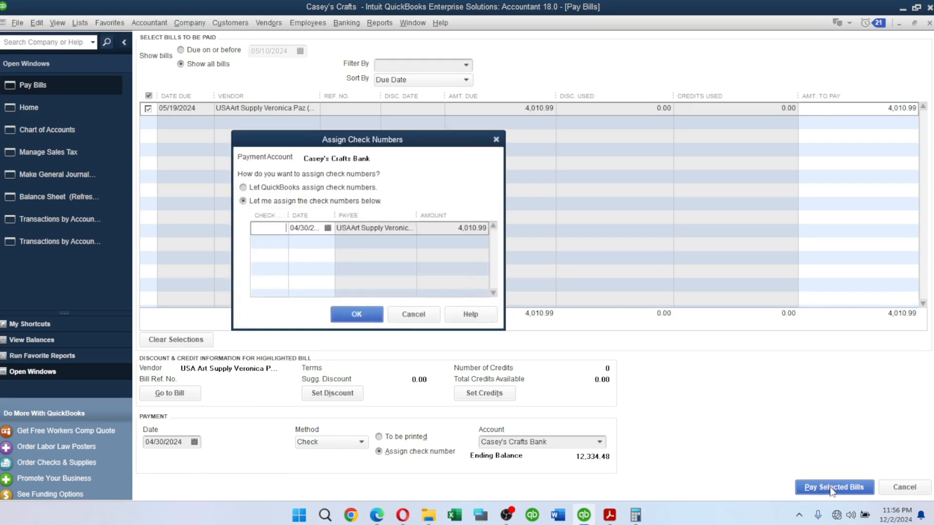
pyautogui.hotkey('alt', 'Tab')
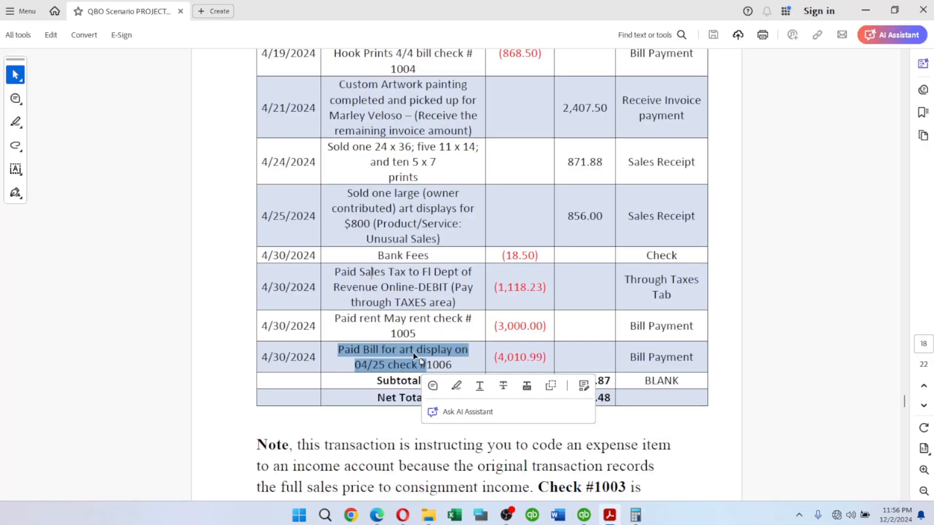
pyautogui.tripleClick(425, 363)
pyautogui.tripleClick(437, 364)
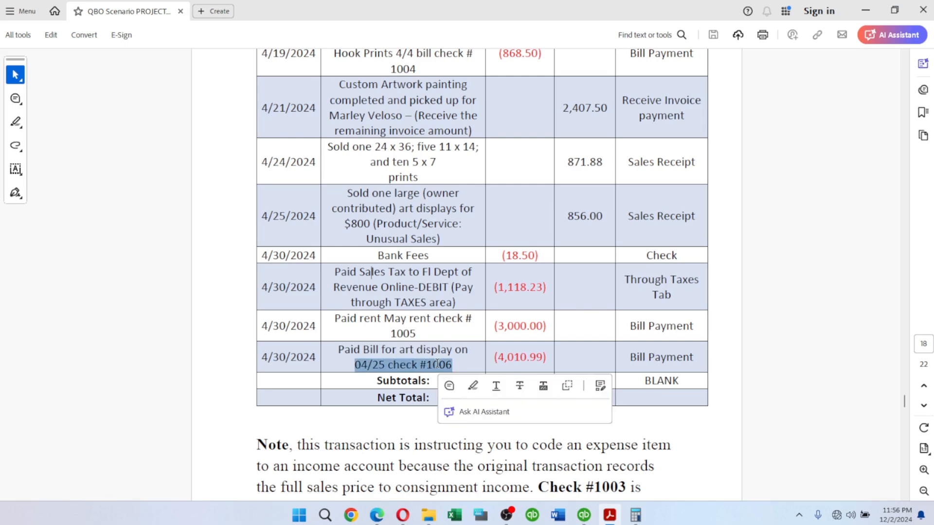
pyautogui.tripleClick(437, 363)
pyautogui.click(438, 363)
pyautogui.doubleClick(437, 363)
pyautogui.hotkey('ctrl', 'c')
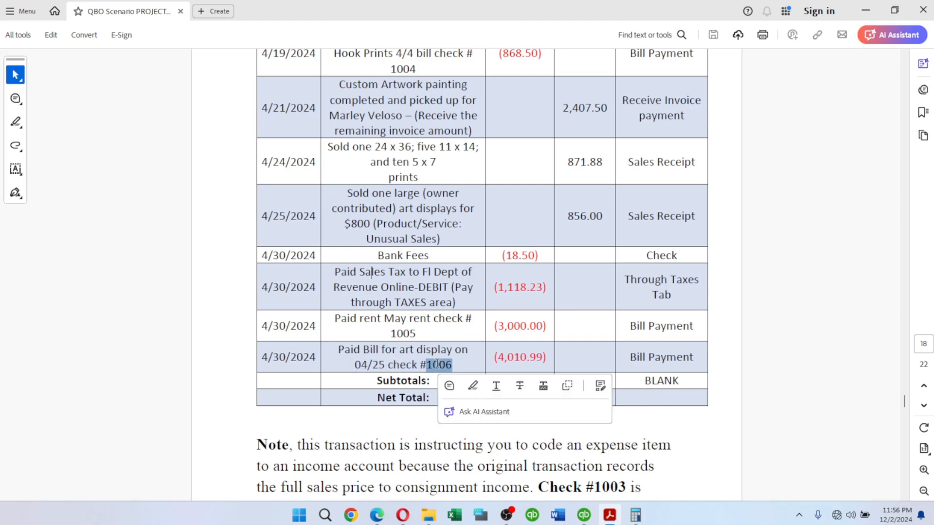
pyautogui.hotkey('alt', 'Tab')
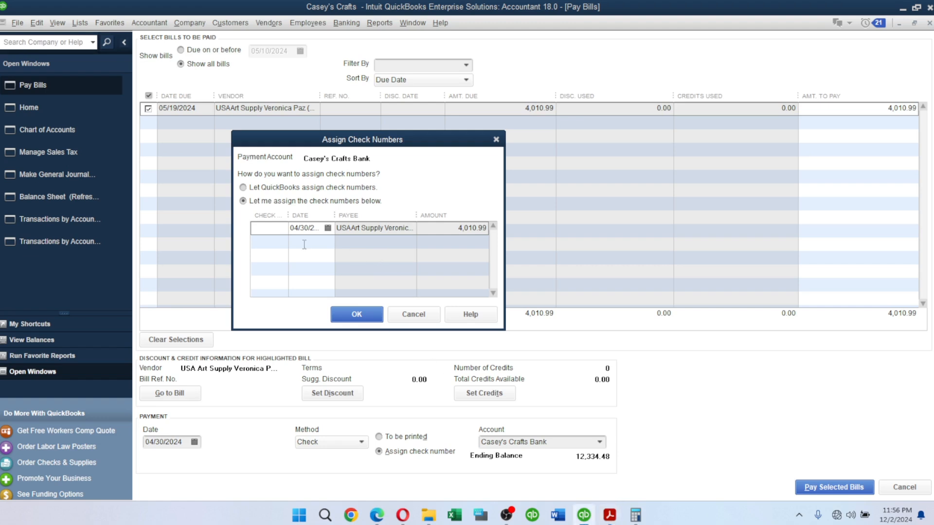
# Step: Assign check number 1006 to the art supply bill payment, record it, and finish the payment summary
pyautogui.hotkey('ctrl', 'v')
pyautogui.click(353, 315)
pyautogui.click(442, 234)
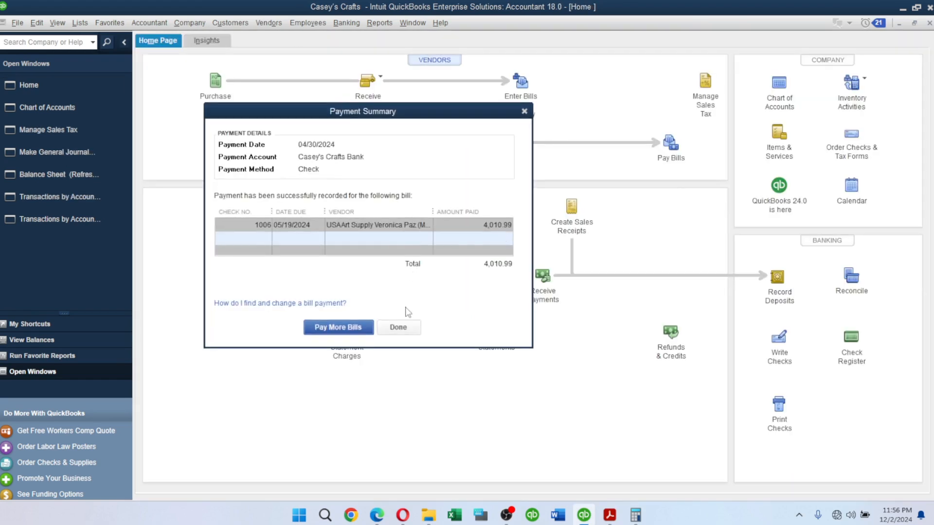
pyautogui.click(400, 326)
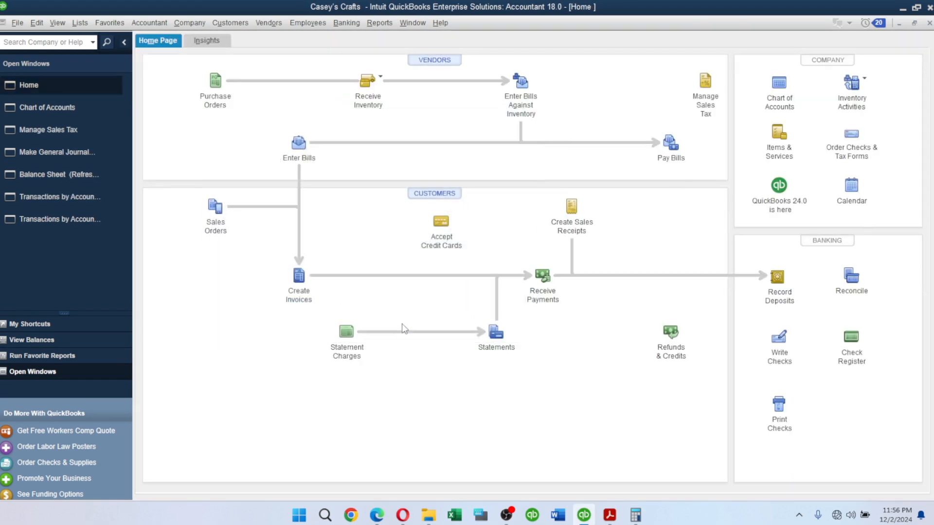
# Step: Review the project PDF's April transaction table, the note on check #1003, and the Step 11 bank statement for reconciliation
pyautogui.hotkey('alt', 'Tab')
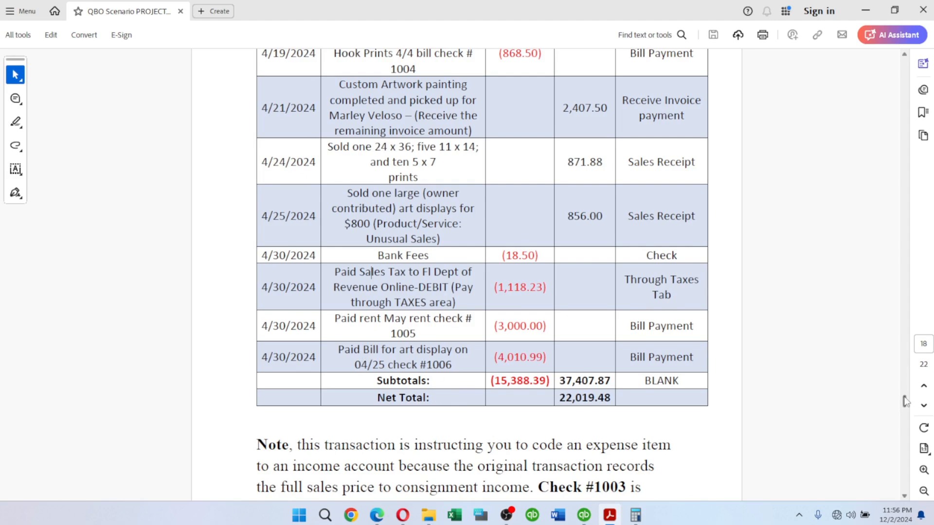
pyautogui.moveTo(903, 401); pyautogui.dragTo(889, 374)
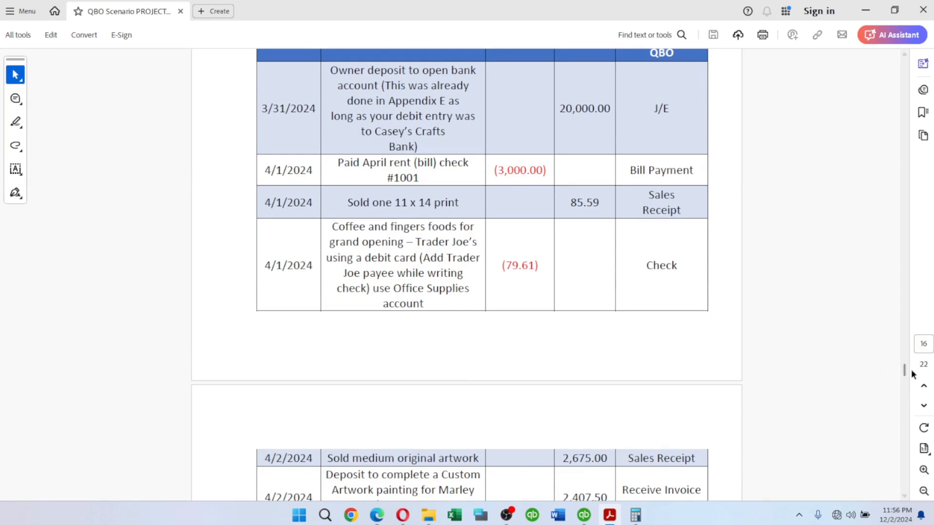
pyautogui.moveTo(905, 372); pyautogui.dragTo(909, 387)
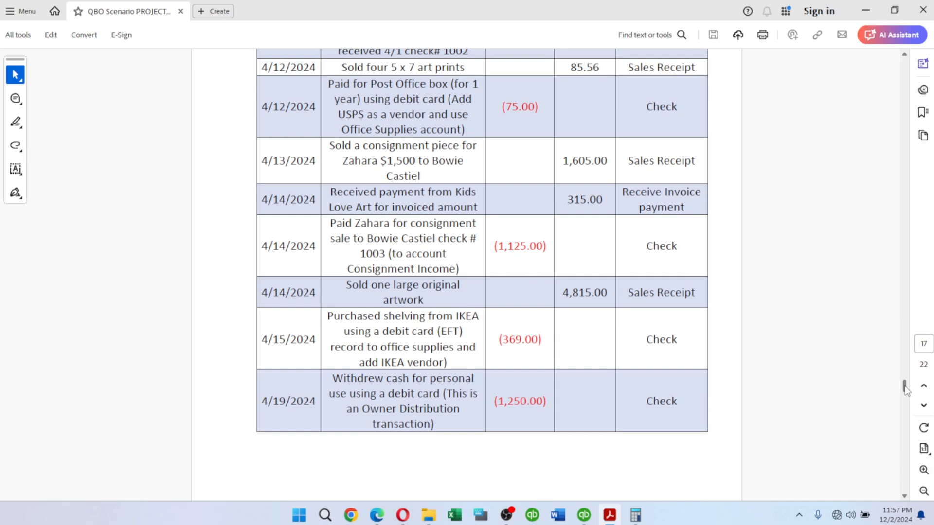
pyautogui.moveTo(904, 389); pyautogui.dragTo(905, 414)
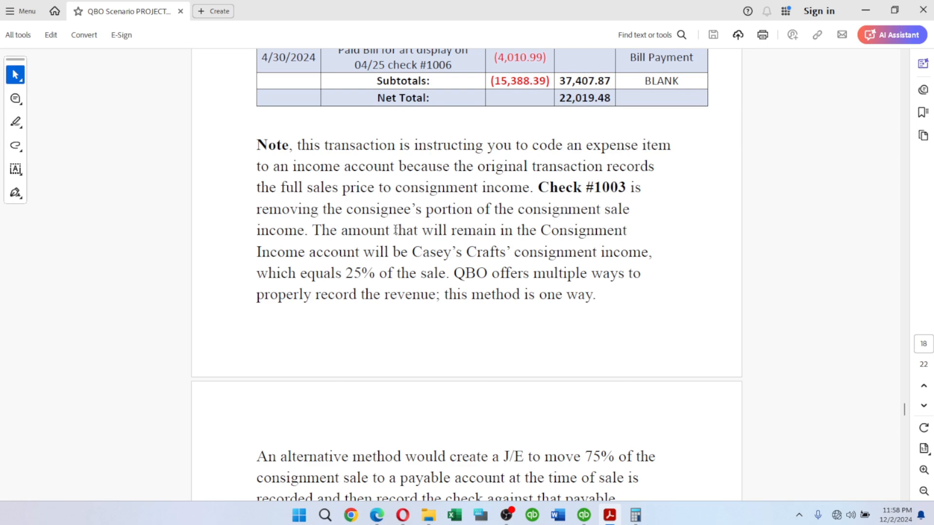
pyautogui.scroll(-2, 395, 229)
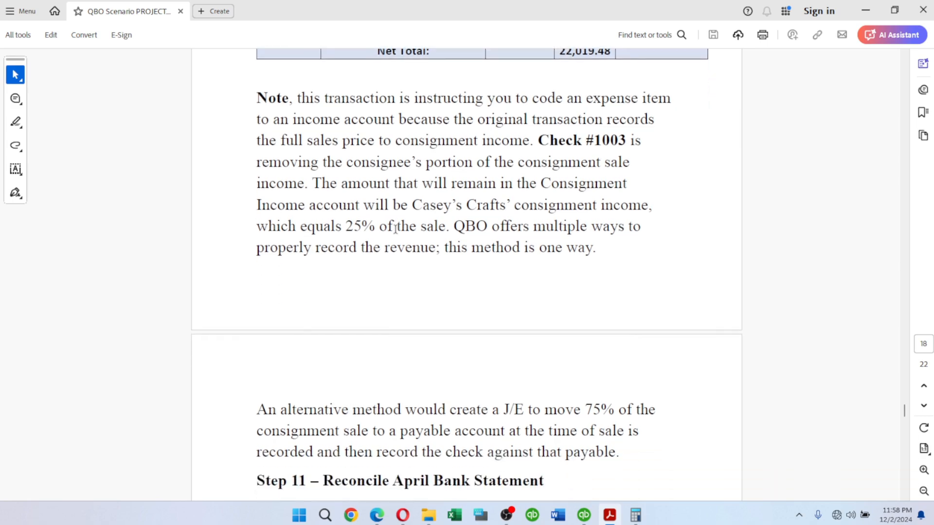
pyautogui.scroll(-4, 395, 228)
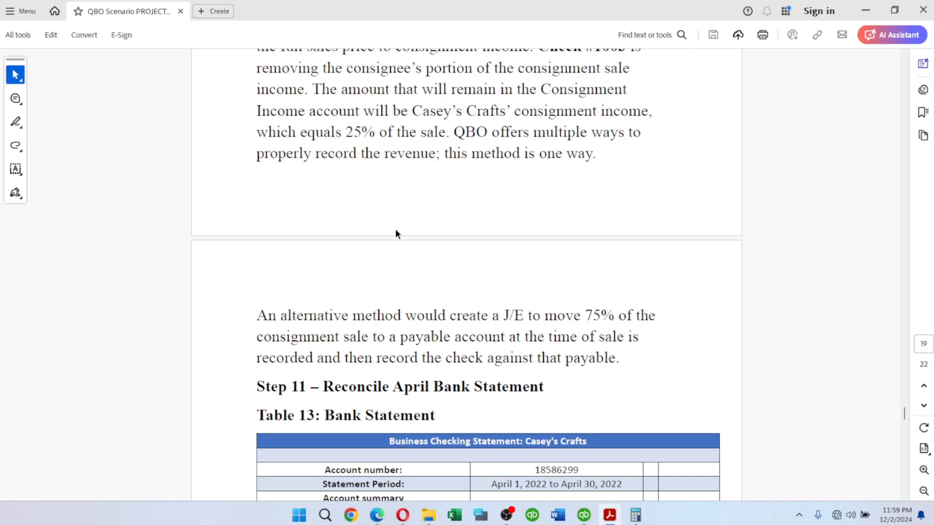
pyautogui.scroll(-4, 396, 229)
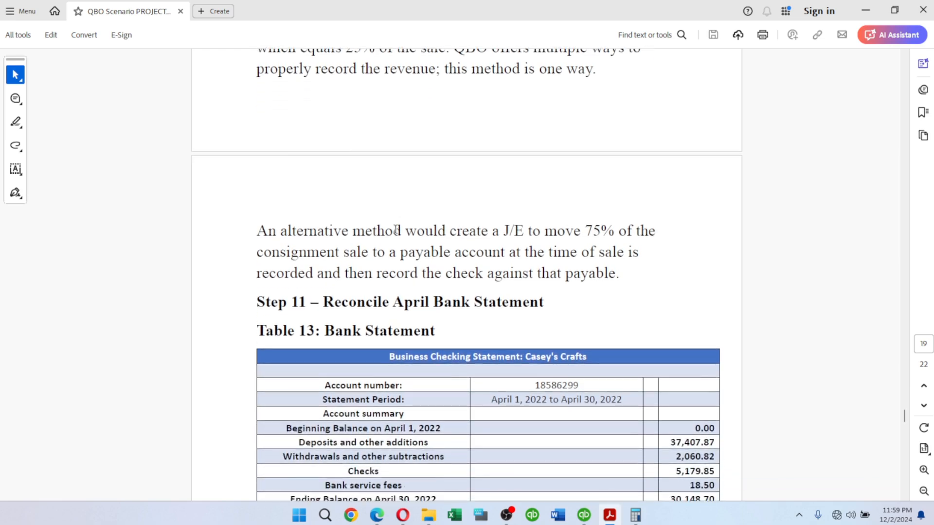
pyautogui.scroll(-5, 395, 229)
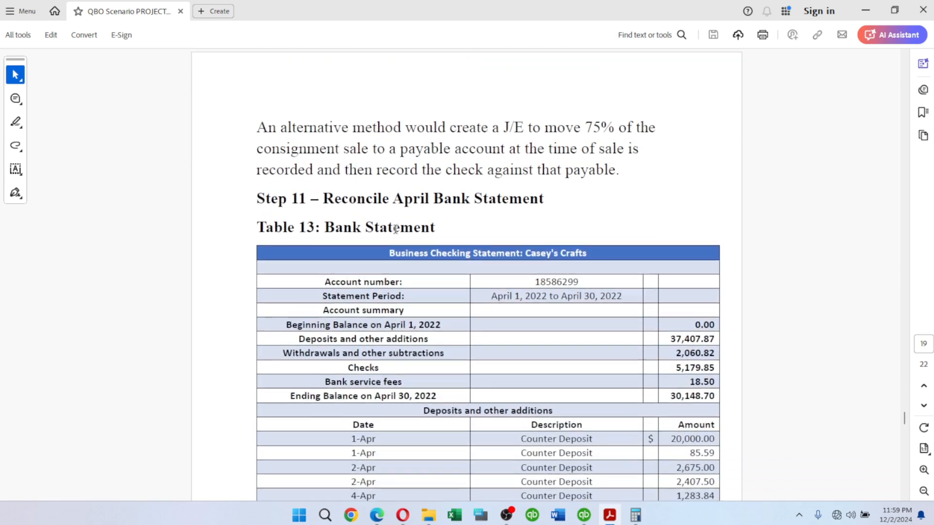
pyautogui.scroll(-3, 395, 228)
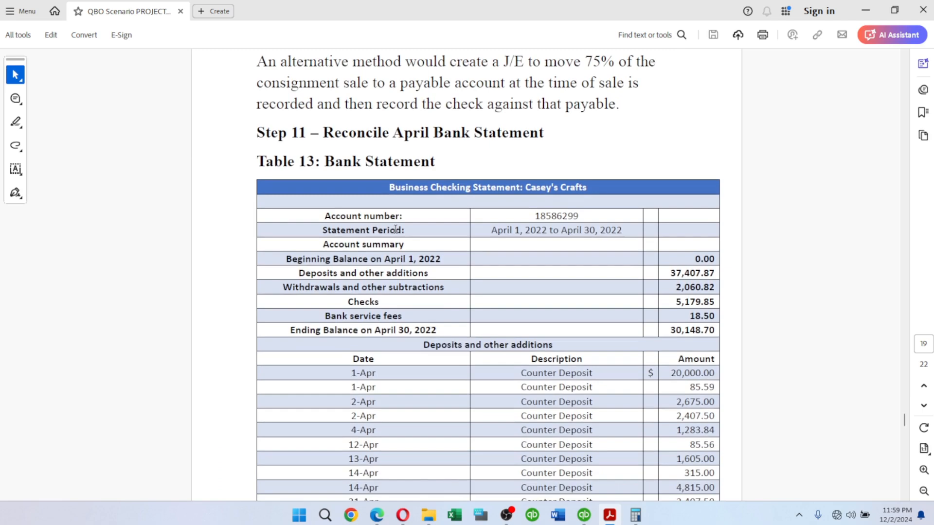